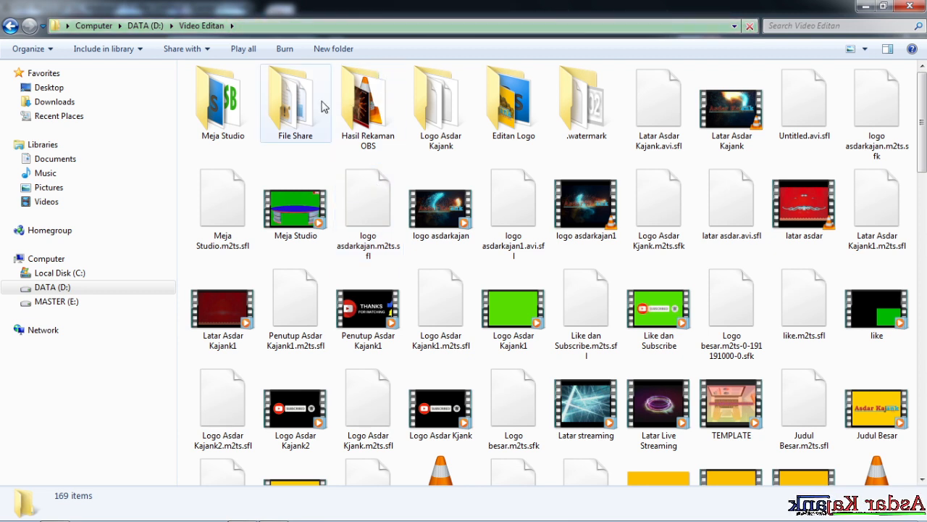
- Open the File Share folder and the workbook DAFTAR PENDUDUK UNTUK TUTORIAL from it
left_click(315, 114)
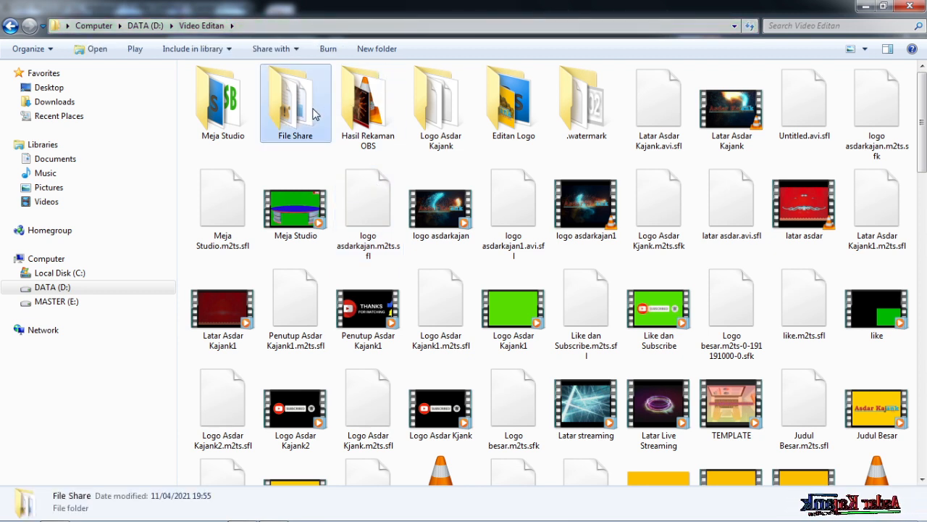
double_click(314, 113)
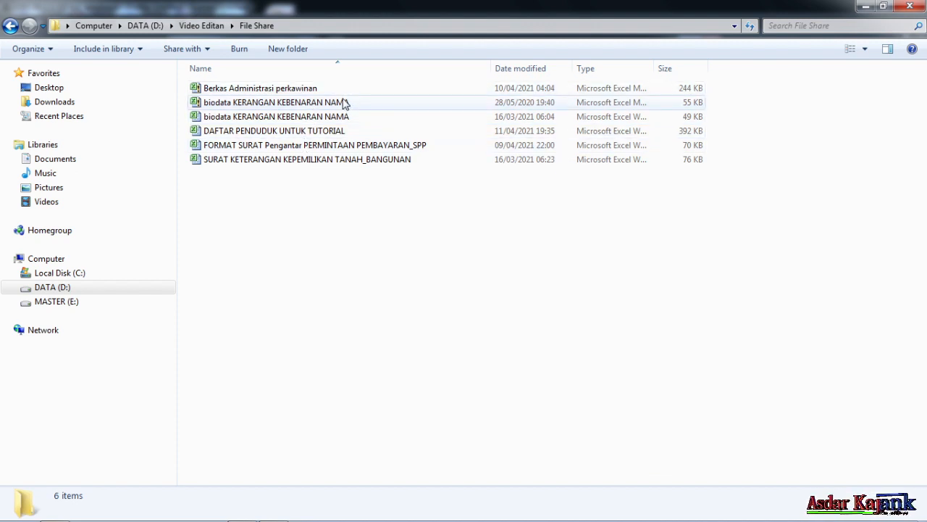
left_click(371, 134)
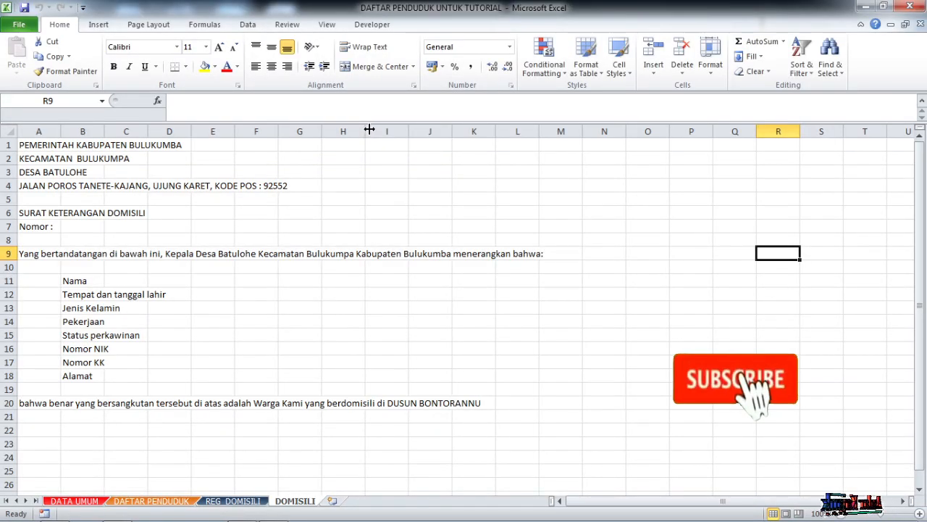
left_click(361, 239)
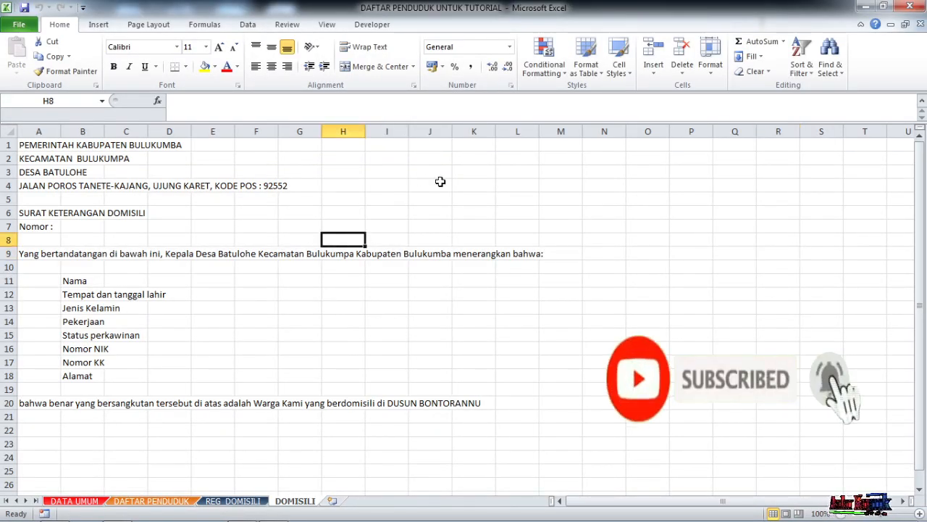
left_click_drag(650, 500, 697, 503)
left_click(344, 469)
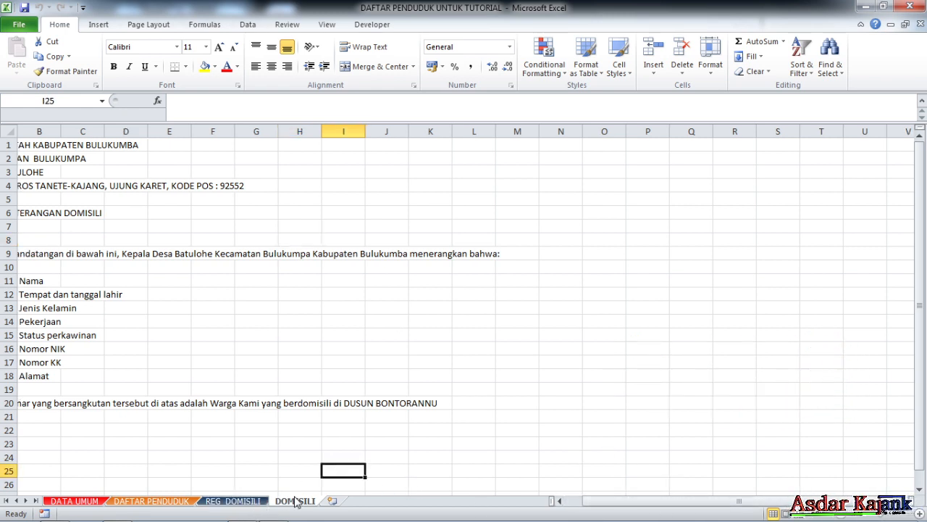
- Switch to the REG_DOMISILI sheet and show the beginning of its registration table
left_click(253, 502)
scroll(254, 325, "down", 15)
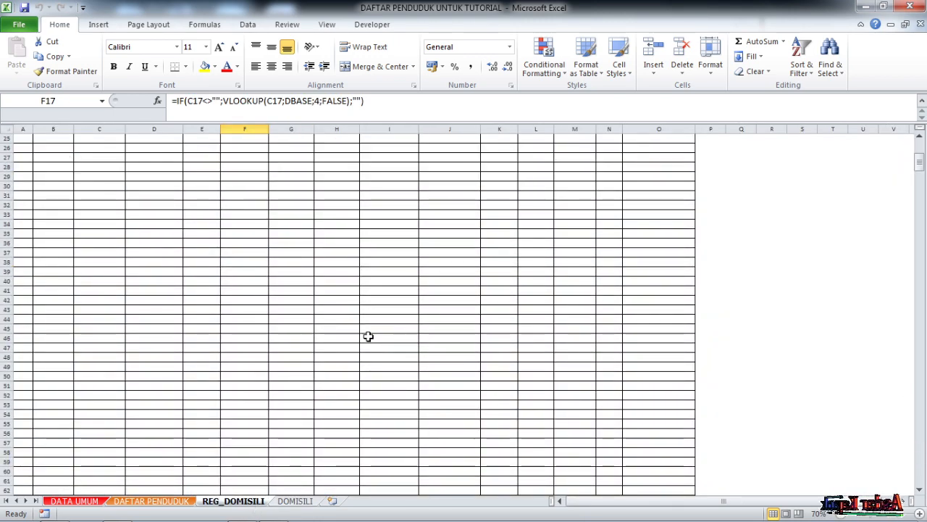
left_click_drag(918, 181, 924, 141)
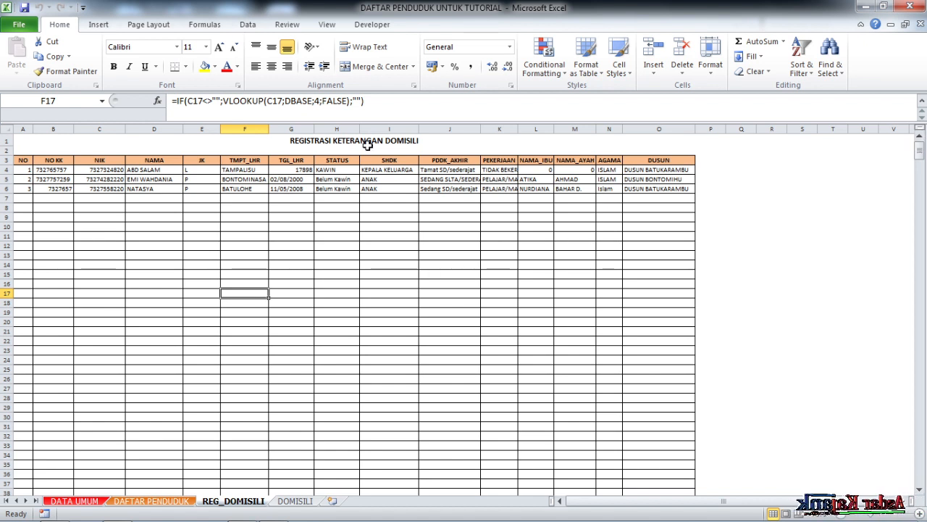
- Examine the title, column headers and entries of the REGISTRASI KETERANGAN DOMISILI table
left_click(368, 144)
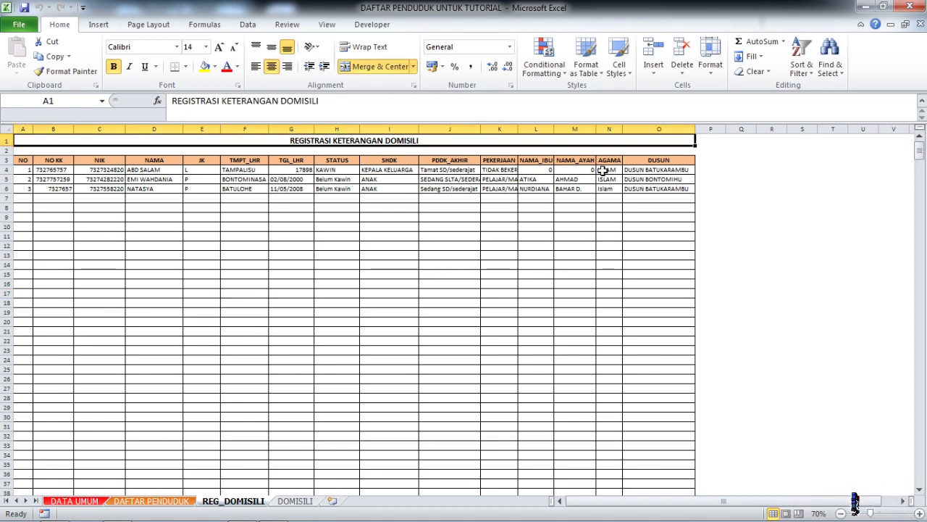
left_click(738, 168)
left_click(423, 141)
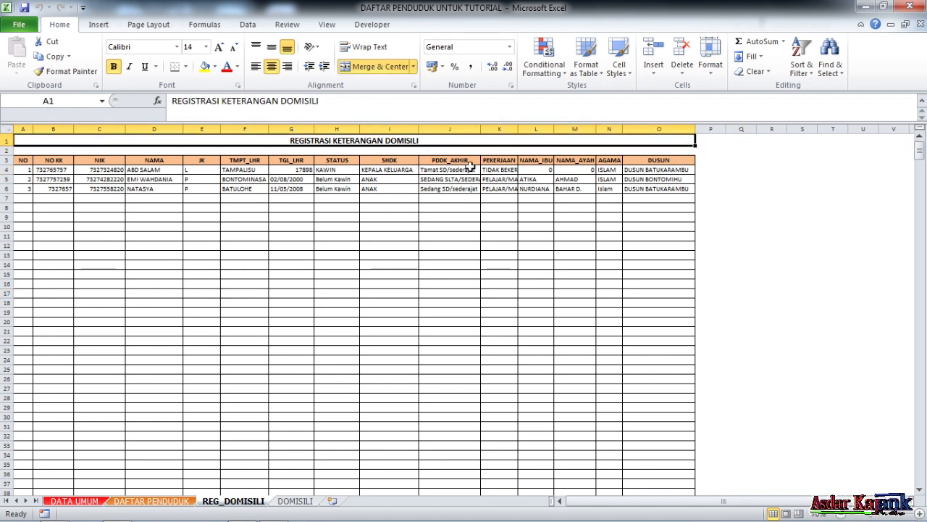
left_click(732, 173)
left_click(377, 141)
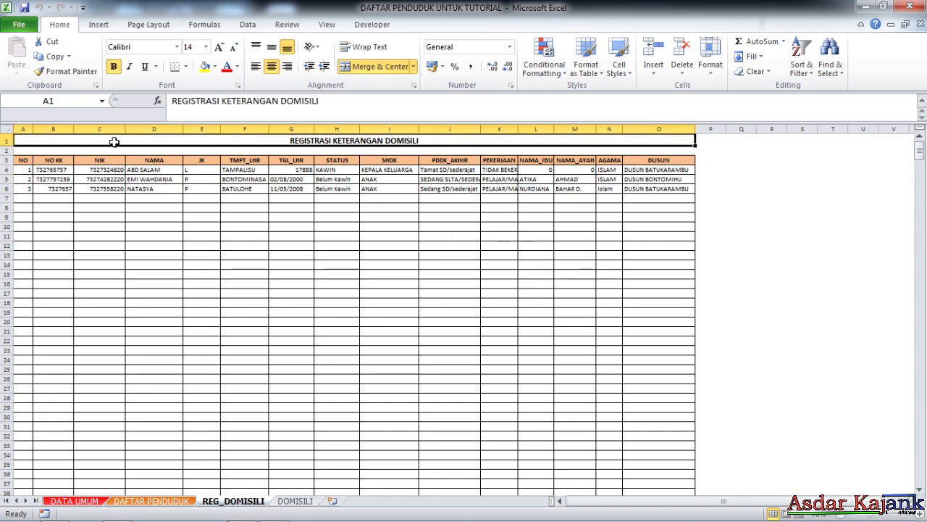
left_click(486, 255)
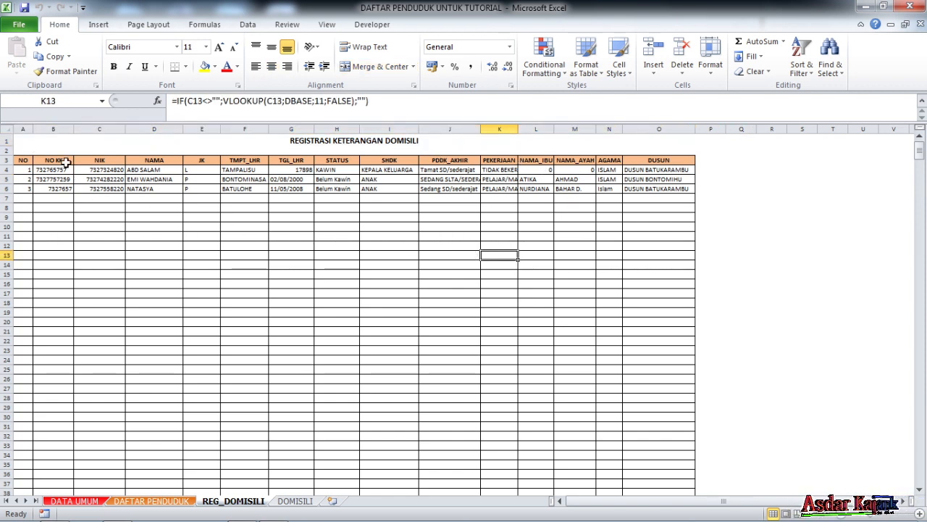
left_click_drag(35, 142, 432, 399)
left_click(771, 235)
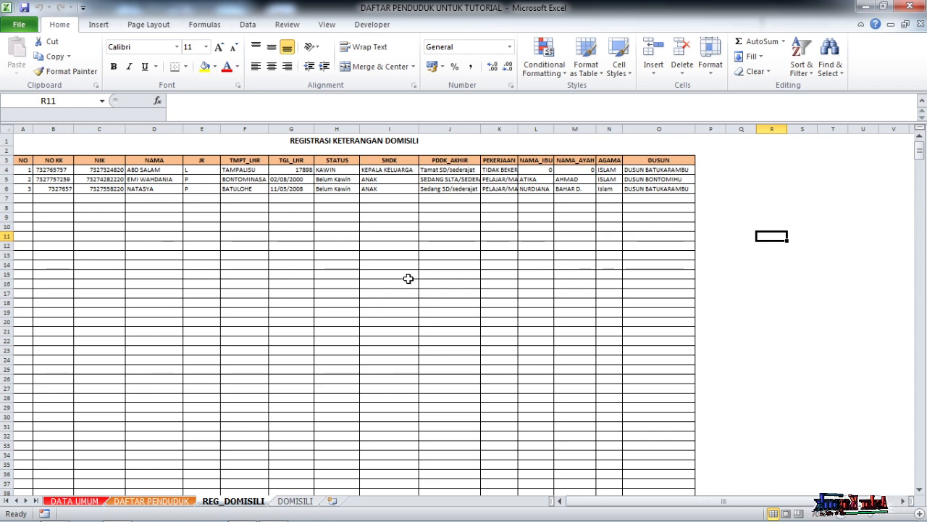
left_click(406, 274)
scroll(368, 255, "down", 4)
scroll(367, 253, "up", 4)
scroll(368, 254, "down", 3)
scroll(367, 255, "up", 3)
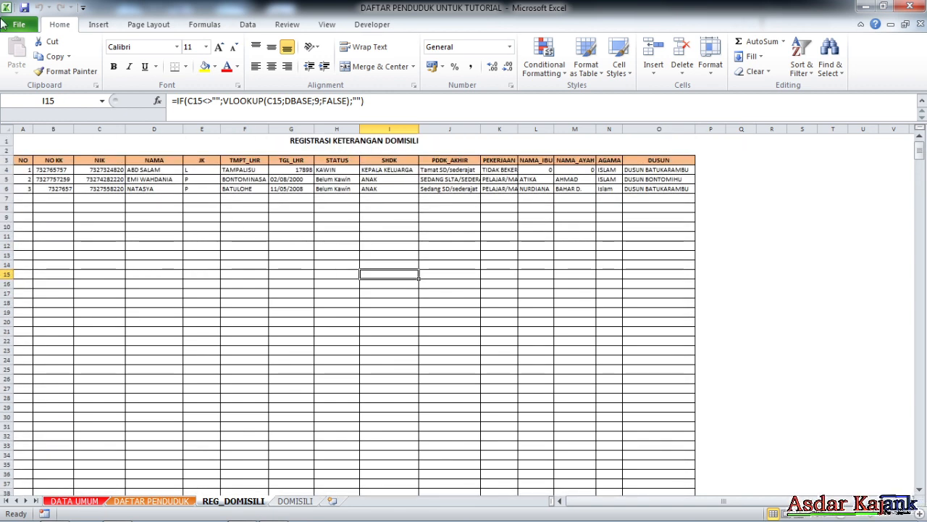
left_click(256, 262)
scroll(258, 297, "down", 3)
scroll(263, 306, "up", 3)
left_click(324, 226)
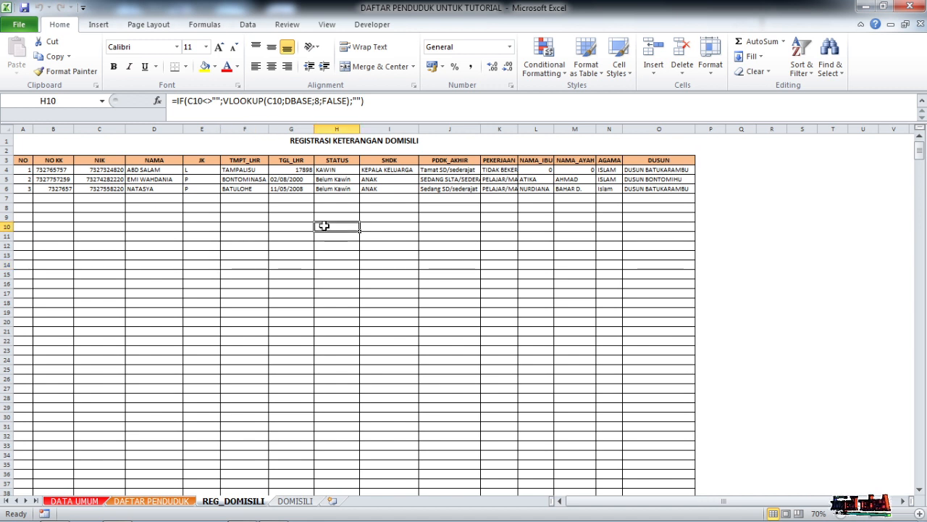
- Format the entire TGL_LHR column as Short Date
left_click(298, 172)
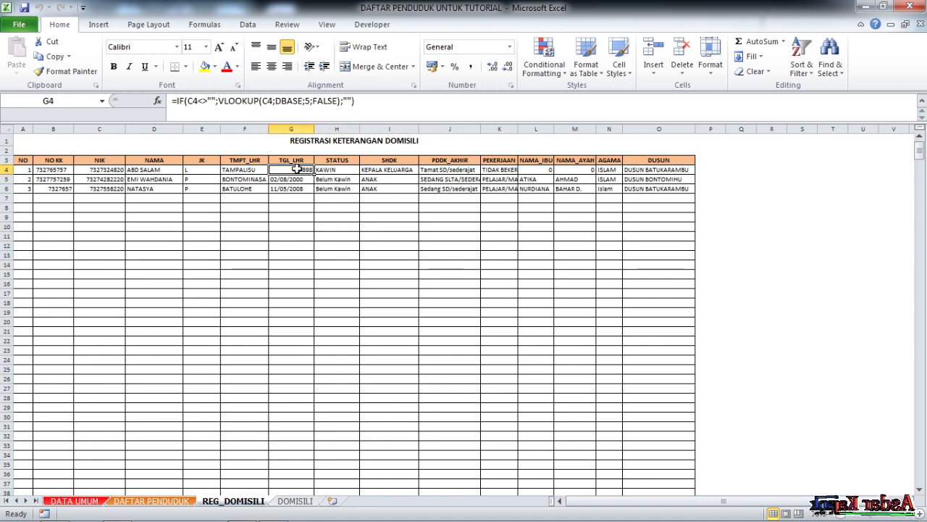
left_click(293, 129)
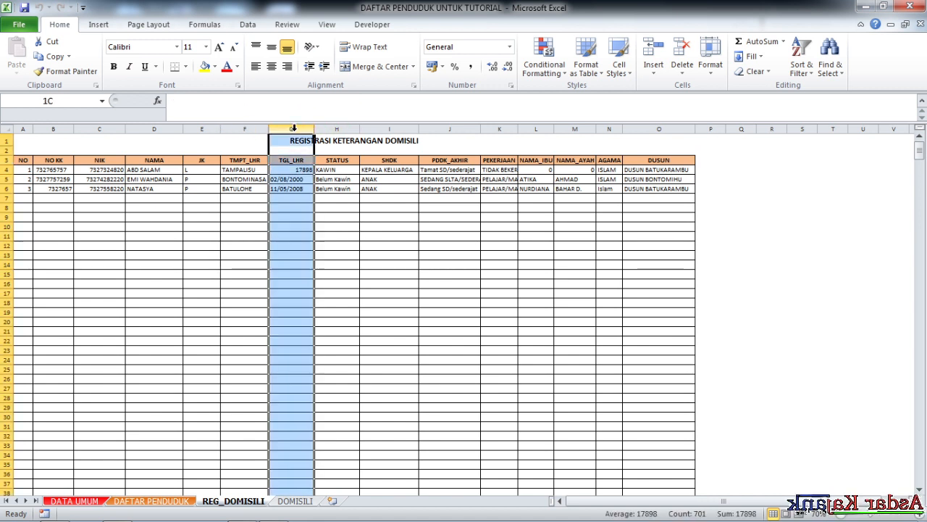
left_click(510, 47)
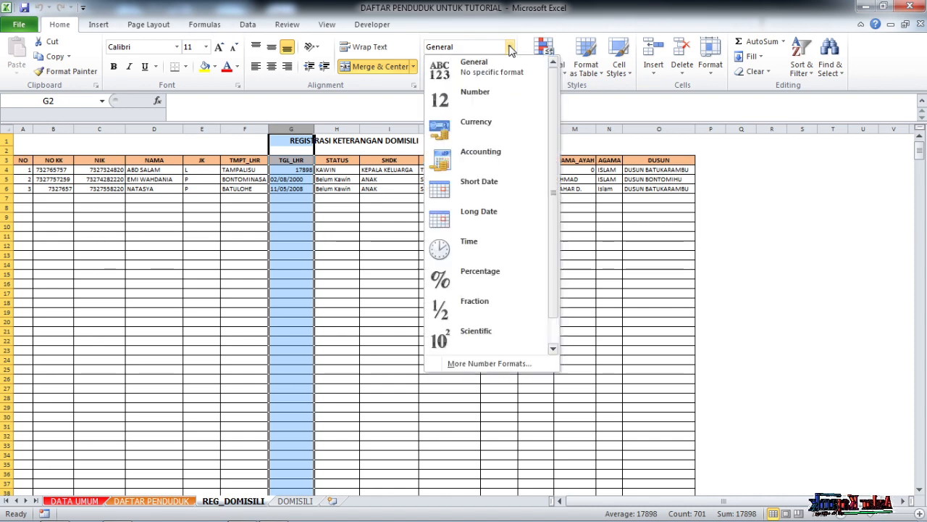
left_click(510, 193)
left_click(351, 234)
left_click(294, 208)
left_click(138, 236)
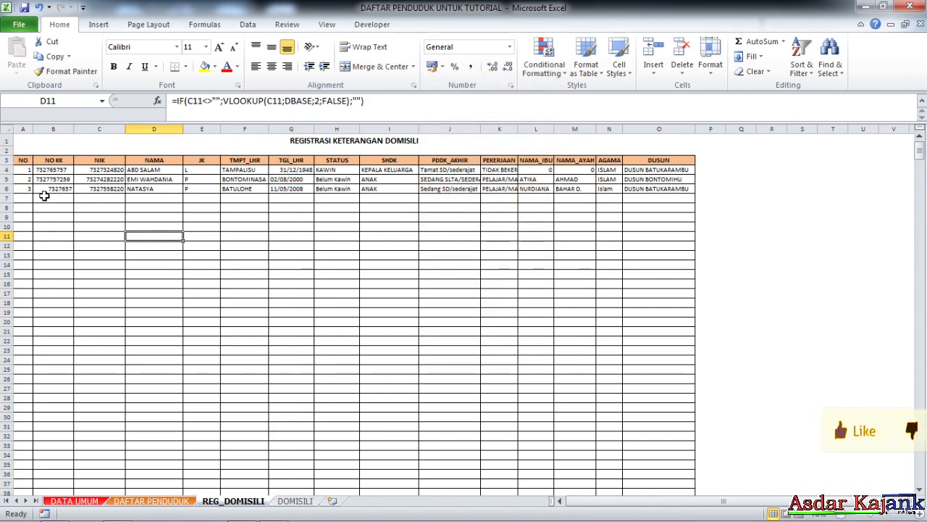
- Inspect the NIK cell of the first record and the lookup formula in its NAMA cell
scroll(54, 247, "down", 2)
scroll(65, 225, "up", 2)
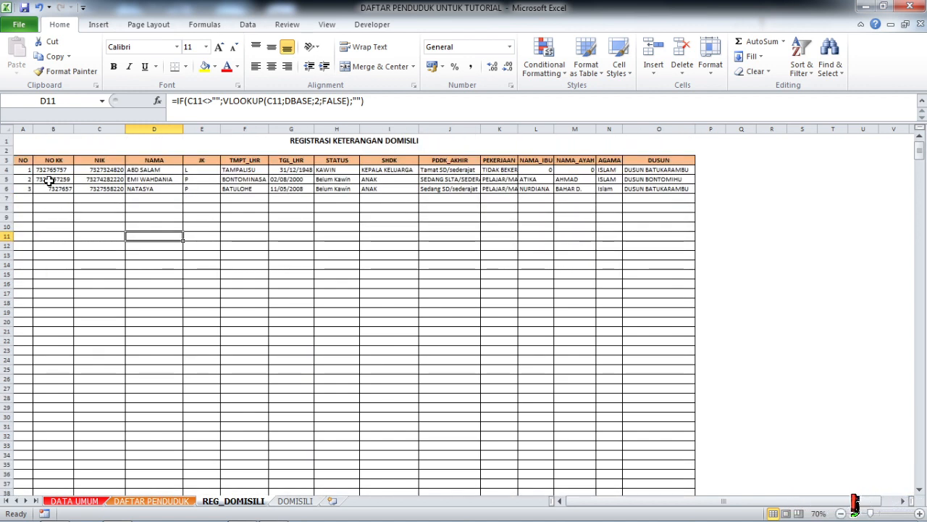
left_click(450, 218)
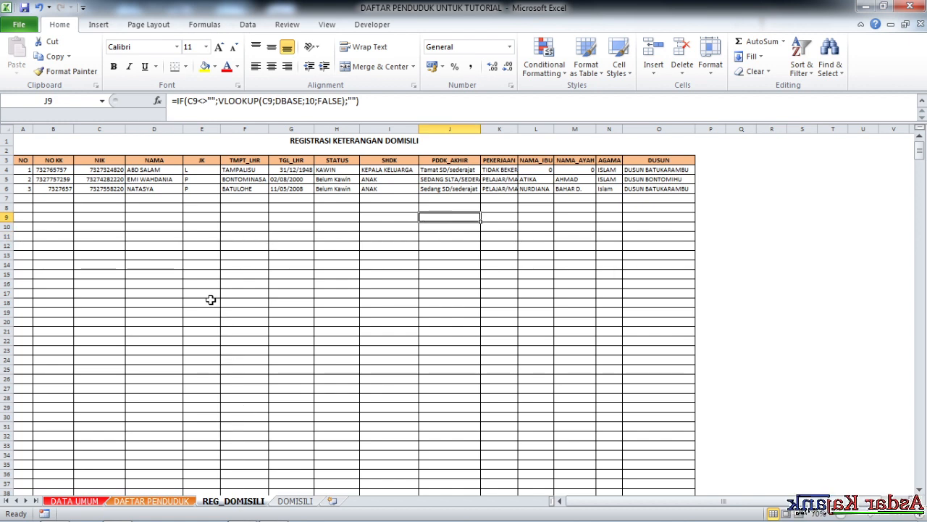
scroll(229, 376, "down", 1)
scroll(238, 382, "up", 1)
left_click(223, 235)
left_click(103, 169)
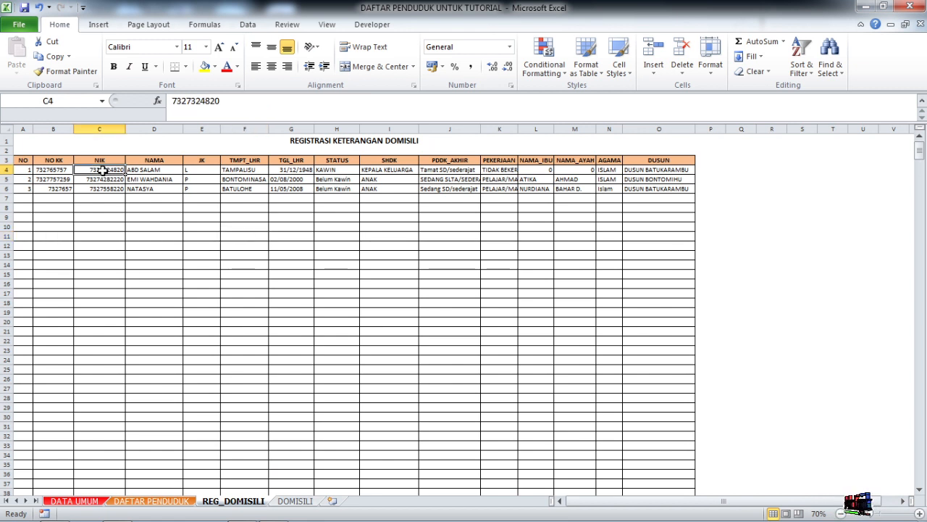
left_click(159, 216)
left_click(138, 173)
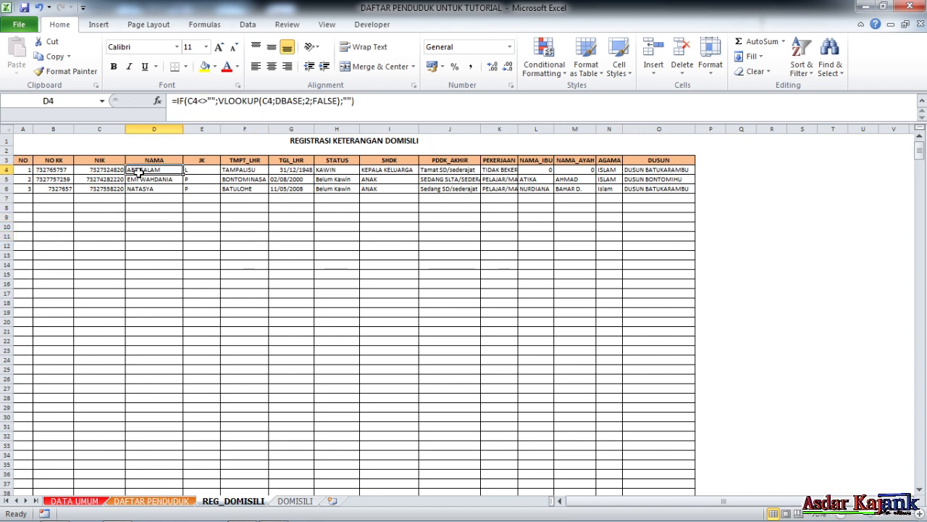
- Name the table cells from NAMA to DUSUN, starting at D4 and running down to the last row, domisili
left_click_drag(138, 172, 633, 222)
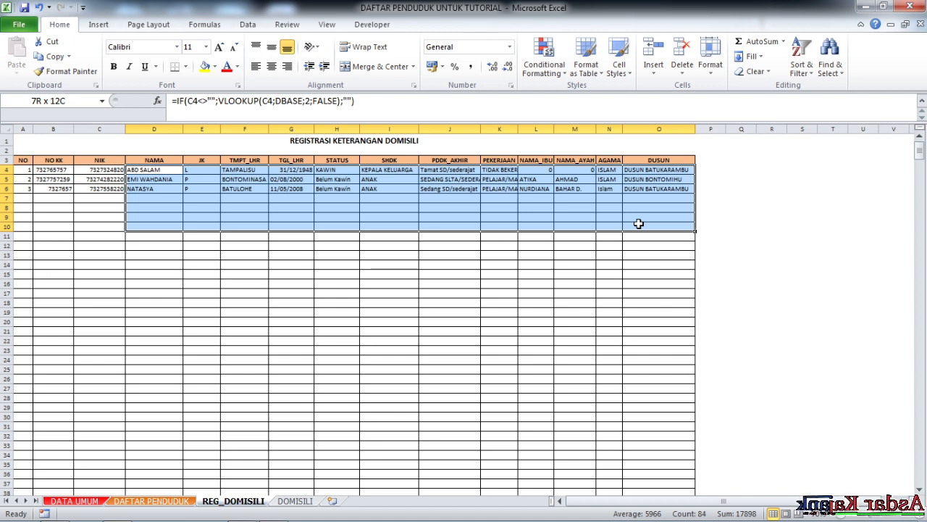
left_click_drag(639, 224, 647, 256)
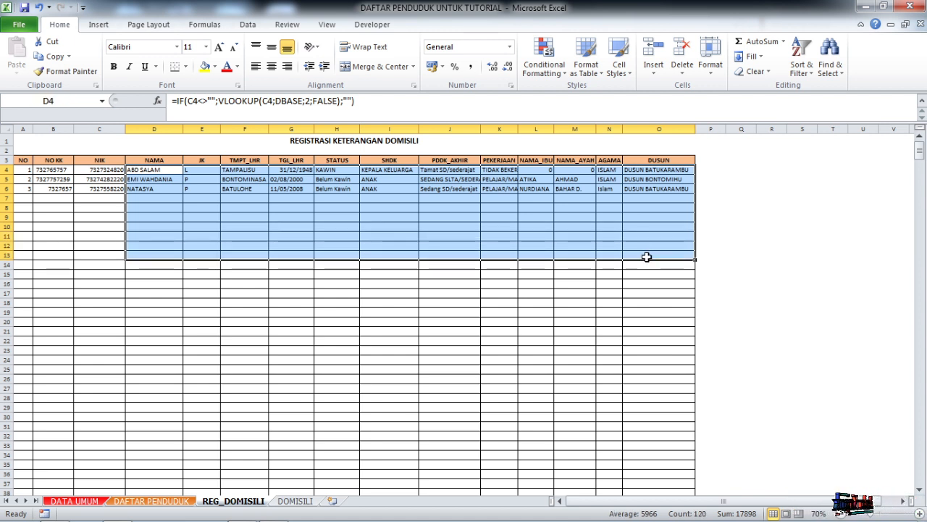
key("ctrl+shift+Down")
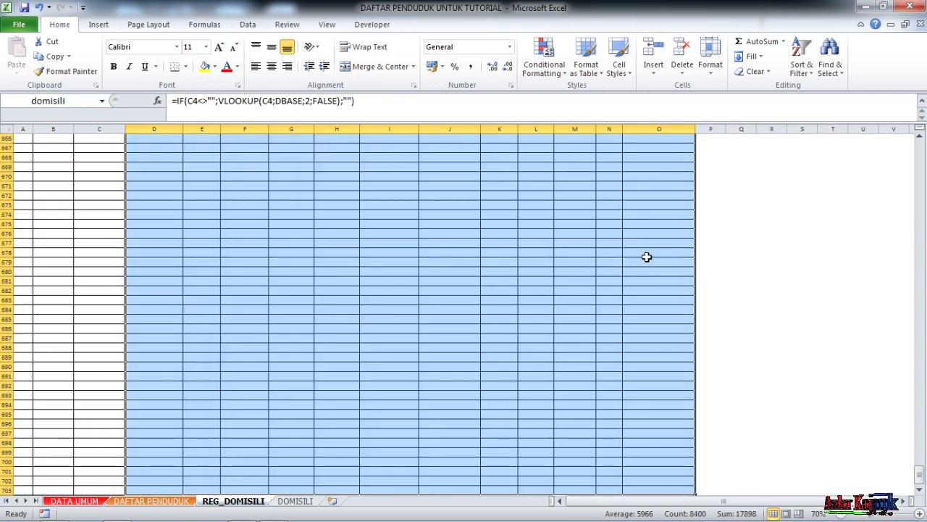
scroll(580, 210, "up", 4)
scroll(486, 354, "up", 12)
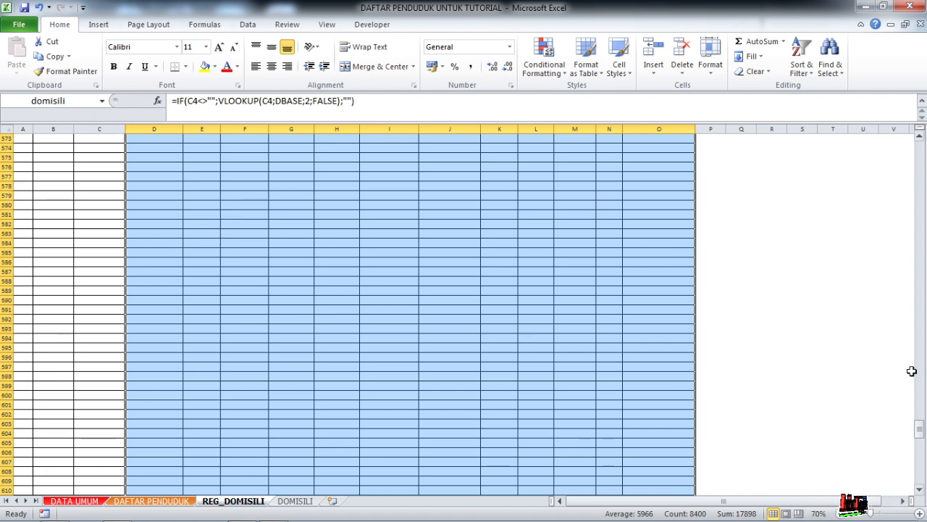
left_click_drag(920, 446, 919, 133)
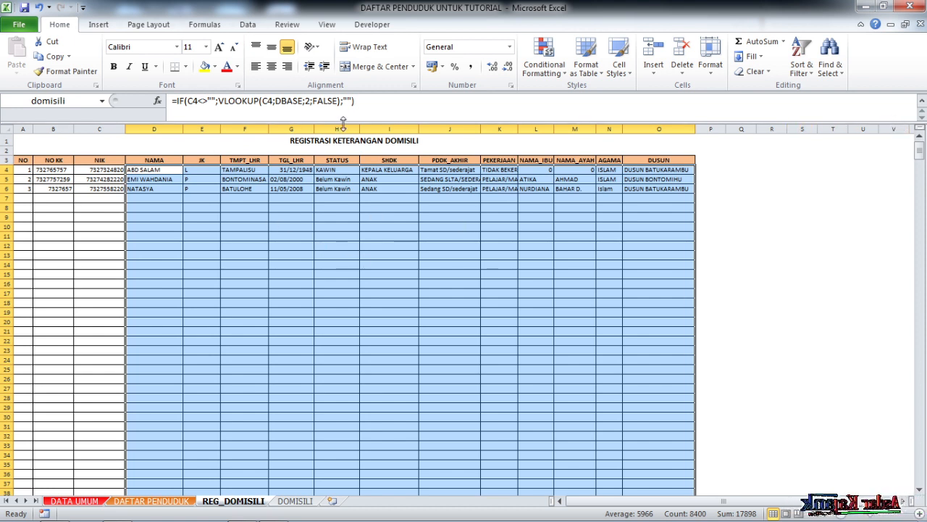
left_click(67, 105)
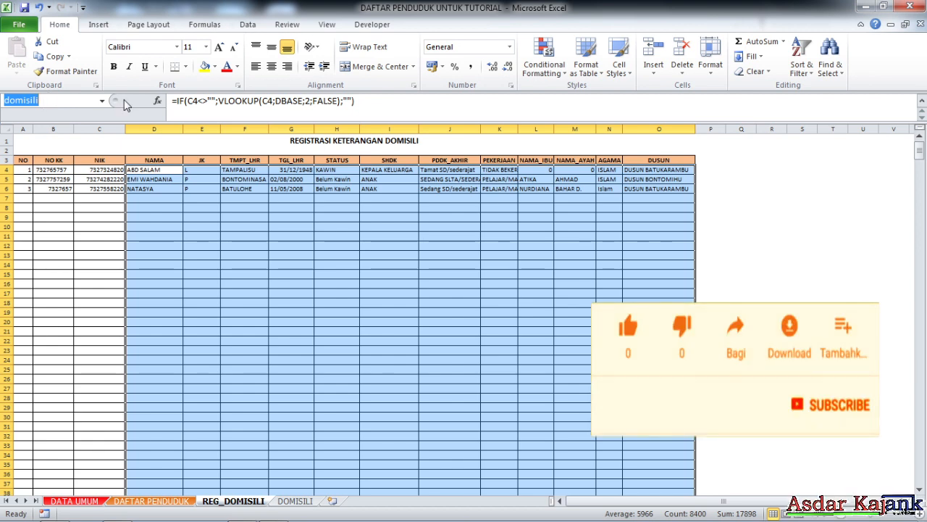
left_click(60, 103)
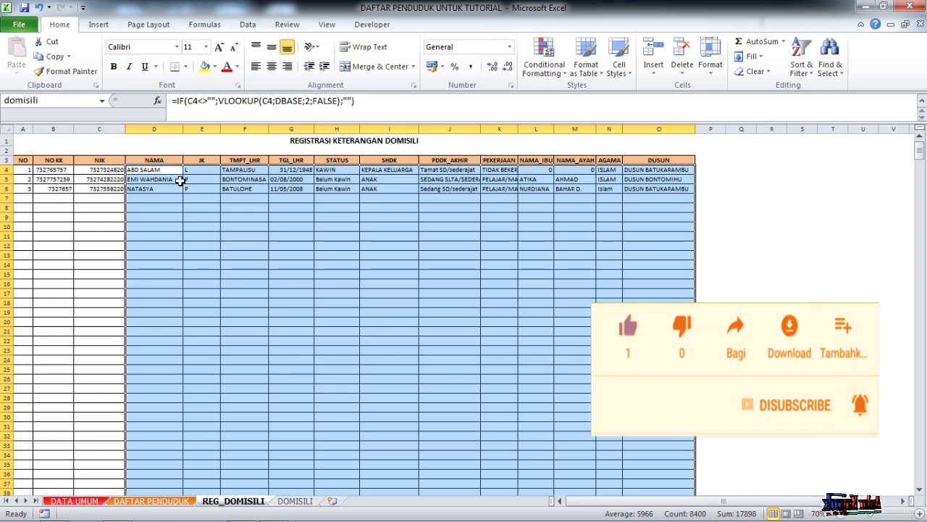
scroll(180, 181, "down", 1)
left_click(239, 251)
scroll(128, 244, "up", 1)
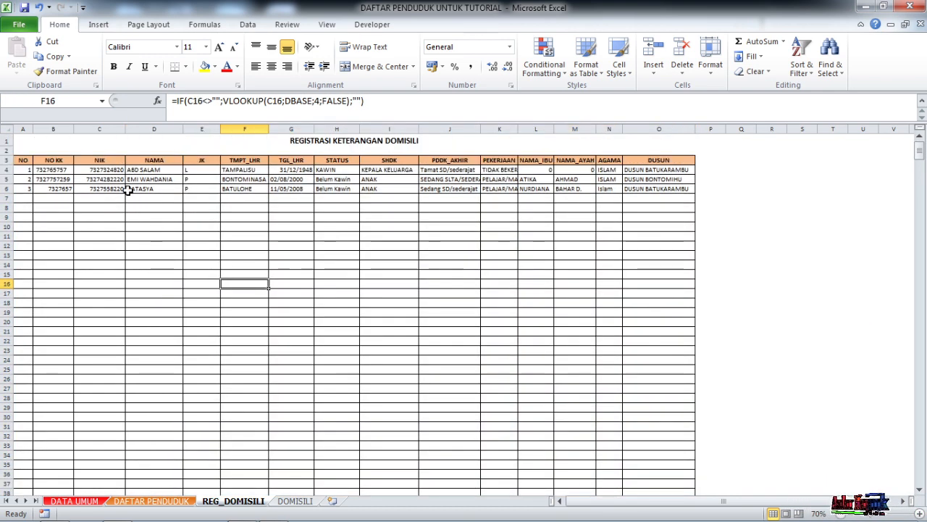
- Name the NO KK and NIK cells, starting at B4 and running down to the last row, NOKKNIK
left_click(100, 167)
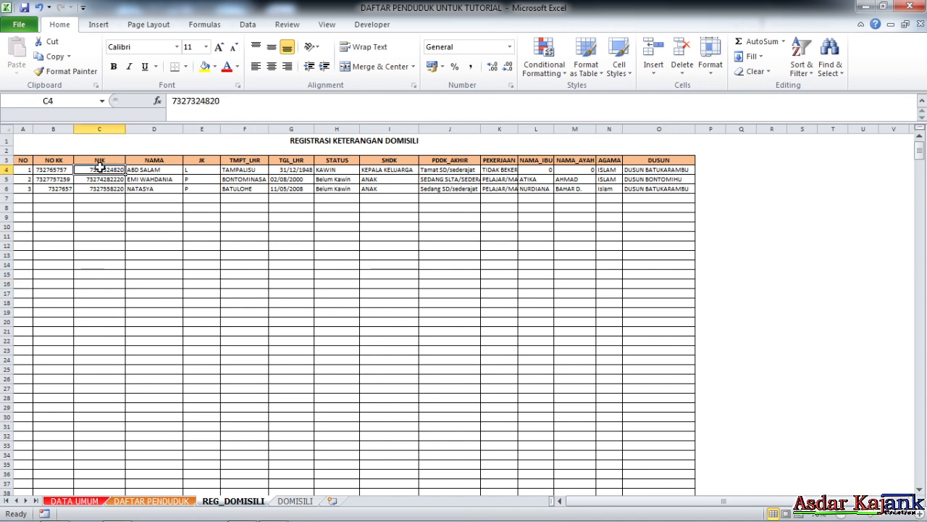
left_click_drag(62, 173, 120, 412)
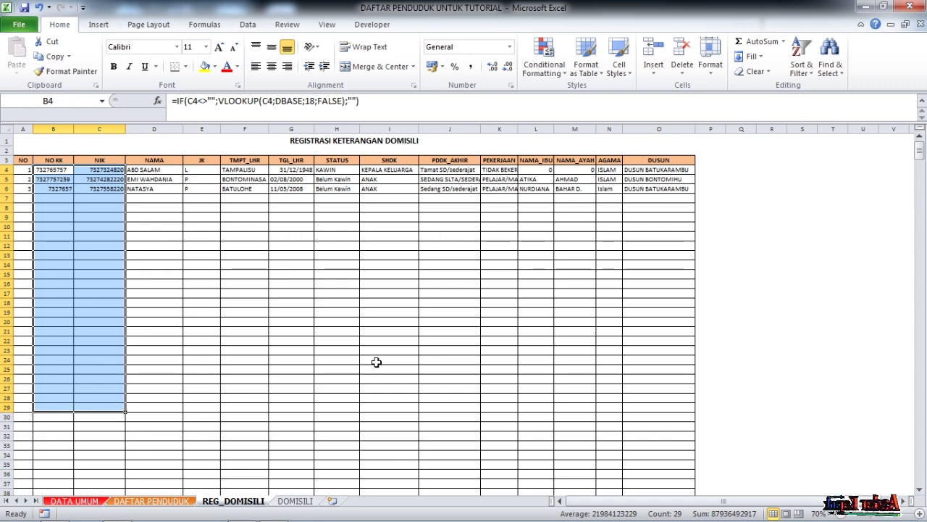
key("ctrl+shift+Down")
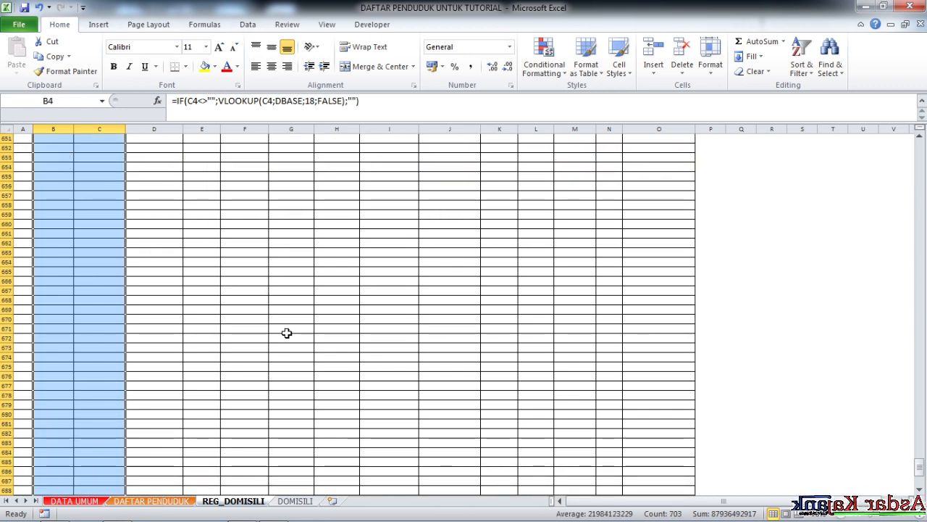
scroll(284, 325, "up", 18)
left_click(64, 101)
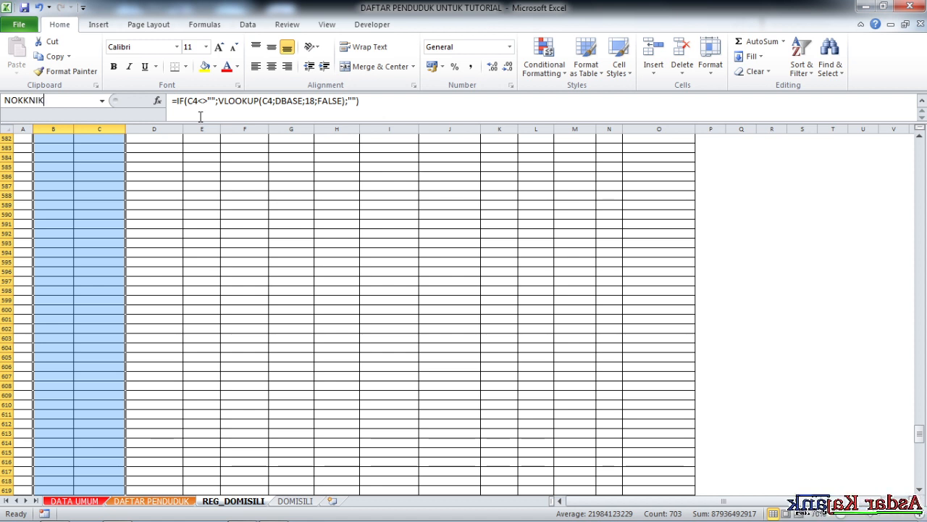
key("Return")
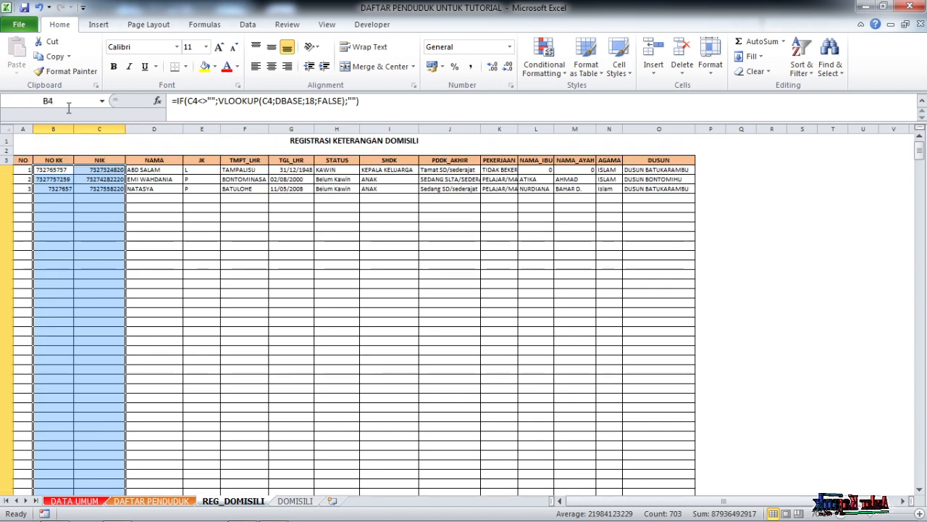
left_click(203, 198)
scroll(151, 253, "down", 1)
scroll(151, 253, "up", 1)
left_click(171, 207)
left_click(394, 248)
left_click(575, 237)
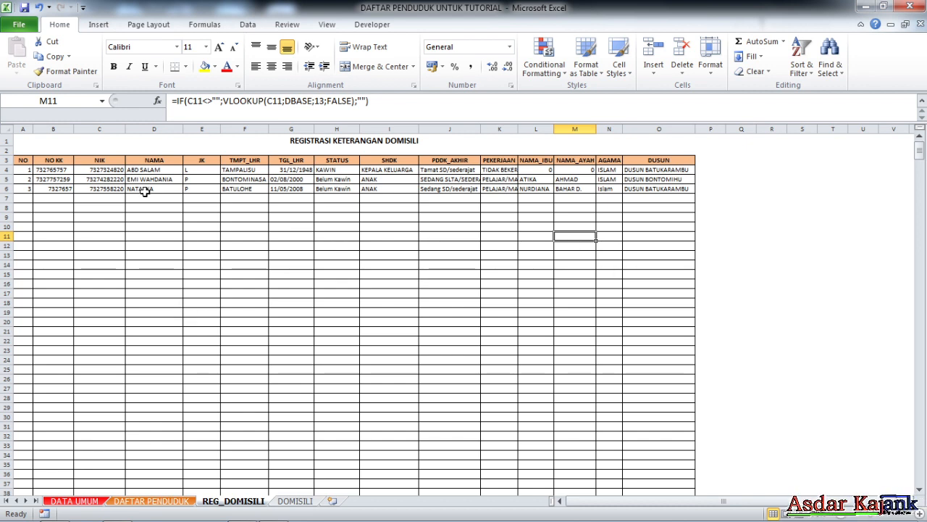
- Select the named ranges domisili and NOKKNIK to check which table cells each one covers
left_click_drag(154, 170, 653, 337)
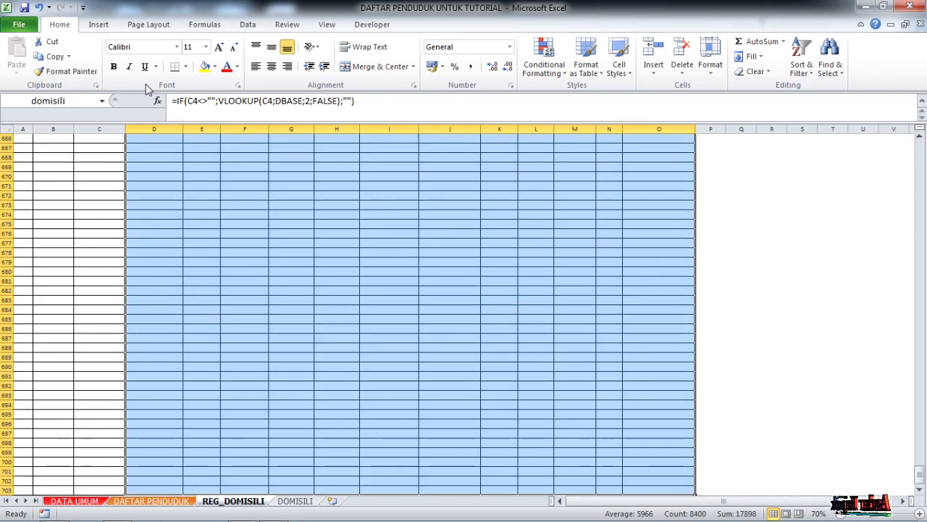
left_click(575, 233)
left_click(102, 100)
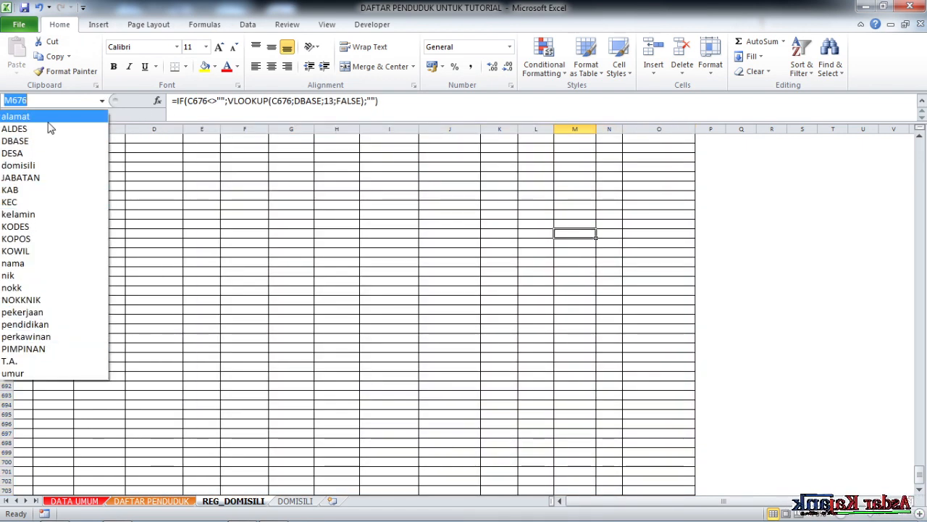
left_click(50, 300)
scroll(239, 216, "up", 1)
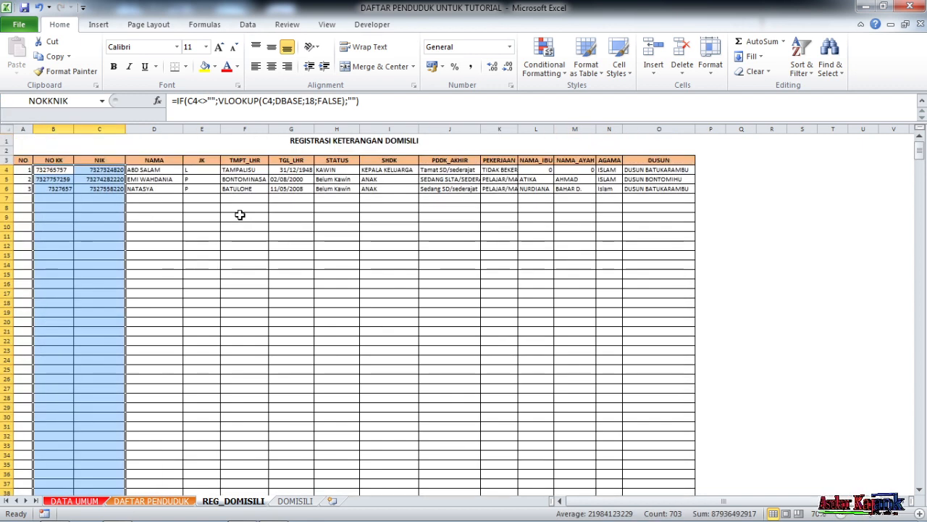
left_click(364, 264)
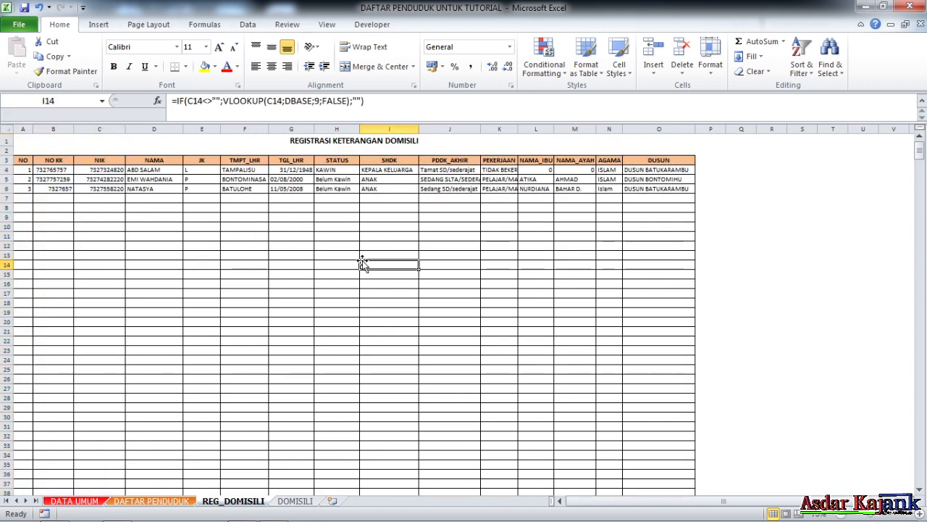
left_click(244, 360)
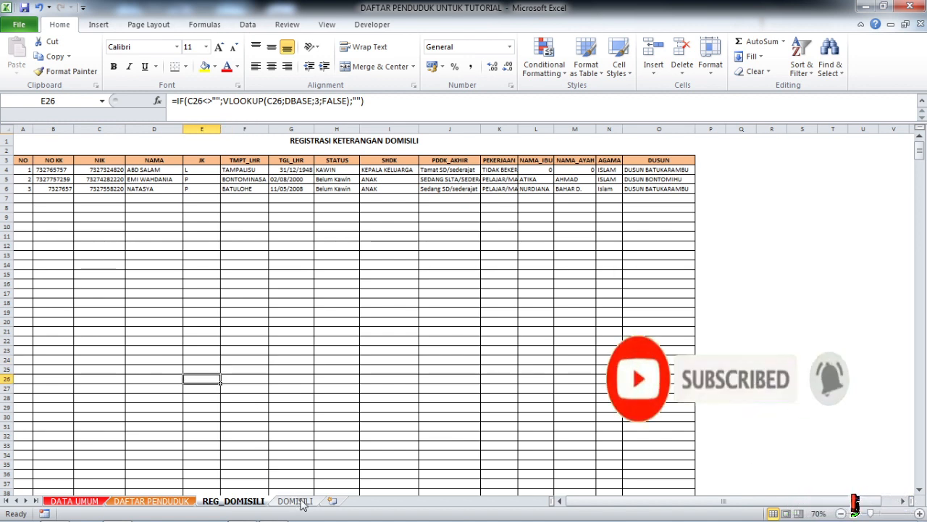
- Switch to the DOMISILI sheet to show the draft certificate from its first column
left_click(297, 502)
right_click(303, 501)
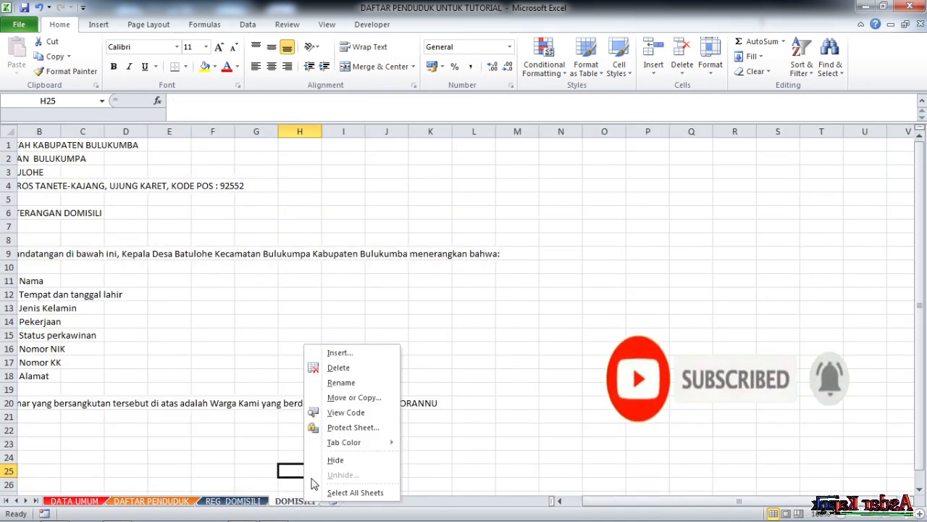
left_click(241, 444)
left_click(310, 361)
left_click_drag(660, 501, 615, 501)
left_click_drag(555, 360, 558, 348)
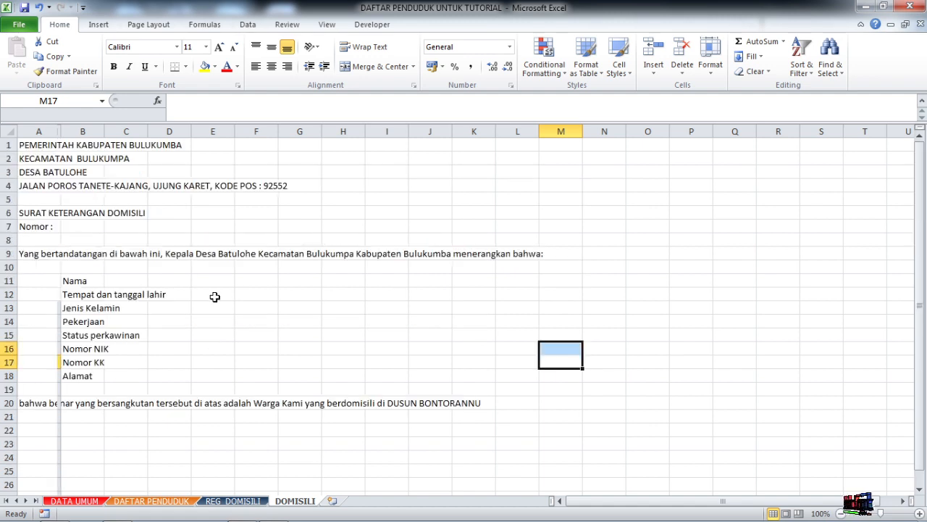
left_click(286, 203)
- Review the certificate's letterhead in A1:A4, its title, the Nomor line and the opening sentence in A9
left_click(27, 146)
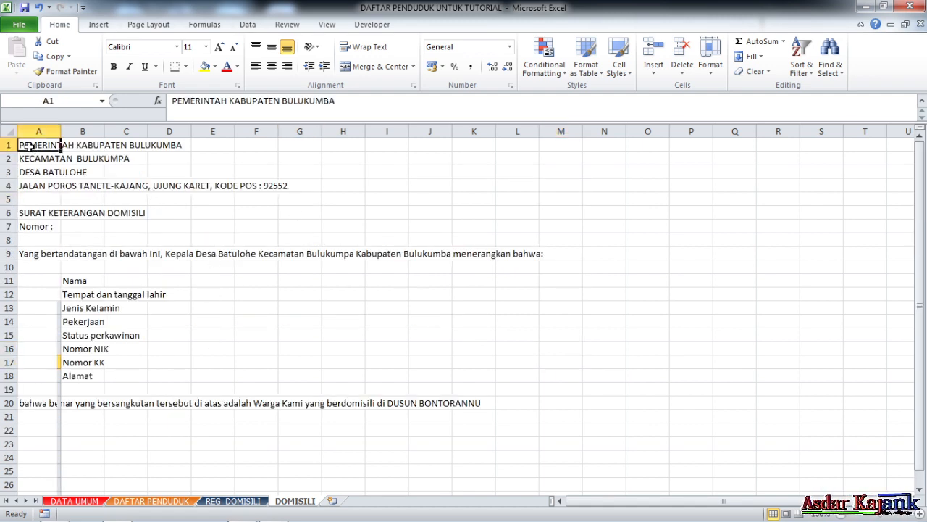
left_click(34, 159)
left_click(32, 172)
left_click(33, 185)
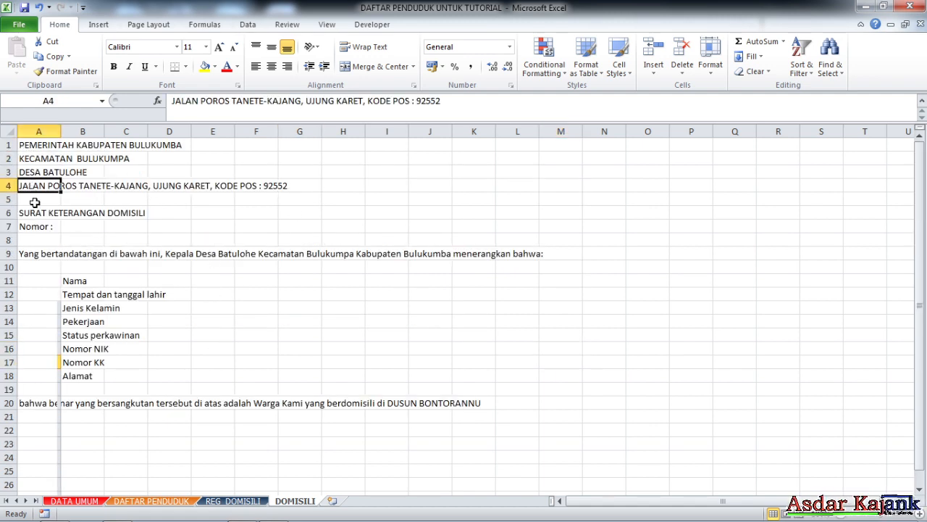
left_click(83, 187)
left_click_drag(28, 145, 34, 186)
left_click_drag(33, 210, 123, 212)
left_click(25, 225)
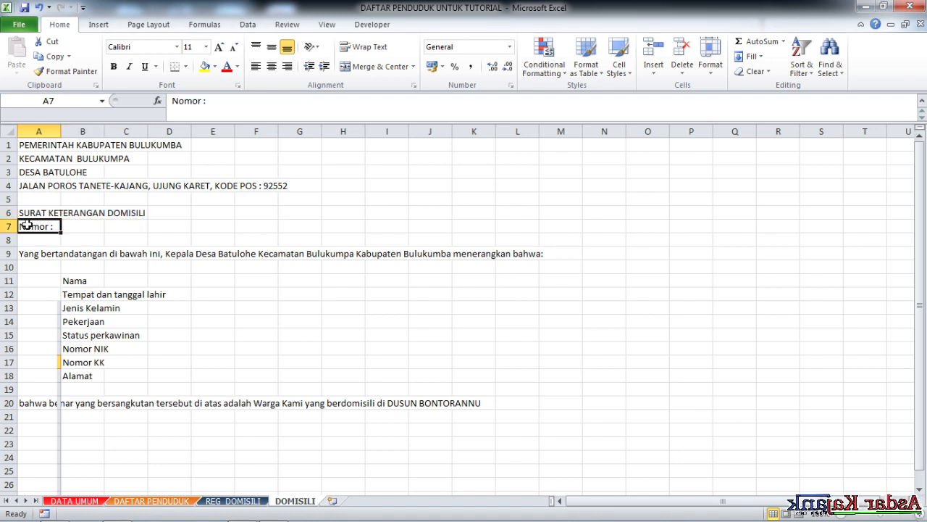
left_click(137, 225)
left_click(32, 256)
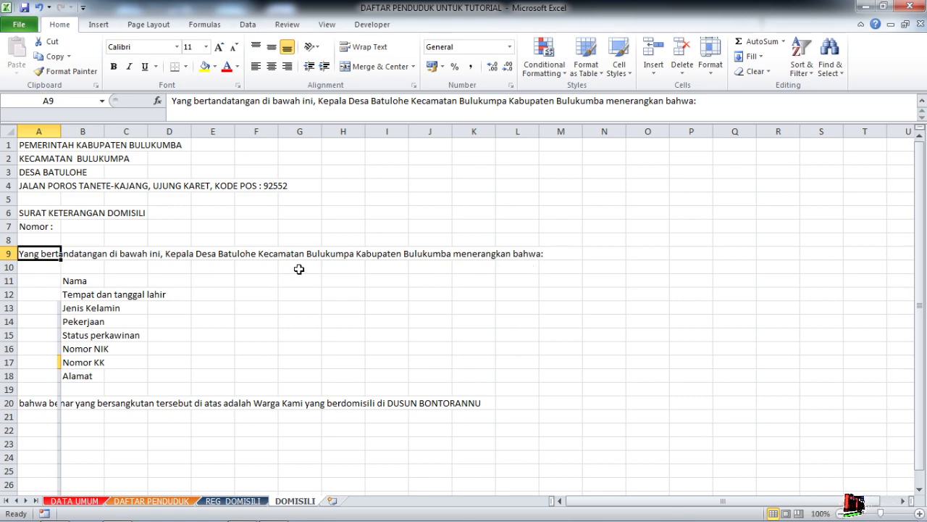
- Go through the personal data labels in column B, from Nama in B11 down to Alamat in B18
left_click(195, 297)
scroll(124, 325, "down", 2)
scroll(124, 324, "up", 2)
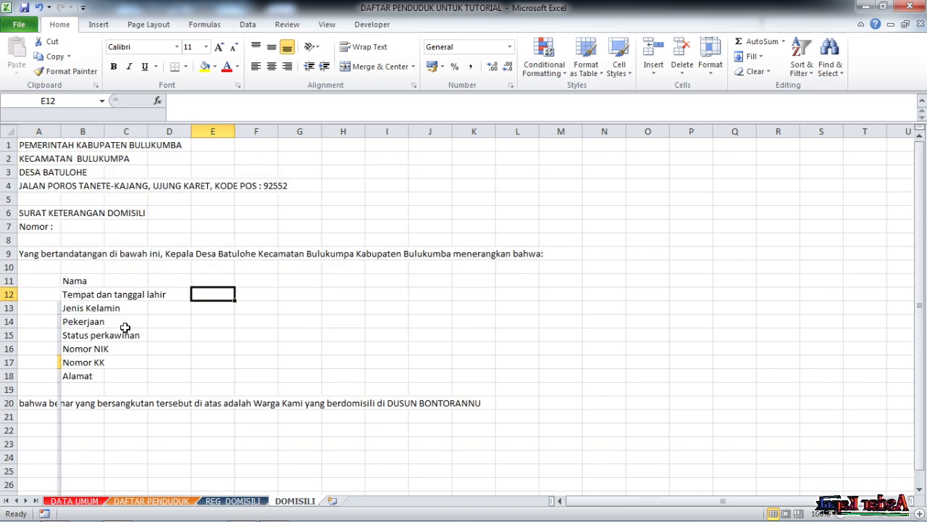
left_click(87, 281)
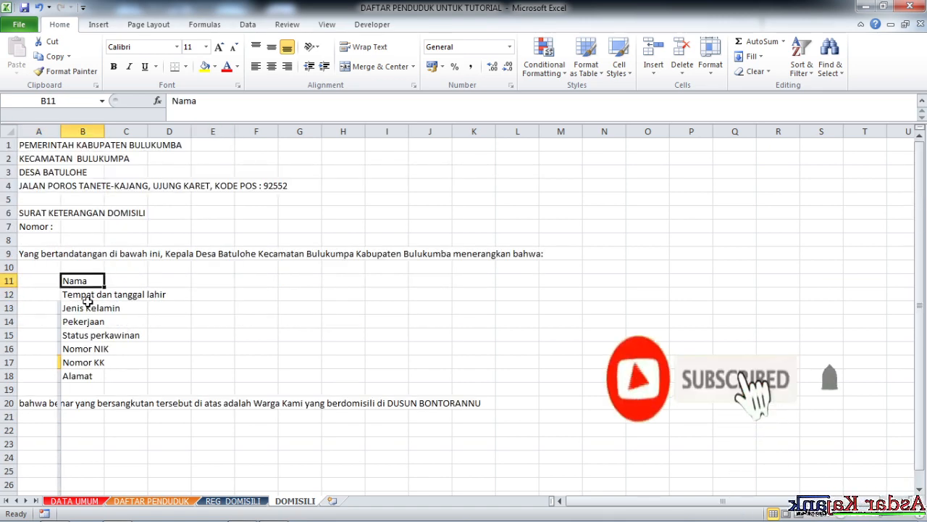
left_click(97, 298)
key("Down")
key("Down")
key("Down")
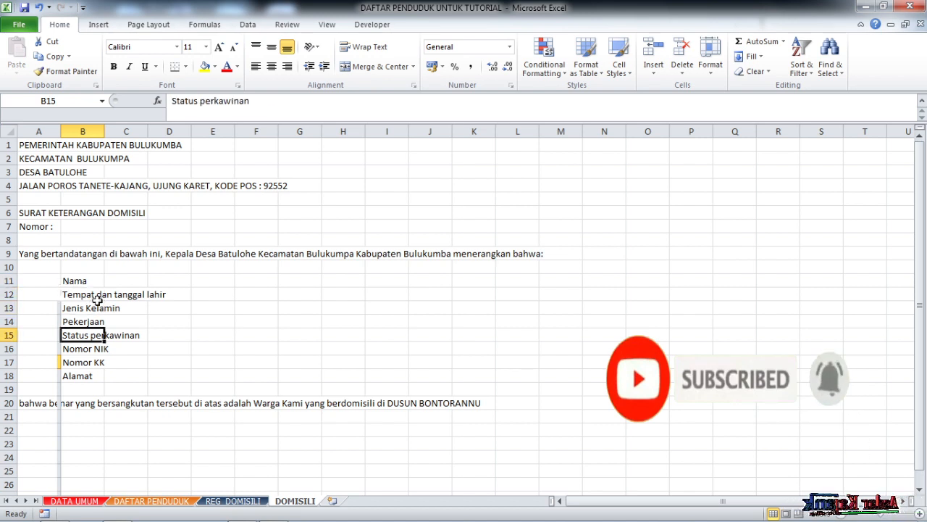
key("Up")
key("Down")
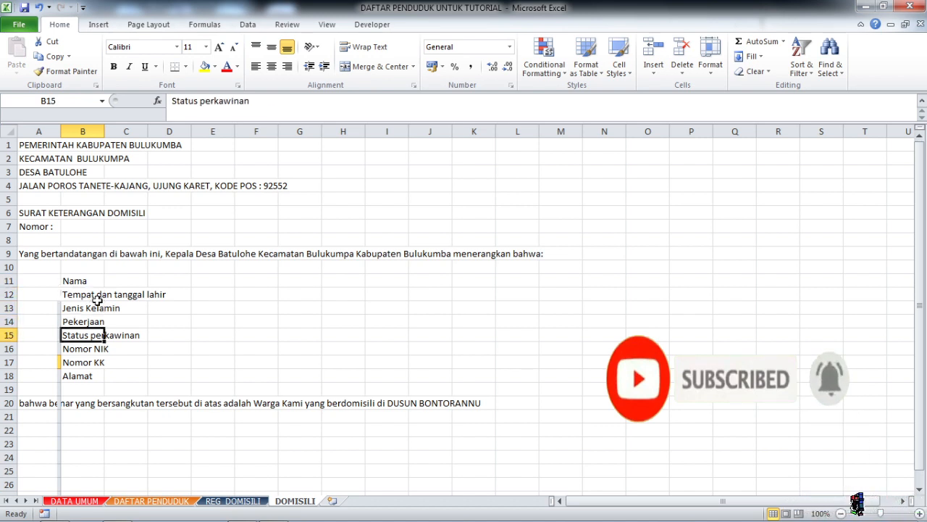
key("Down")
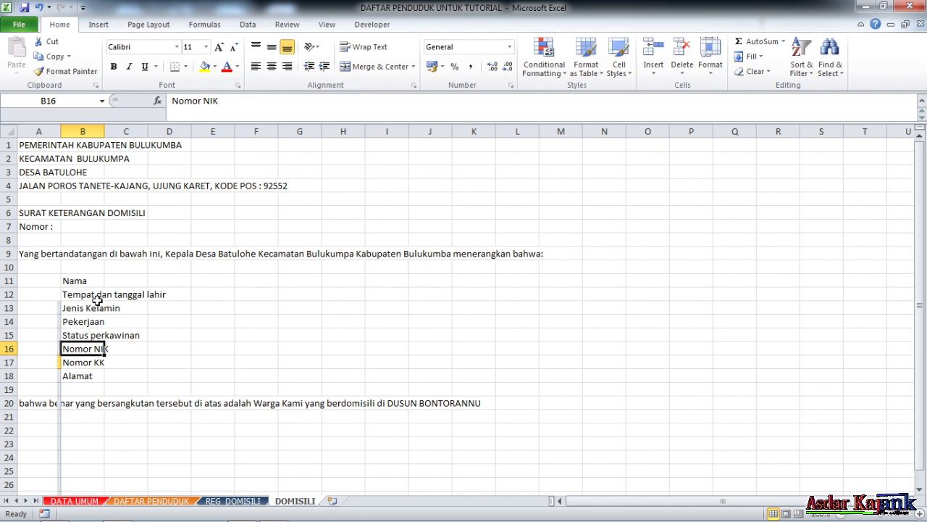
key("Down")
key("Down")
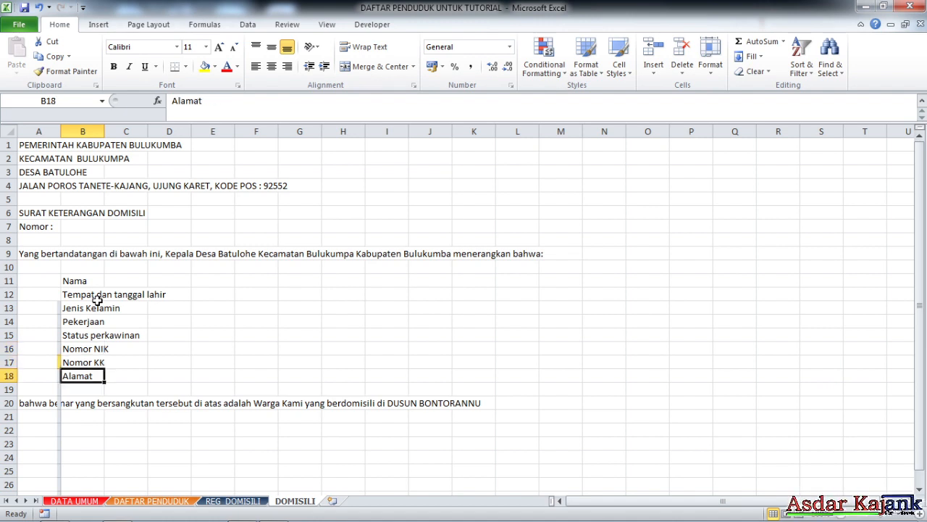
scroll(464, 362, "down", 3)
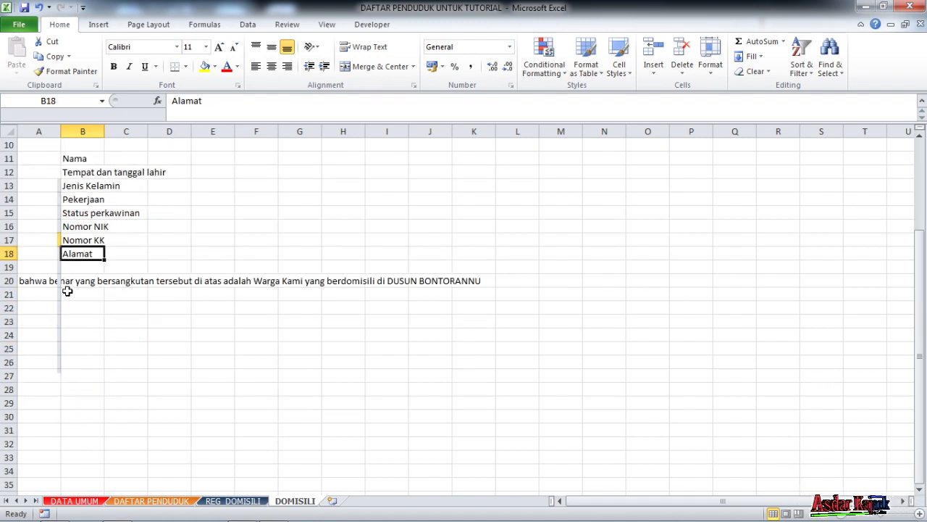
- Review the closing statement about the resident's domicile in A20
left_click(36, 285)
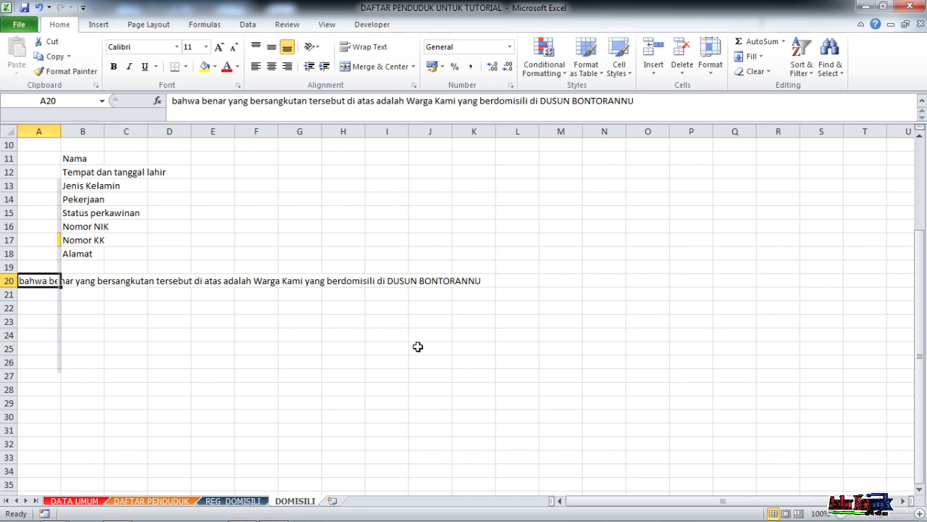
left_click(415, 295)
left_click(364, 283)
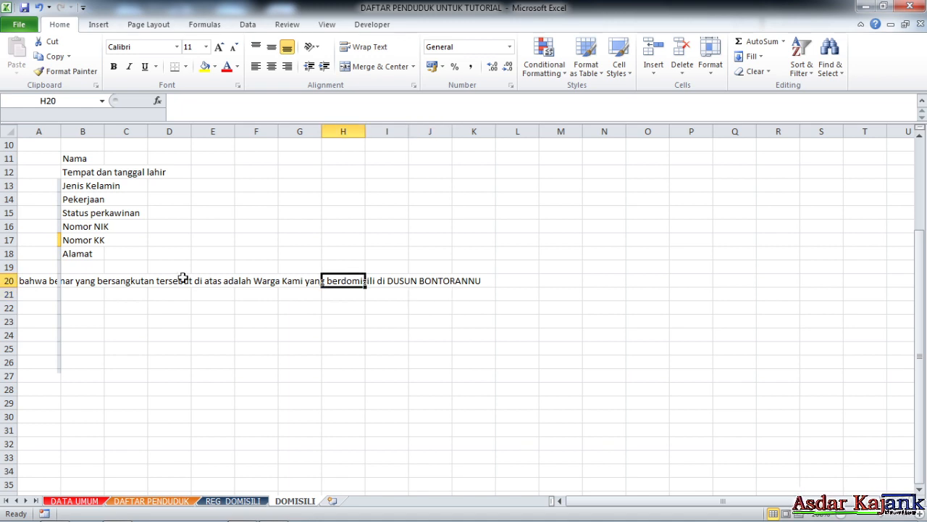
left_click(41, 282)
- Enter the date line "Batulohe, ……………………….2021" in H23 and the signatory title "Kepala Desa" in H24
left_click(362, 321)
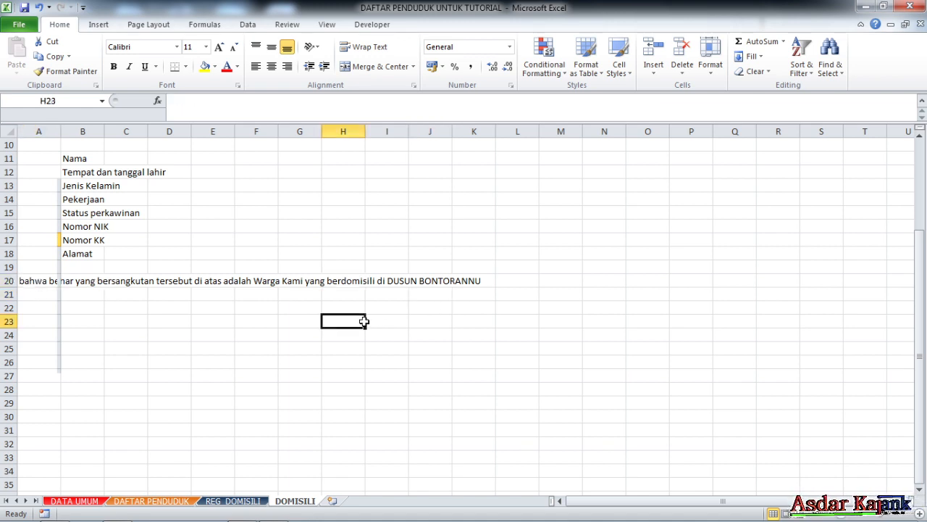
scroll(240, 375, "up", 2)
scroll(331, 375, "down", 3)
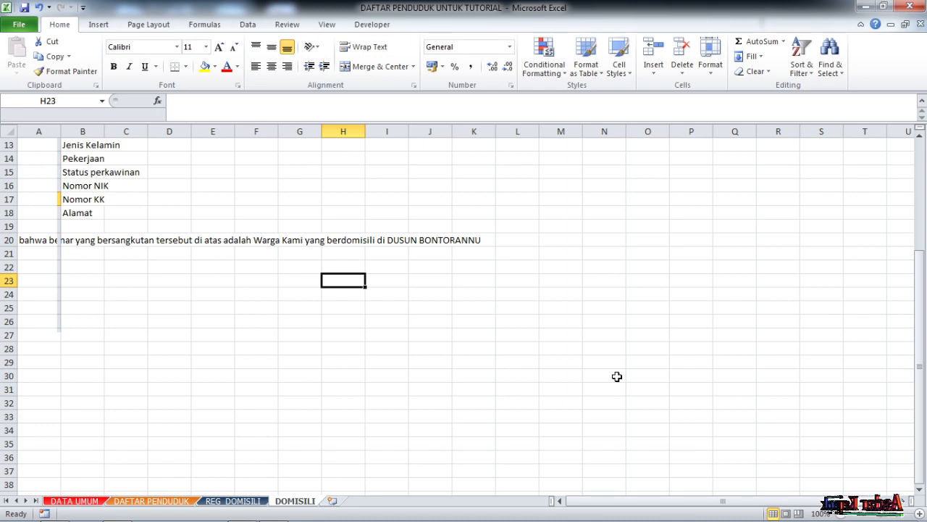
type("bATULOHE,")
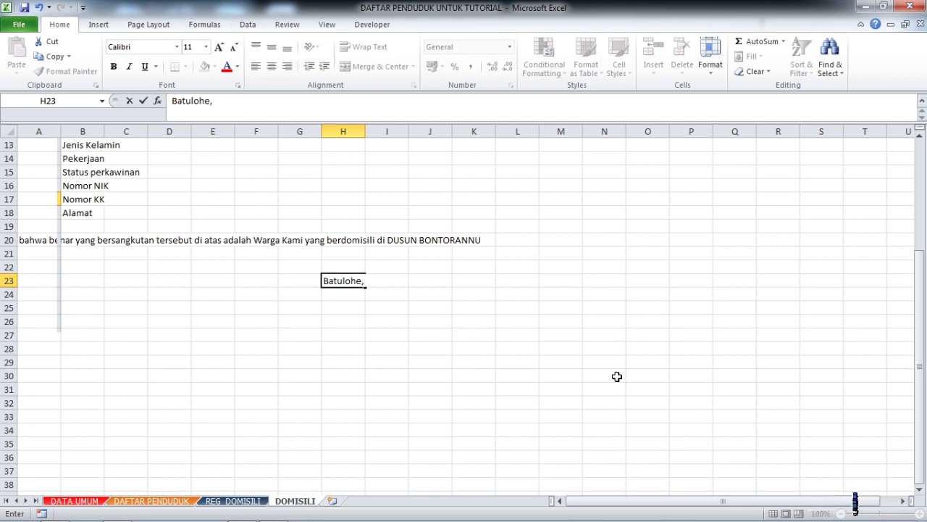
type("2021")
key("Return")
type("Kepala Desa")
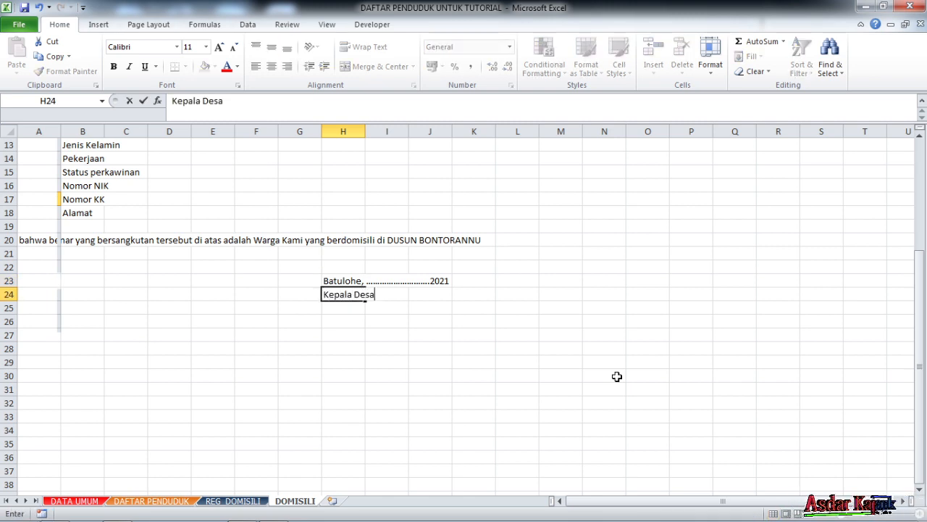
key("Return")
key("Return")
key("Return")
key("Return")
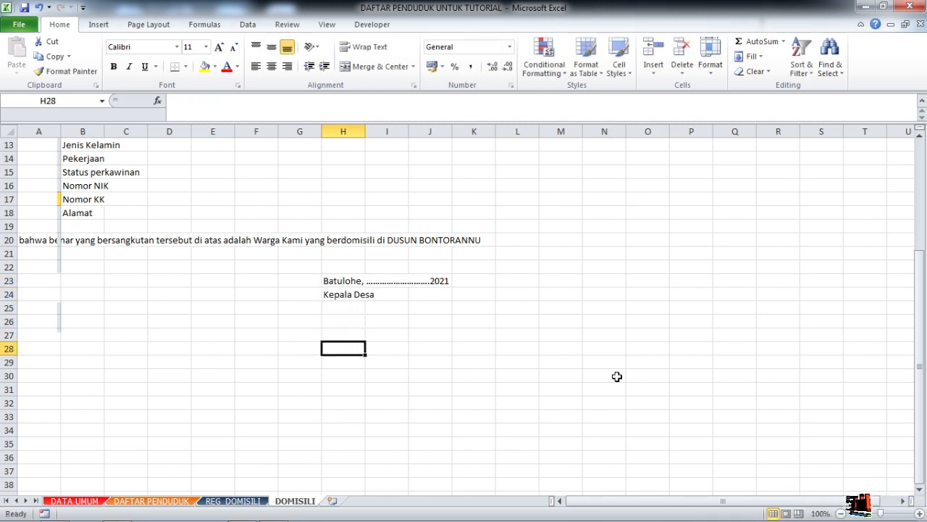
left_click(616, 377, "shift")
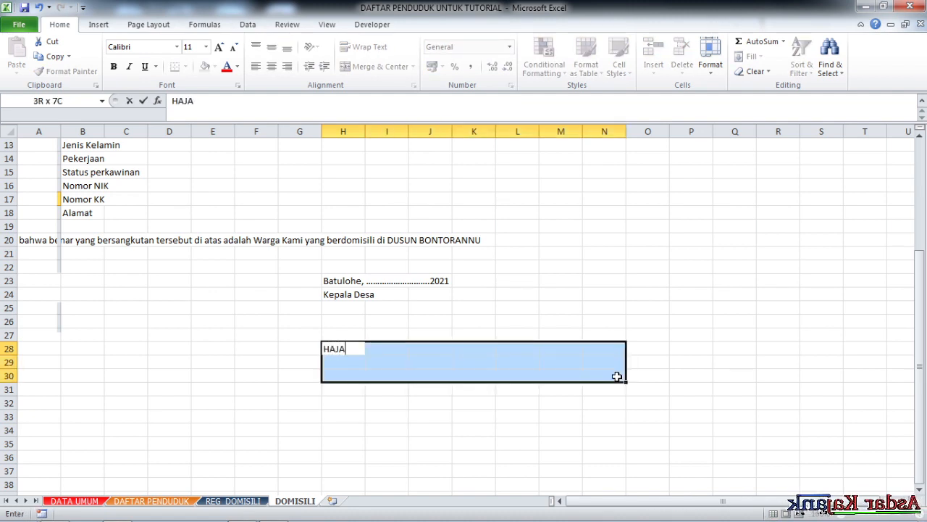
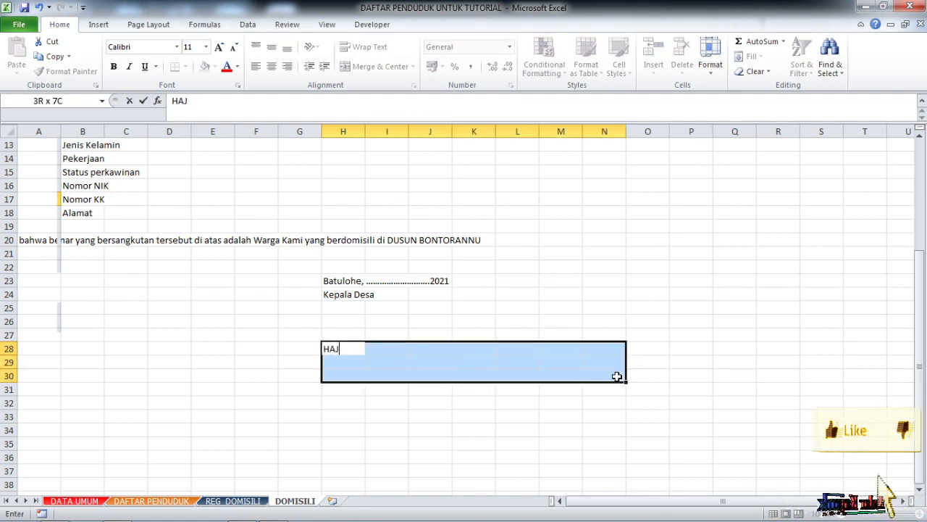
type("IBNU")
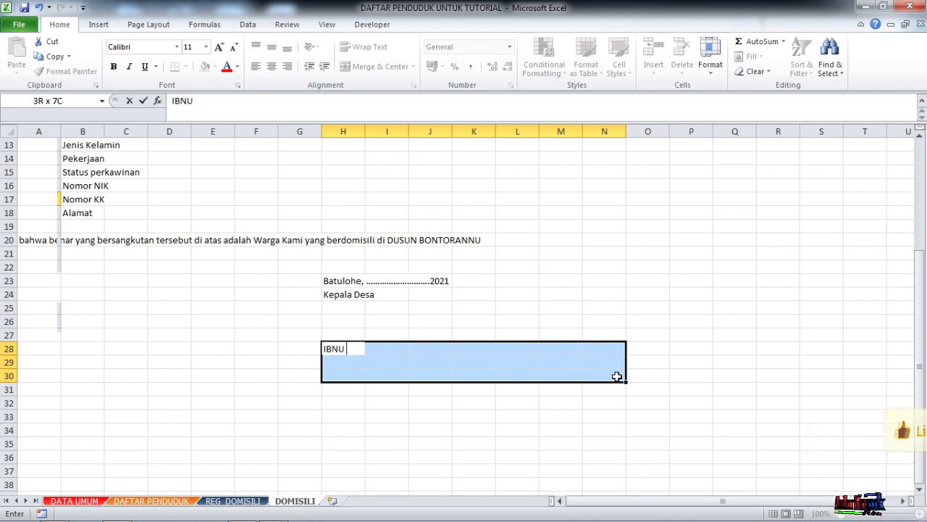
key("BackSpace")
key("BackSpace")
key("BackSpace")
key("BackSpace")
key("BackSpace")
type("J")
left_click(560, 417)
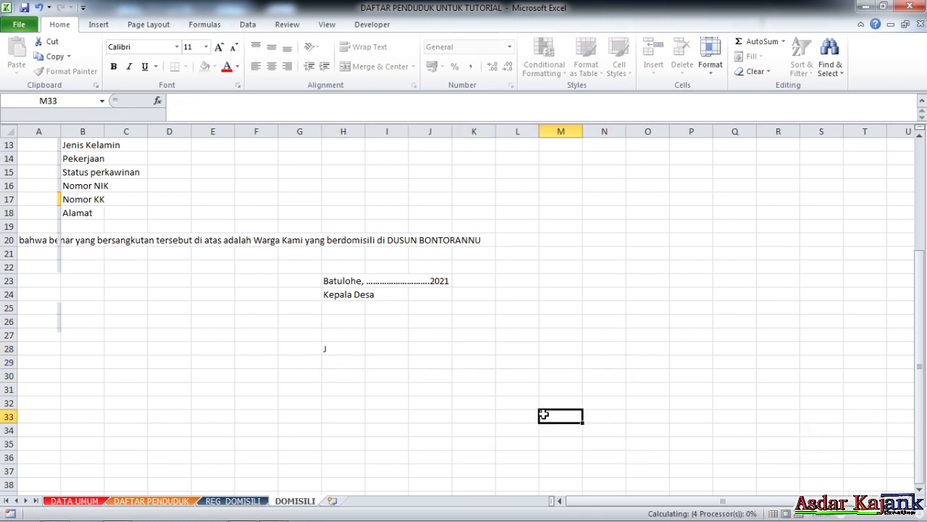
- Enter the village head's full name in H28, below the Kepala Desa title, and check the whole letter
left_click(324, 350)
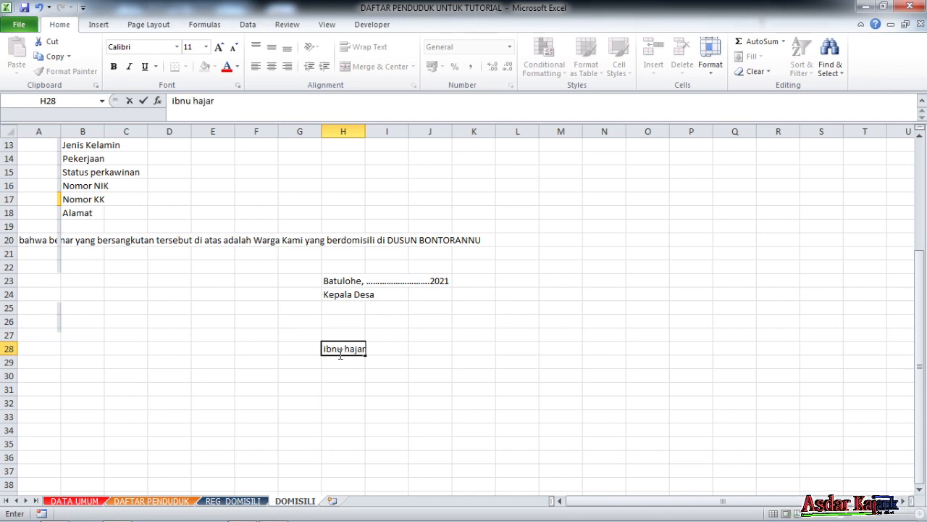
left_click(444, 348)
scroll(414, 314, "up", 4)
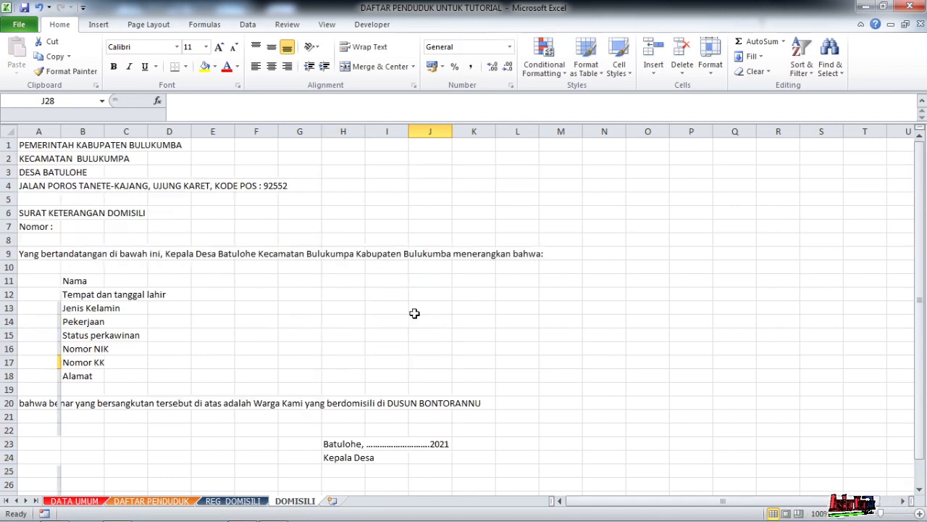
scroll(348, 308, "down", 4)
scroll(343, 323, "up", 4)
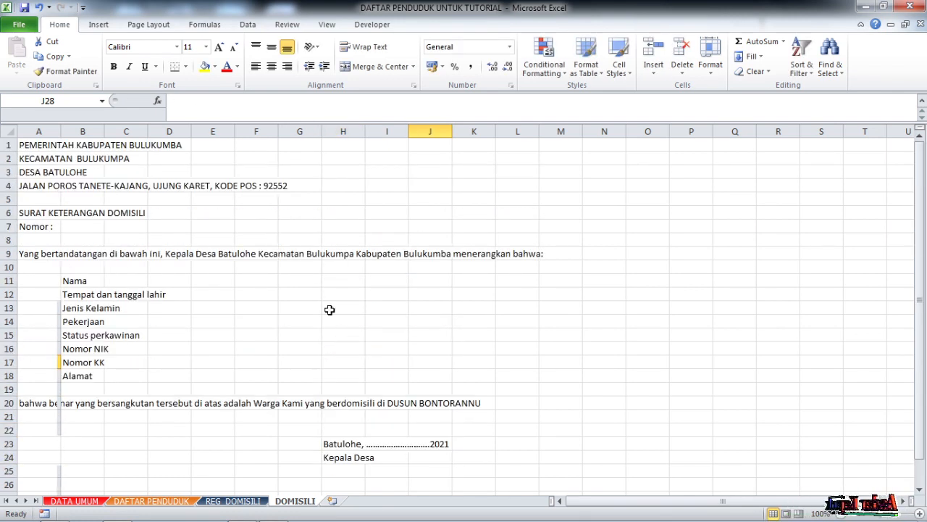
- Set the DOMISILI sheet's paper size to F4 (21,59 cm x 33,02 cm) and check the page boundaries
left_click(413, 294)
left_click(296, 196)
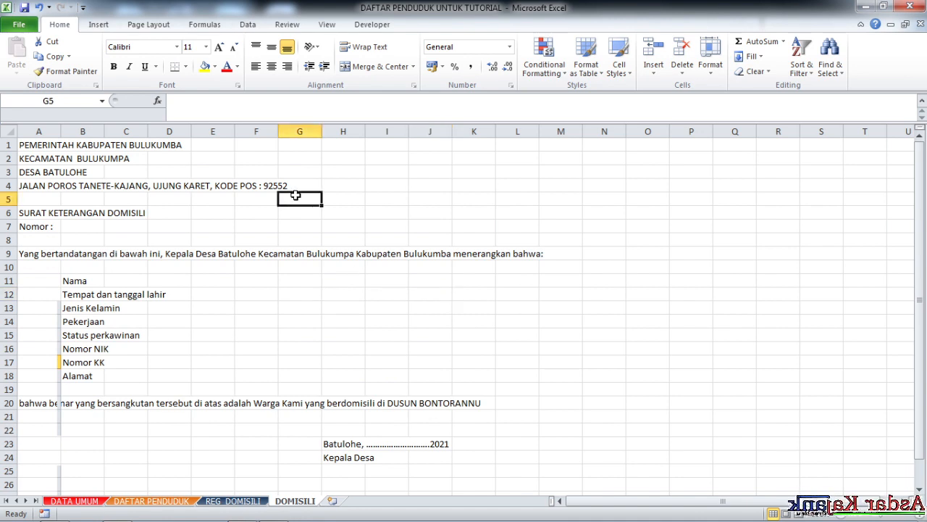
left_click(172, 26)
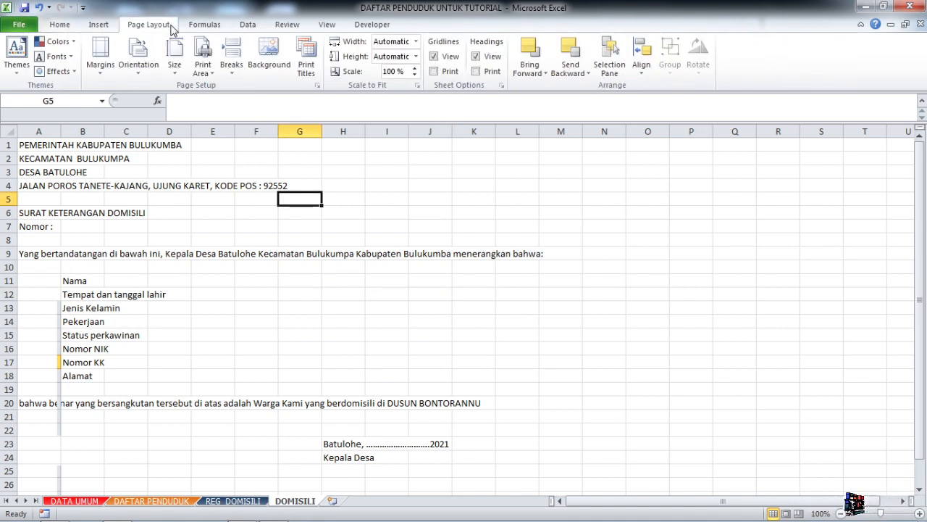
left_click(175, 58)
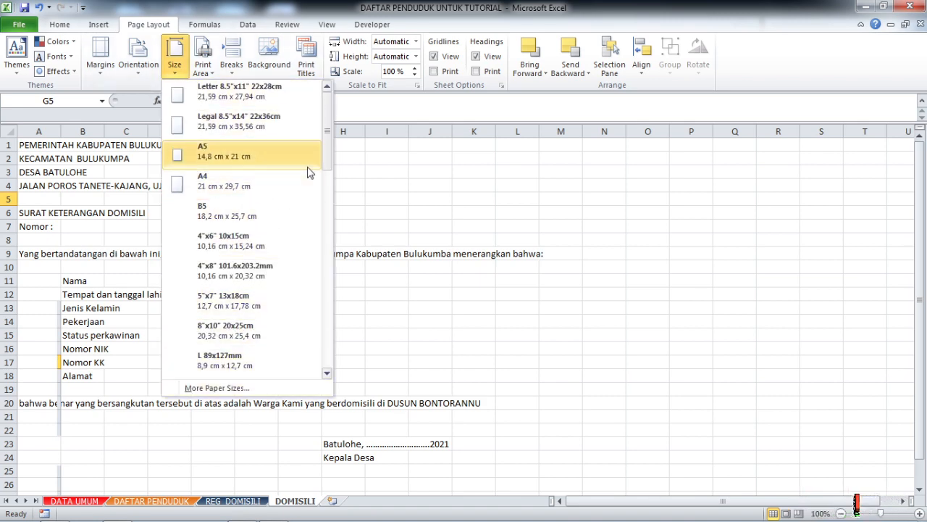
left_click_drag(326, 145, 344, 355)
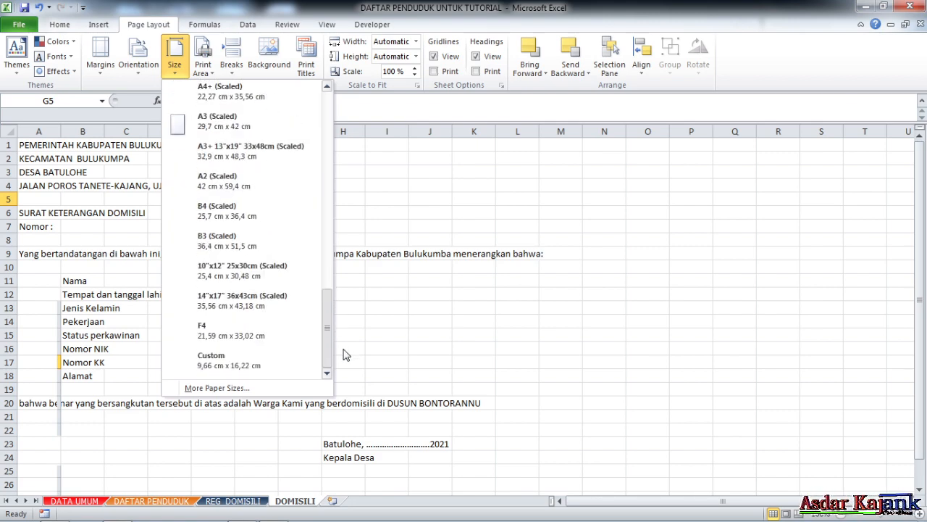
left_click(225, 330)
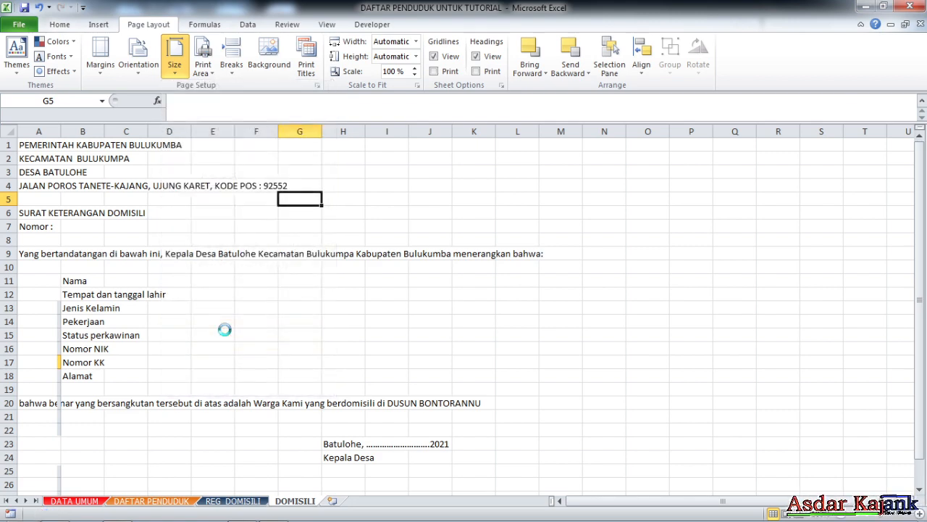
left_click(342, 332)
scroll(345, 318, "down", 5)
scroll(345, 318, "up", 5)
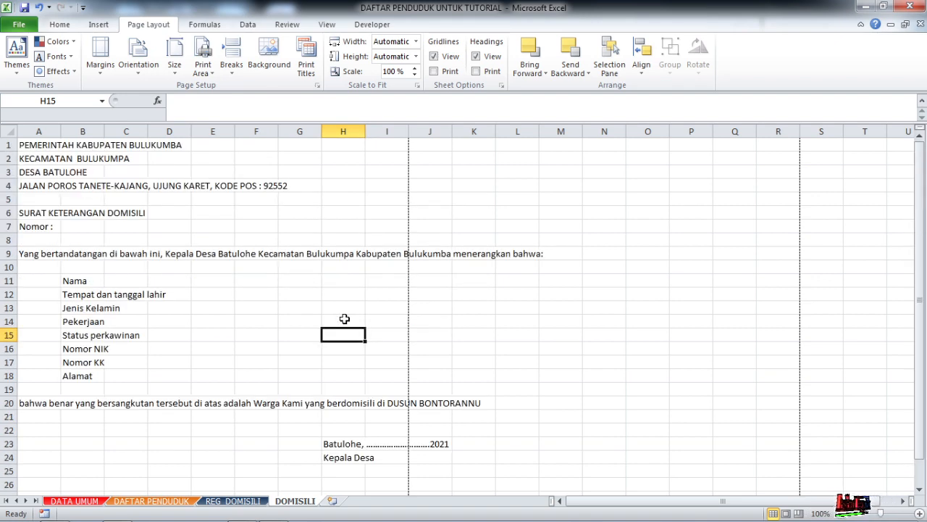
- Define a custom paper size of 210 mm wide by 330 mm high in the Canon MP280 printer properties
left_click(177, 69)
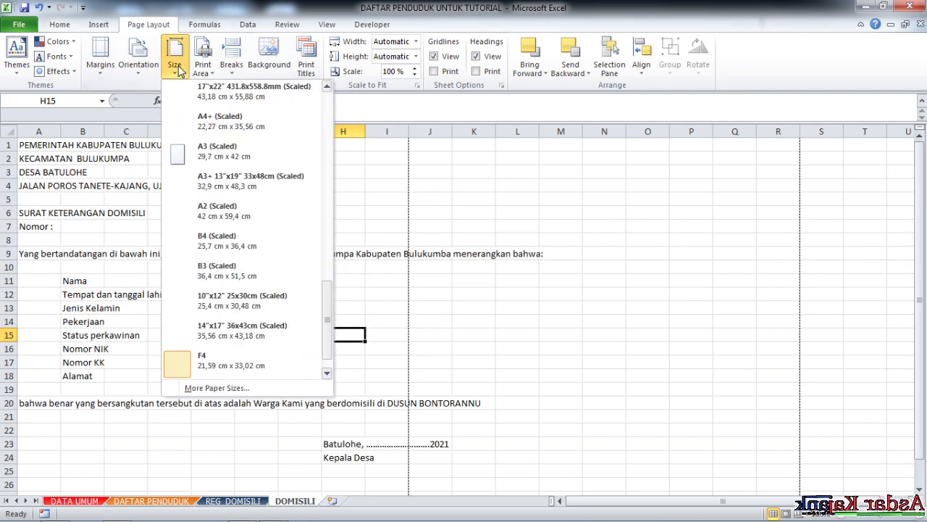
left_click(242, 390)
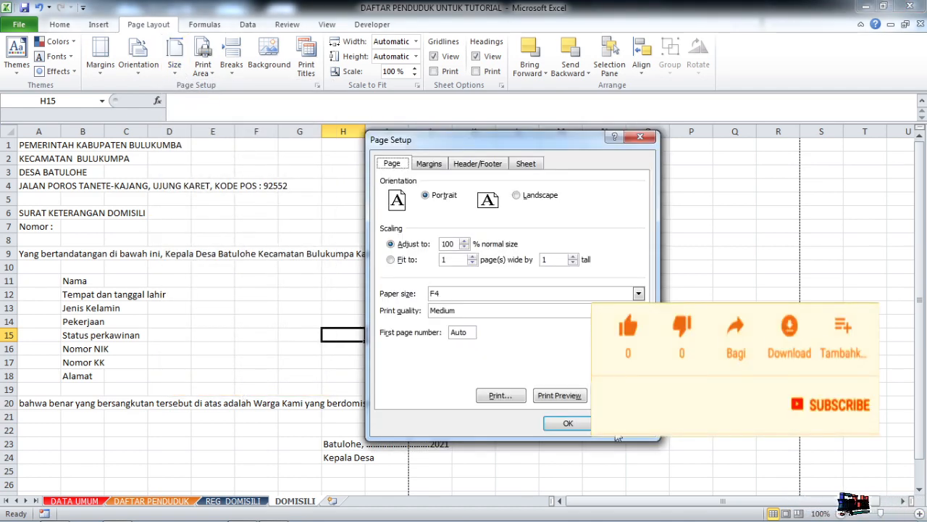
left_click(568, 423)
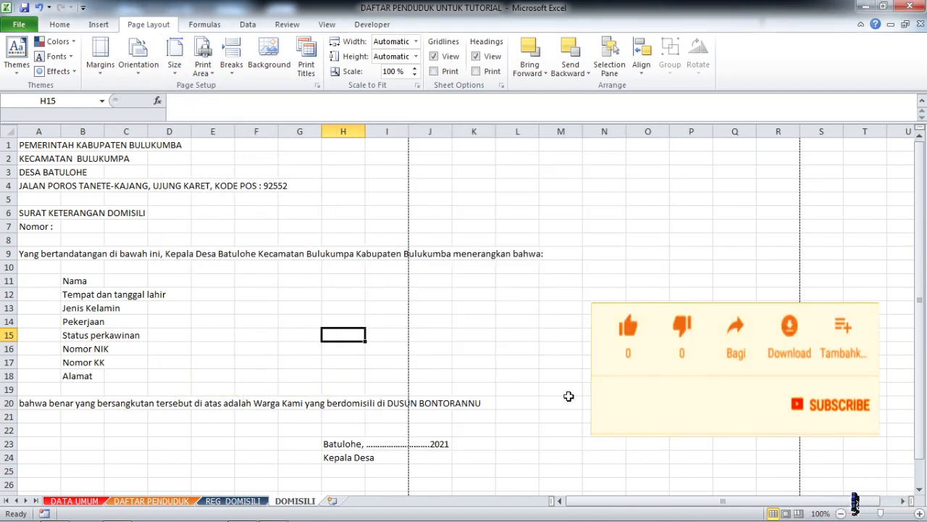
left_click(177, 71)
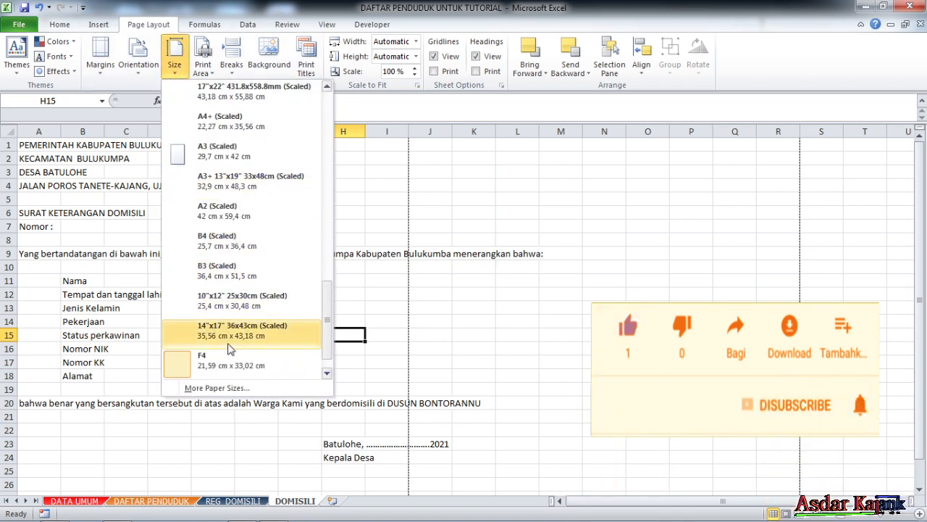
left_click(217, 389)
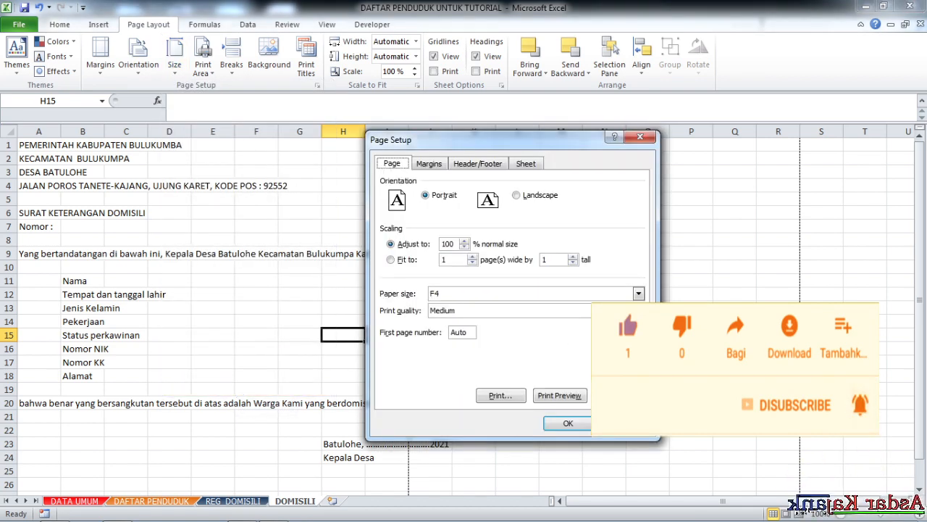
left_click(621, 395)
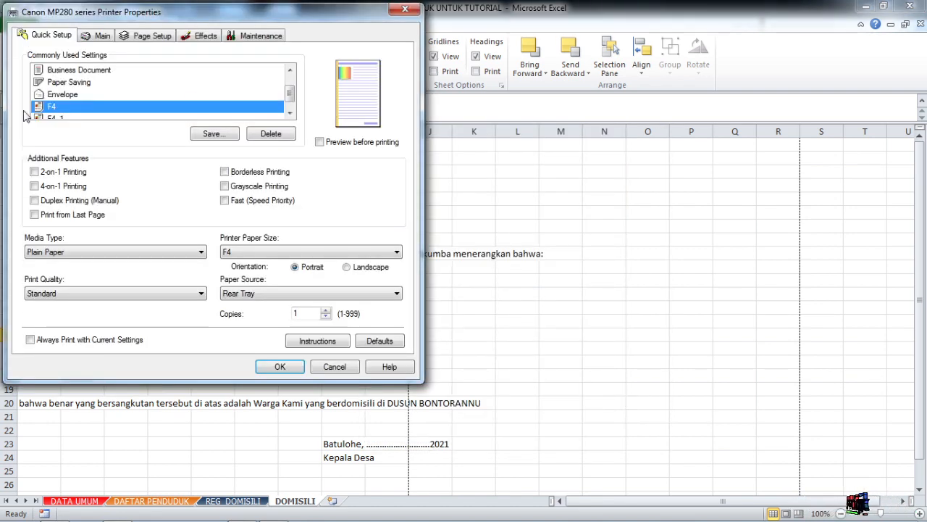
left_click(256, 257)
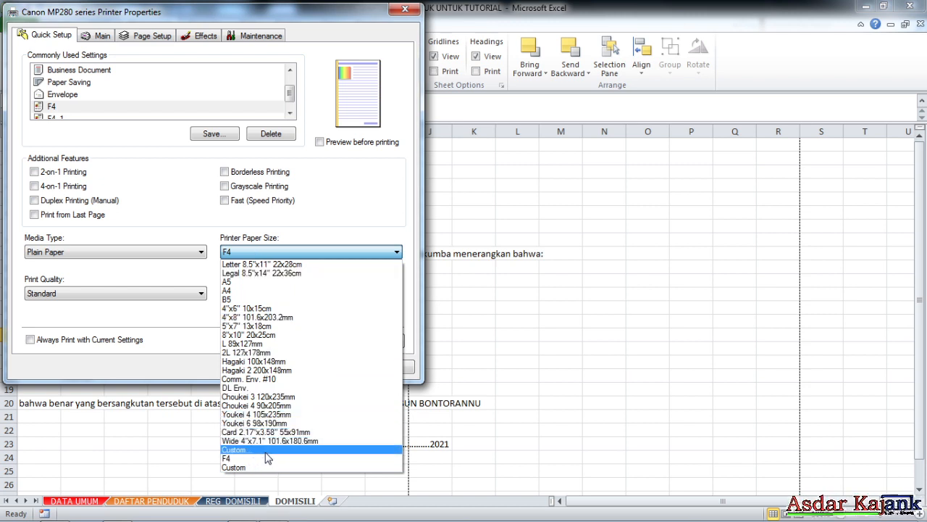
left_click(297, 251)
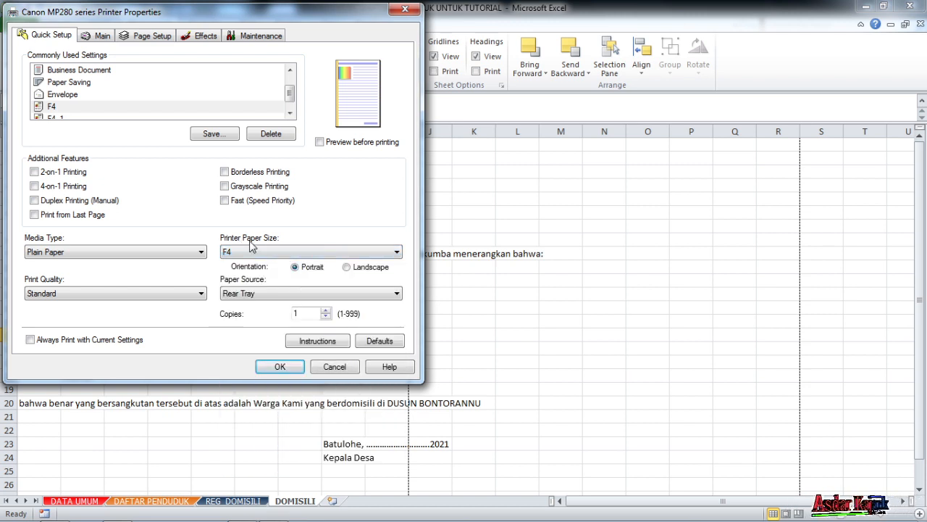
left_click(265, 254)
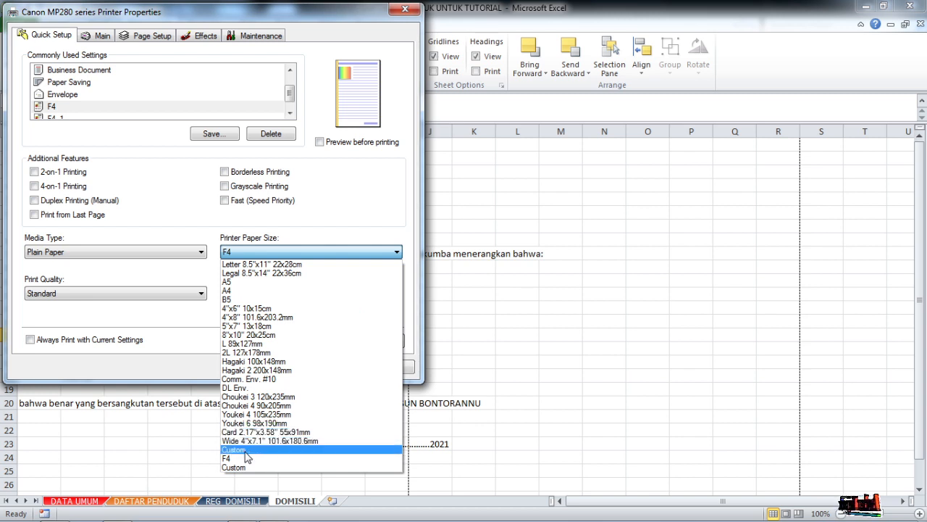
left_click(248, 450)
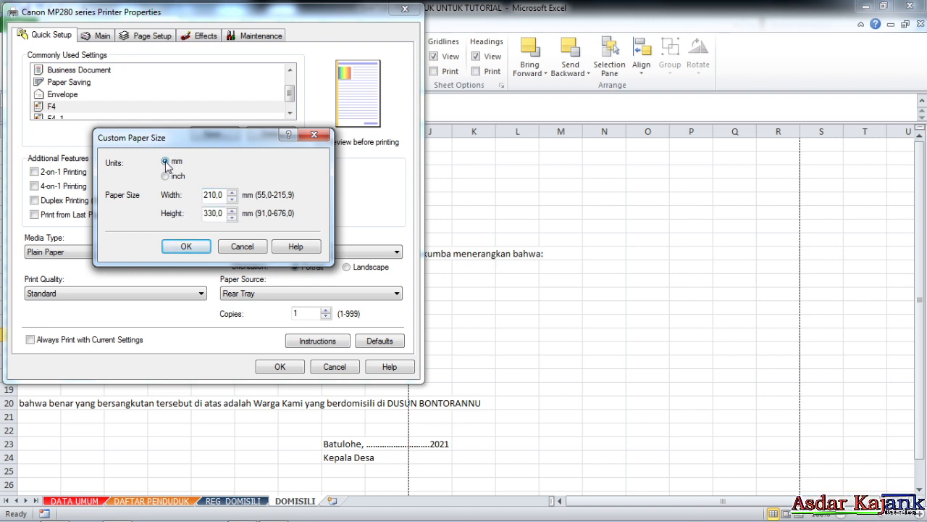
left_click(186, 247)
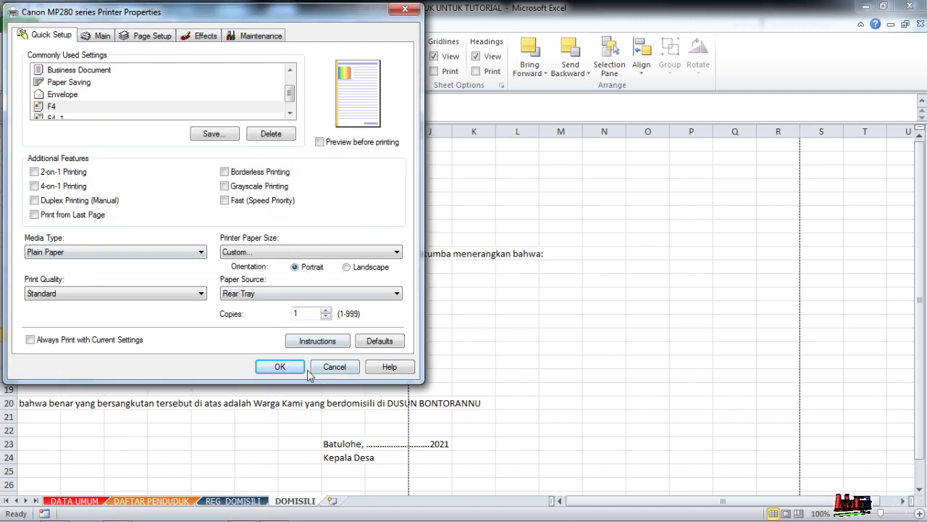
- Start saving the printer settings under the name f4, check the save options, and leave the printer properties without saving
left_click(213, 134)
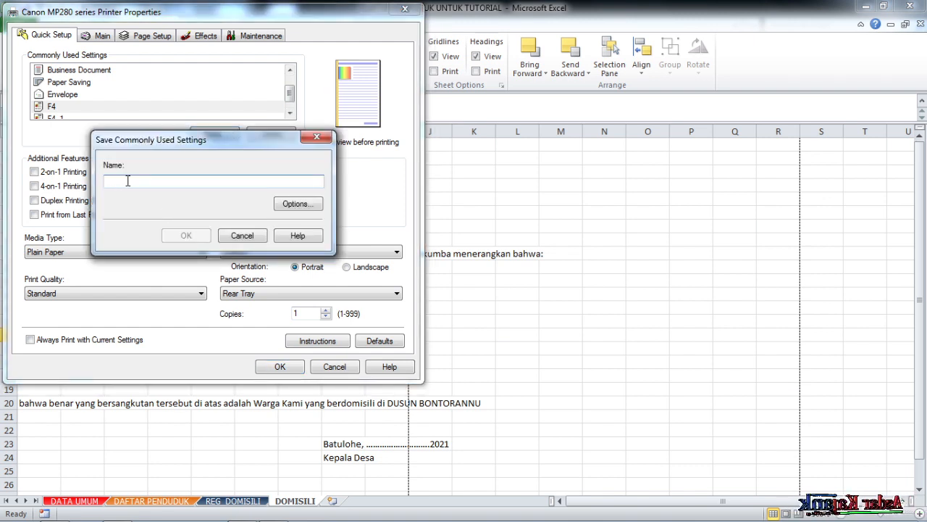
type("f4")
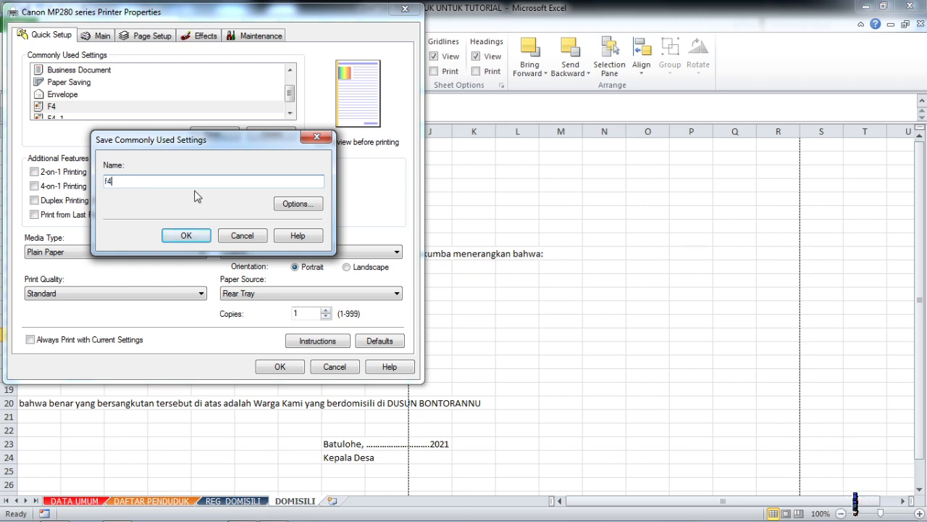
left_click(299, 204)
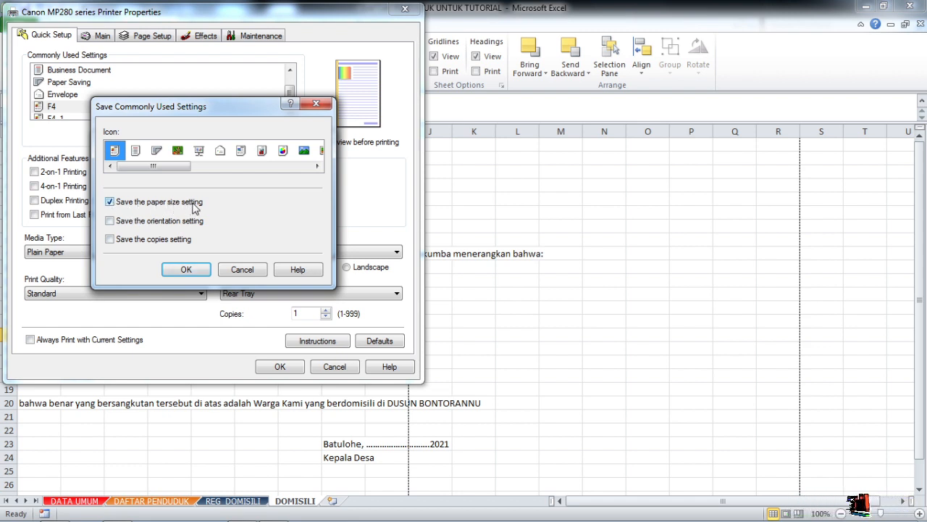
left_click(316, 104)
left_click(262, 236)
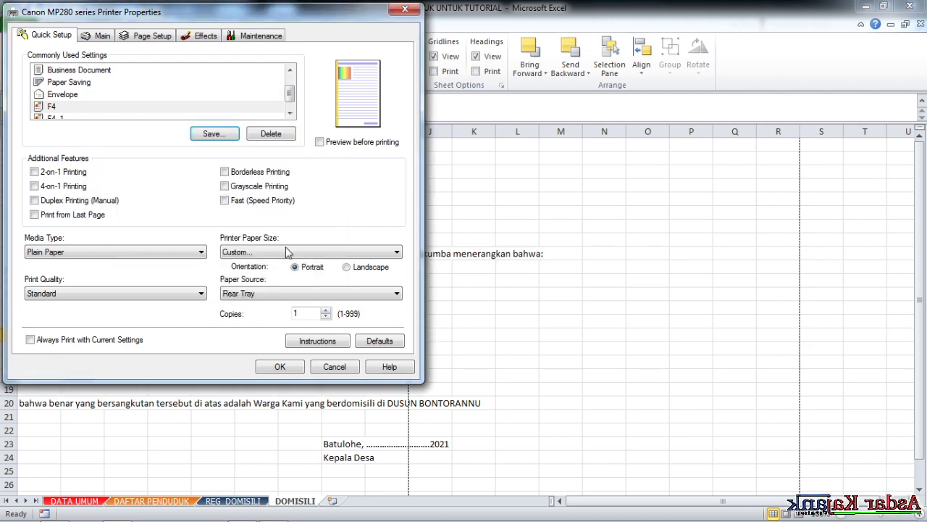
left_click(335, 368)
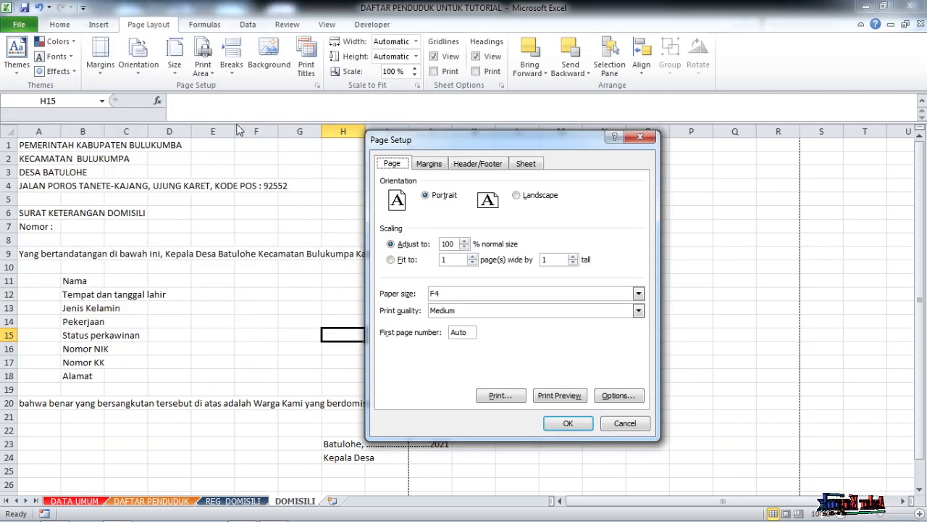
left_click(568, 423)
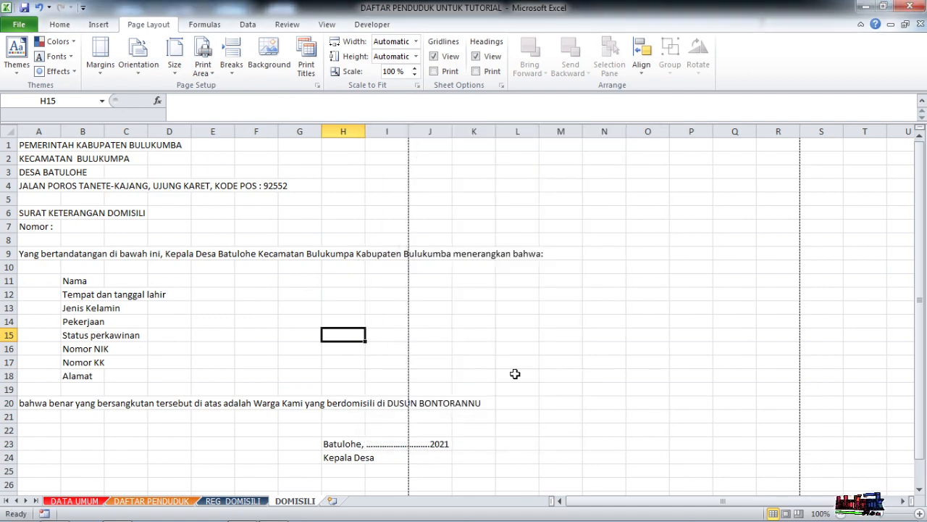
- Examine the letter from the heading down to the signature block against the dashed page boundaries
left_click(474, 280)
scroll(259, 246, "down", 3)
scroll(238, 253, "up", 3)
scroll(239, 251, "down", 5)
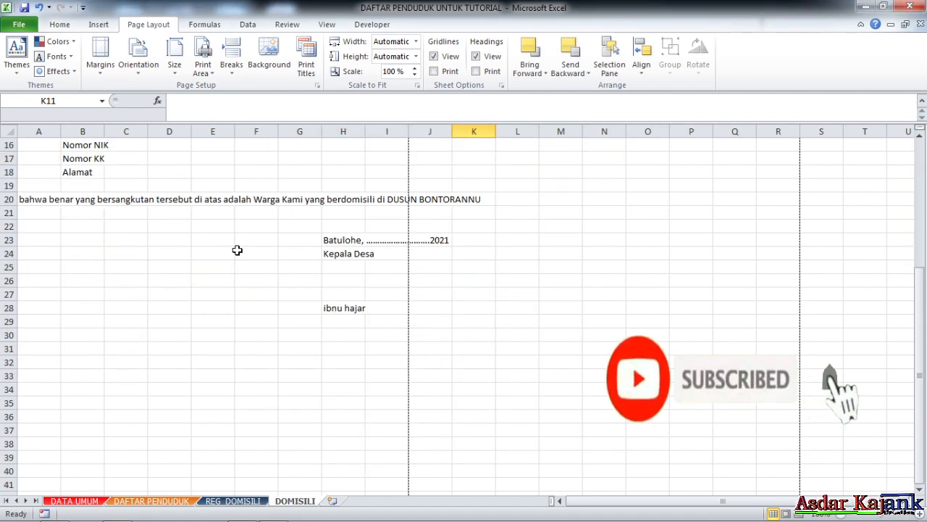
scroll(238, 246, "up", 5)
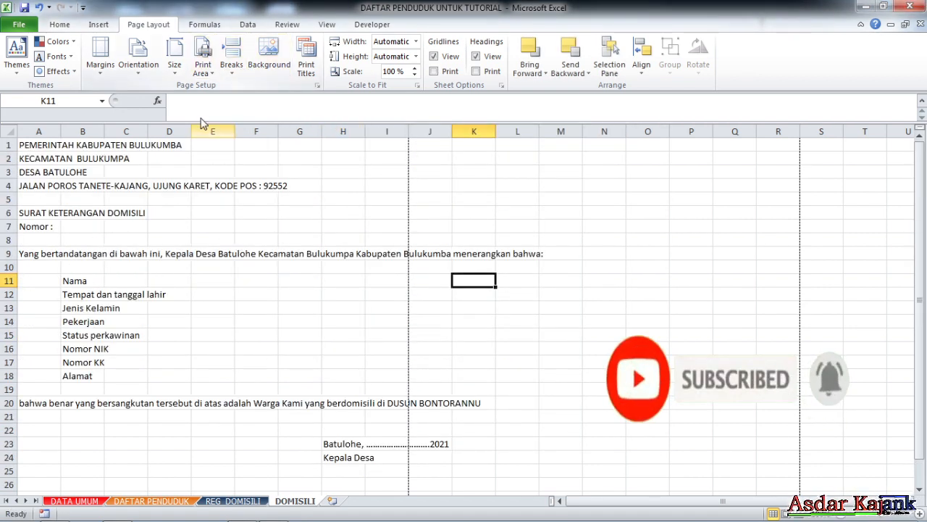
left_click(269, 237)
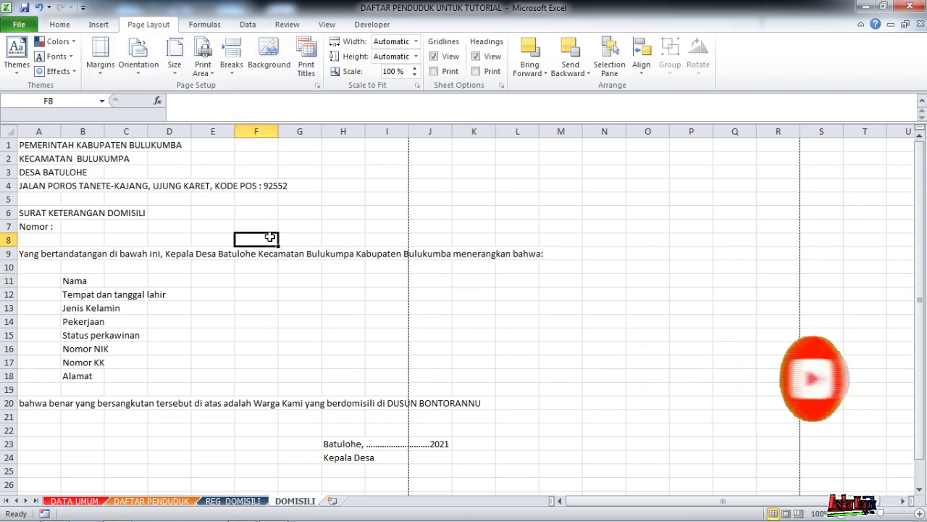
left_click(333, 211)
scroll(404, 152, "down", 5)
scroll(159, 102, "up", 4)
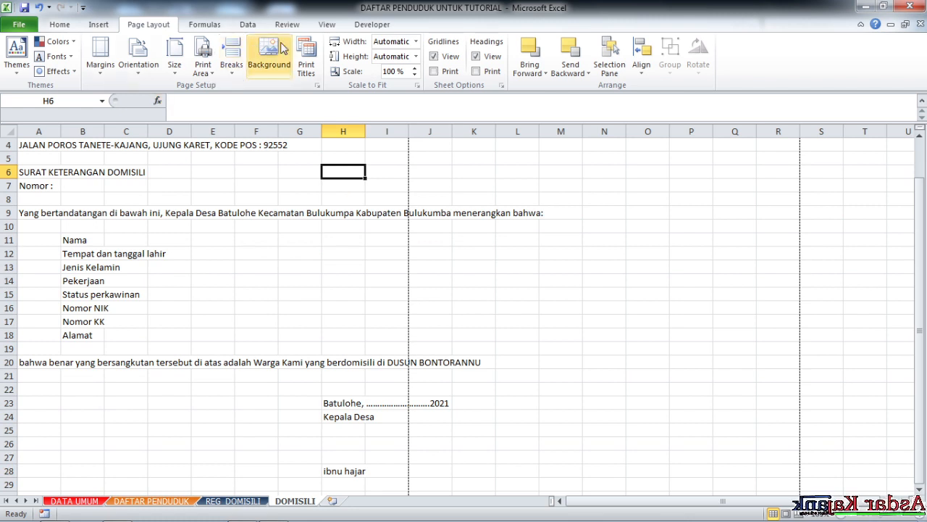
- Show the sheet in Page Break Preview and move the print area's right boundary to the edge of column I
left_click(330, 27)
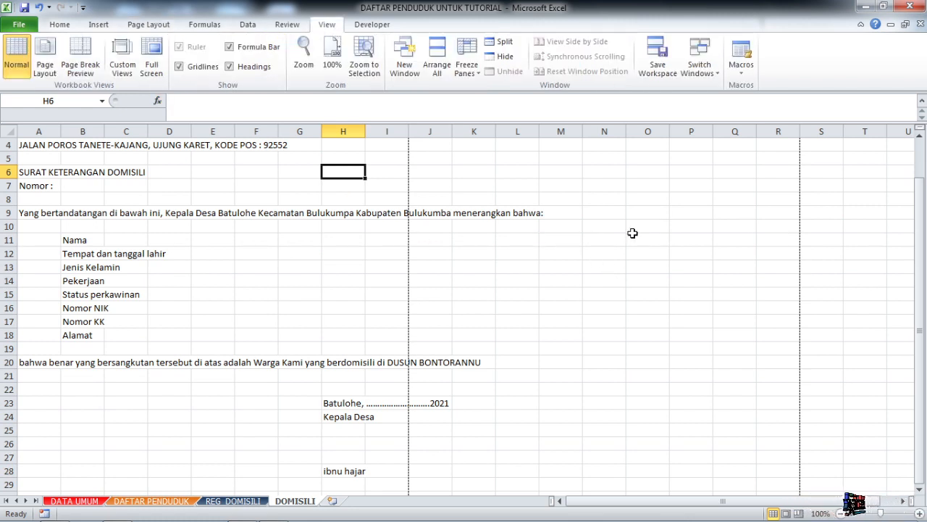
left_click(92, 78)
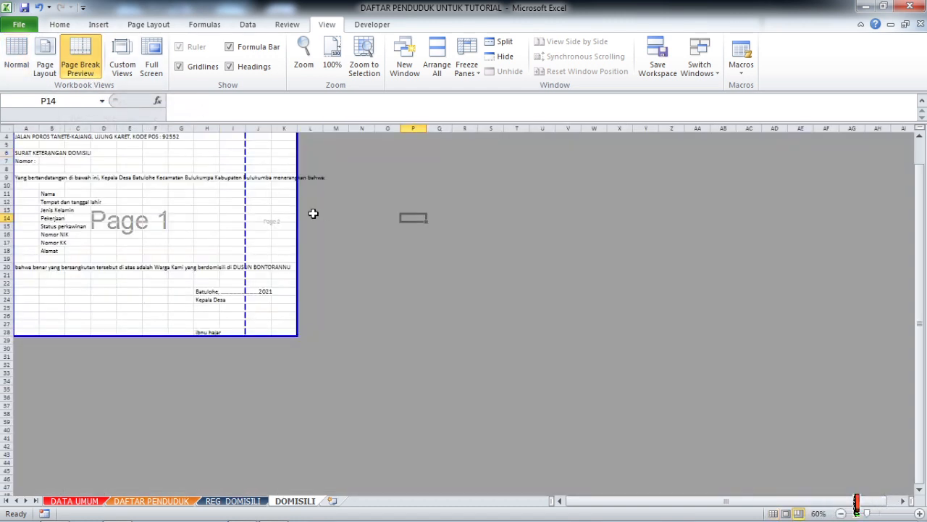
left_click_drag(293, 204, 245, 205)
left_click_drag(197, 432, 198, 433)
left_click(335, 354)
scroll(201, 353, "up", 4)
scroll(285, 348, "up", 3)
- Merge and center the heading PEMERINTAH KABUPATEN BULUKUMBA across A1:I1
left_click(154, 208)
left_click_drag(45, 151, 456, 147)
left_click(60, 24)
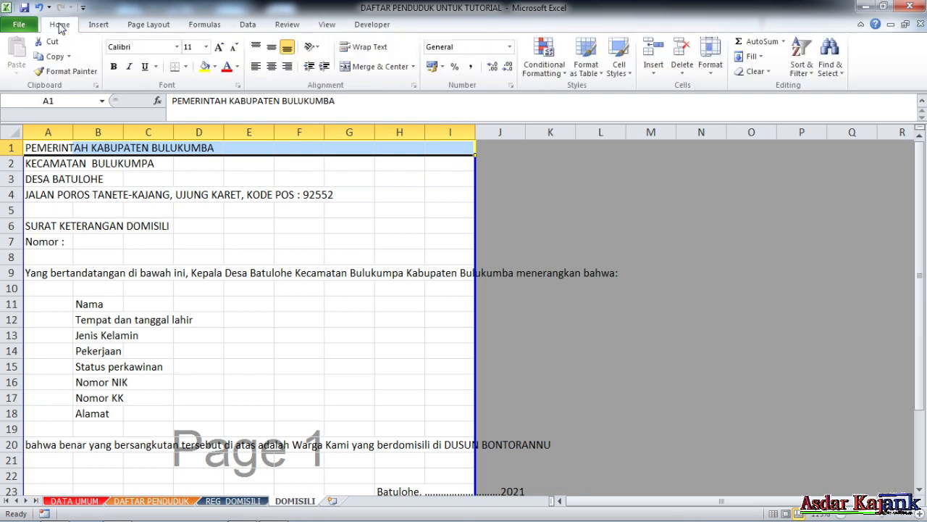
left_click(382, 67)
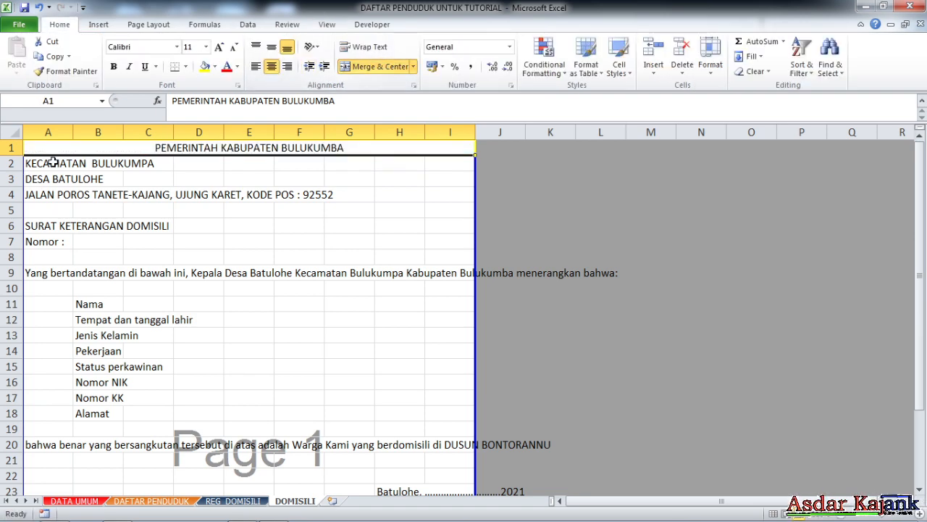
- Merge and center the district, village and office address lines in rows 2, 3 and 4, each across columns A to I
left_click_drag(35, 167, 442, 160)
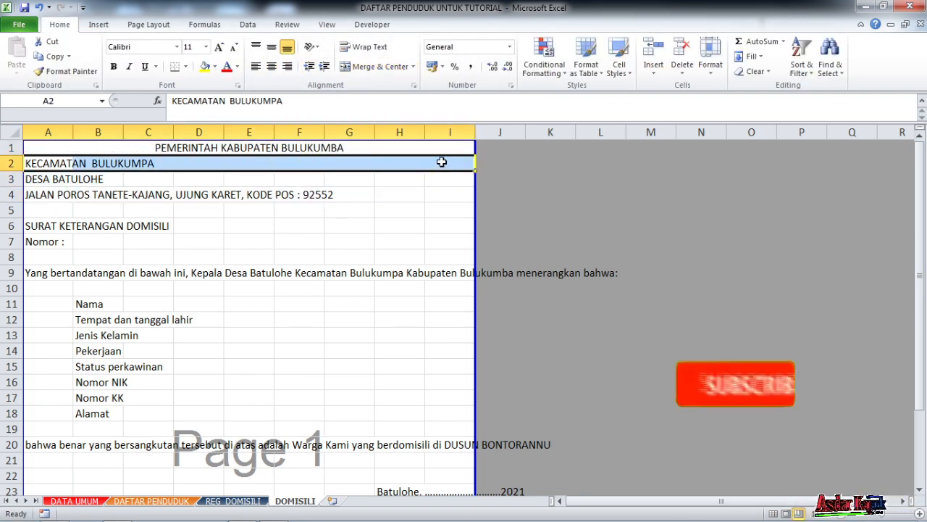
left_click(380, 66)
left_click_drag(26, 179, 435, 178)
left_click(358, 66)
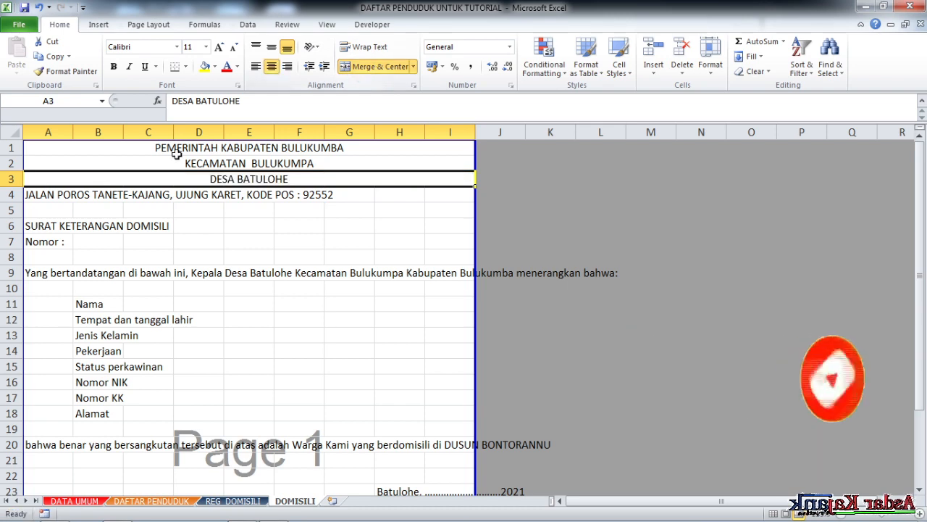
left_click_drag(40, 199, 430, 192)
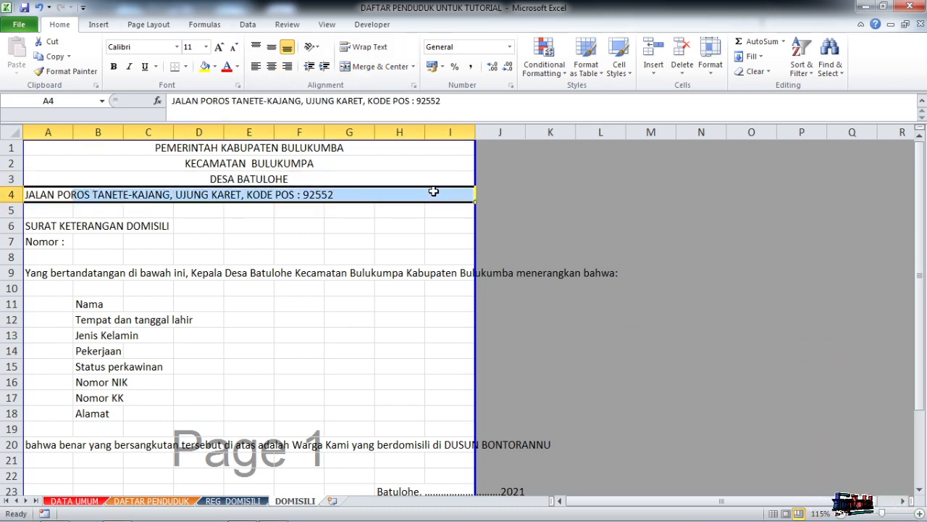
left_click(384, 65)
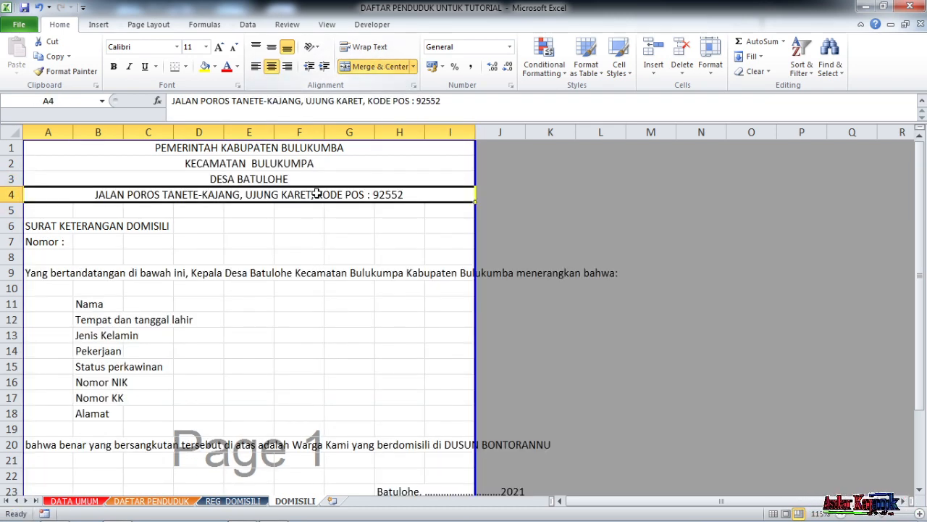
- Add a double-line bottom border beneath the office address line in row 4
left_click(186, 66)
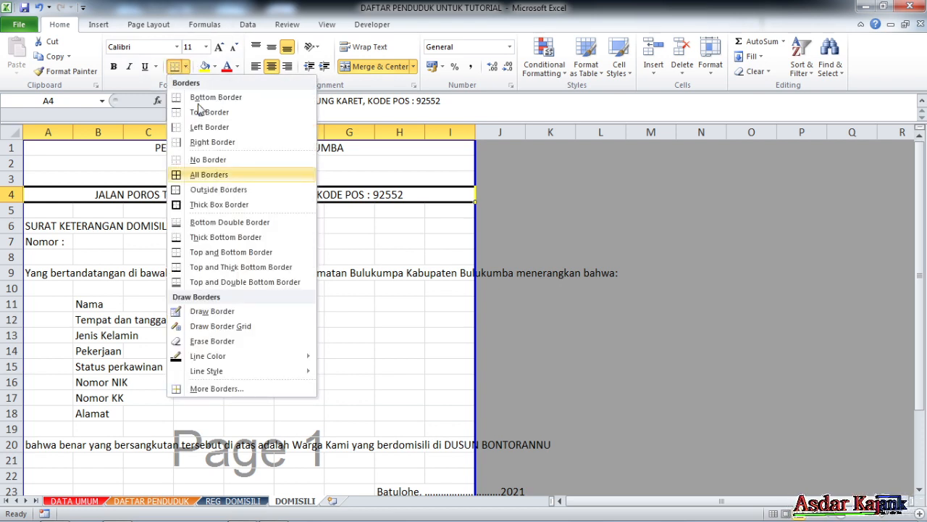
left_click(240, 390)
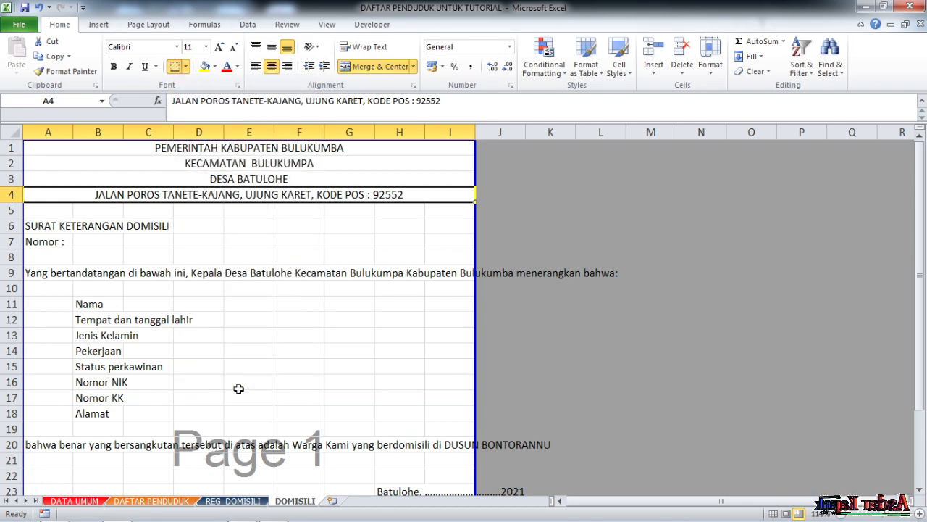
left_click(418, 270)
left_click(485, 303)
left_click(486, 294)
left_click(507, 305)
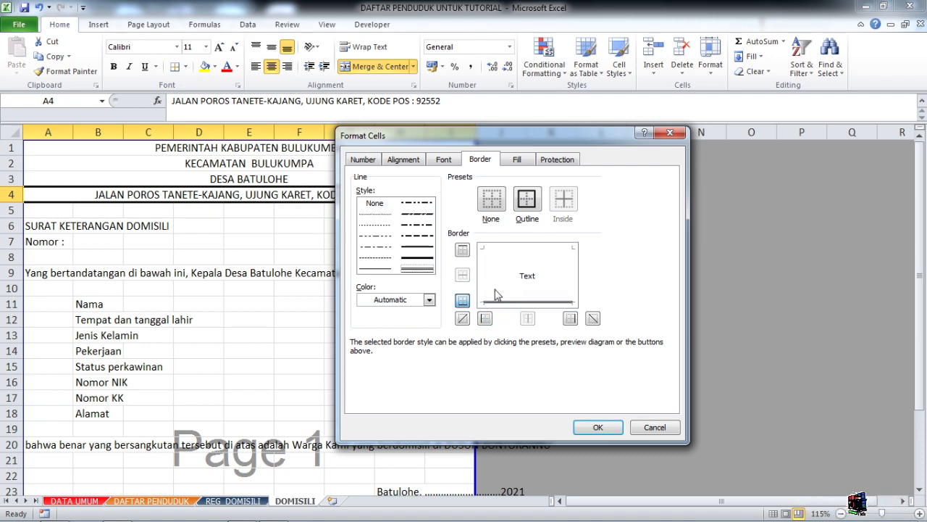
left_click(592, 427)
left_click(264, 293)
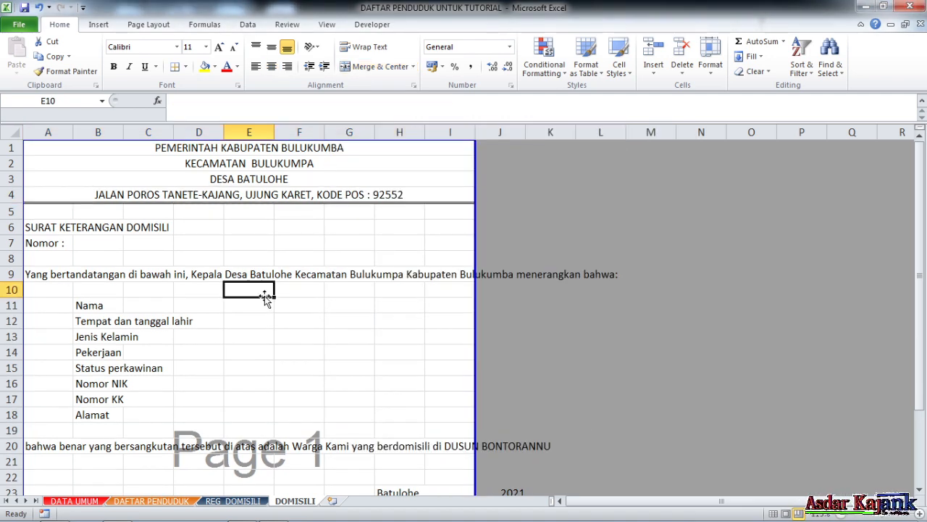
- Merge and center the title SURAT KETERANGAN DOMISILI and the Nomor line in rows 6 and 7, each across columns A to I
left_click_drag(36, 229, 445, 228)
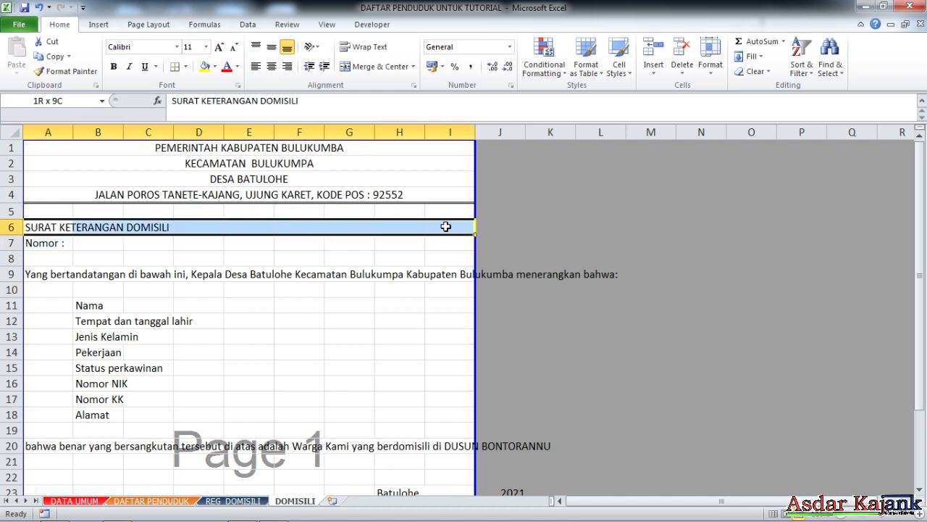
left_click(382, 67)
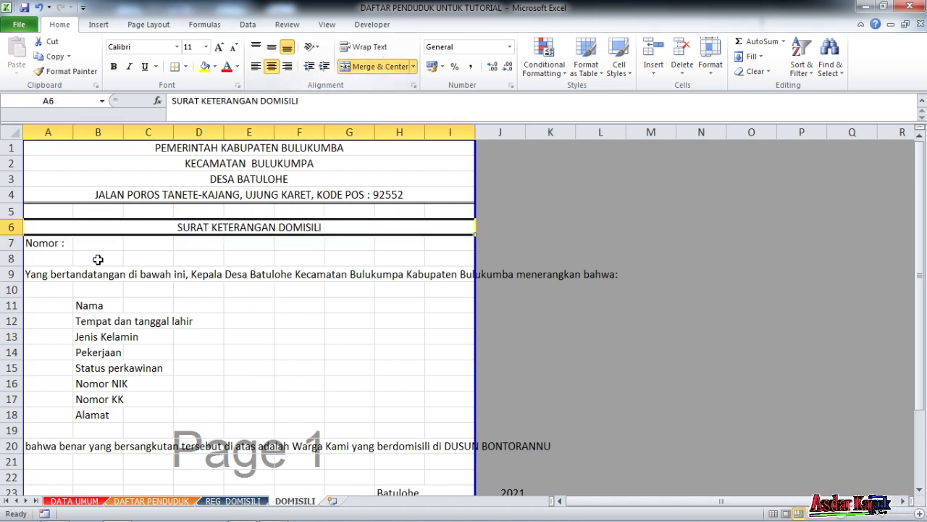
left_click_drag(31, 242, 467, 243)
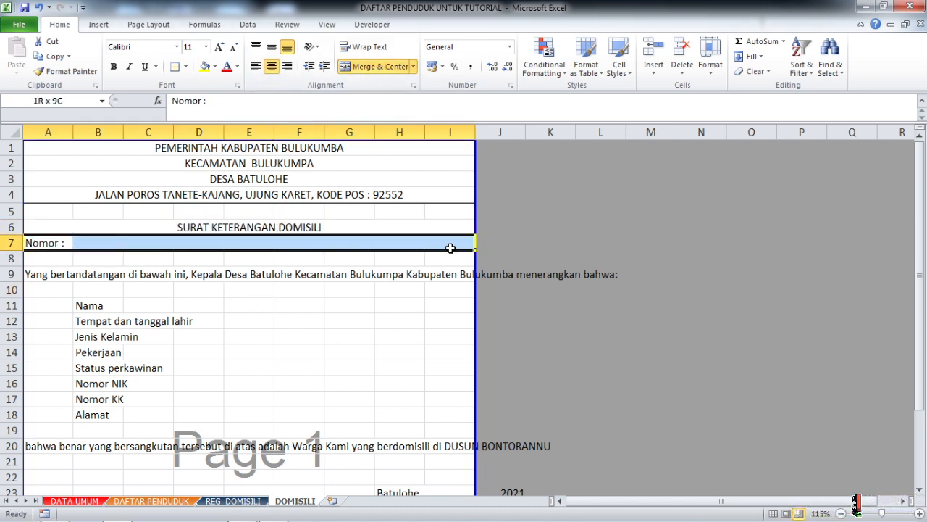
left_click(397, 71)
left_click(378, 320)
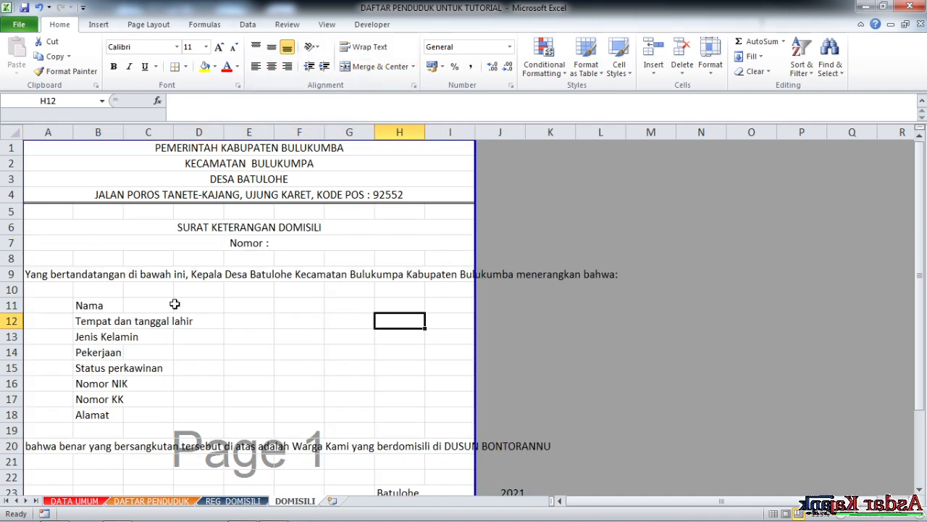
- Format the opening paragraph in A9:I9 with Justify horizontal alignment, wrapped text and merged cells
scroll(175, 304, "down", 2)
left_click(39, 180)
left_click_drag(38, 181, 472, 183)
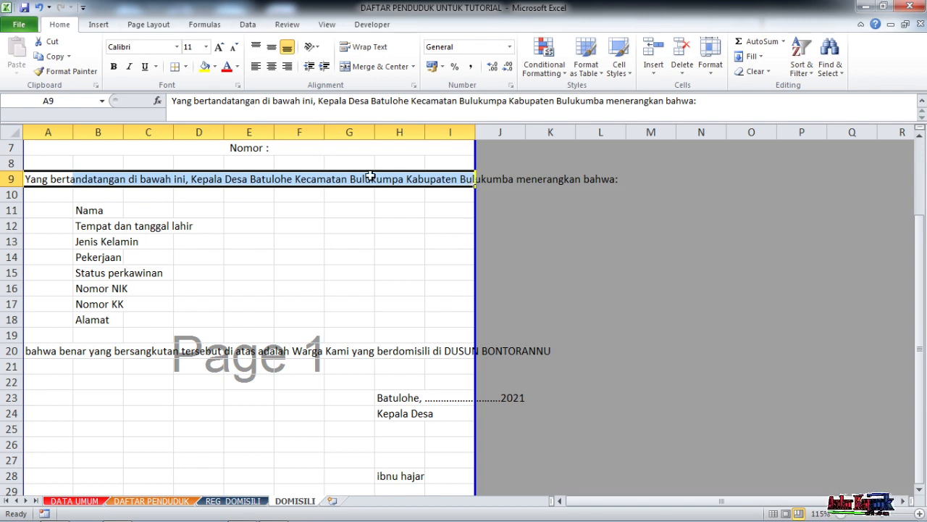
left_click_drag(45, 180, 439, 179)
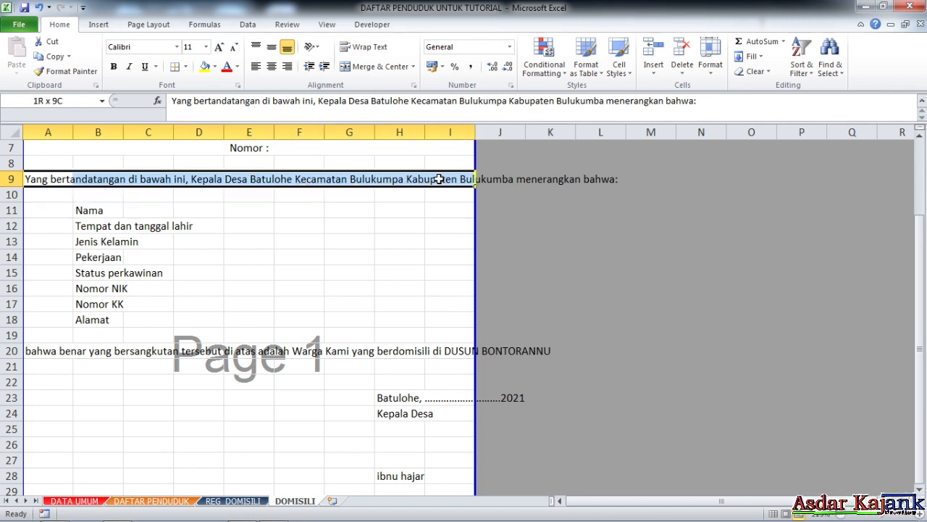
left_click(238, 86)
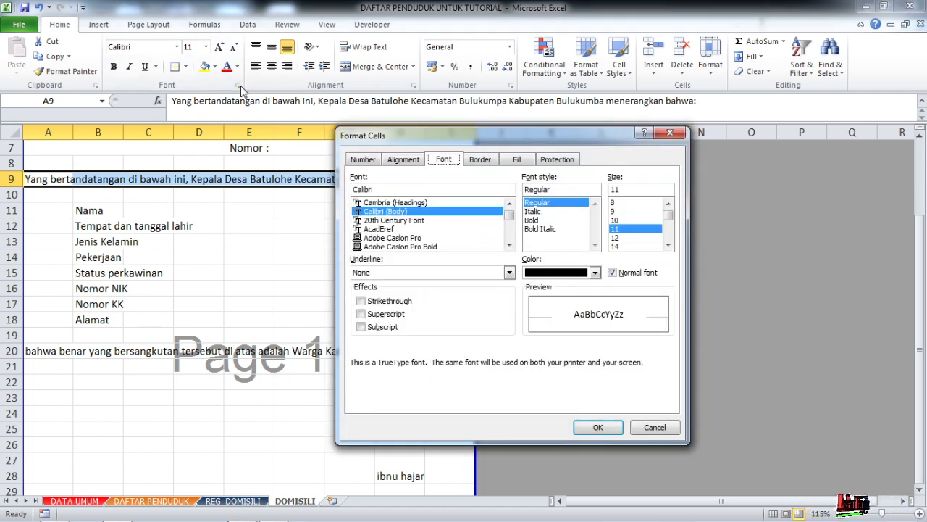
left_click(406, 165)
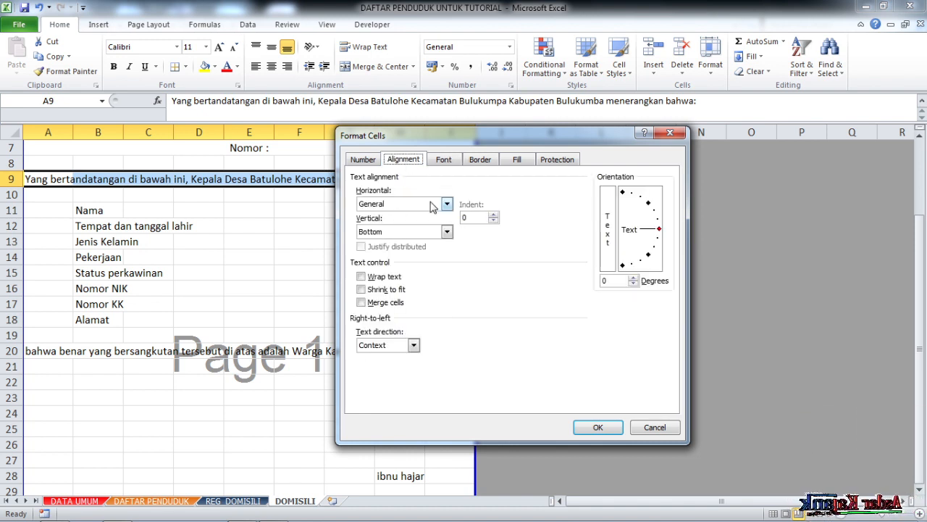
left_click(435, 207)
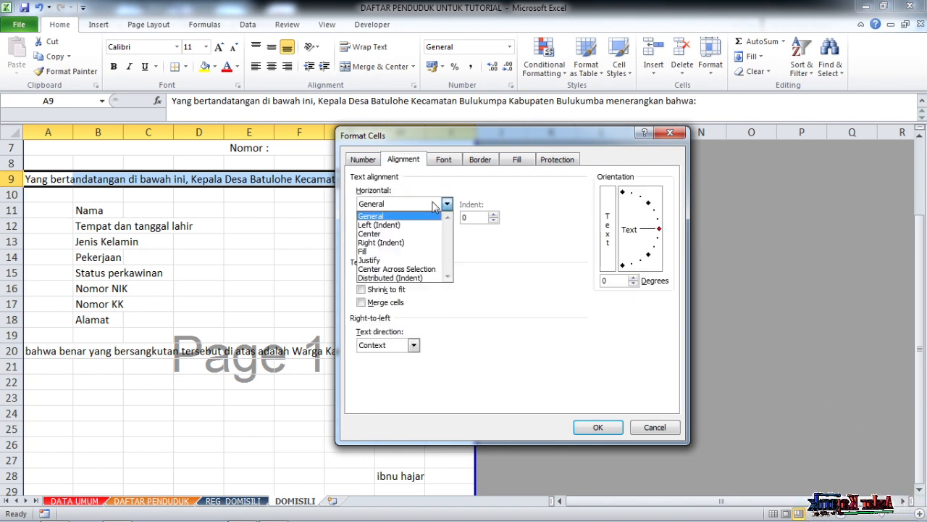
left_click(384, 261)
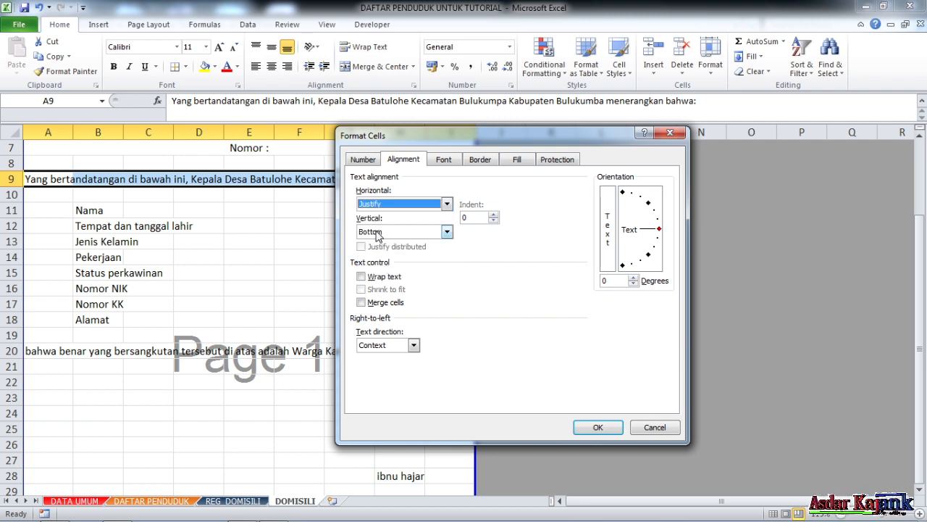
left_click(378, 235)
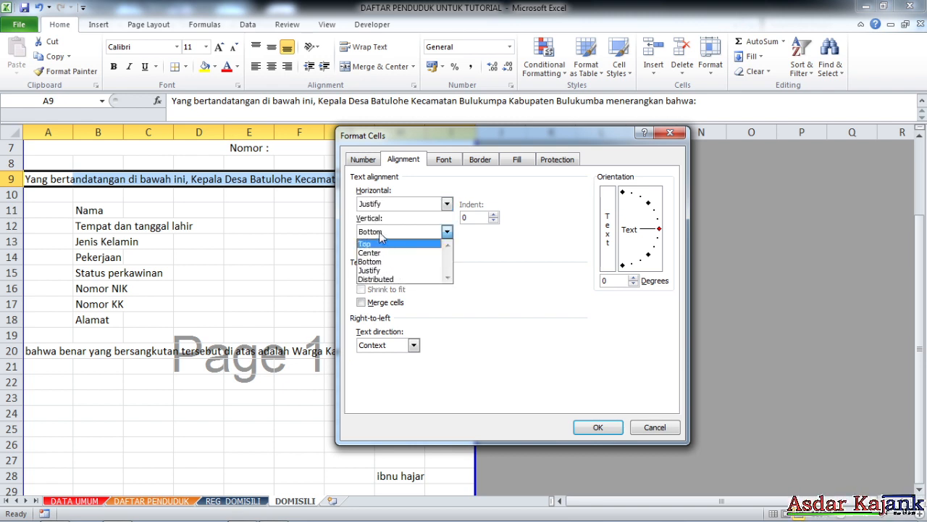
left_click(380, 234)
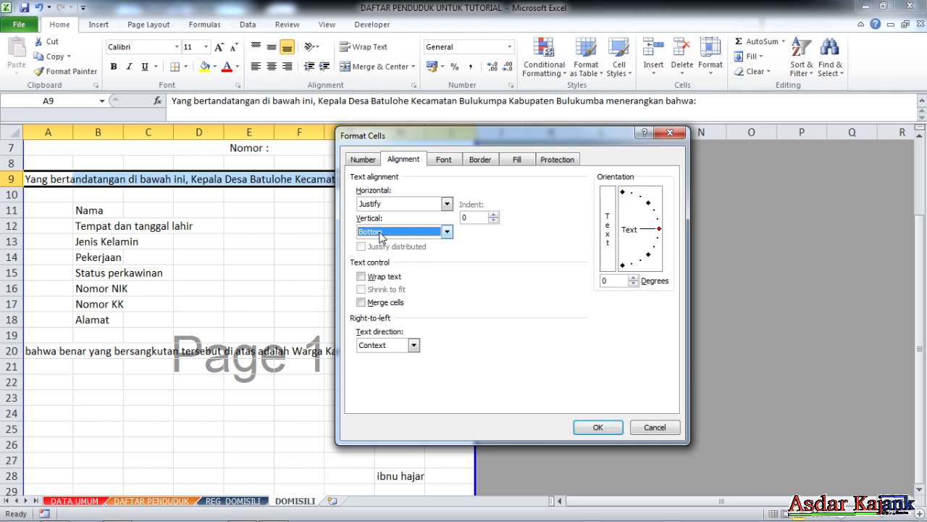
left_click(362, 276)
left_click(362, 303)
left_click(596, 427)
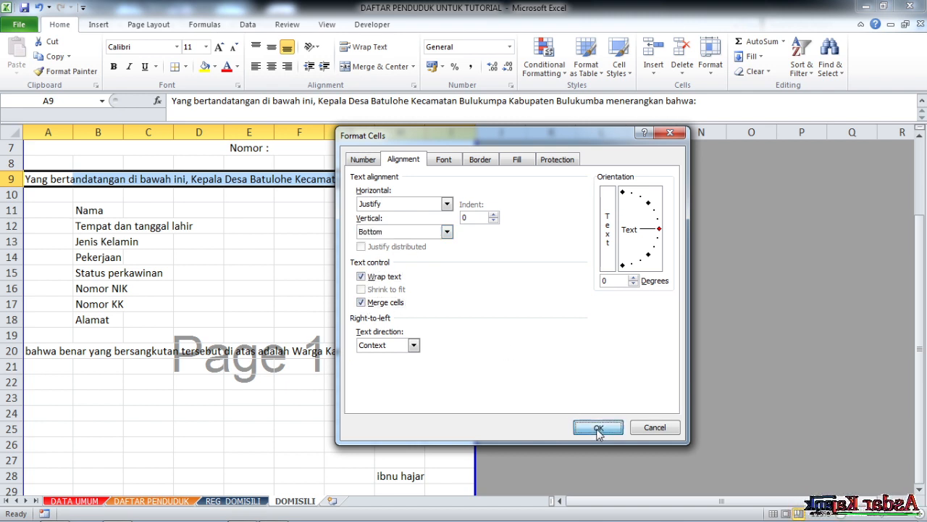
- Increase the height of row 9 to fit both lines of the opening paragraph
left_click(392, 239)
left_click_drag(22, 187, 22, 217)
left_click(227, 283)
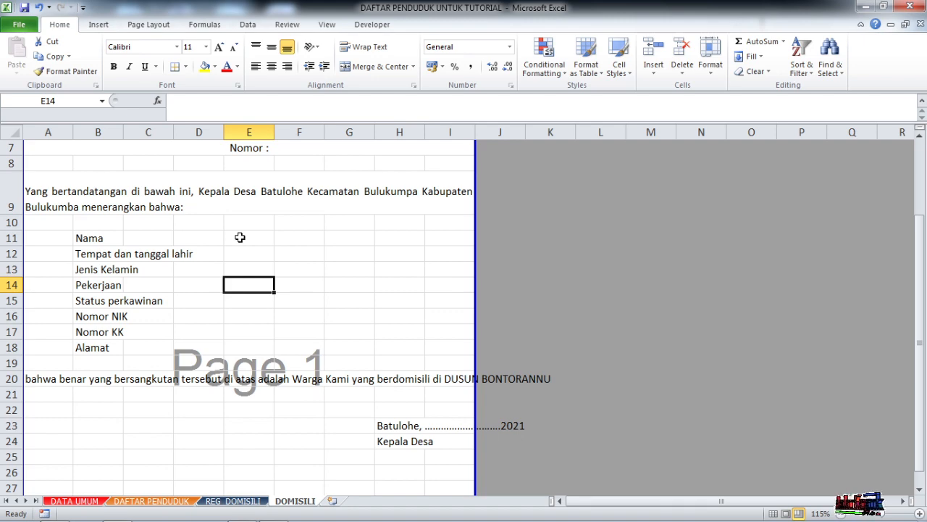
- Widen column B to fit the biodata labels and narrow column C to a slim separator column
left_click(156, 240)
scroll(243, 275, "up", 2)
scroll(248, 272, "down", 3)
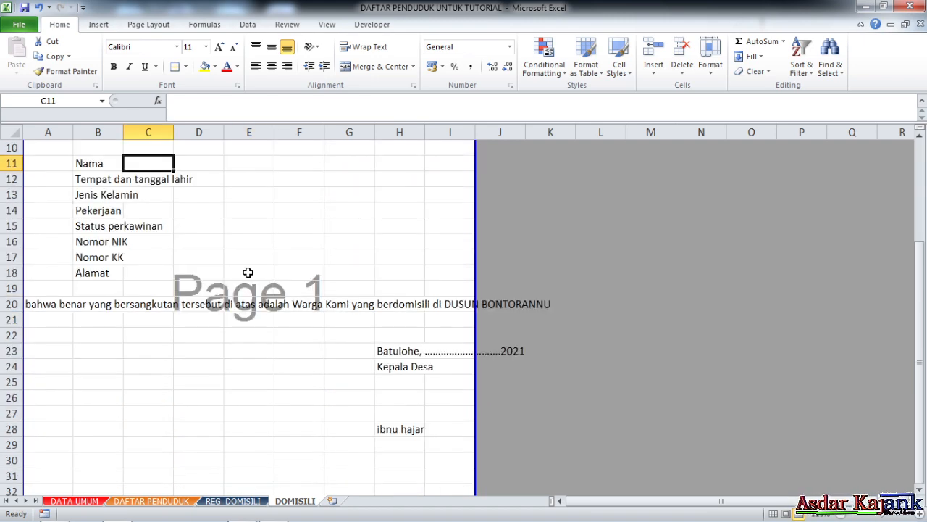
scroll(164, 243, "up", 3)
left_click_drag(123, 132, 207, 132)
left_click(323, 359)
- Enter a colon in C11 beside Nama and fill it down to C18 beside Alamat
left_click(202, 333)
type(":")
key("Return")
scroll(202, 332, "down", 3)
left_click(205, 162)
left_click_drag(208, 171, 209, 278)
left_click(265, 262)
- Justify, wrap and merge the closing statement across A20:I20, and increase the height of row 20 to fit its two lines
left_click_drag(36, 305, 493, 303)
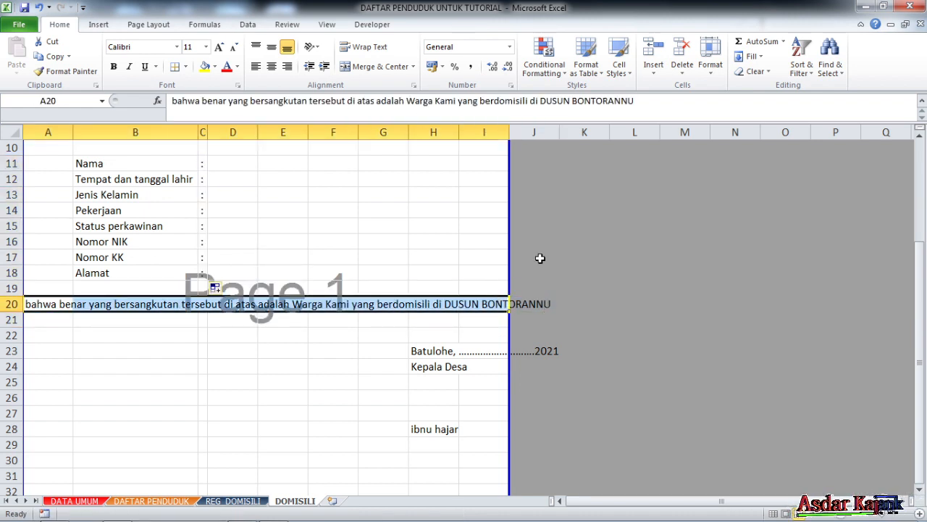
left_click(113, 330)
left_click_drag(55, 306, 491, 298)
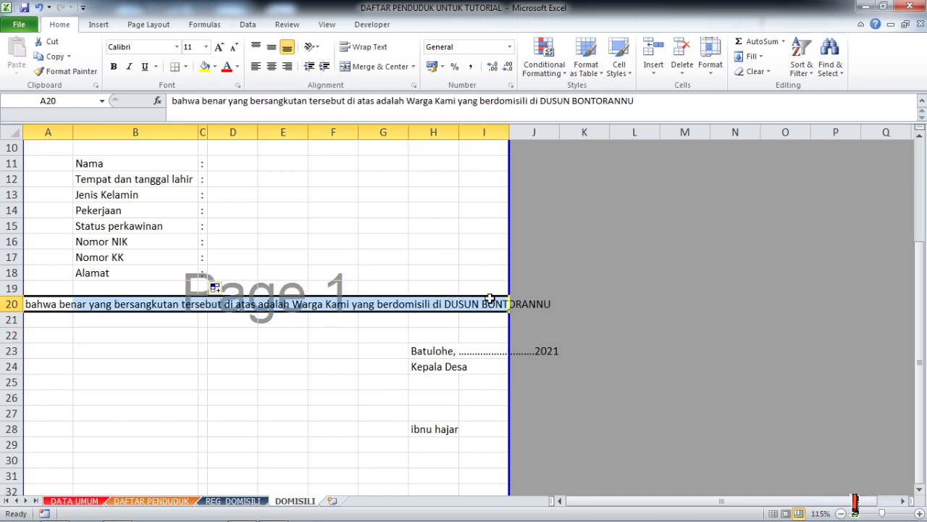
left_click(238, 86)
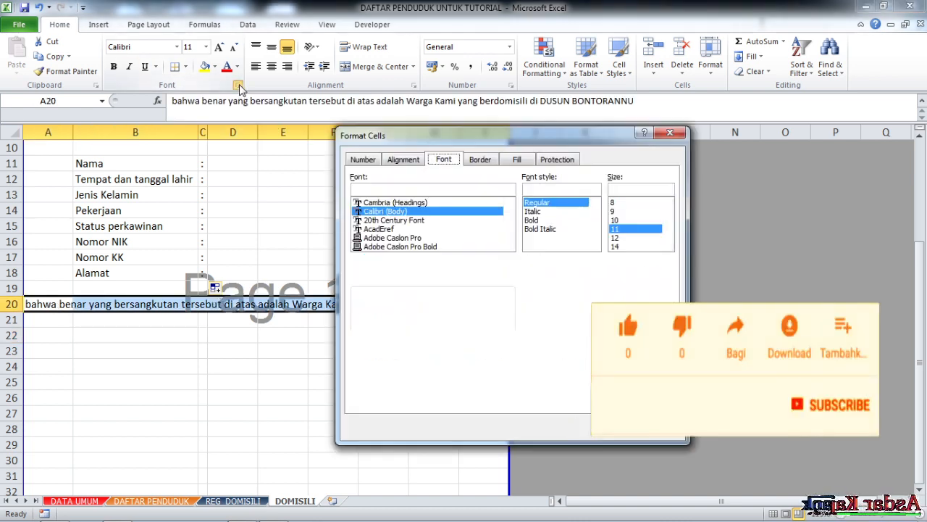
left_click(406, 163)
left_click(412, 204)
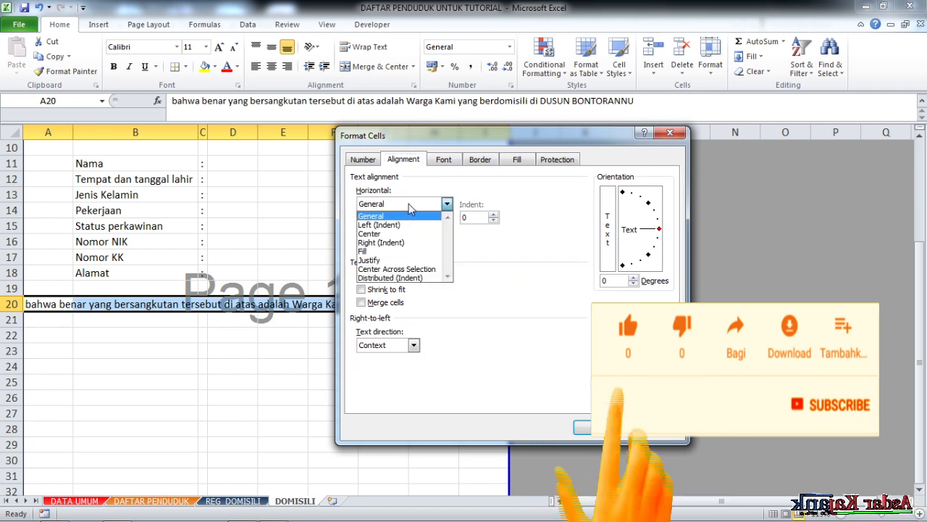
left_click(369, 259)
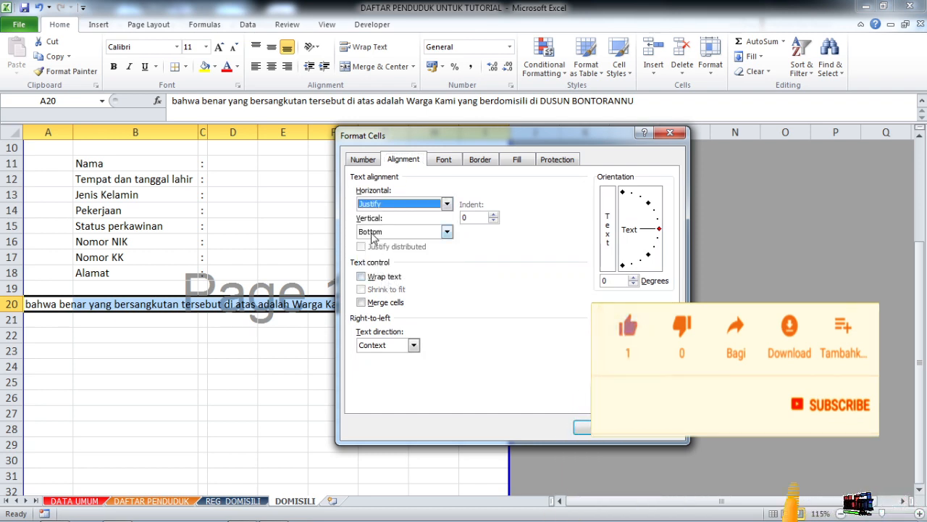
left_click(362, 276)
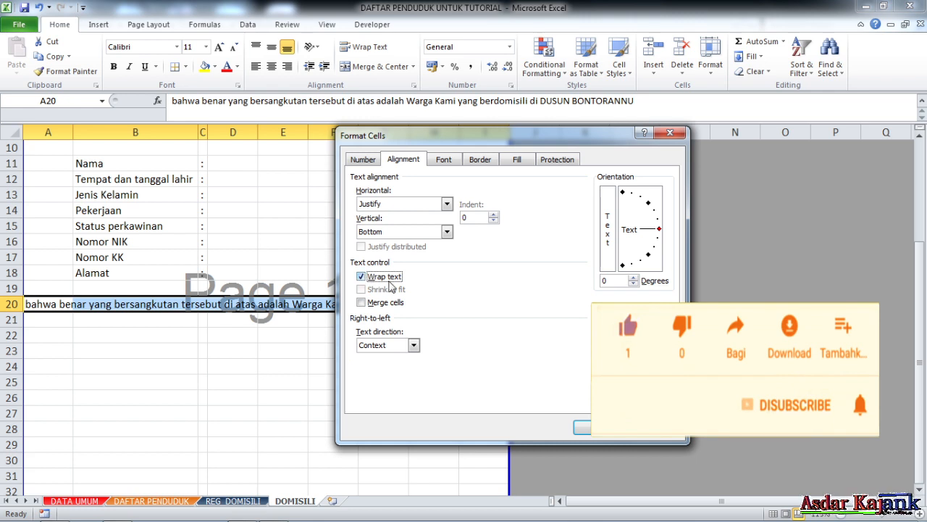
left_click(371, 305)
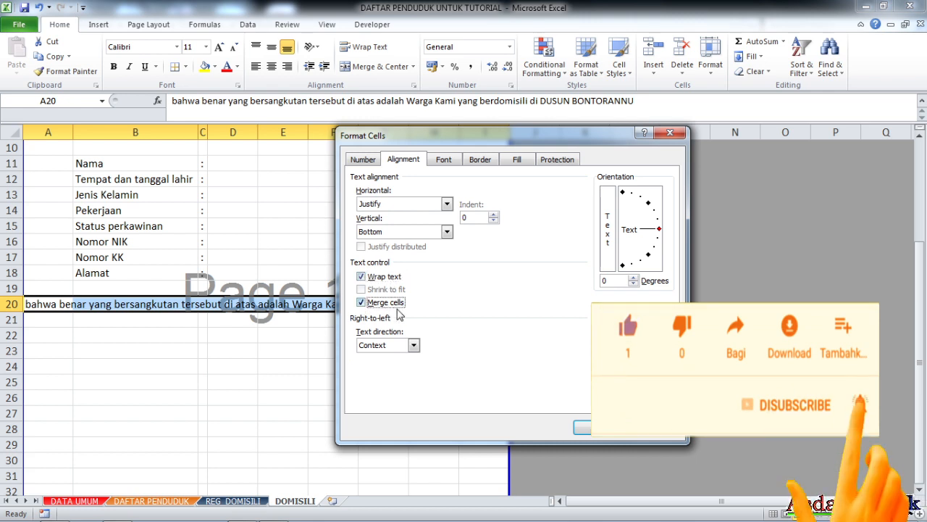
left_click(582, 426)
left_click(417, 383)
left_click_drag(21, 310, 19, 342)
- Move the signature block with the date, Kepala Desa and signatory lines from column H to column G, starting at G23
scroll(109, 347, "down", 3)
left_click(314, 335)
left_click_drag(434, 240, 393, 290)
left_click(458, 289)
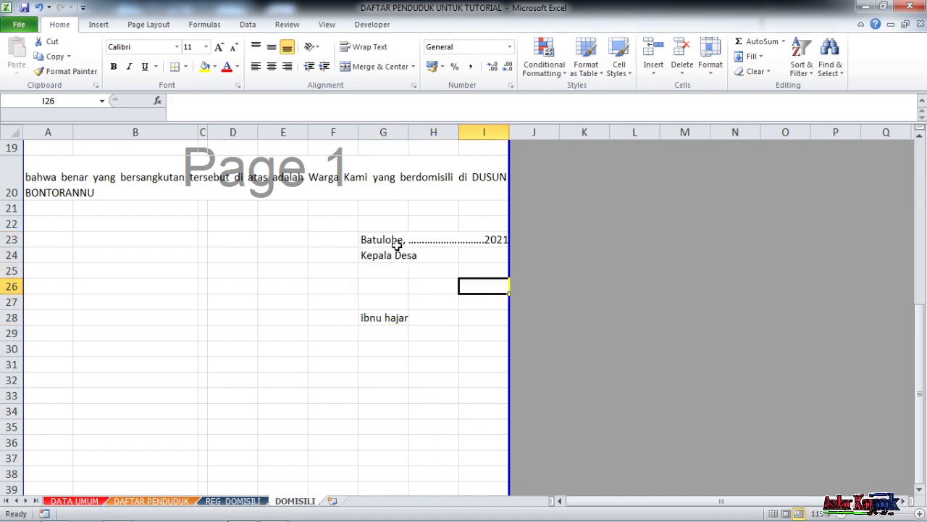
- Hide the gridlines on the DOMISILI sheet
scroll(407, 290, "up", 4)
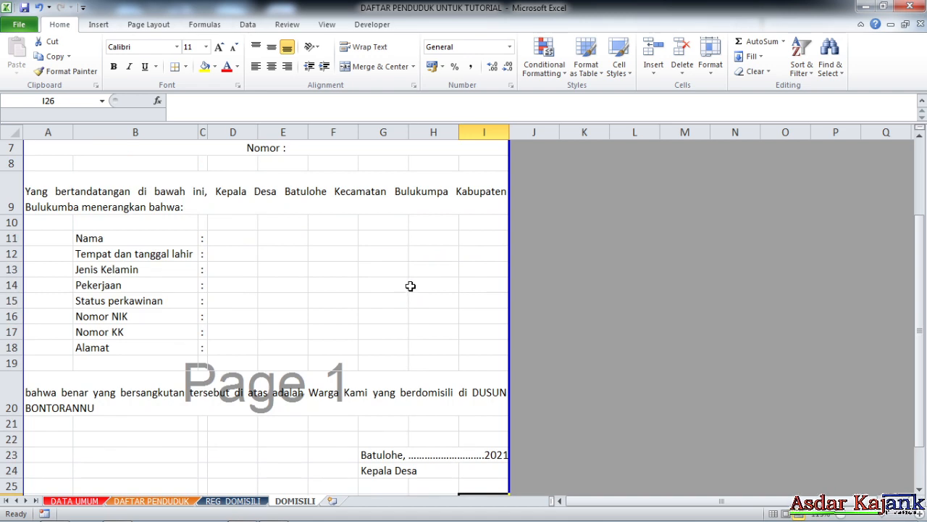
scroll(373, 246, "up", 2)
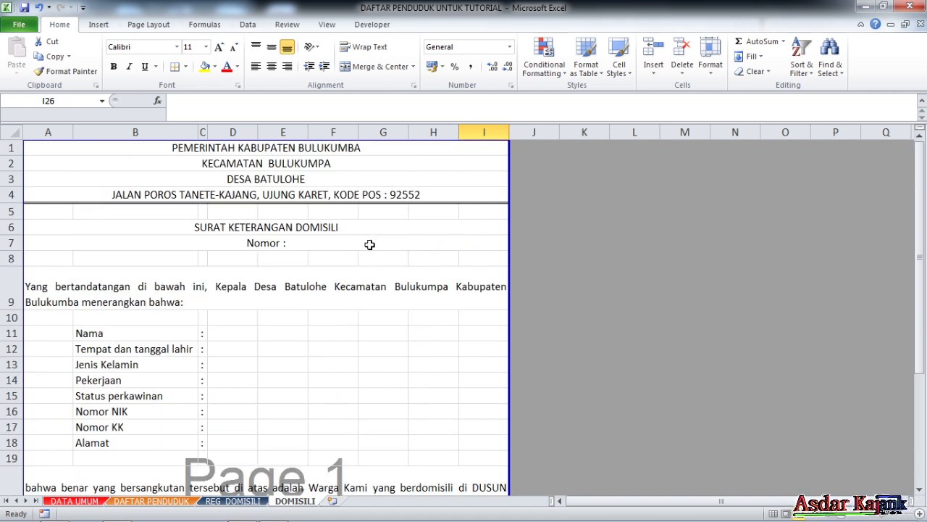
left_click(333, 246)
left_click(321, 299)
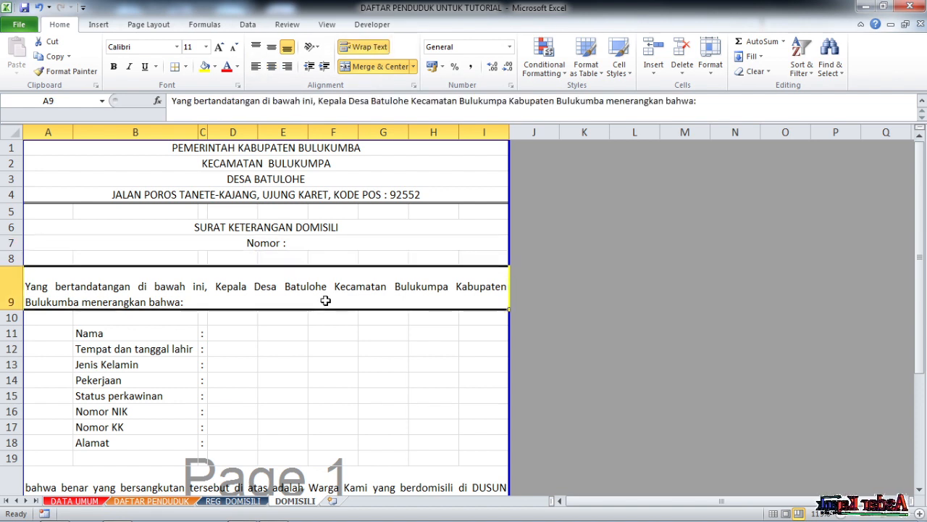
left_click(304, 200)
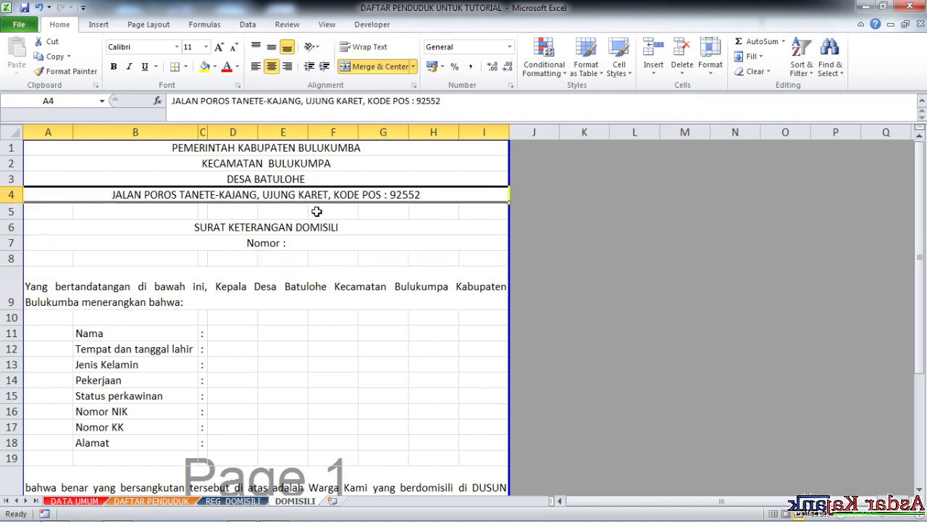
left_click(326, 26)
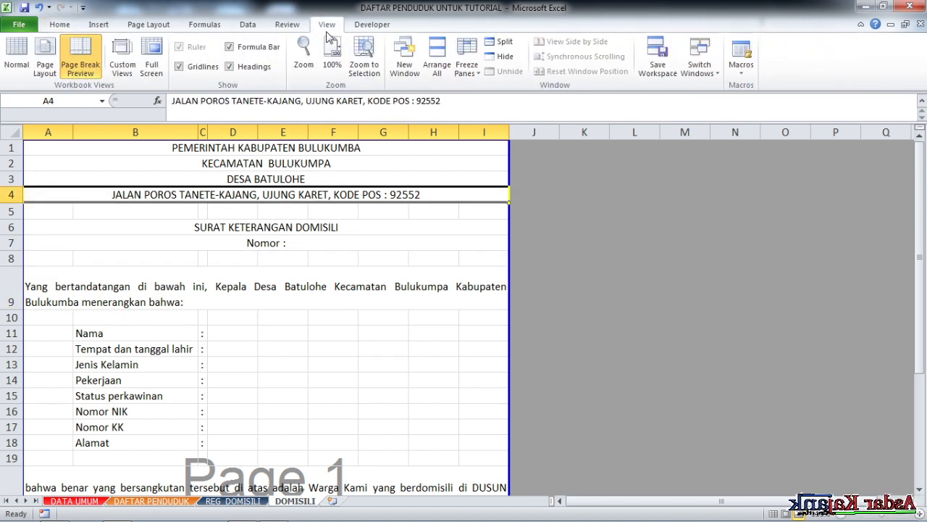
left_click(179, 67)
left_click(322, 224)
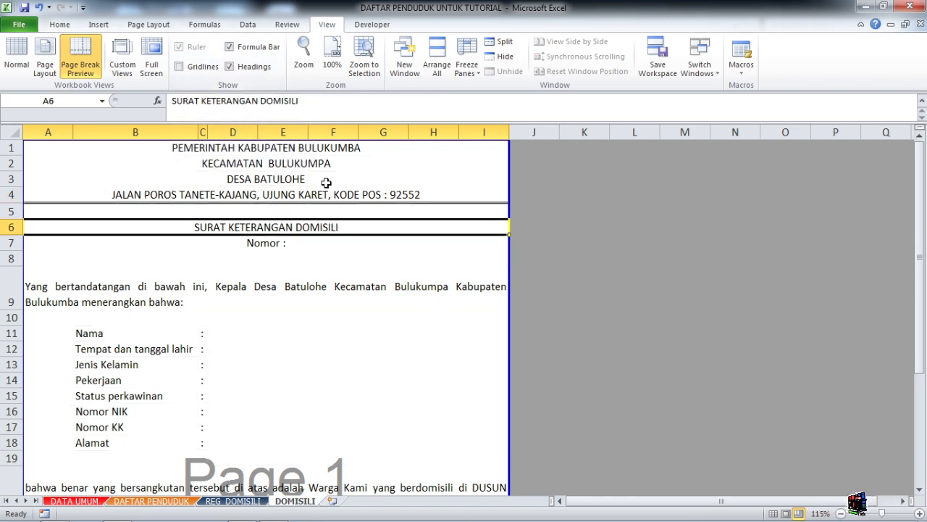
- Make the four letterhead lines in A1:I4 bold
left_click_drag(321, 150, 379, 189)
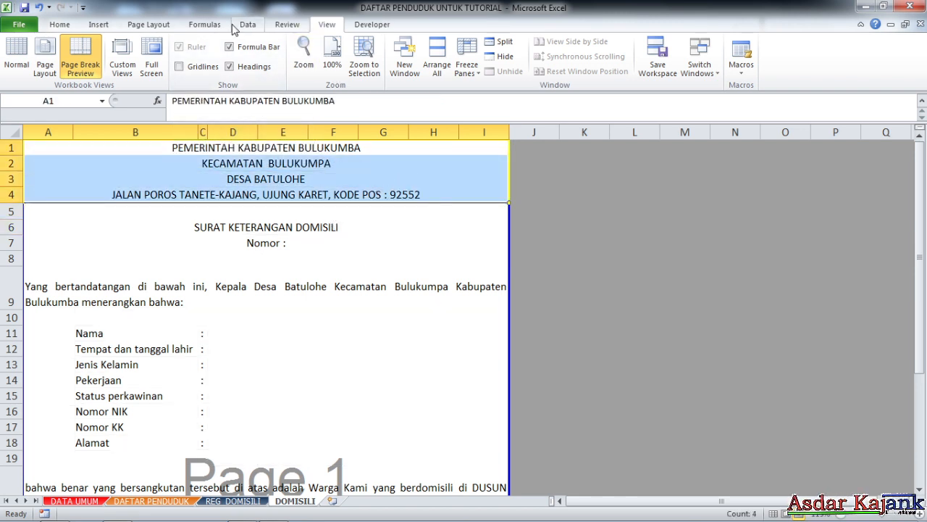
left_click(71, 29)
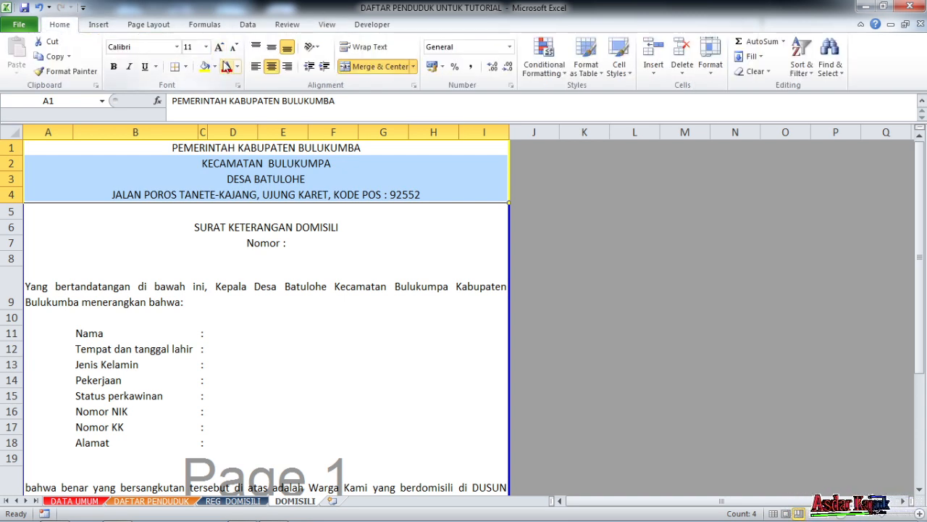
left_click(114, 67)
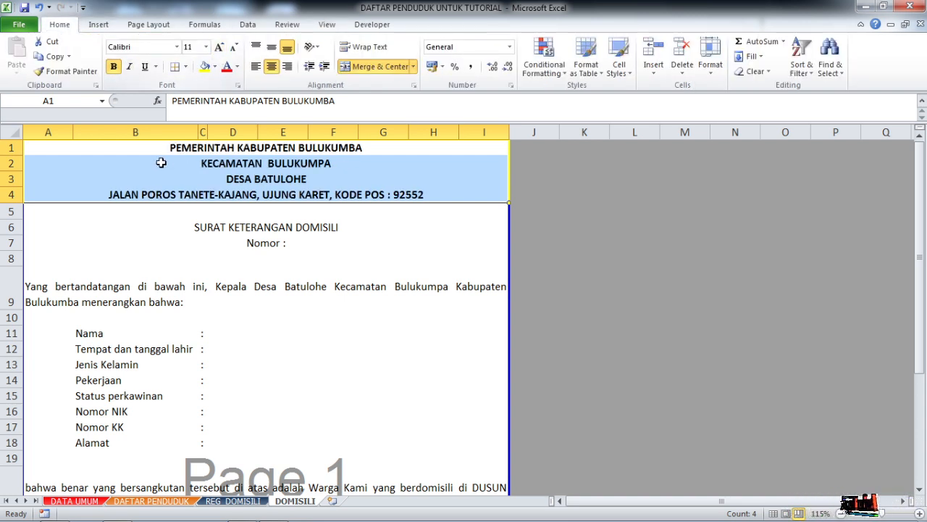
left_click(249, 163)
left_click(214, 253)
- Change the font of the entire DOMISILI sheet to Bookman Old Style
scroll(223, 204, "down", 1)
scroll(226, 220, "up", 1)
scroll(356, 259, "down", 1)
scroll(356, 258, "up", 1)
left_click(148, 216)
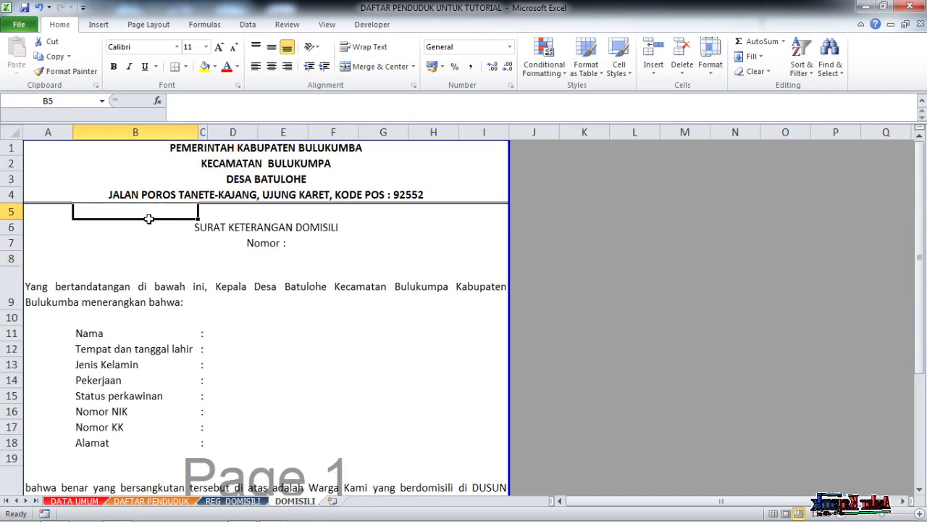
left_click(12, 130)
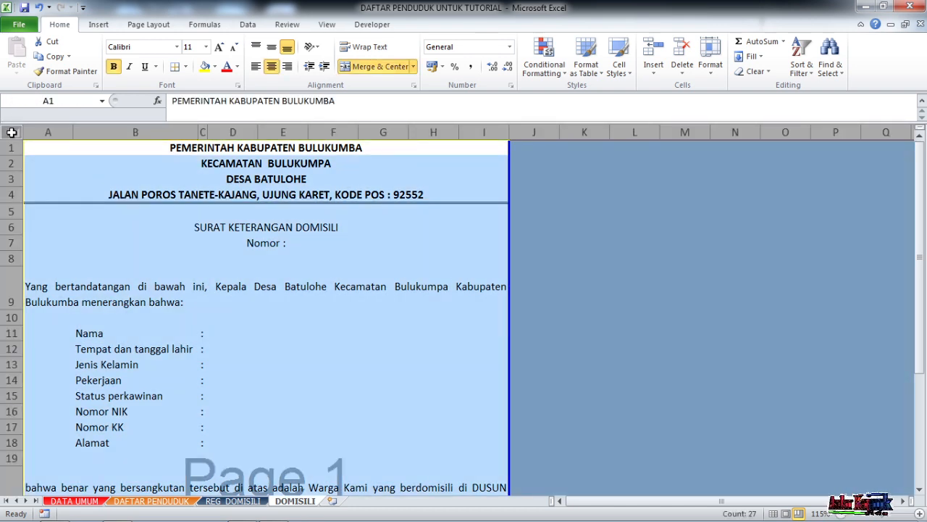
left_click(153, 48)
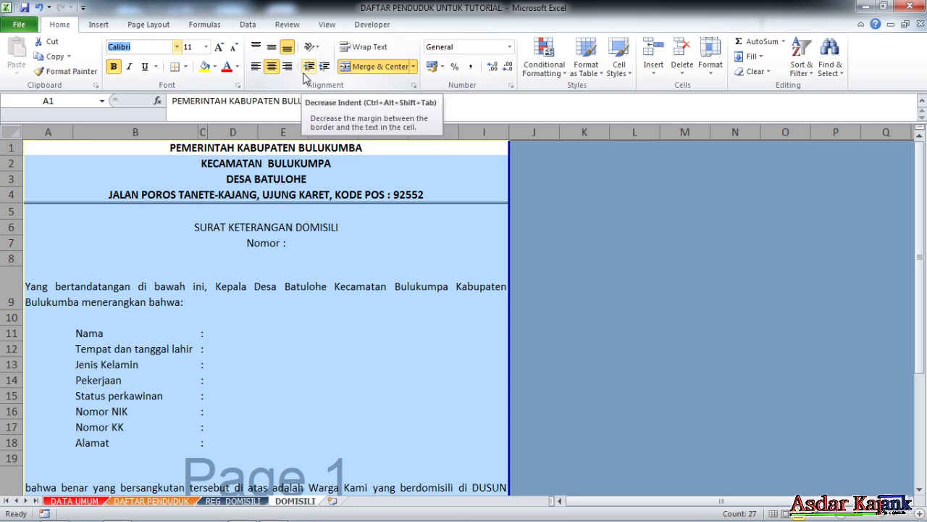
type("Boo")
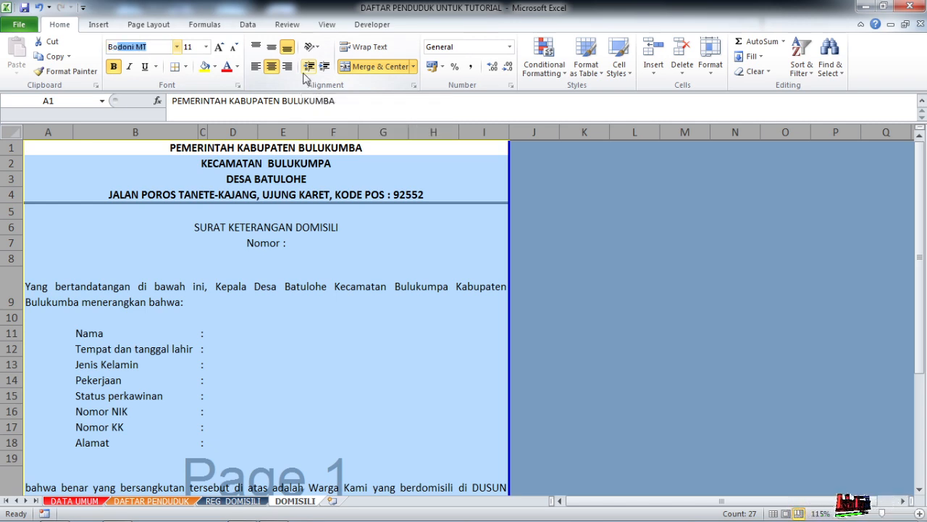
type("kman Old Styl")
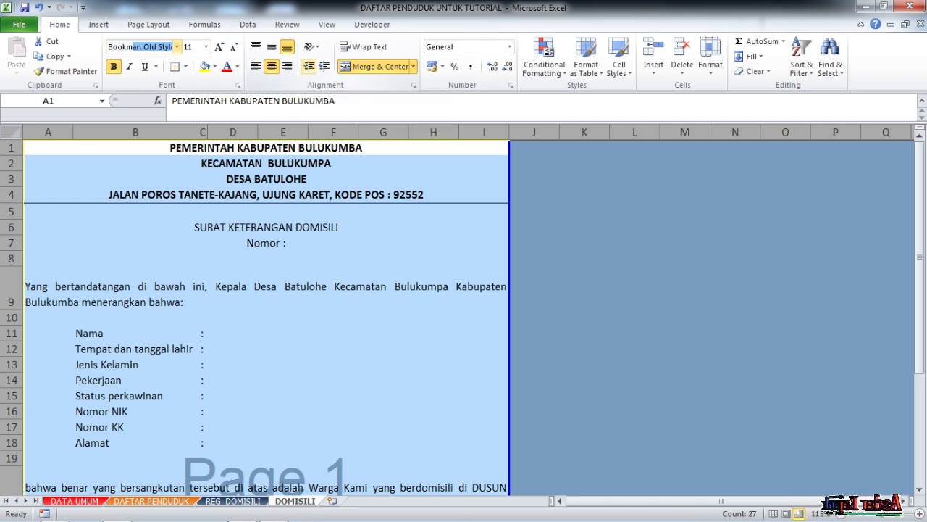
key("Return")
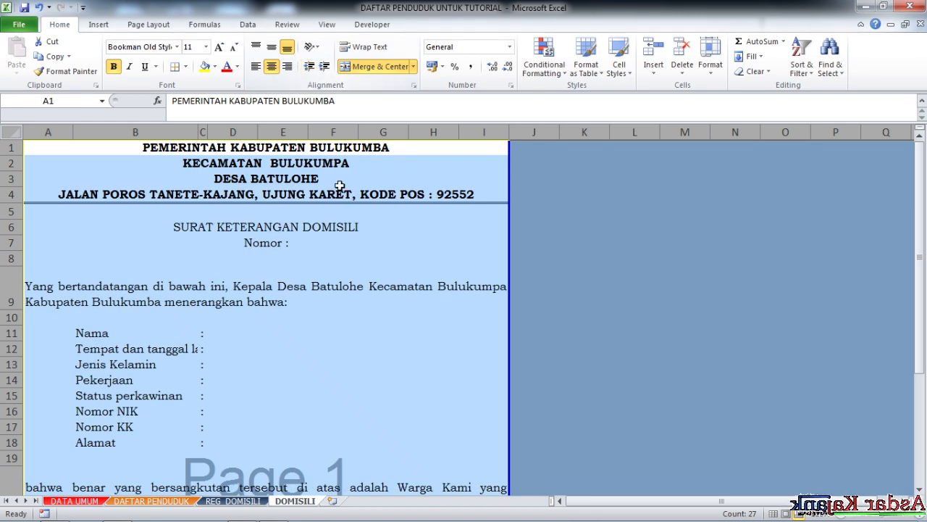
- Enlarge the DESA BATULOHE letterhead line in row 3 to font size 14
left_click(365, 226)
left_click(347, 194)
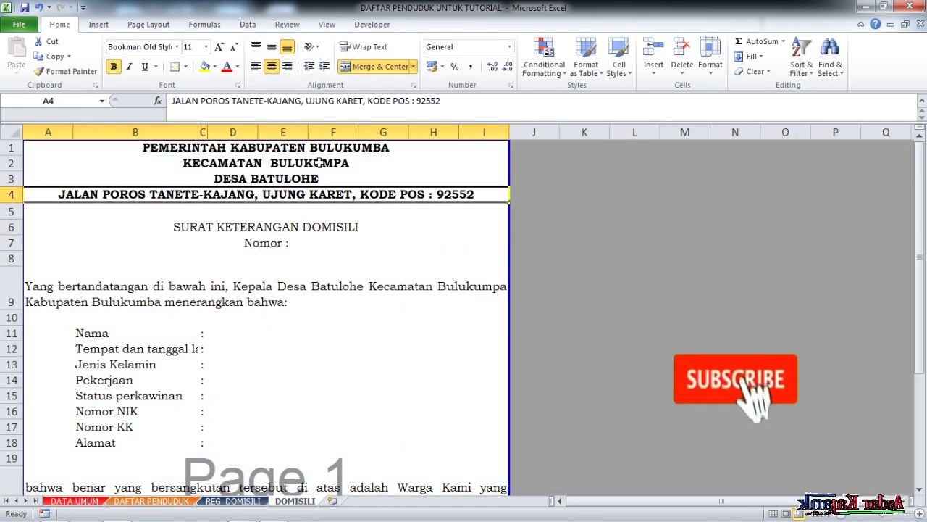
left_click(319, 178)
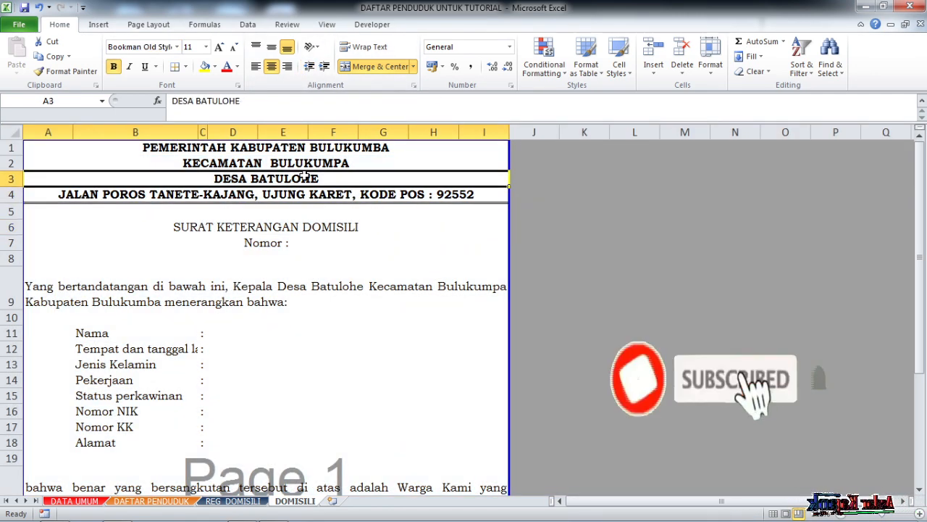
left_click(219, 47)
left_click(220, 47)
- Enlarge the PEMERINTAH KABUPATEN BULUKUMBA and KECAMATAN BULUKUMPA lines to font size 14
left_click(236, 149)
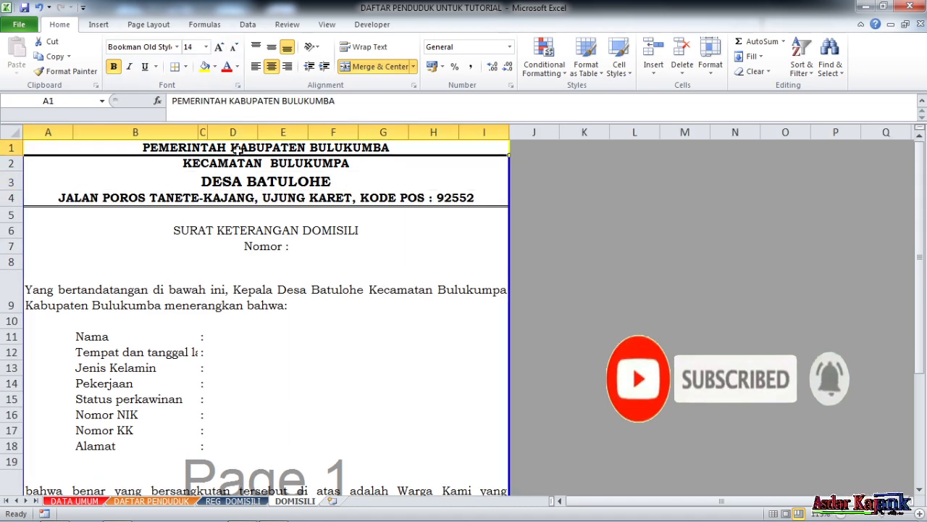
left_click(219, 47)
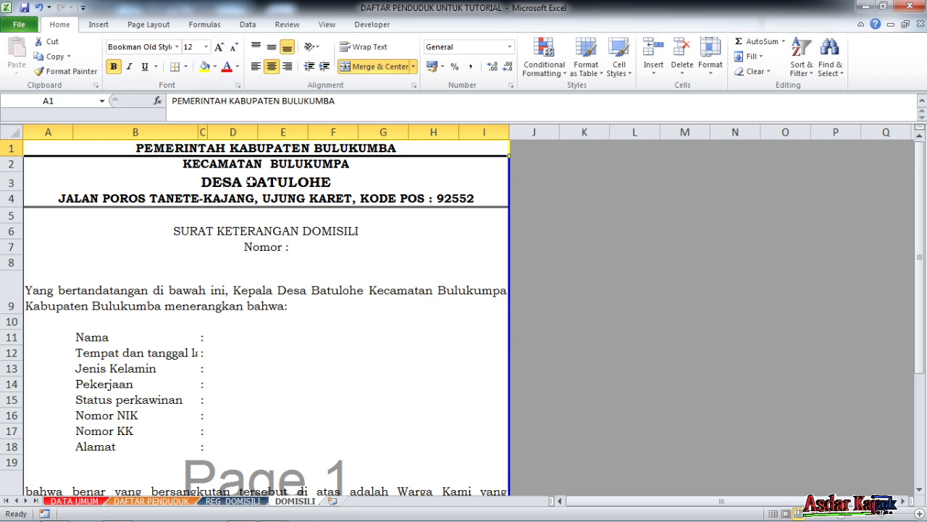
left_click(220, 47)
left_click(268, 168)
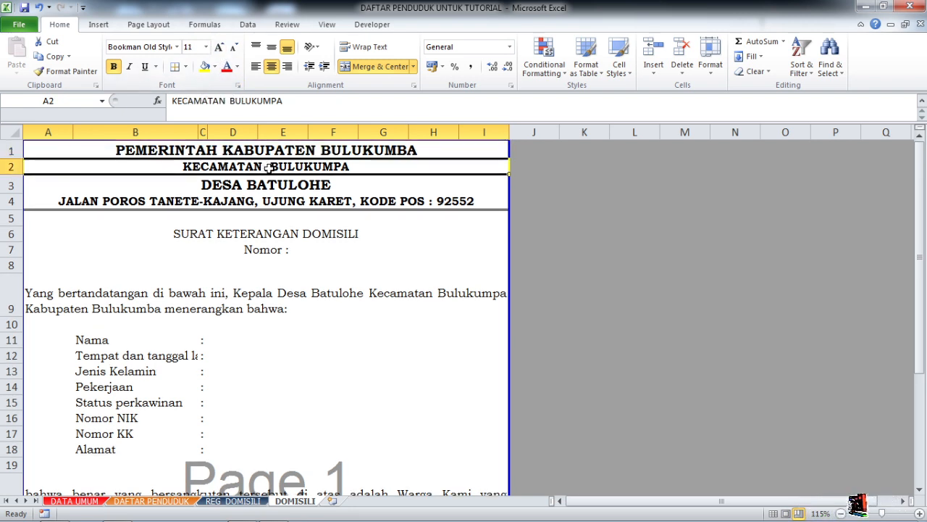
left_click(220, 47)
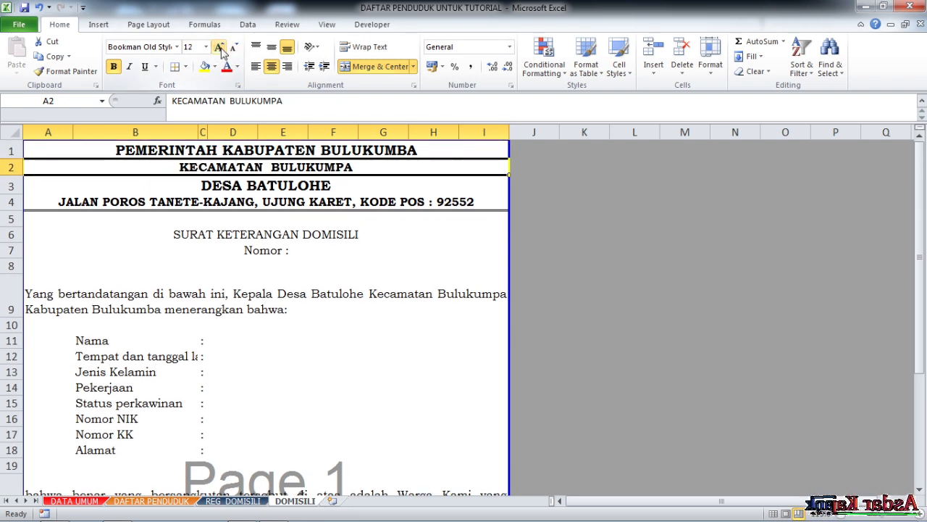
left_click(219, 47)
- Enlarge the DESA BATULOHE line to font size 18 so it stands out in the letterhead
left_click(248, 190)
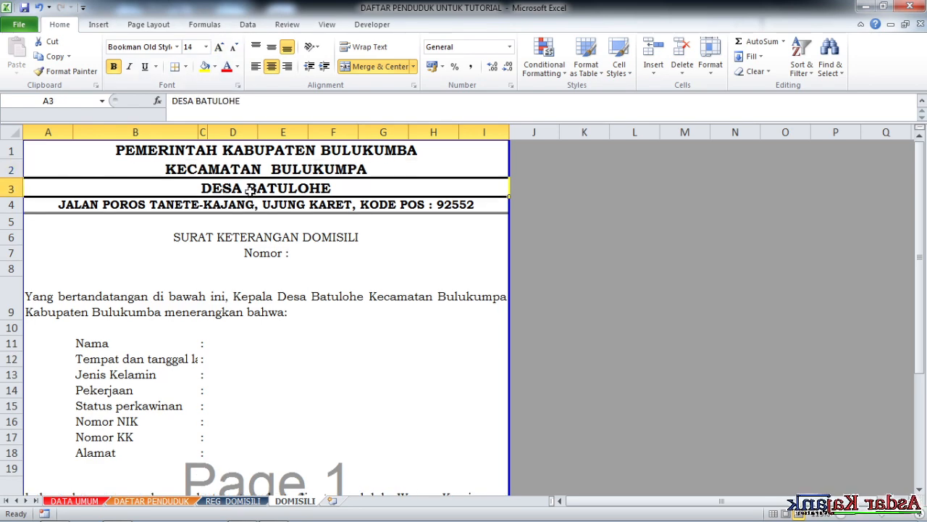
left_click(218, 48)
left_click(218, 48)
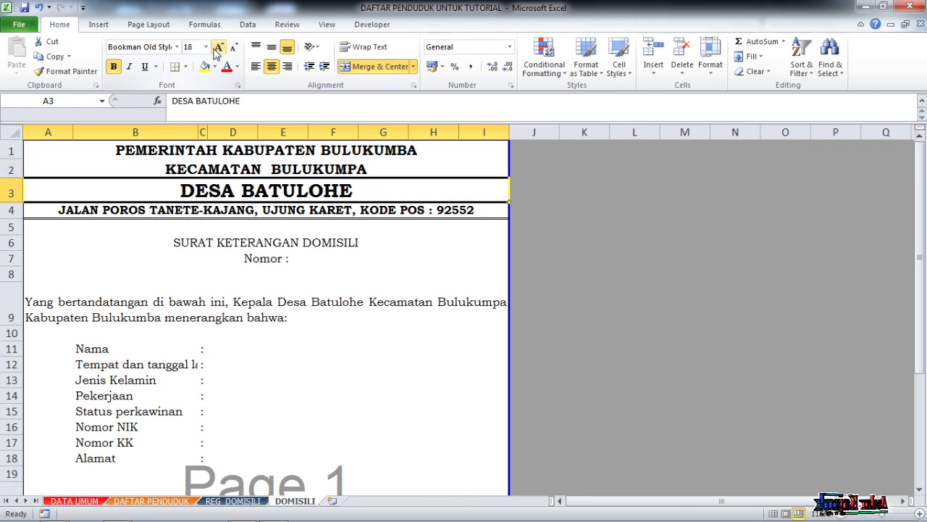
left_click(367, 242)
scroll(335, 269, "down", 4)
scroll(326, 276, "up", 4)
left_click(318, 284)
- Reduce the office address line in row 4 to font size 10 and remove its bold formatting
left_click(69, 182)
left_click(103, 210)
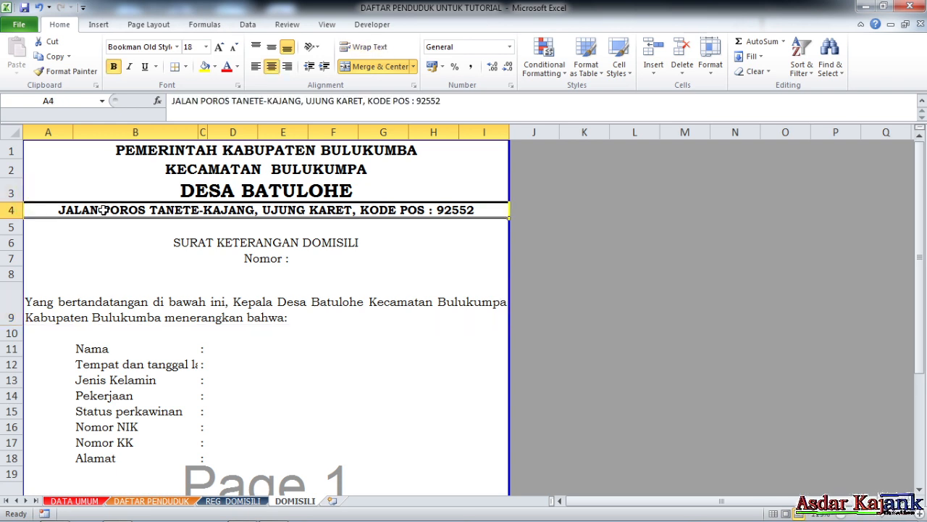
left_click(233, 47)
left_click(313, 256)
left_click(308, 209)
scroll(313, 253, "down", 3)
scroll(313, 253, "up", 3)
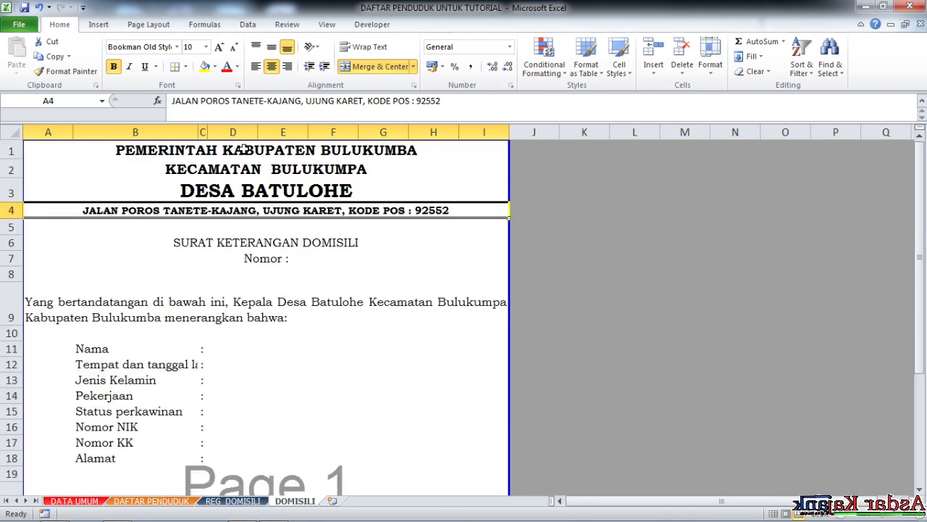
left_click(113, 66)
left_click(375, 255)
left_click(316, 209)
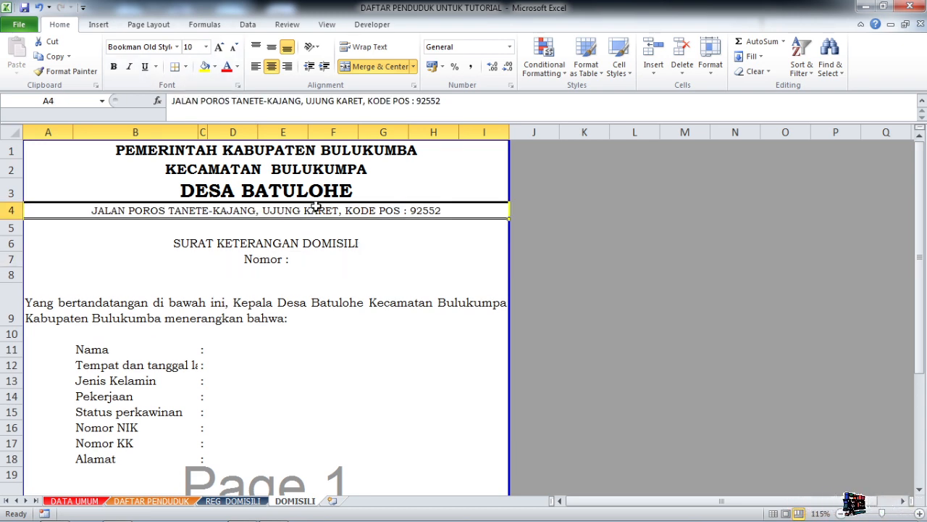
- Underline the SURAT KETERANGAN DOMISILI title in row 6
left_click(285, 247)
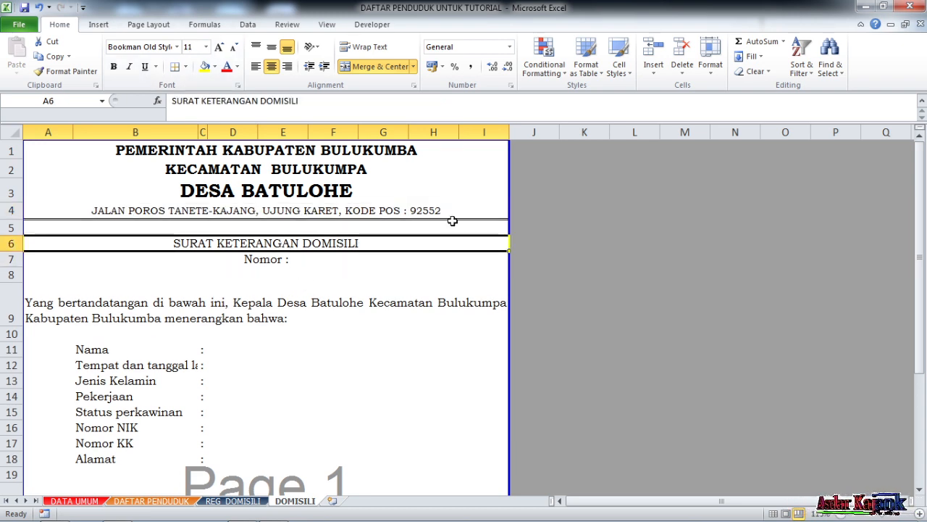
left_click(145, 66)
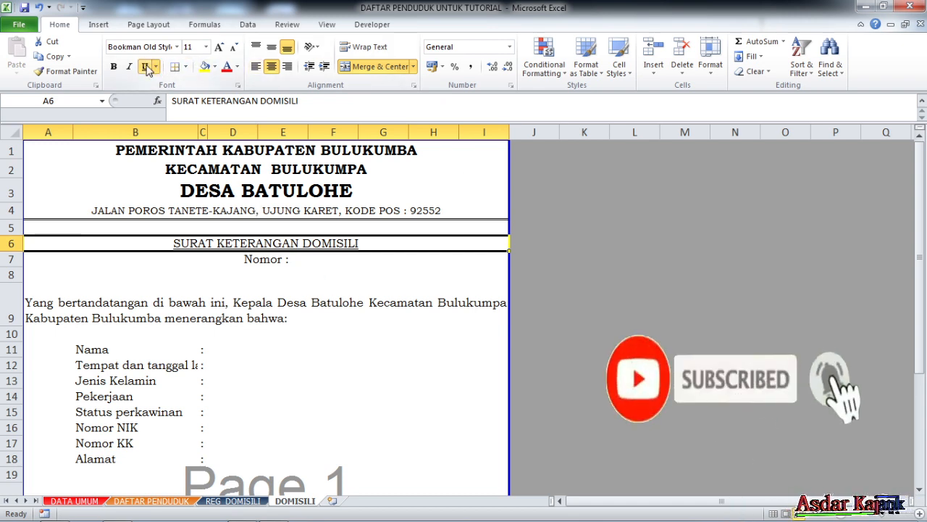
left_click(297, 274)
- Move the signature block with the date, Kepala Desa and signatory lines from column G to column F, starting at F23
scroll(307, 290, "down", 1)
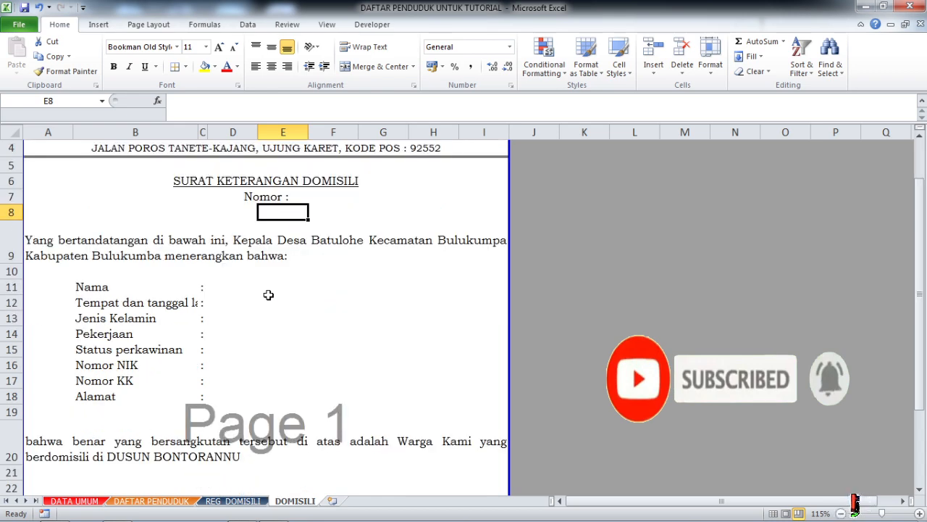
left_click(148, 248)
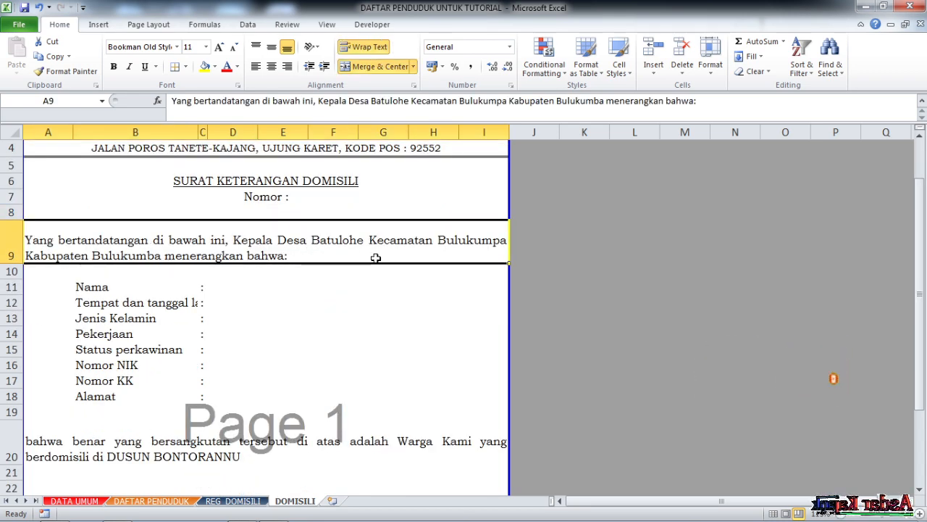
scroll(391, 258, "down", 3)
left_click(310, 280)
scroll(279, 271, "up", 4)
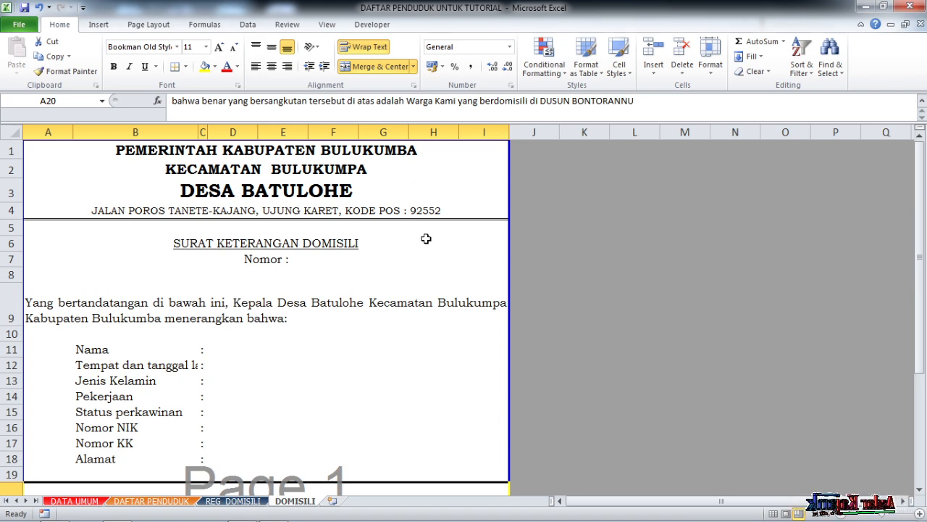
left_click(388, 190)
scroll(413, 276, "down", 8)
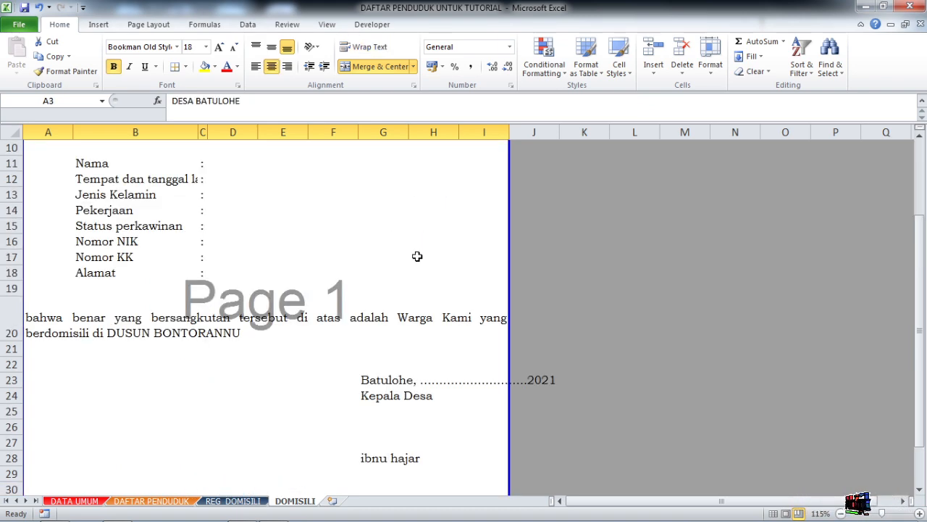
scroll(406, 313, "up", 5)
scroll(391, 348, "down", 2)
left_click_drag(366, 286, 353, 350)
left_click(414, 331)
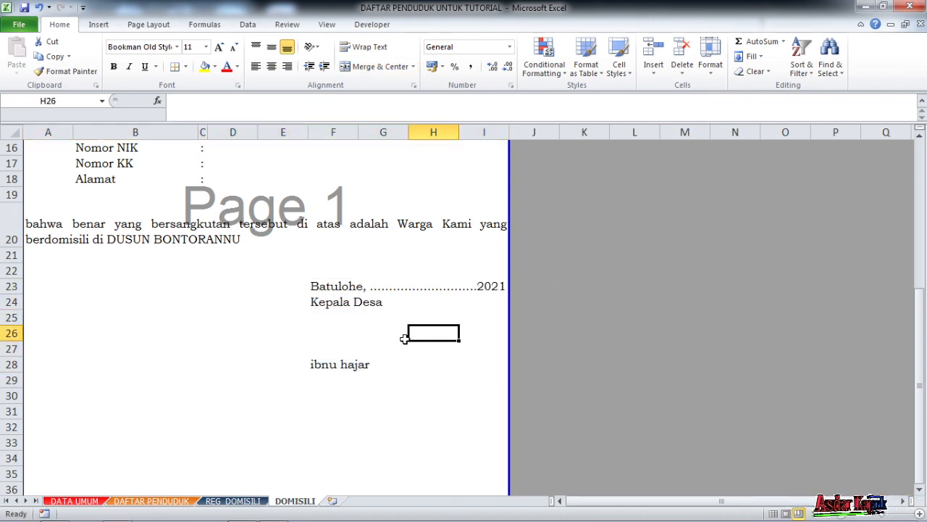
- Turn the A1 heading into a formula starting with ="PEMERINTAH ", removing the fixed text KABUPATEN BULUKUMBA
scroll(399, 337, "up", 5)
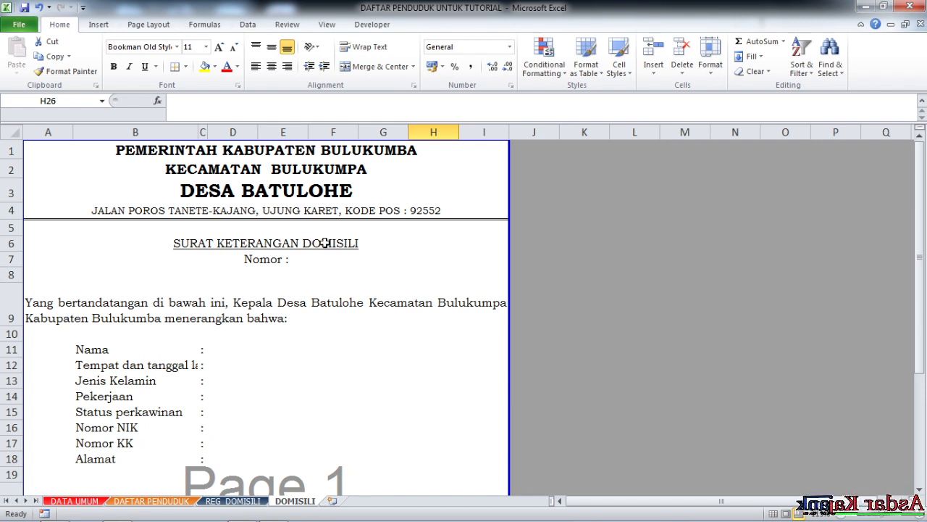
left_click(334, 152)
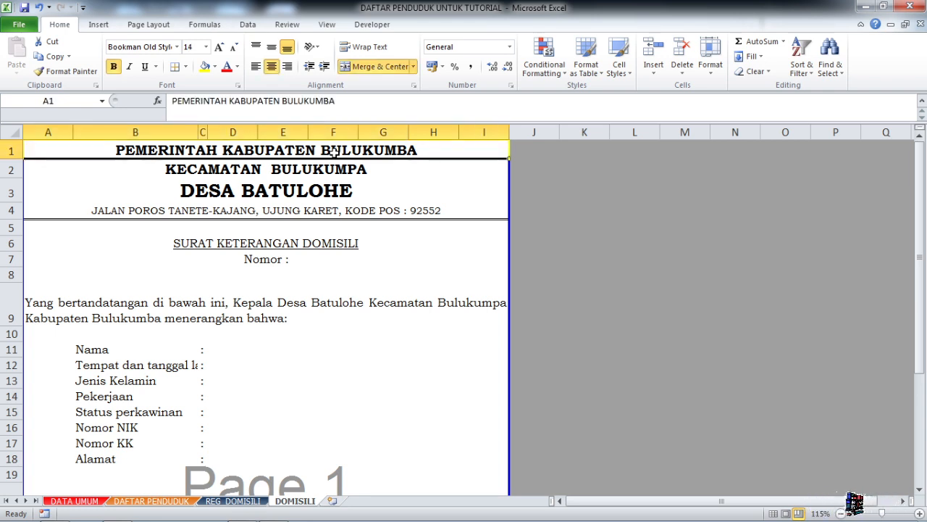
left_click(174, 102)
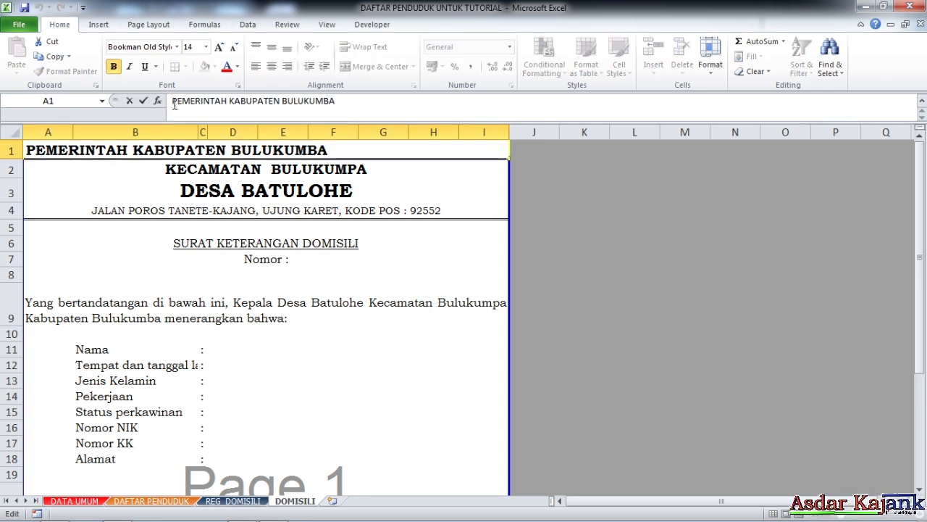
type("=")
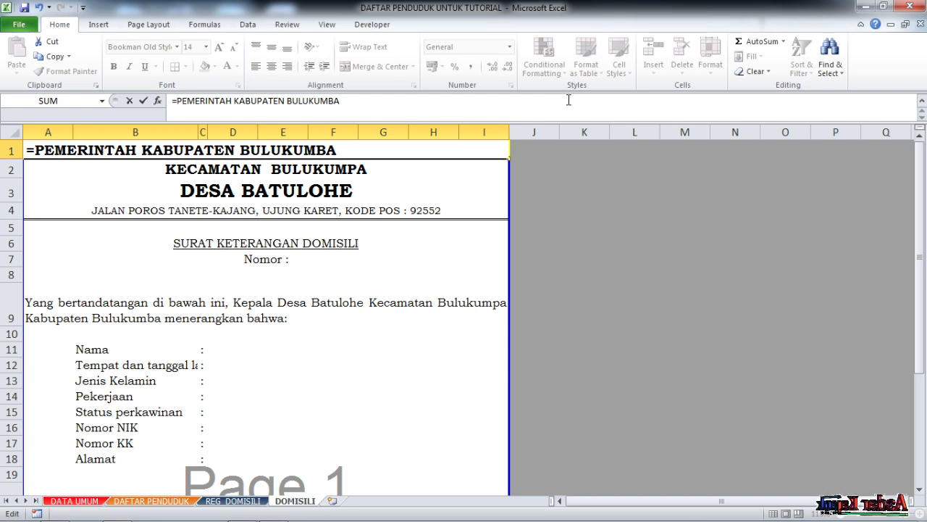
type("\"")
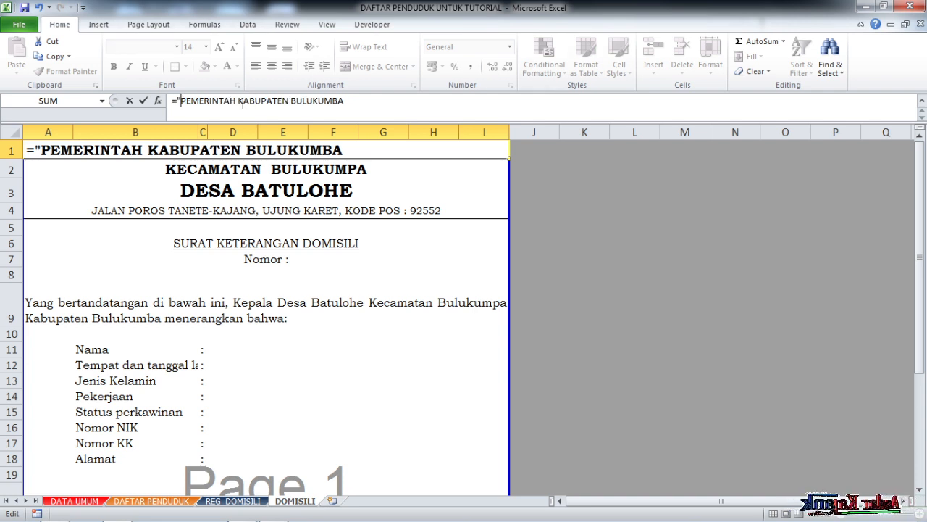
left_click_drag(238, 104, 601, 174)
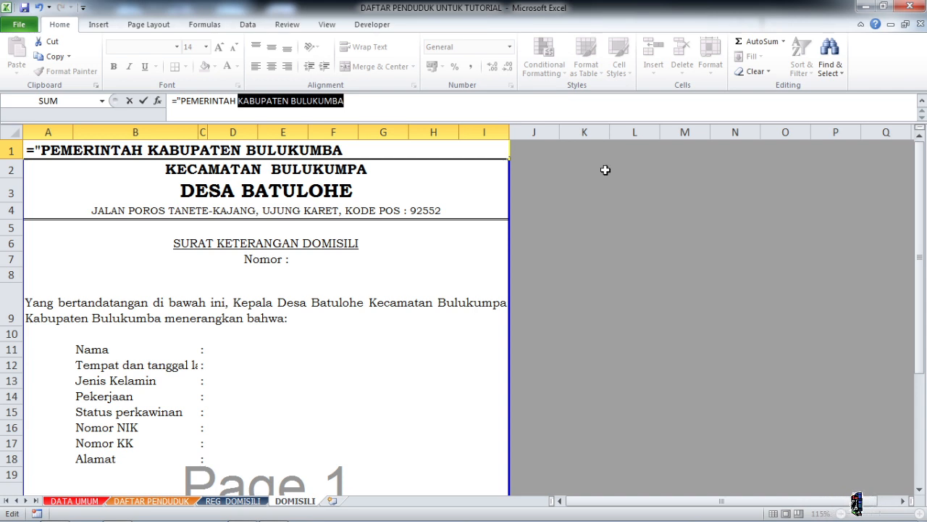
type("\"PEMERINTAH \"")
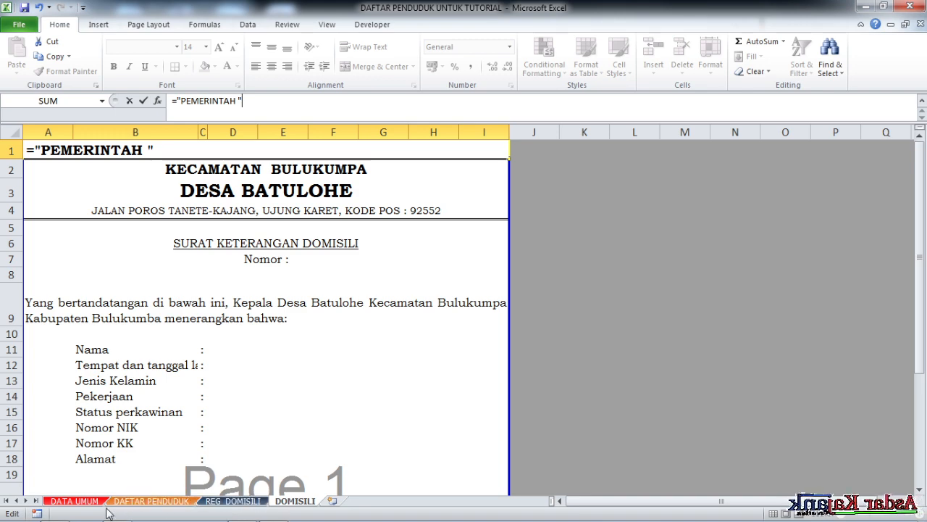
left_click(75, 501)
left_click(60, 173)
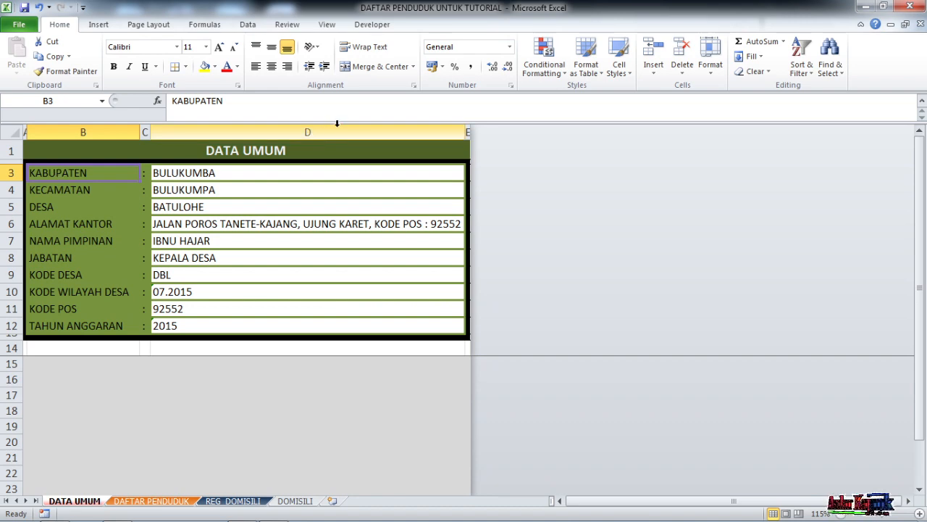
left_click(302, 502)
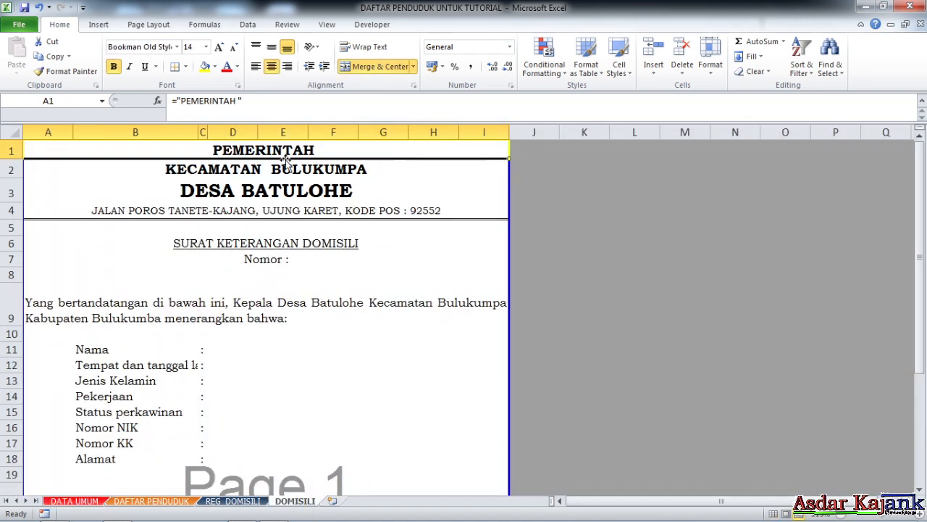
- Extend the A1 heading formula to ="PEMERINTAH "&'DATA UMUM'!B3&" "&KAB
left_click(272, 102)
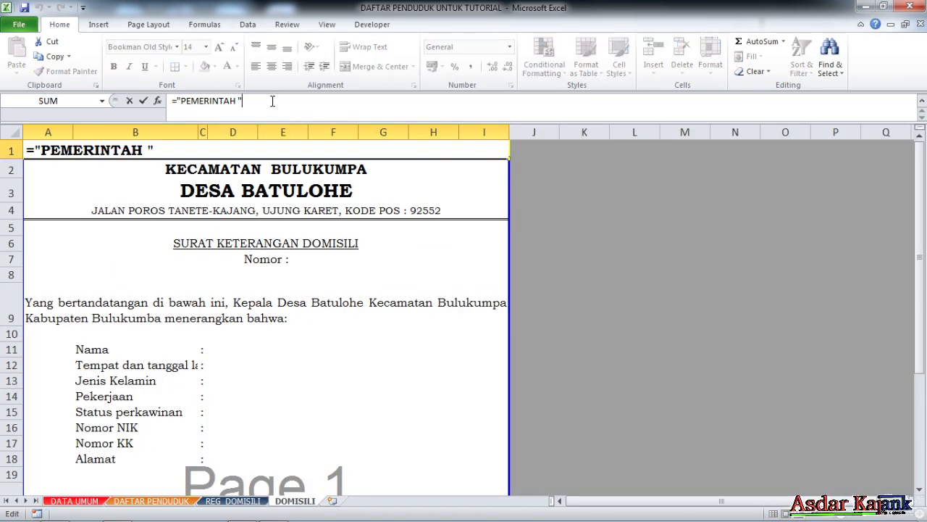
type("&")
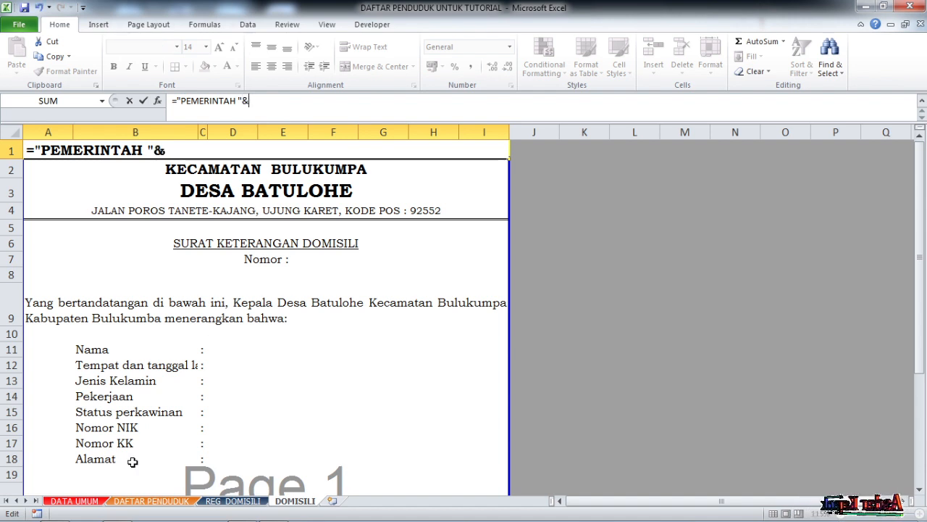
left_click(85, 502)
left_click(55, 171)
type("&\" \"&")
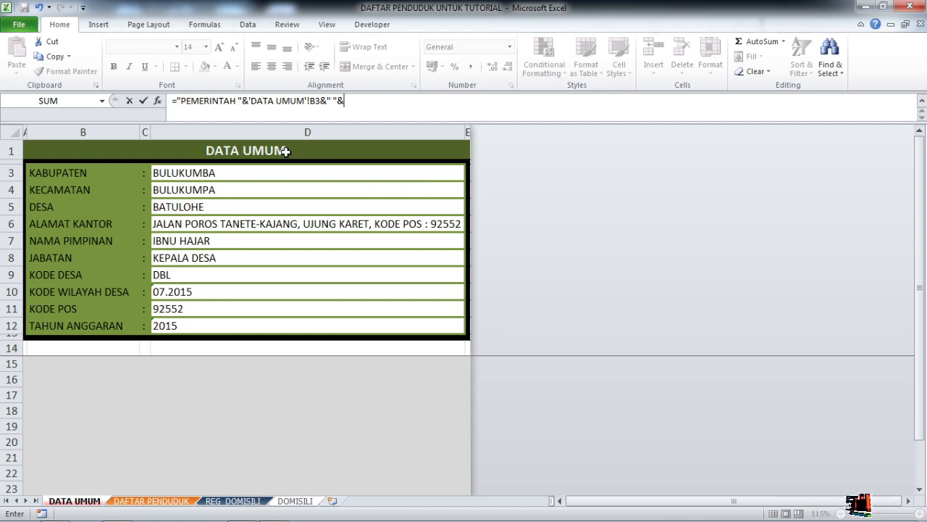
type("ab")
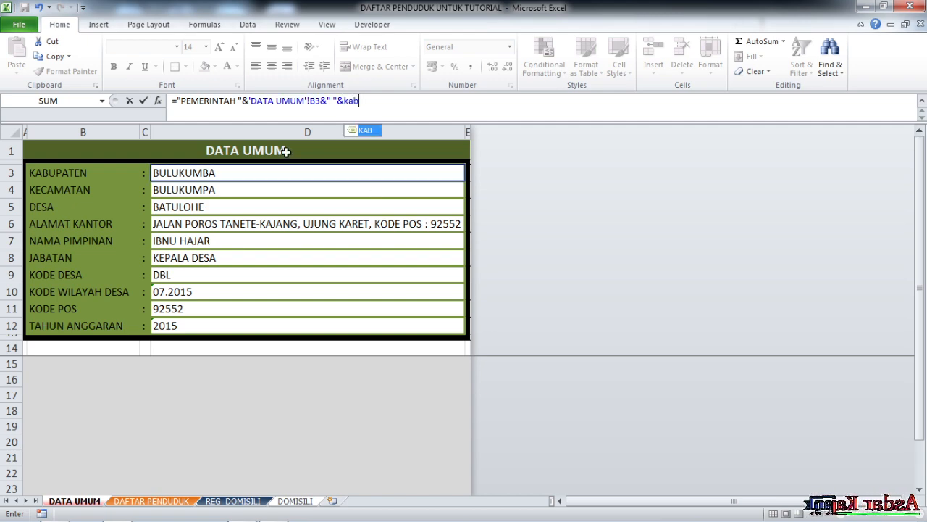
key("Return")
left_click(374, 264)
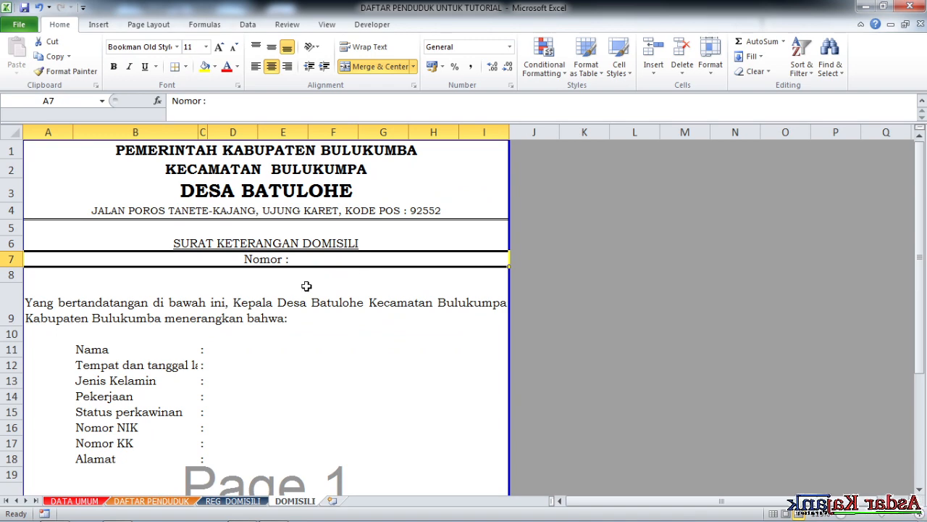
scroll(308, 282, "down", 4)
scroll(312, 254, "down", 5)
scroll(311, 252, "up", 9)
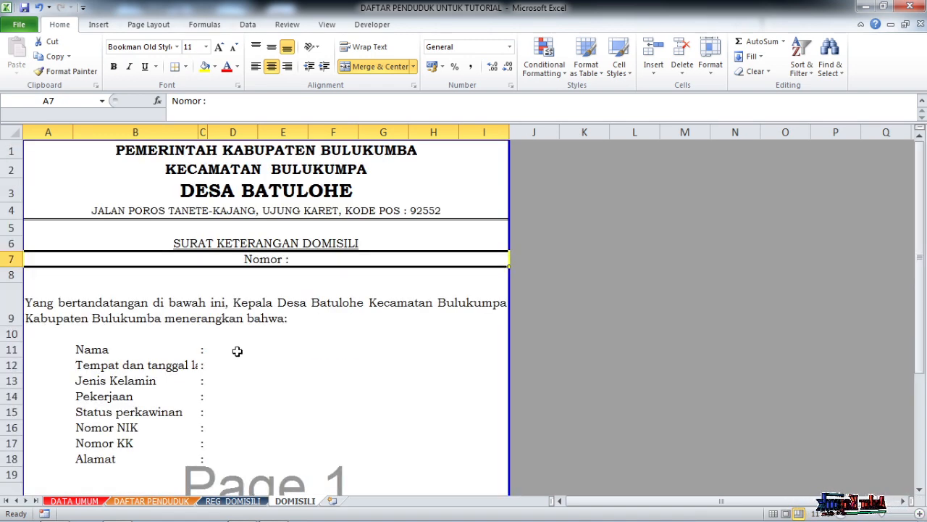
left_click(333, 154)
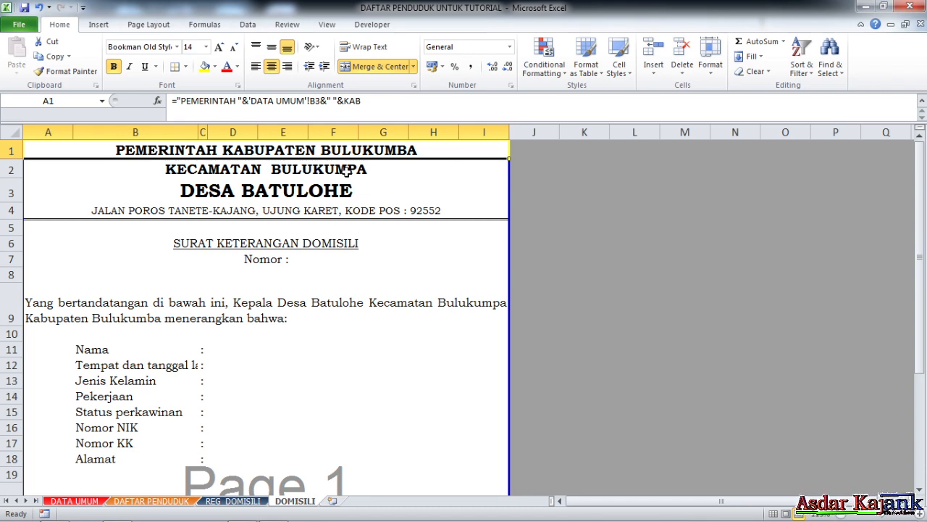
- Turn the KECAMATAN BULUKUMPA heading in A2 into the formula ="KECAMATAN "&KEC
left_click(347, 170)
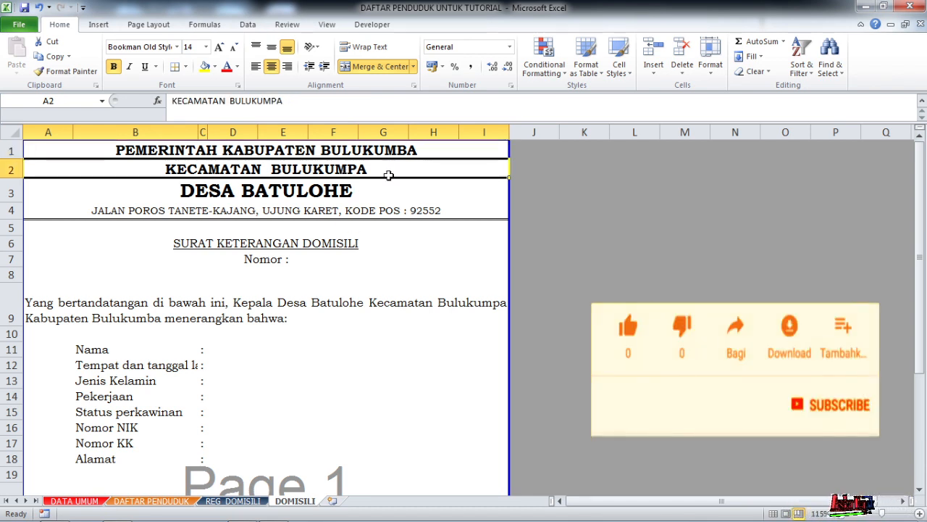
left_click(172, 105)
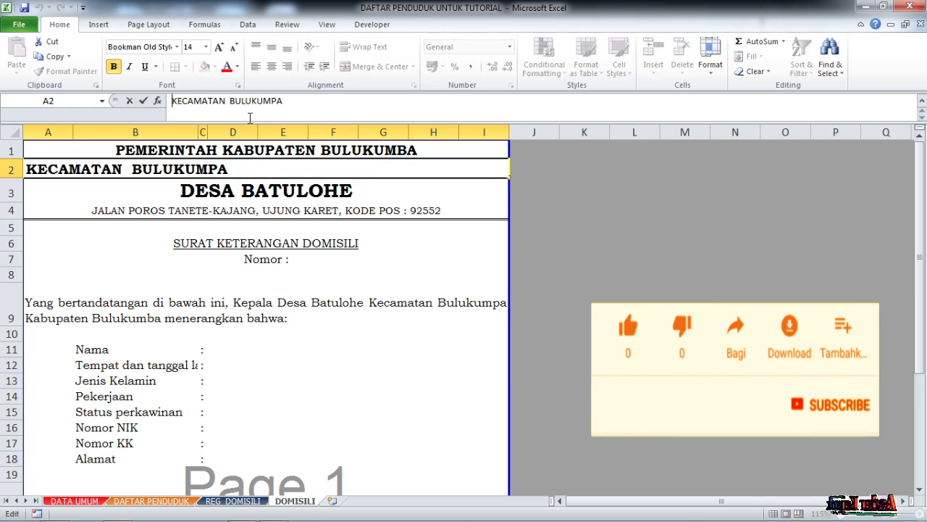
type("=")
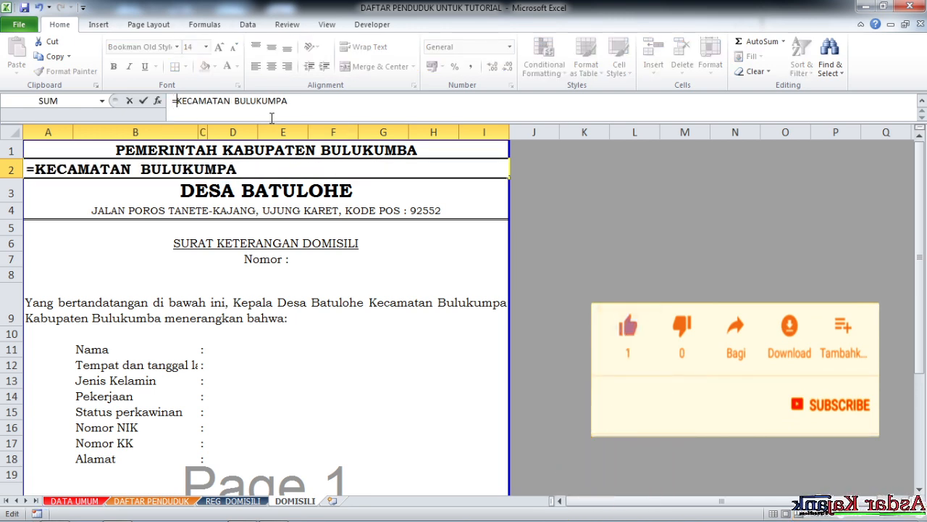
type("\"")
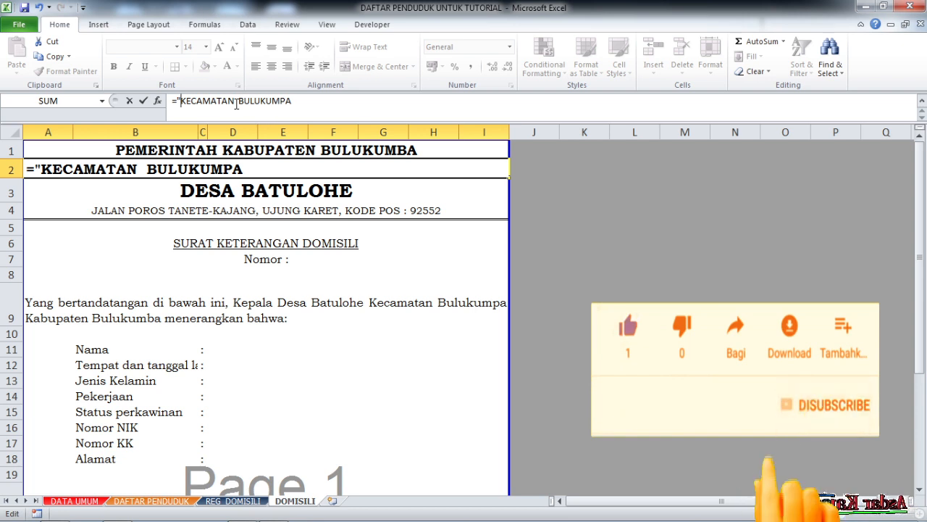
left_click_drag(240, 101, 454, 131)
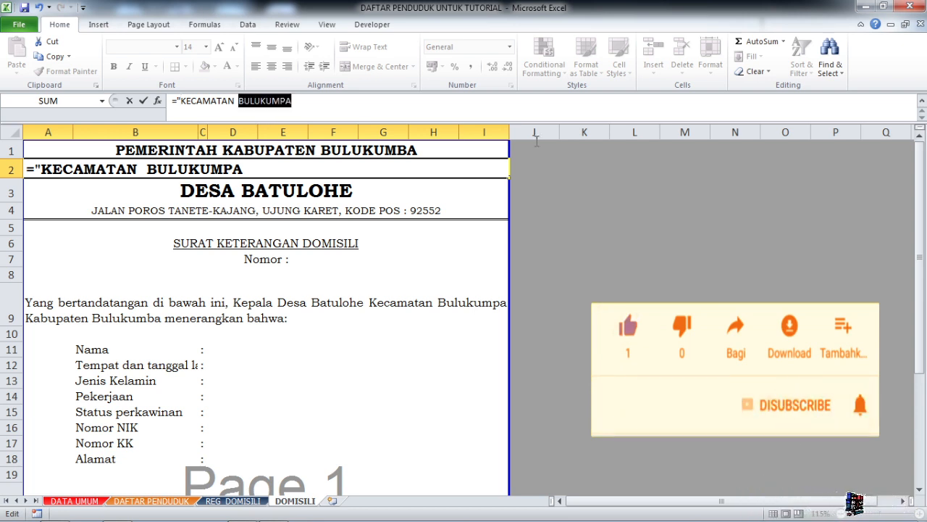
type("\"")
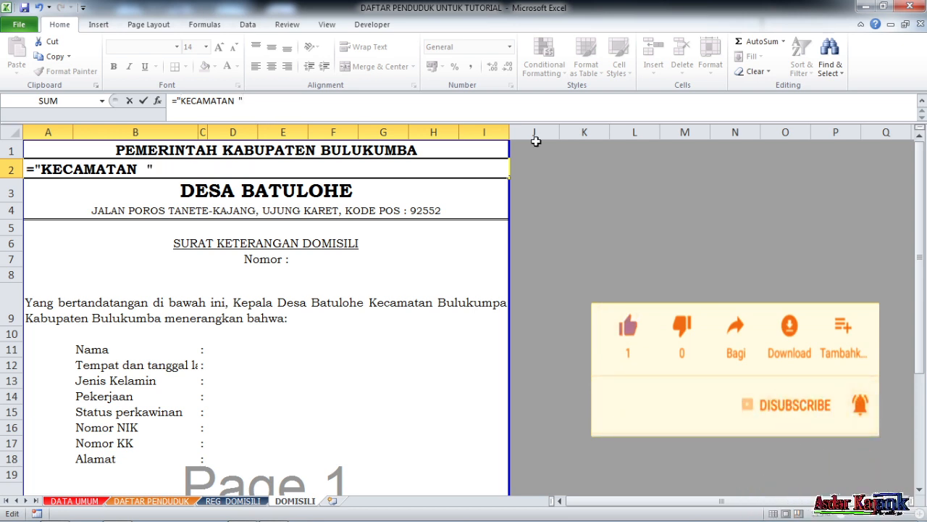
type("&")
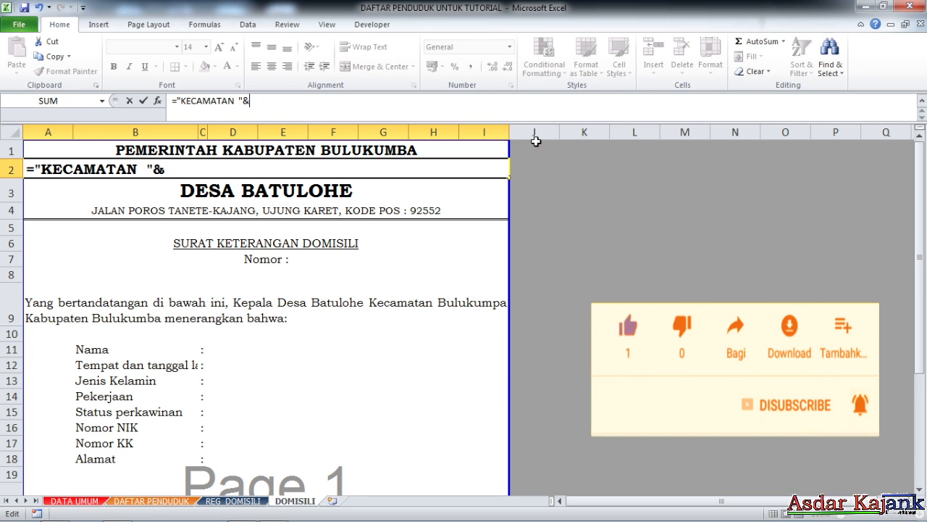
type("kec")
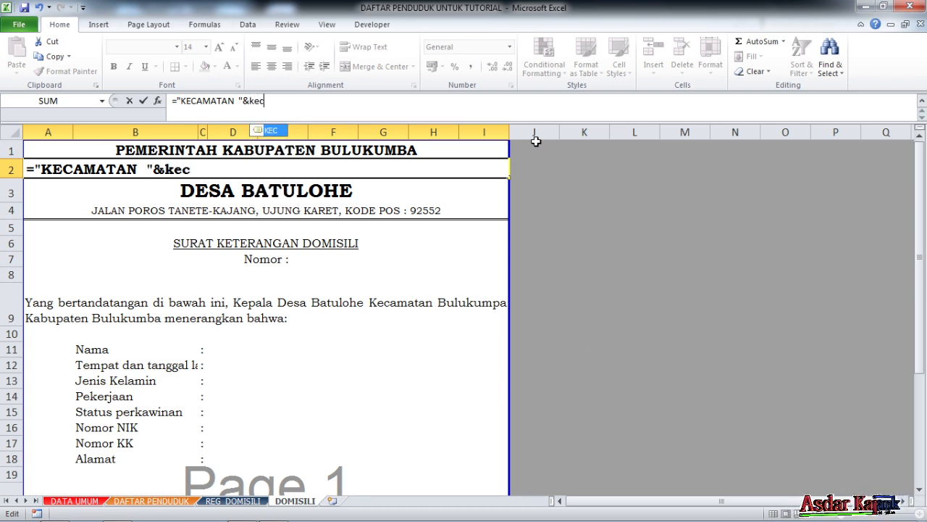
key("Return")
left_click(353, 244)
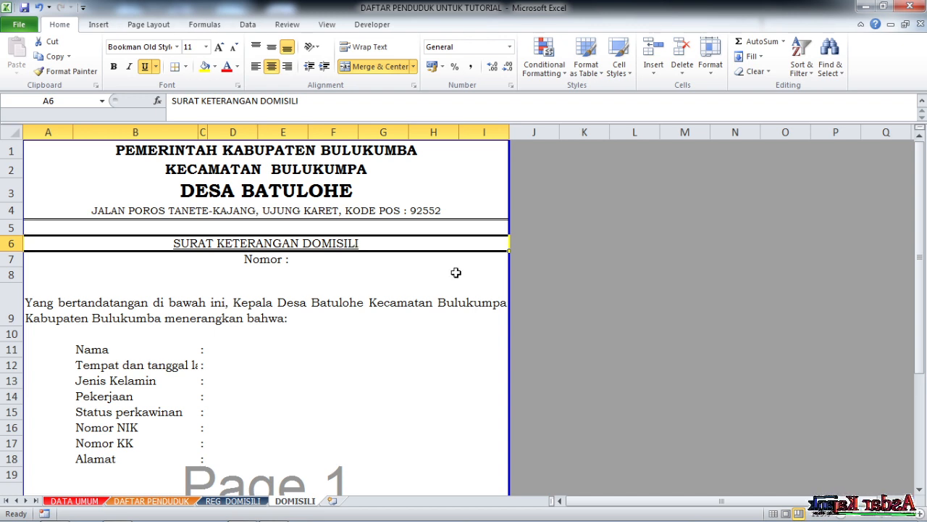
- Remove the fixed text DESA BATULOHE from A3 and begin a formula in its place
left_click(304, 191)
left_click(172, 101)
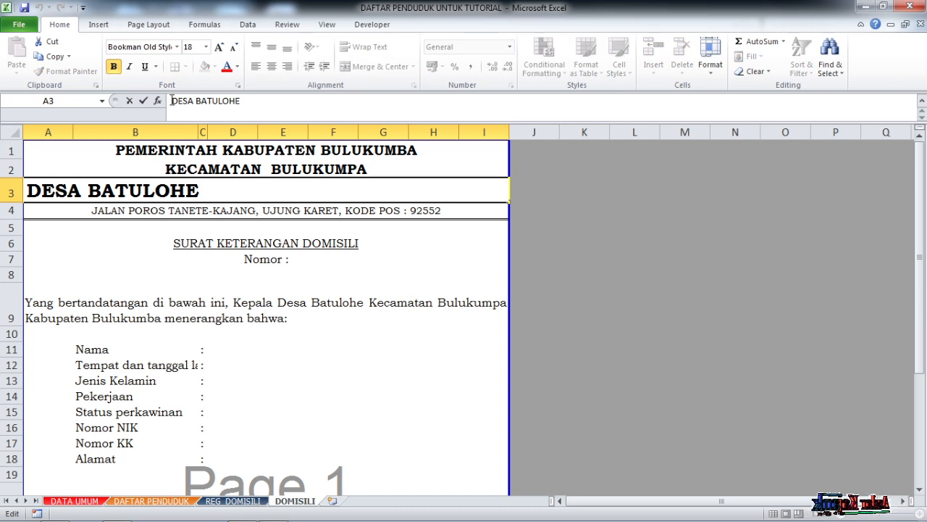
type("=\"")
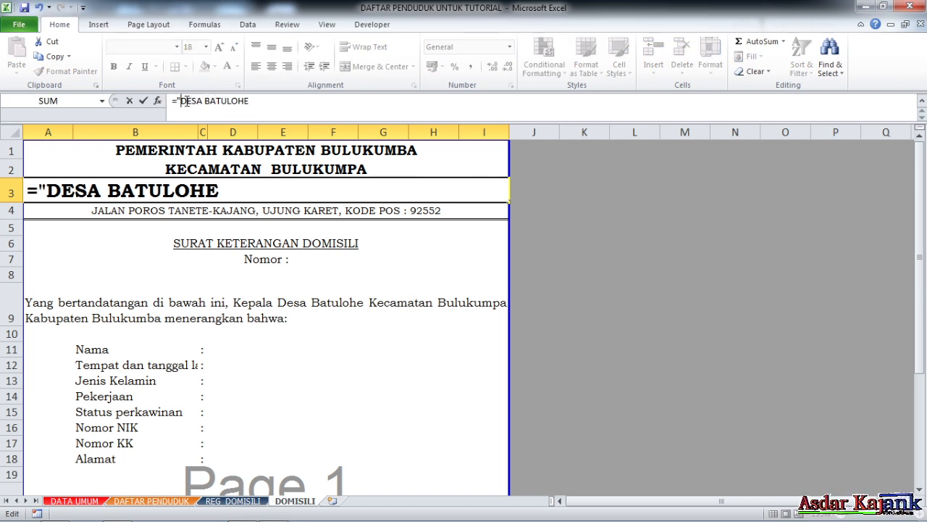
left_click_drag(184, 101, 431, 122)
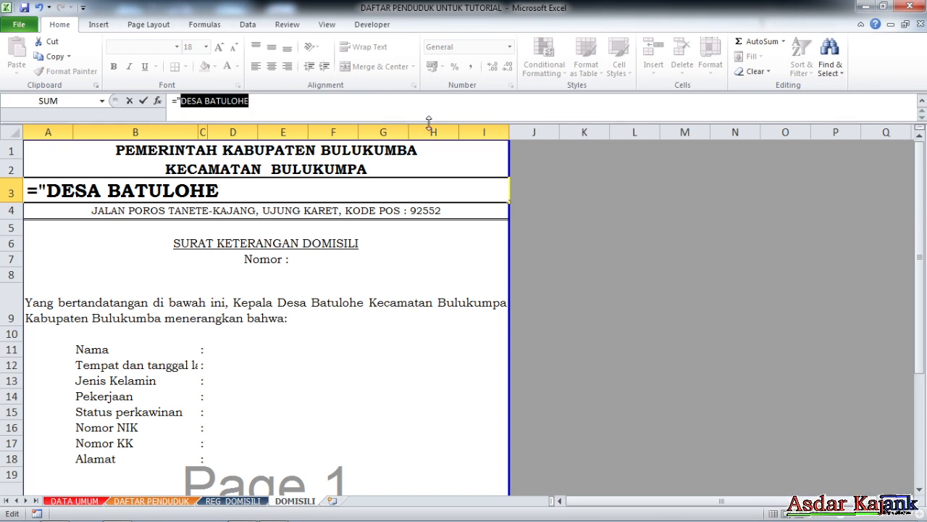
key("BackSpace")
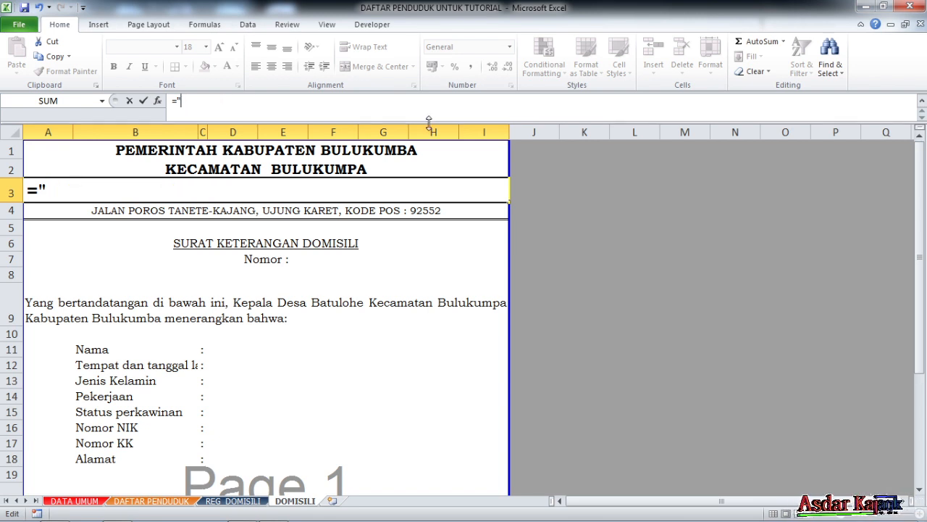
left_click(64, 501)
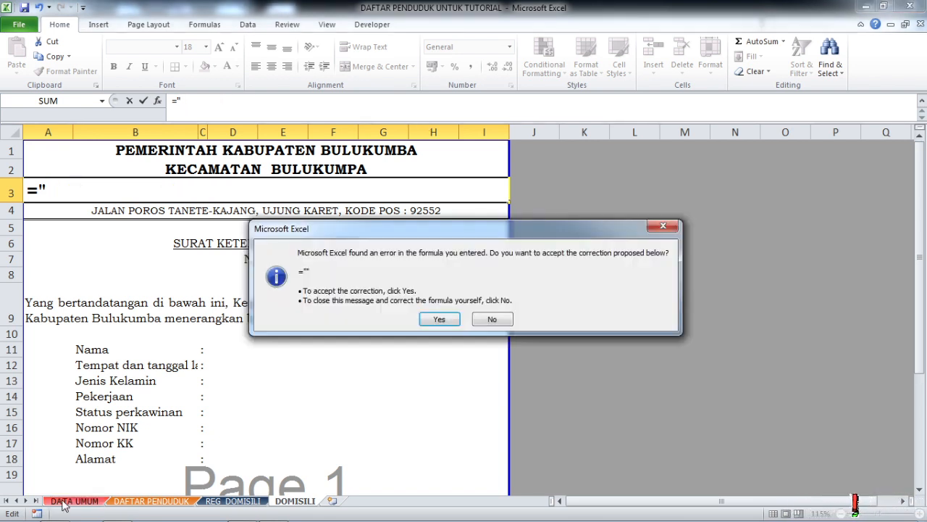
left_click(438, 321)
left_click(220, 325)
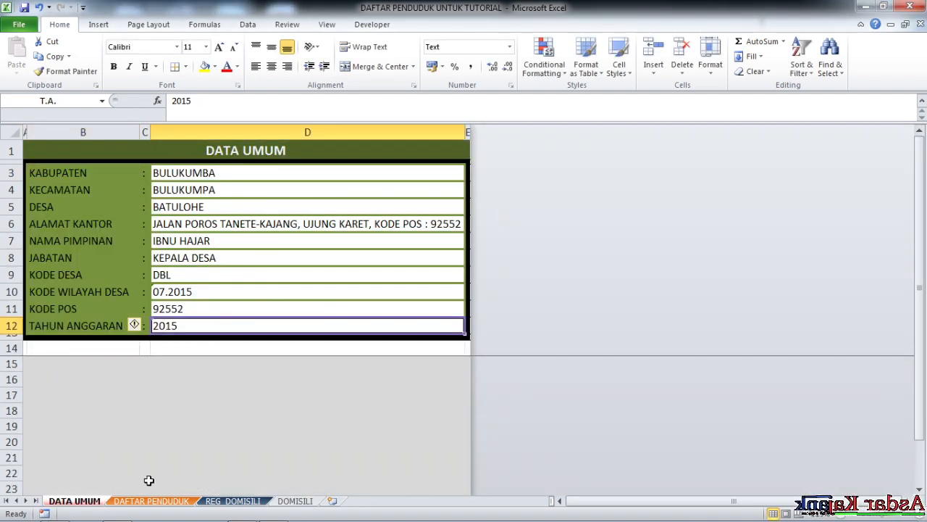
left_click(310, 502)
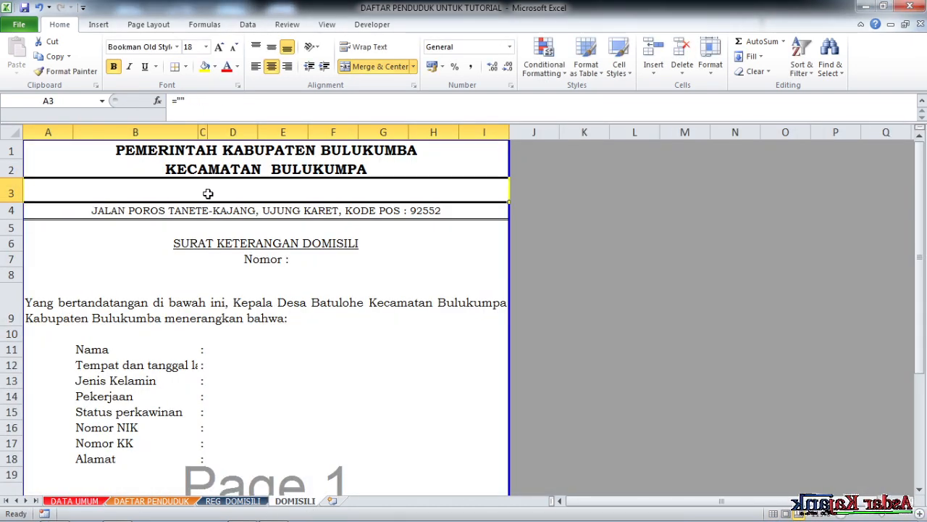
- Enter the formula ='DATA UMUM'!B5&" "&DESA in A3 for the village heading, replacing the empty quotation marks
left_click(187, 100)
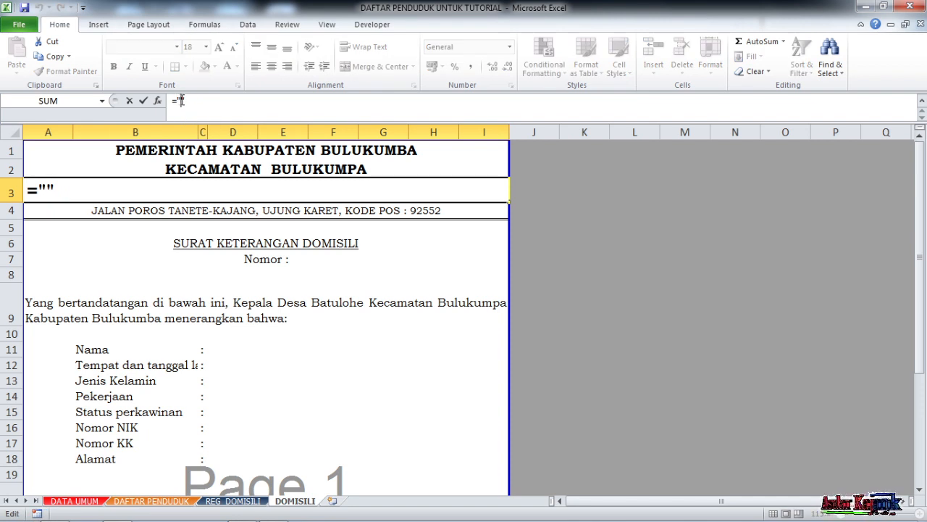
left_click_drag(179, 100, 250, 110)
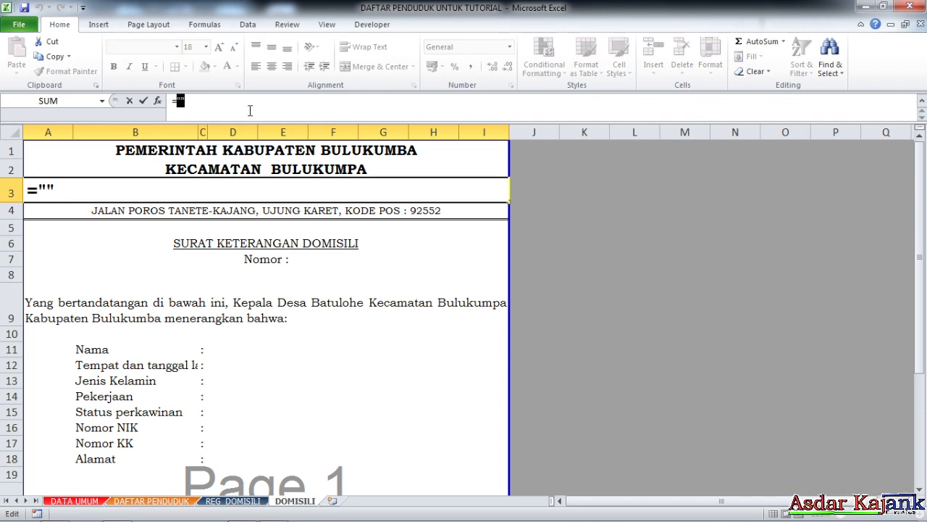
key("BackSpace")
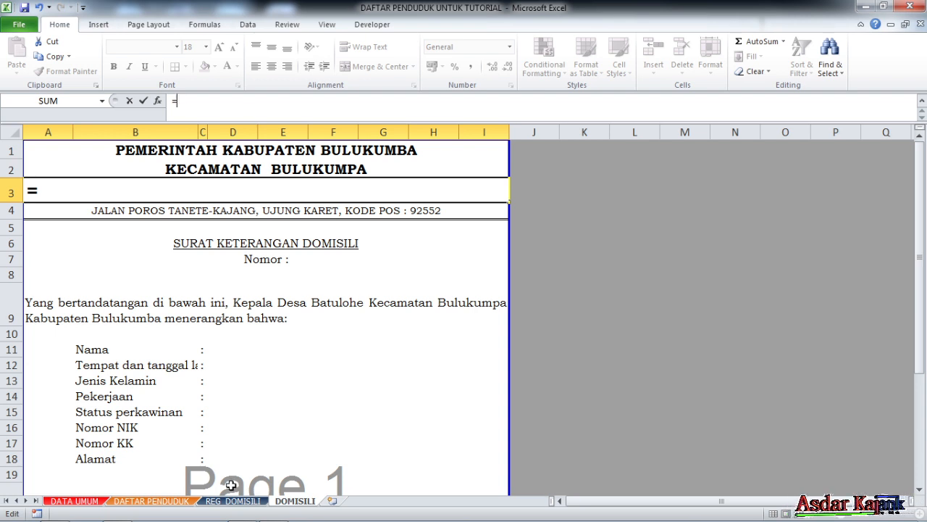
left_click(88, 504)
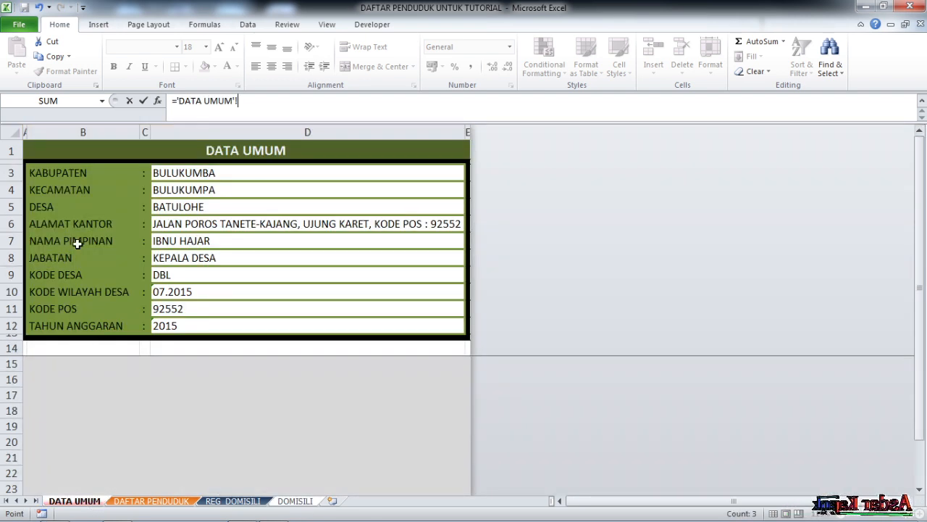
left_click(45, 205)
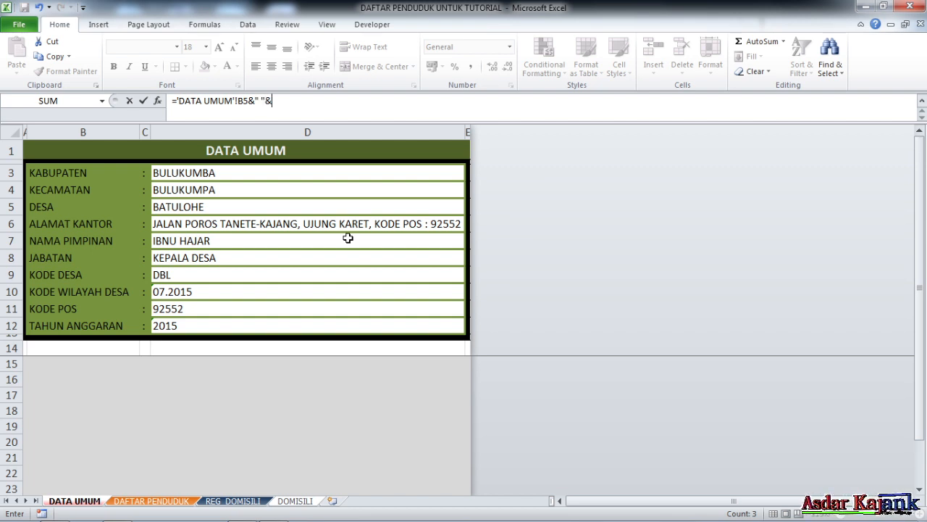
type("&\" \"&de")
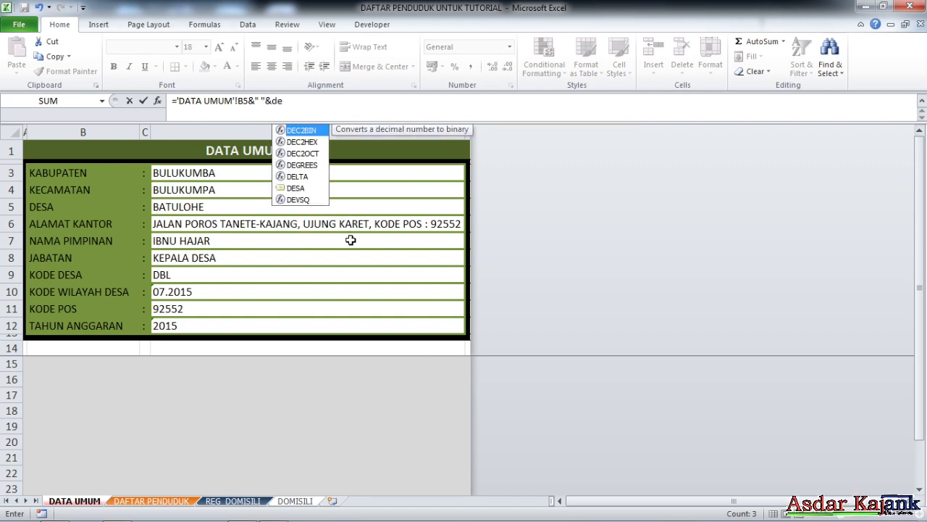
double_click(295, 188)
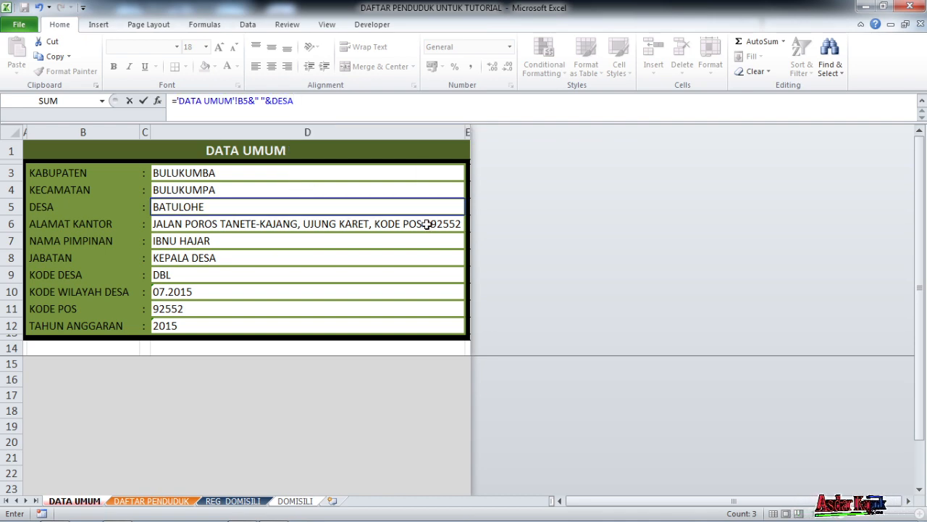
key("Return")
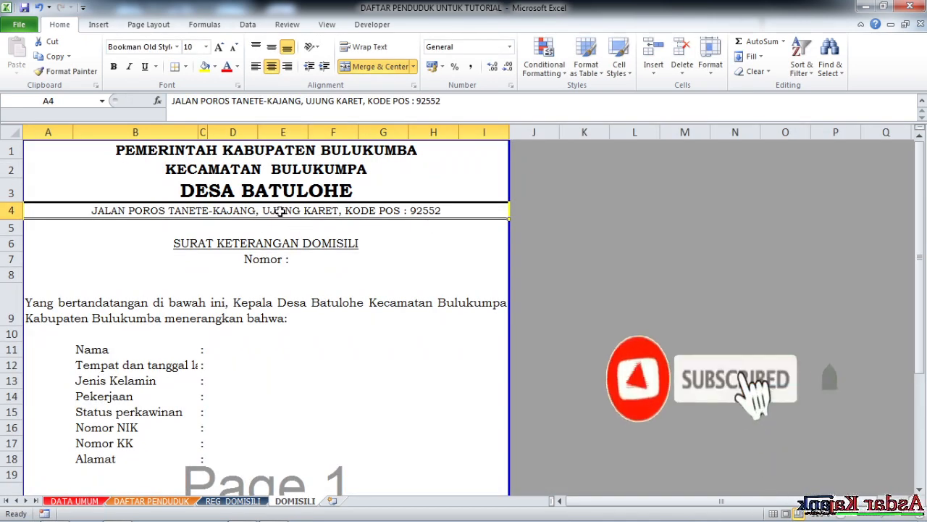
- Start a formula in A4 by putting ="Alamat "& ahead of the existing fixed address text
left_click(175, 101)
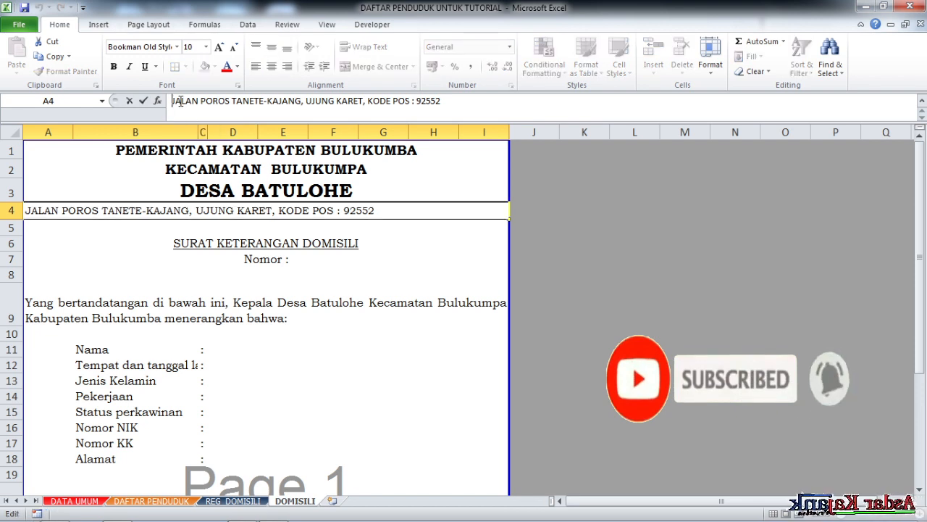
type("=")
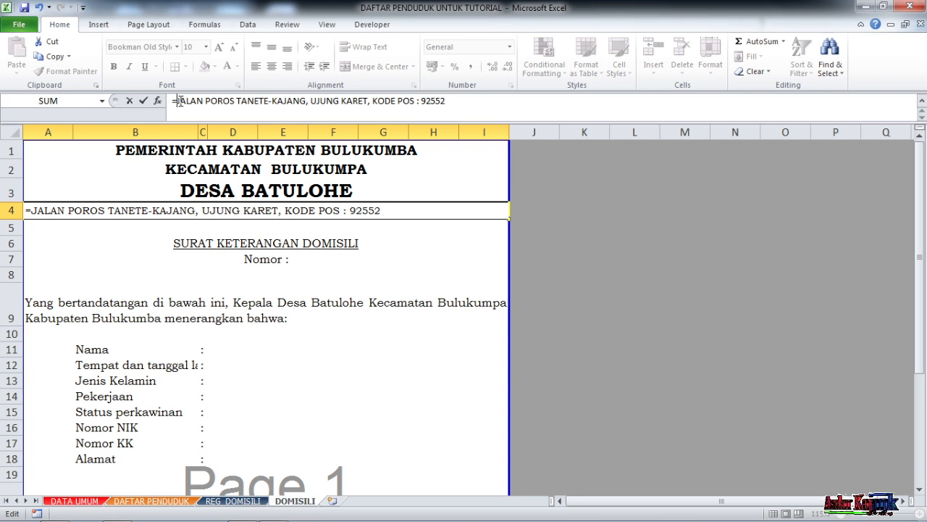
type("\"")
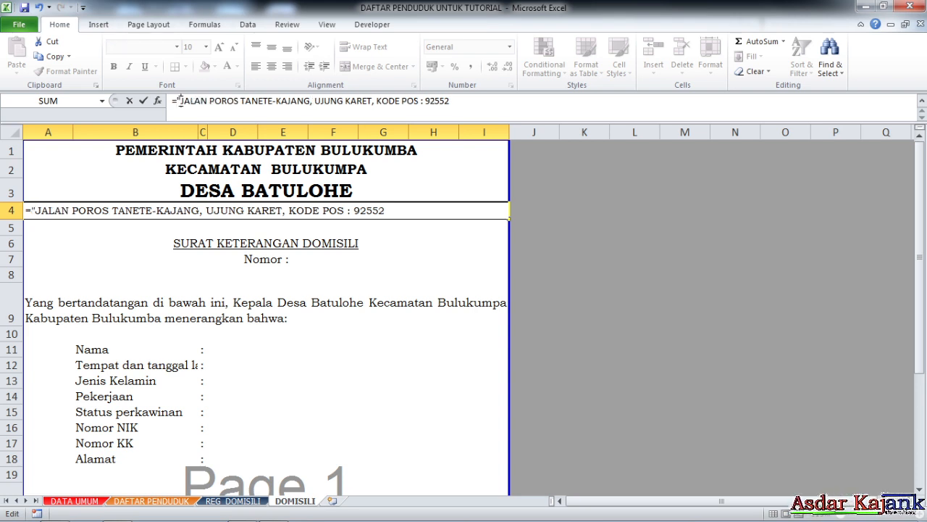
type("alam")
key("BackSpace")
key("BackSpace")
key("BackSpace")
key("BackSpace")
type("Alamat \"&")
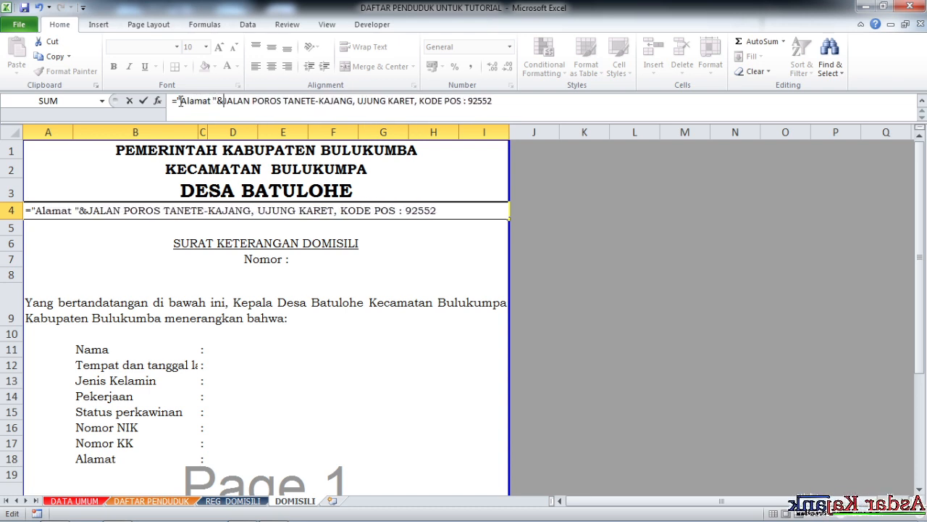
- Replace the fixed address text in A4 with the defined name alamat, completing the formula ="Alamat "&alamat
left_click_drag(224, 101, 741, 154)
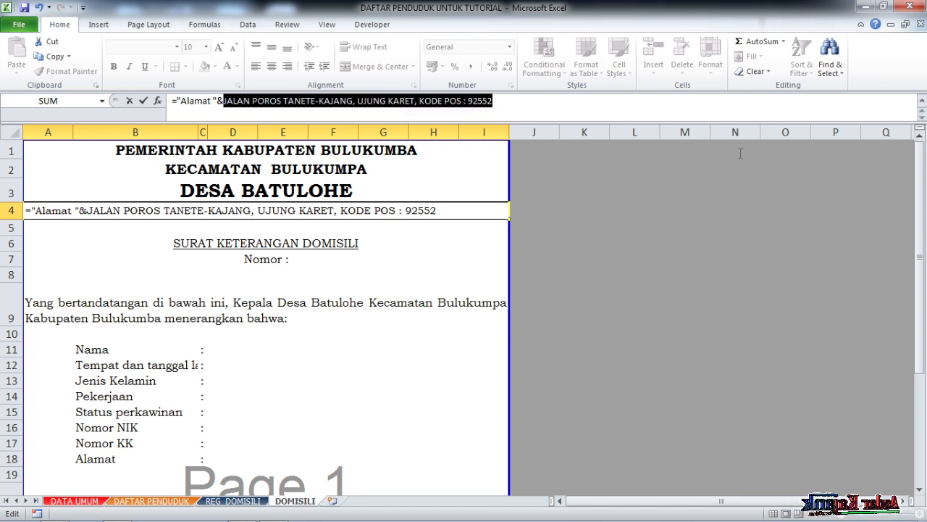
key("Delete")
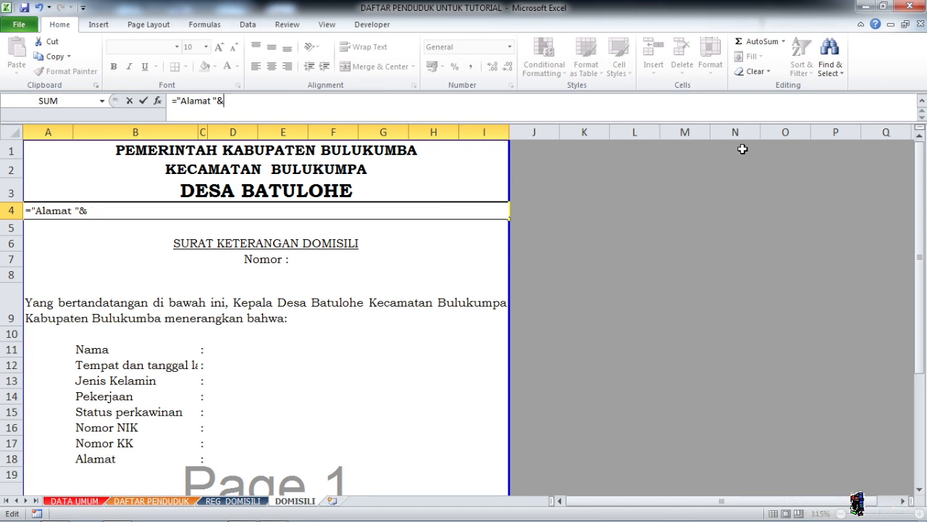
type("ala")
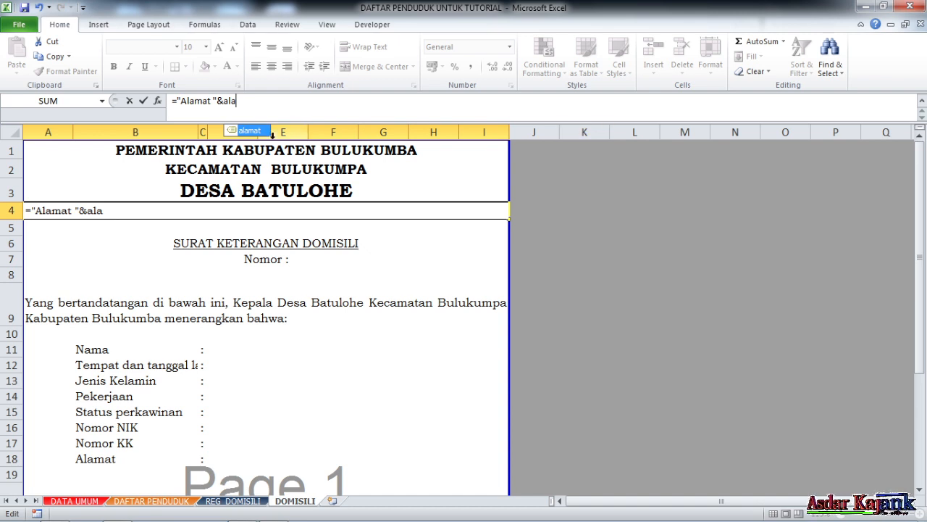
double_click(260, 130)
key("Return")
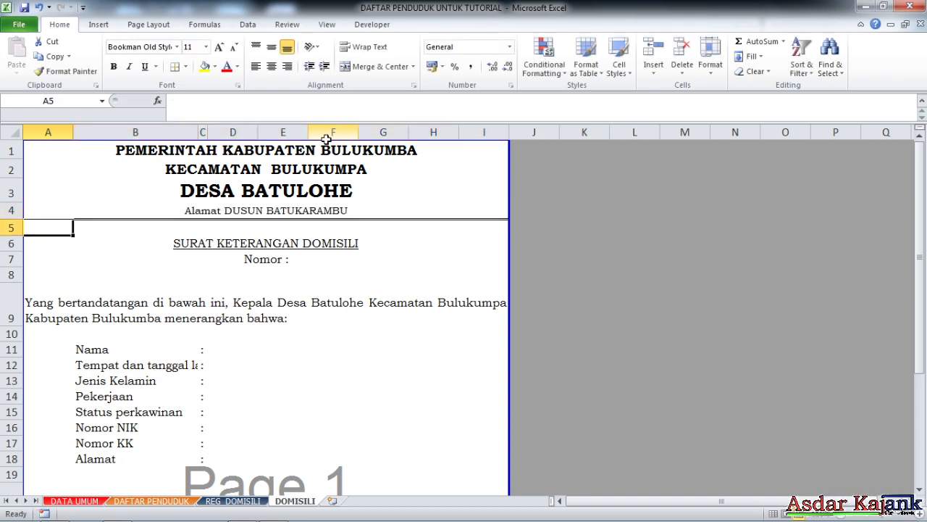
- Wrap the PEMERINTAH heading formula in A1 in the UPPER function
left_click(304, 209)
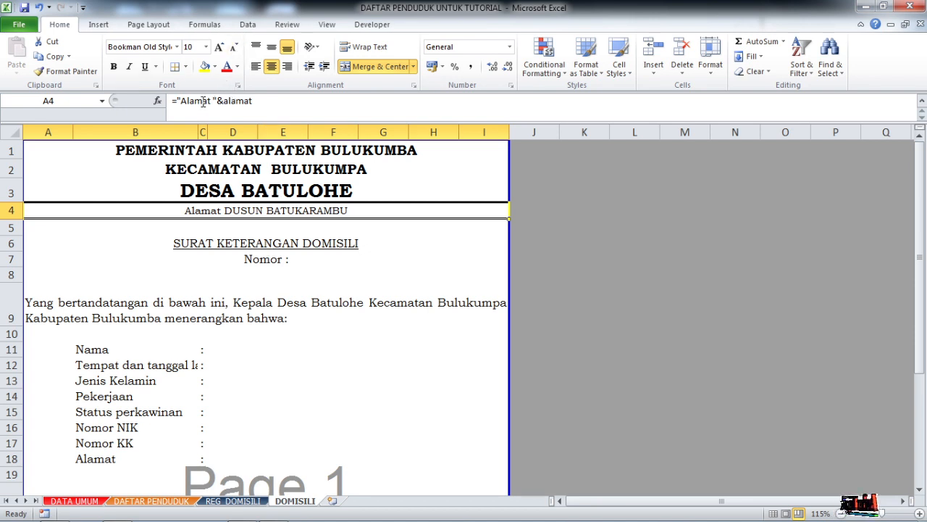
left_click(250, 229)
left_click(235, 207)
left_click(175, 151)
left_click(196, 173)
left_click(196, 154)
left_click(177, 102)
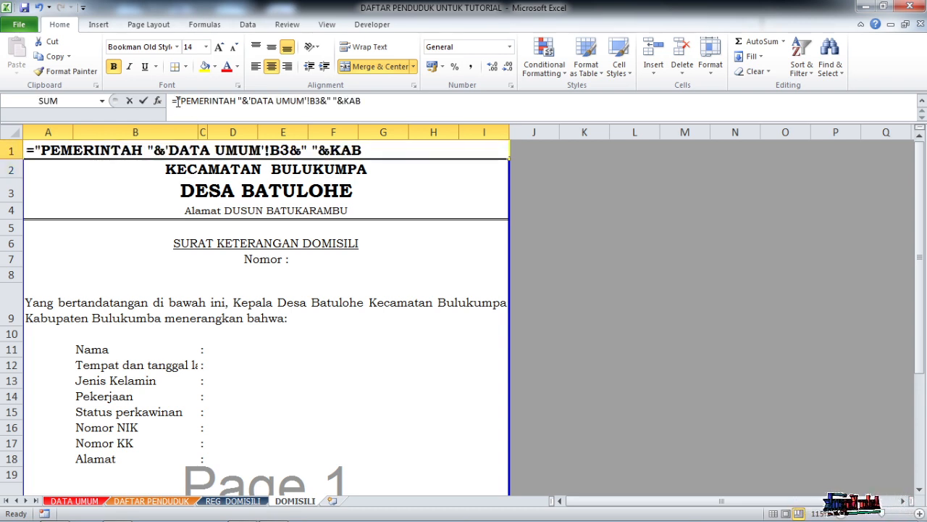
type("upper(")
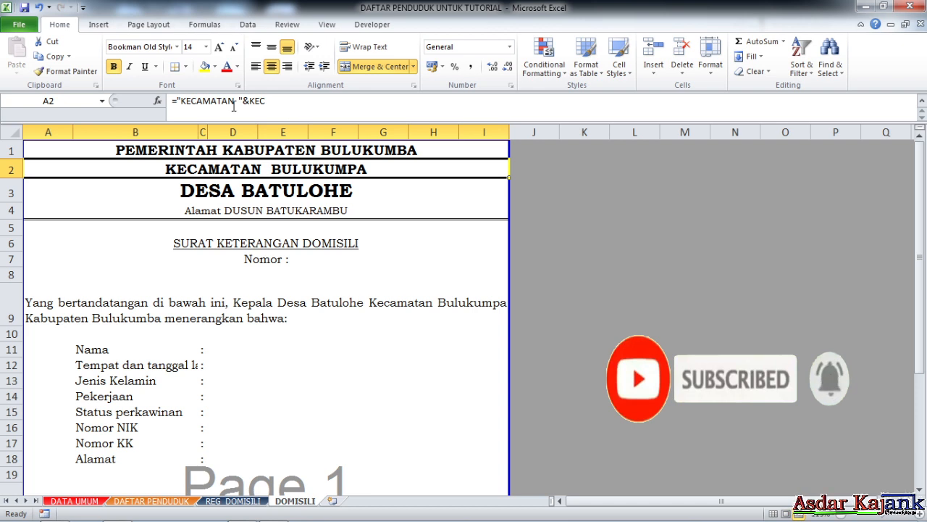
- Wrap the KECAMATAN formula in A2 and the village formula in A3 in the UPPER function
left_click(179, 102)
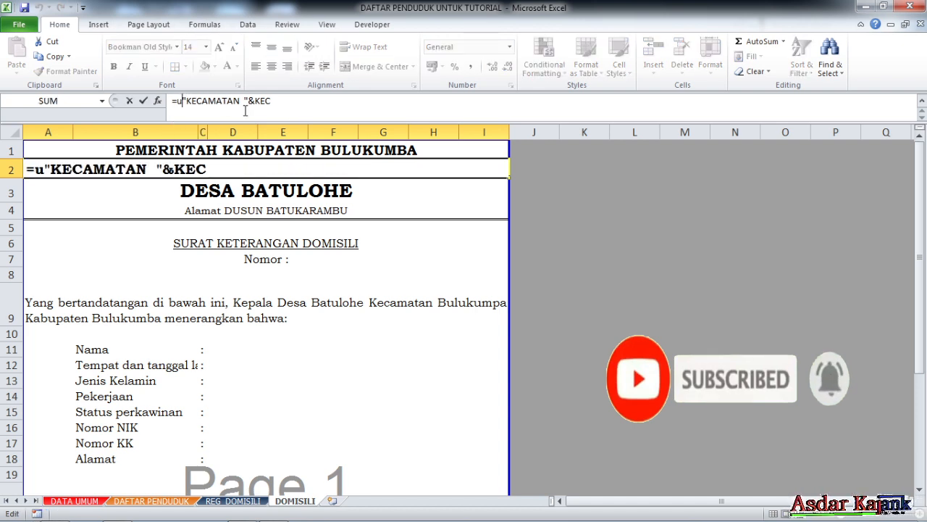
type("upper(")
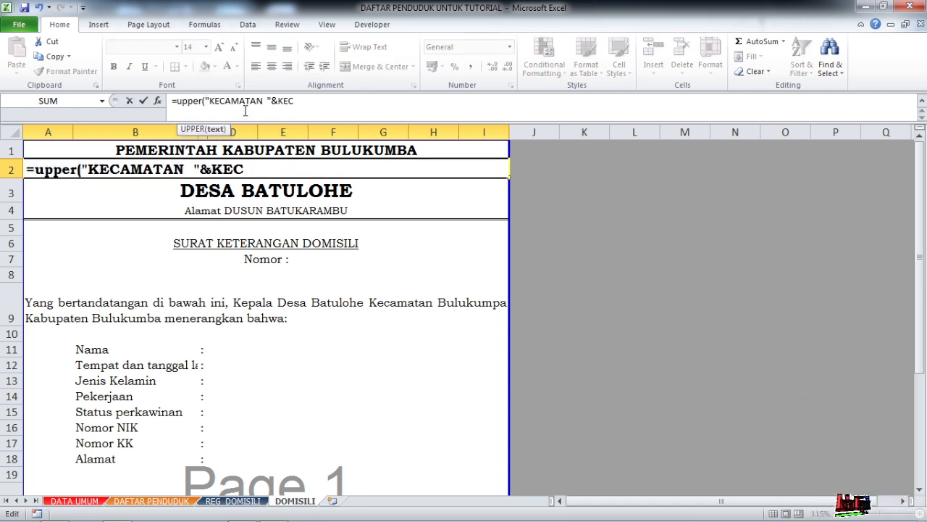
type("\"KECAMATAN  \"&KEC")
key("Return")
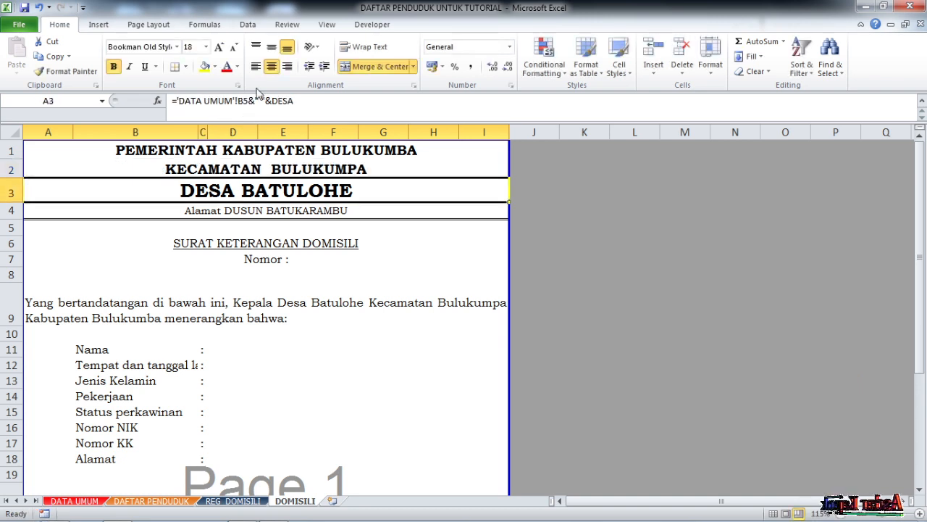
left_click(175, 102)
type("upper(")
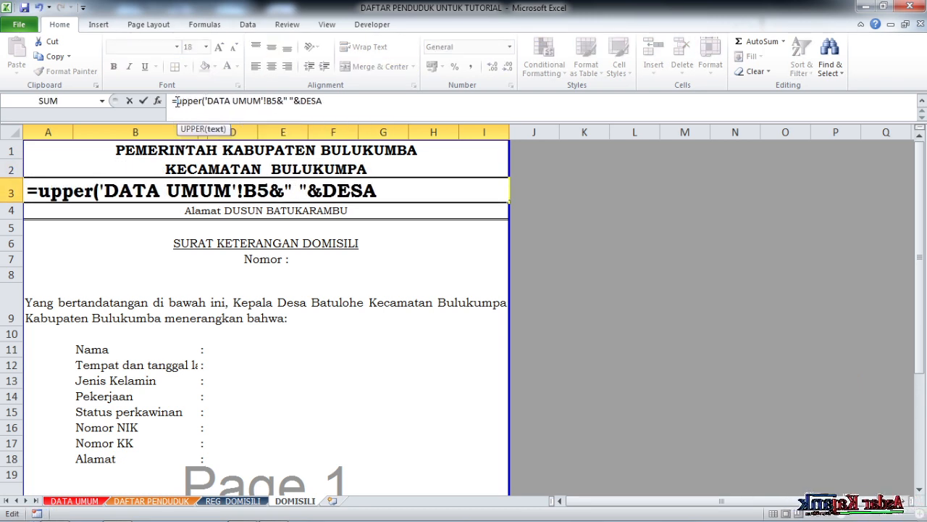
key("Return")
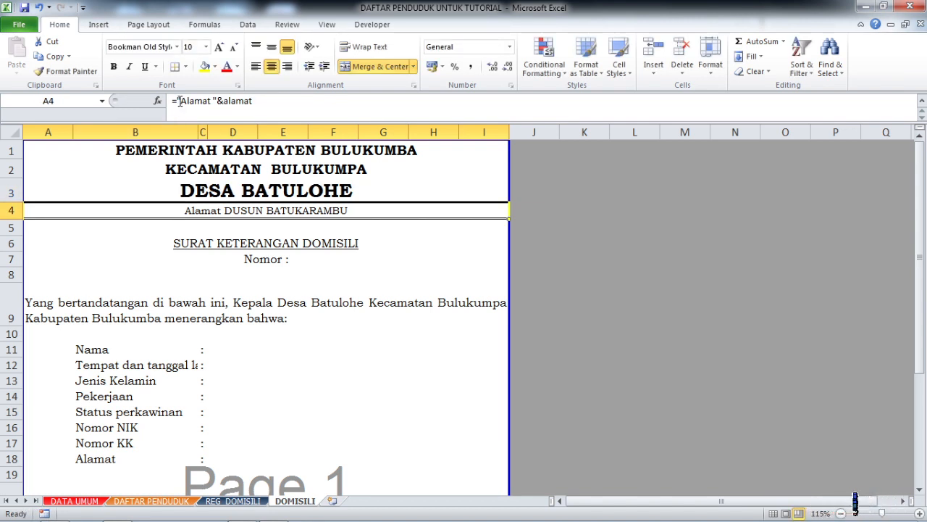
- Wrap the address formula in A4 in PROPER, giving =PROPER("Alamat "&alamat)
left_click(179, 101)
type("Proper(")
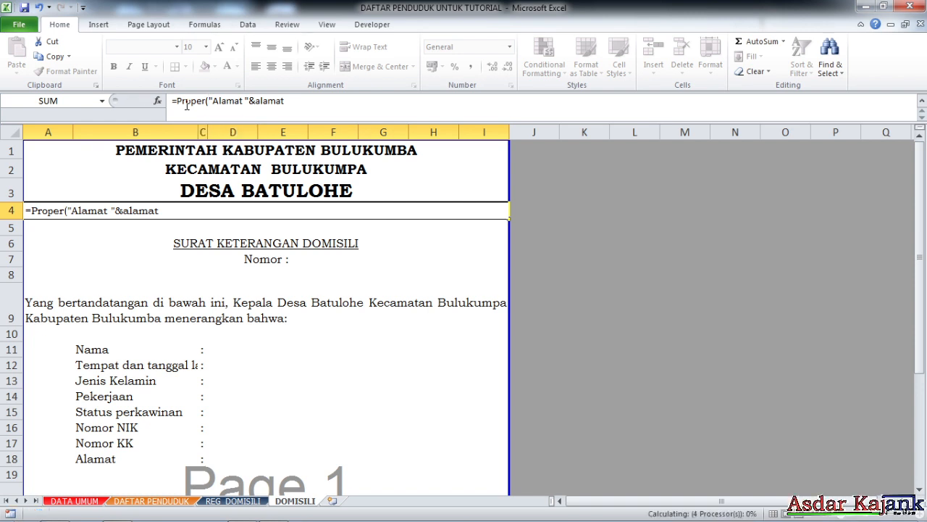
key("Return")
left_click(262, 211)
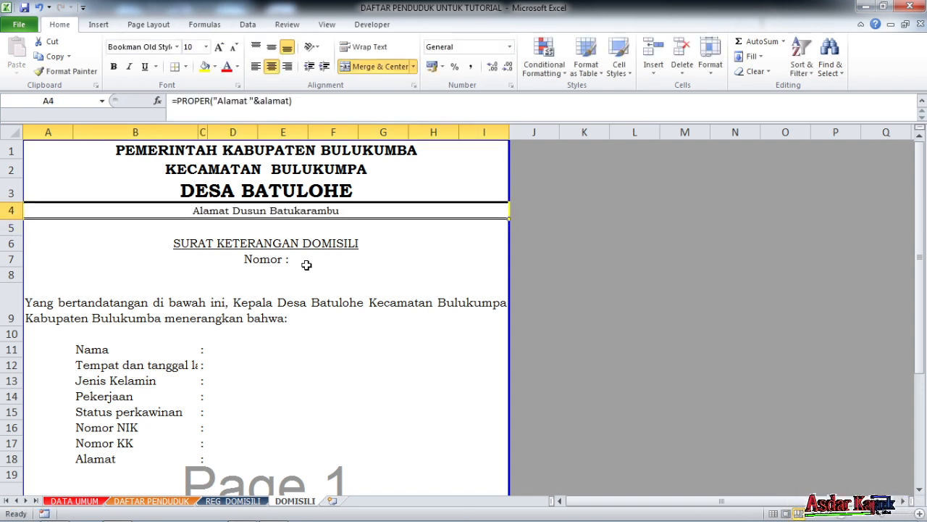
- Make the SURAT KETERANGAN DOMISILI title in row 6 bold
left_click(392, 260)
left_click(306, 243)
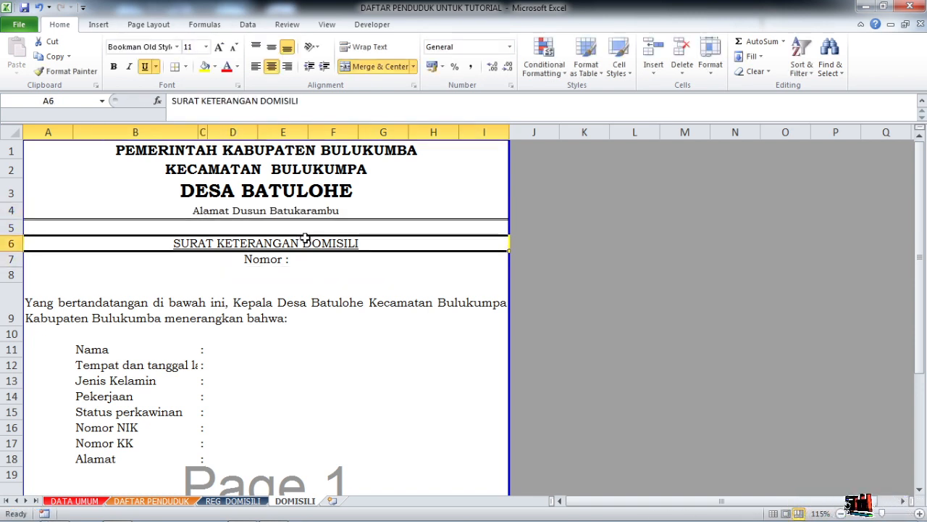
key("ctrl+b")
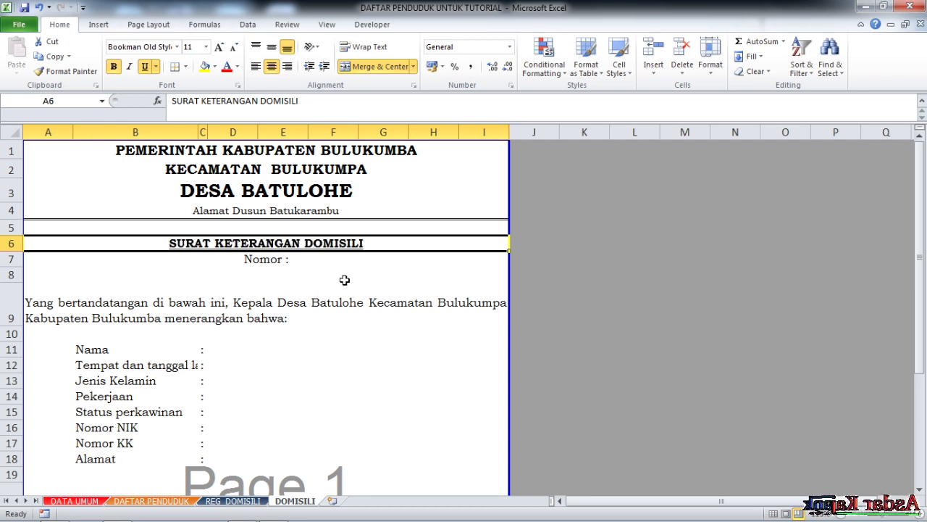
left_click(286, 263)
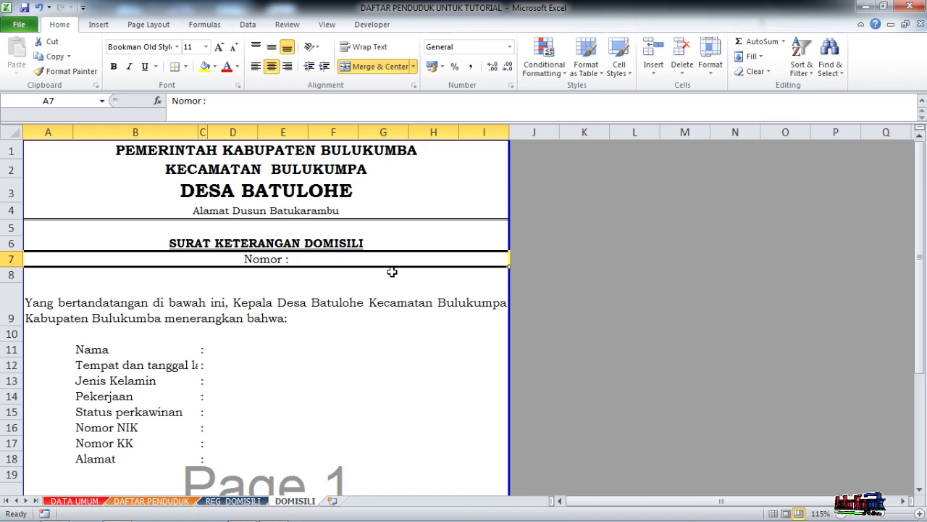
scroll(315, 271, "down", 2)
scroll(313, 271, "up", 2)
scroll(251, 288, "down", 5)
scroll(260, 288, "up", 5)
left_click(367, 361)
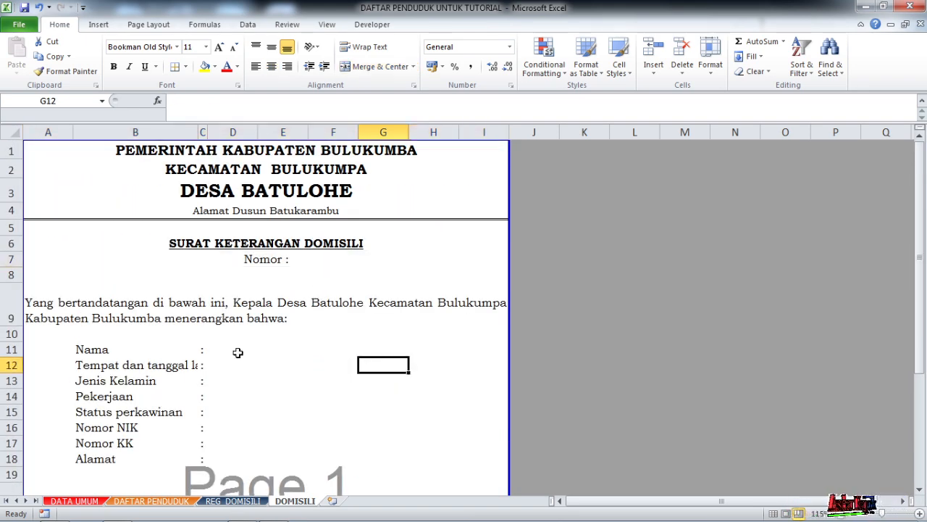
- Widen column B to fit the label Tempat dan tanggal lahir and narrow column I to keep the letter on one page width
left_click_drag(198, 134, 224, 133)
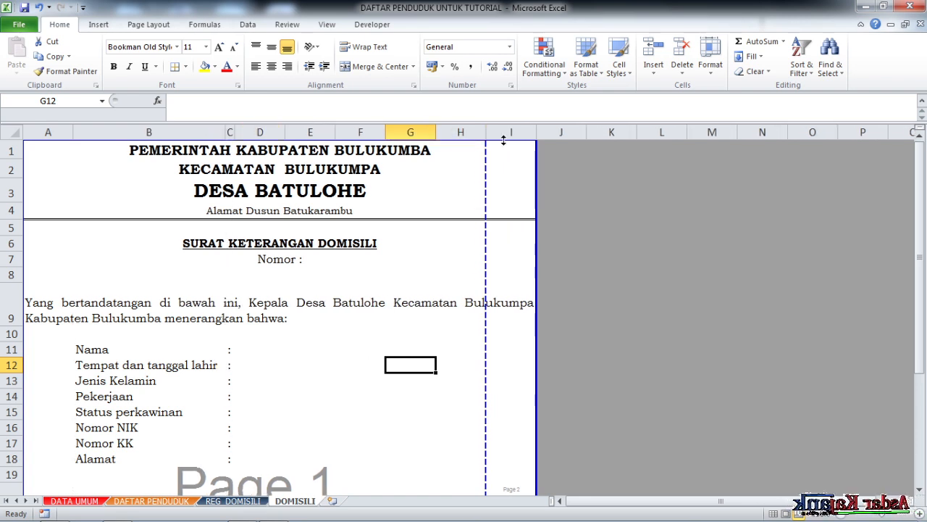
left_click_drag(536, 134, 516, 134)
left_click(310, 312)
left_click(293, 261)
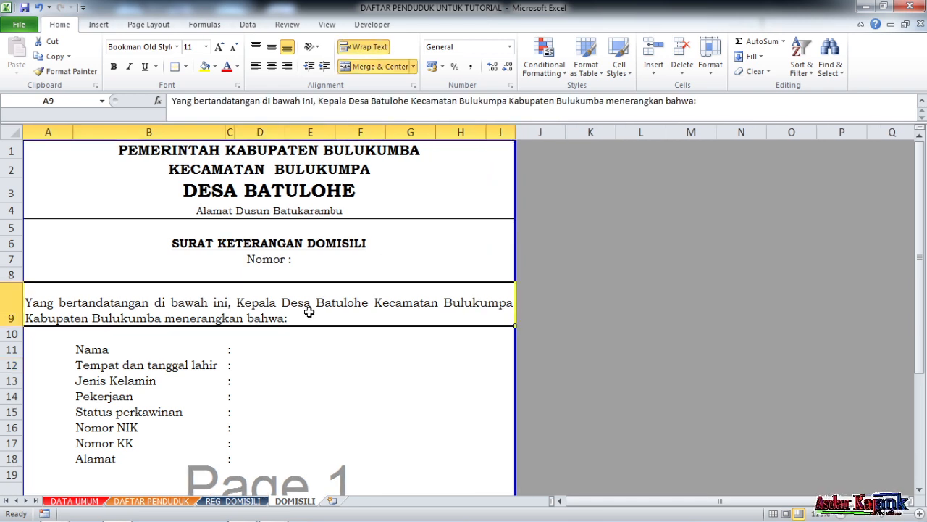
left_click(361, 334)
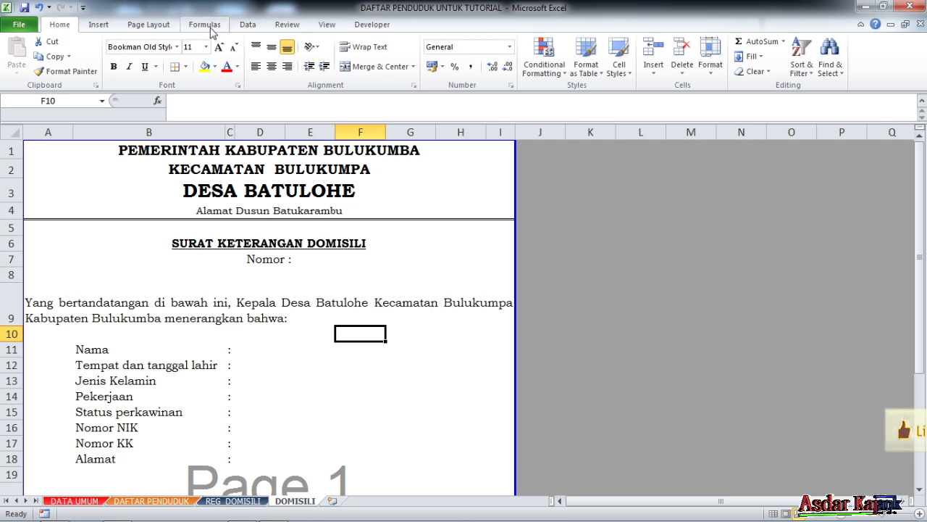
- Insert a Combo Box form control outside the page area, spanning columns K to M in rows 3 and 4
left_click(383, 27)
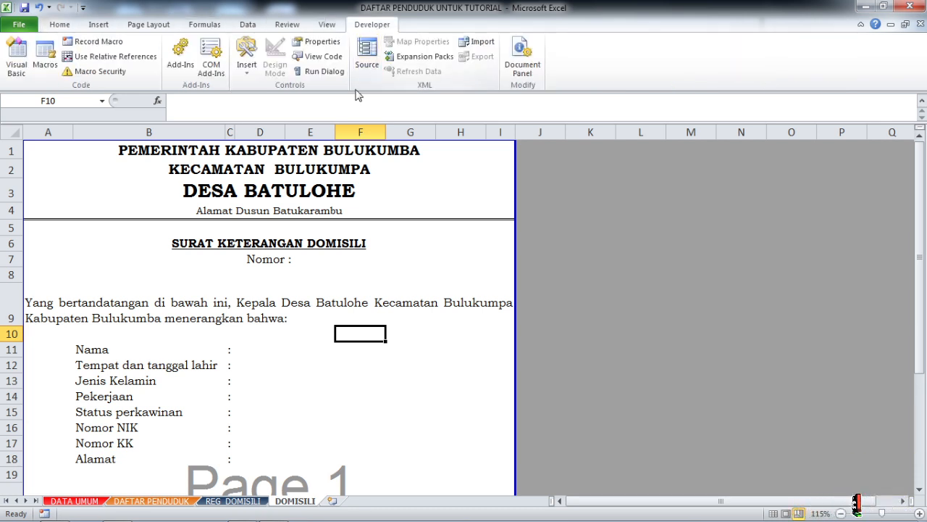
left_click(247, 73)
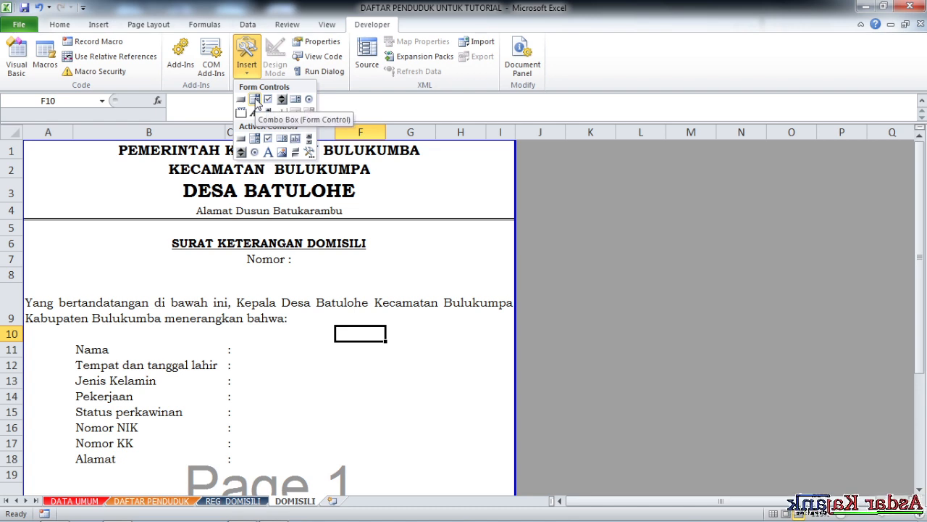
left_click(255, 101)
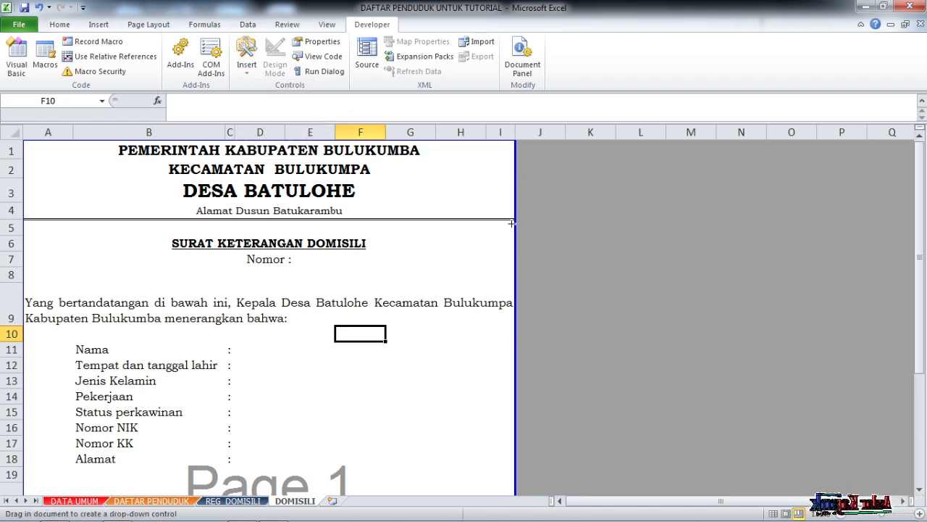
left_click_drag(576, 192, 695, 216)
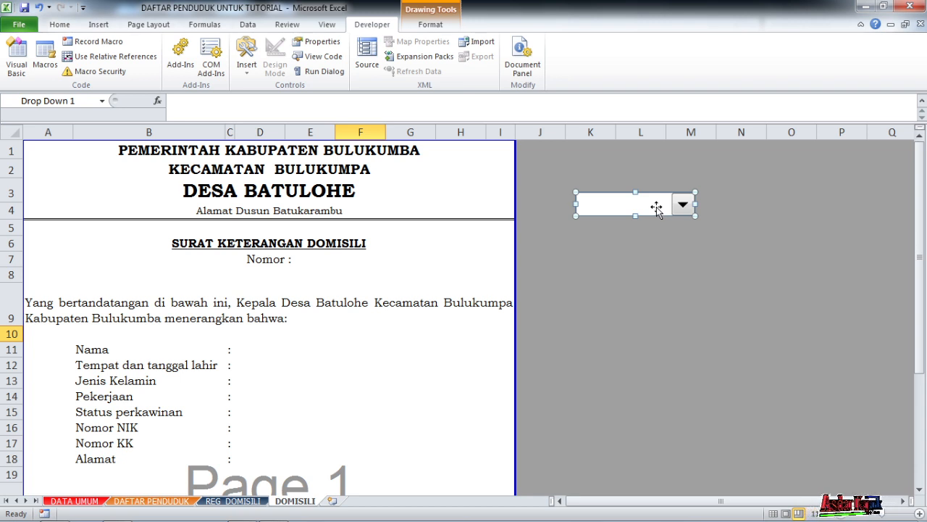
- Set the combo box's input range to the named range domisili in its control format settings
right_click(656, 208)
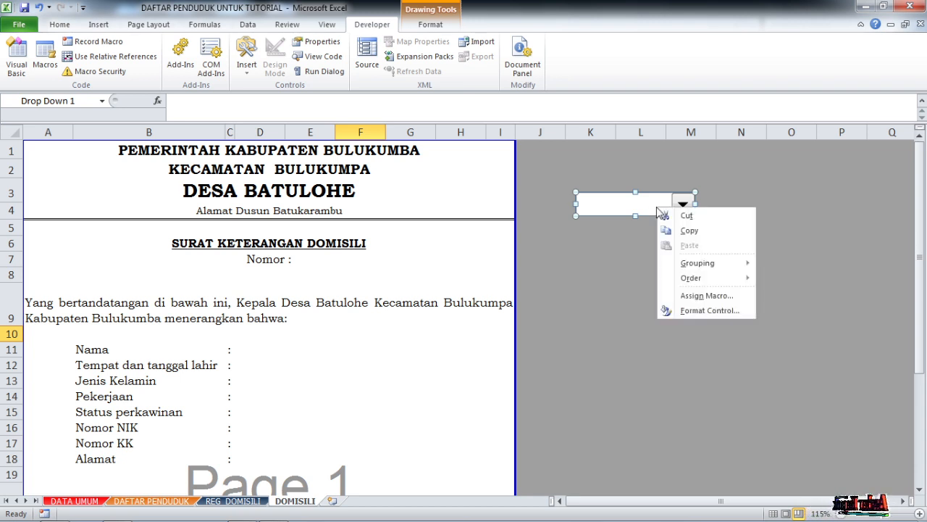
left_click(708, 310)
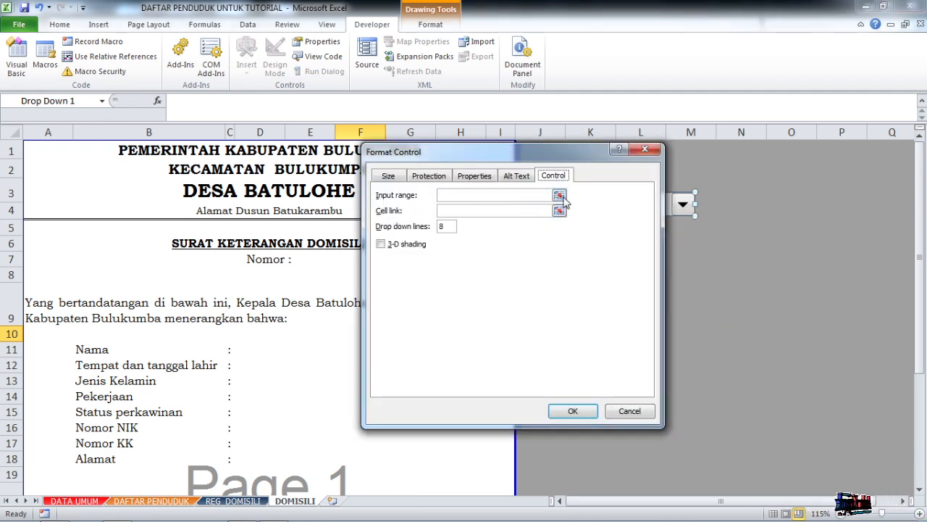
left_click_drag(509, 158, 503, 197)
left_click(514, 233)
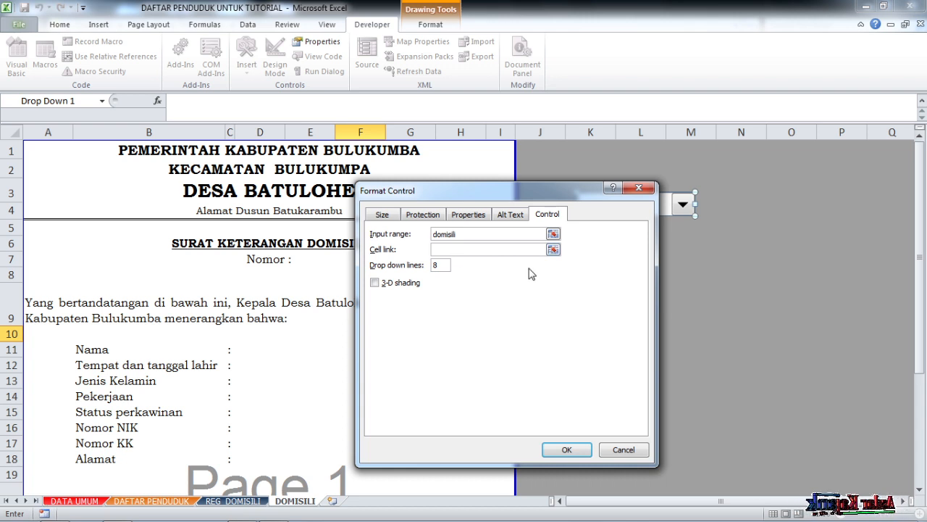
- Link the combo box to cell $J$4 and apply the control settings
left_click(553, 250)
left_click_drag(563, 195, 607, 326)
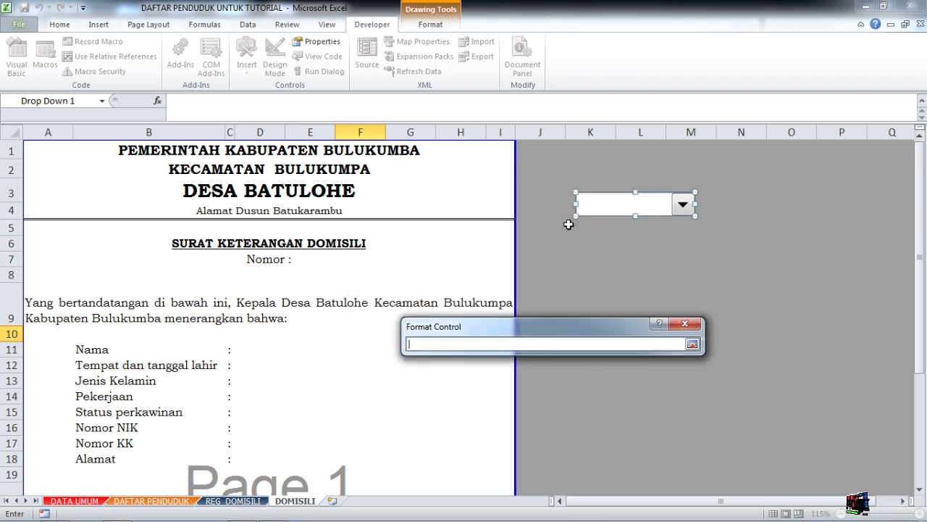
left_click(542, 205)
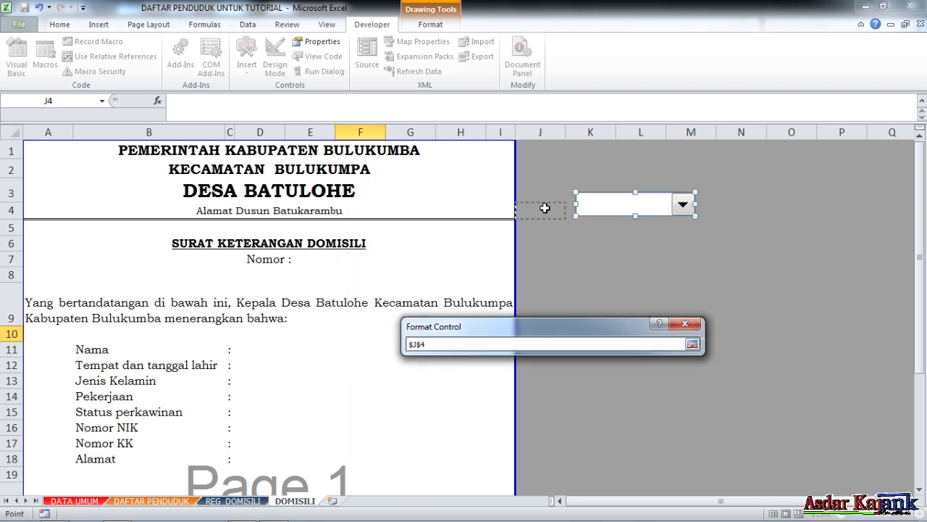
key("Return")
left_click_drag(620, 323, 605, 166)
left_click(600, 428)
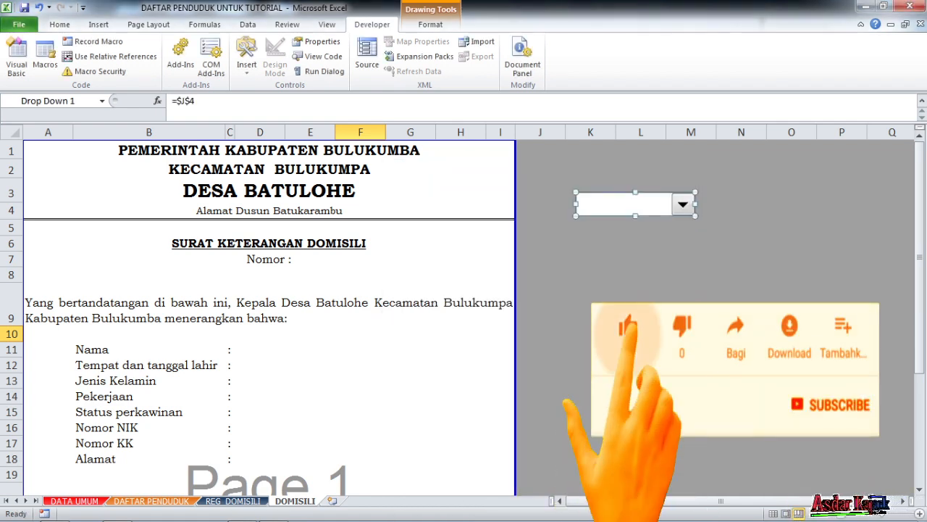
- Test the combo box by choosing the first, second and third registered residents in turn, leaving the third one selected
left_click(641, 292)
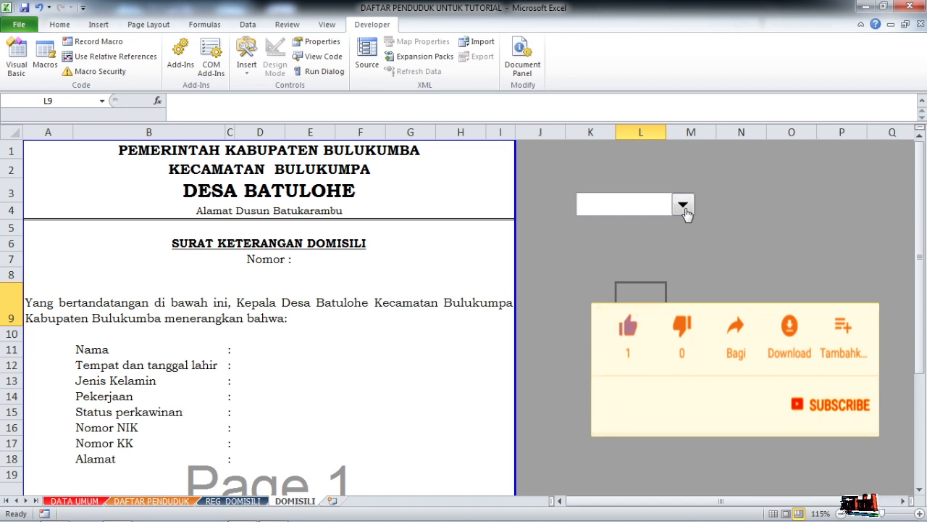
left_click(684, 207)
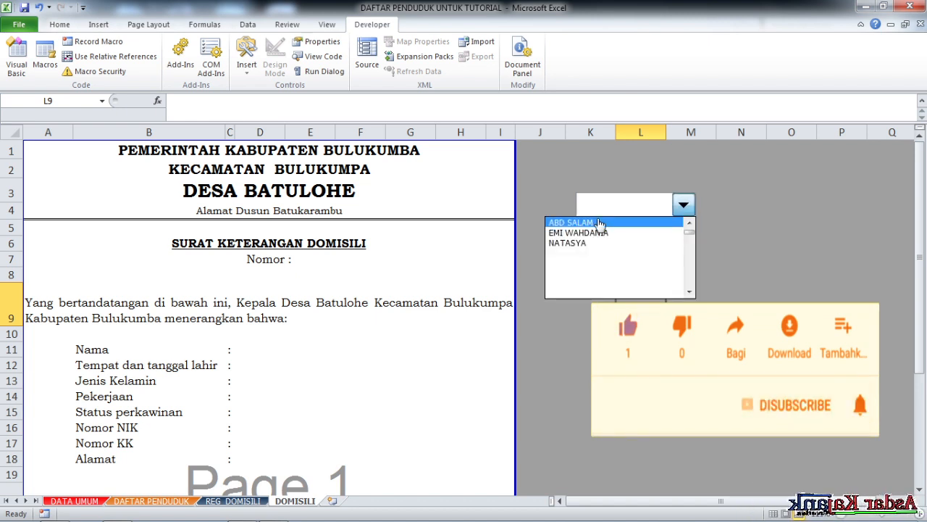
left_click(599, 223)
left_click(550, 210)
left_click(681, 208)
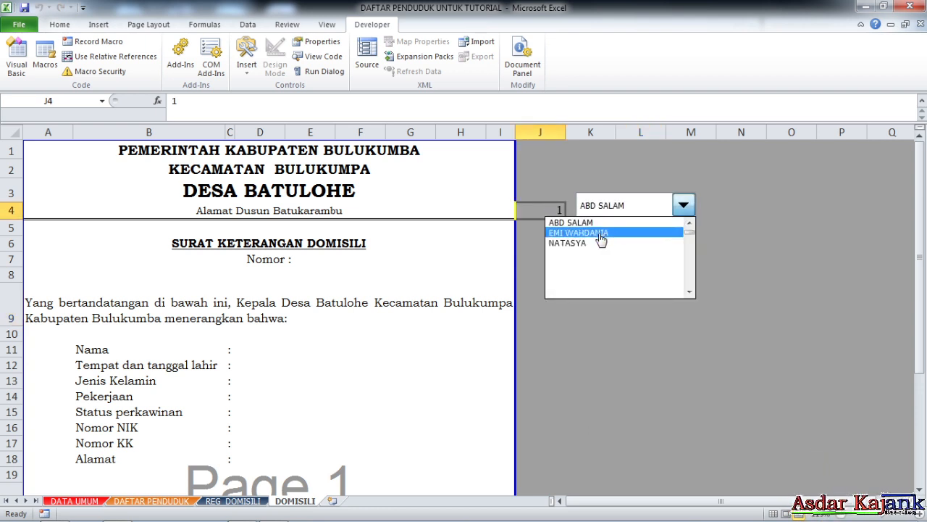
left_click(600, 232)
left_click(681, 206)
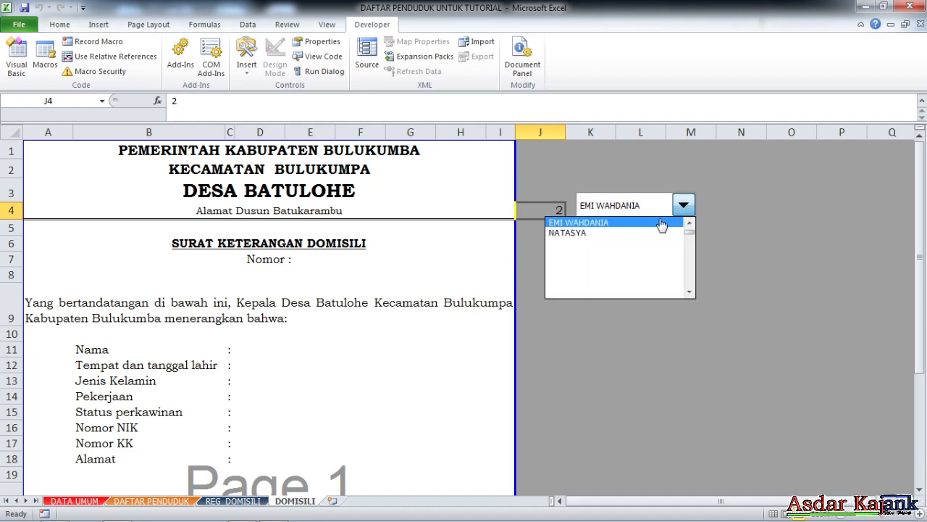
left_click(607, 233)
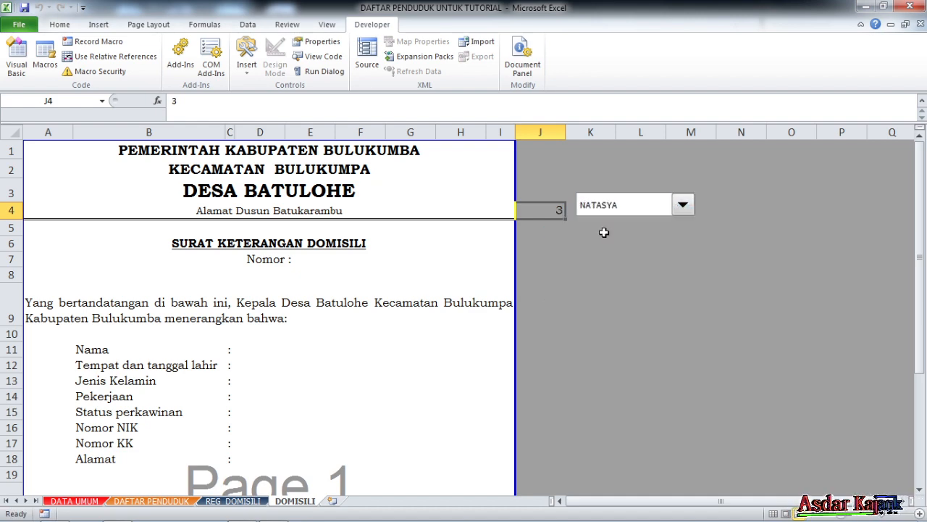
- Check the residents listed in the REG_DOMISILI register against the combo box and its linked cell on the DOMISILI sheet
left_click(233, 501)
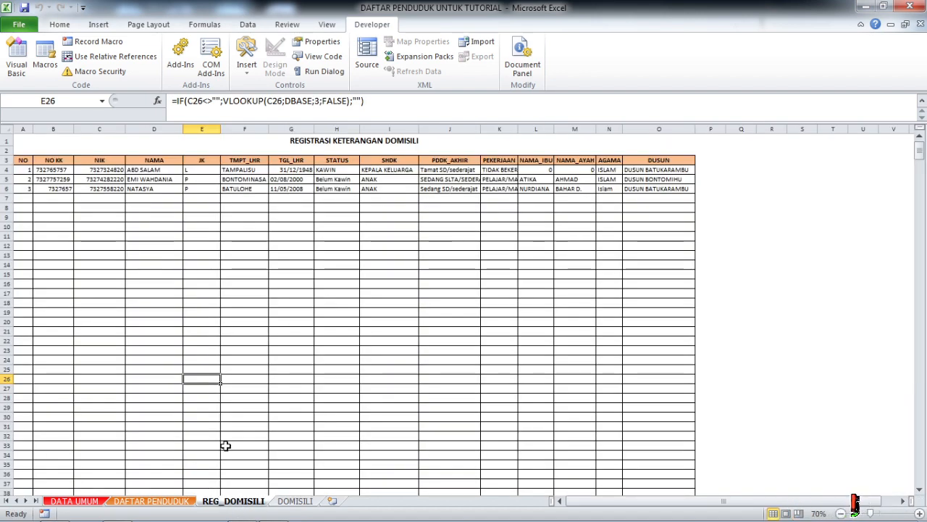
left_click(295, 501)
left_click(675, 258)
left_click(589, 257)
left_click(554, 206)
left_click(577, 274)
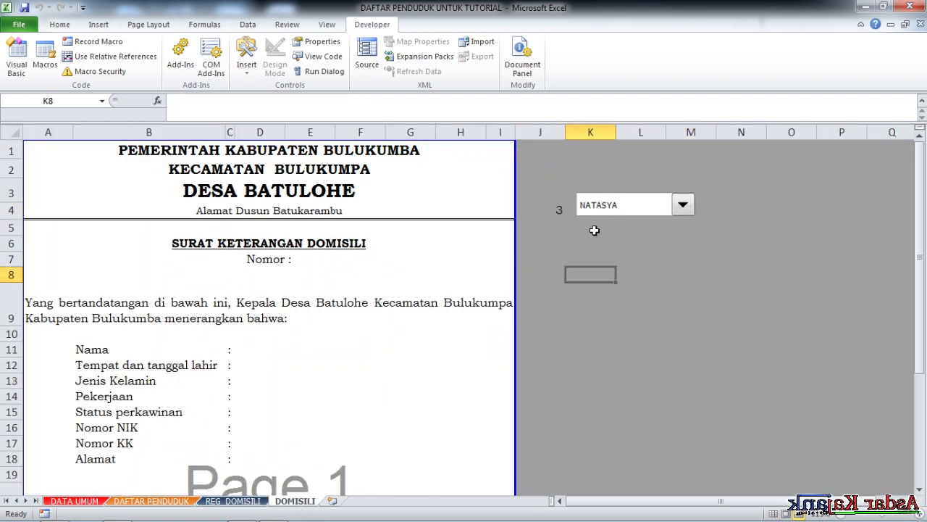
right_click(637, 208)
key("Escape")
left_click(292, 260)
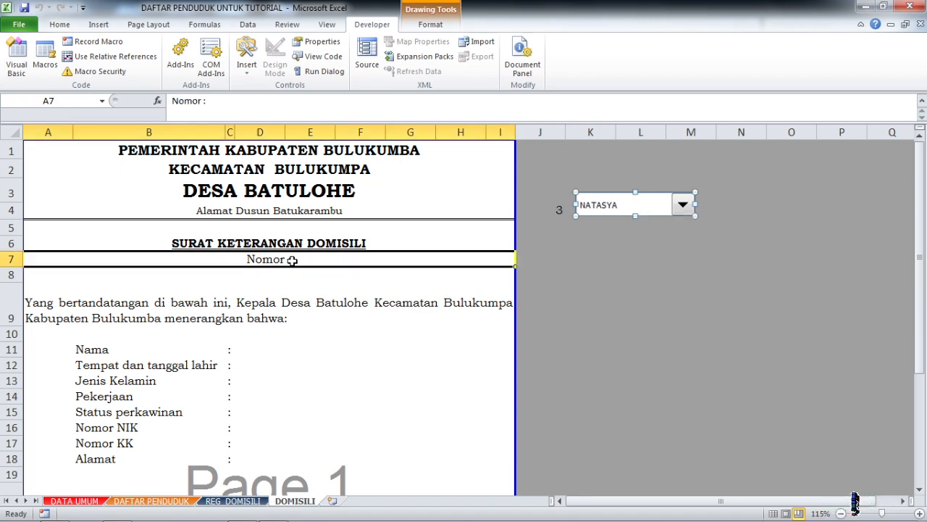
- Enter the formula =INDEX(domisili;J4;1) in cell D11 beside the Nama label
left_click(279, 349)
scroll(53, 356, "down", 1)
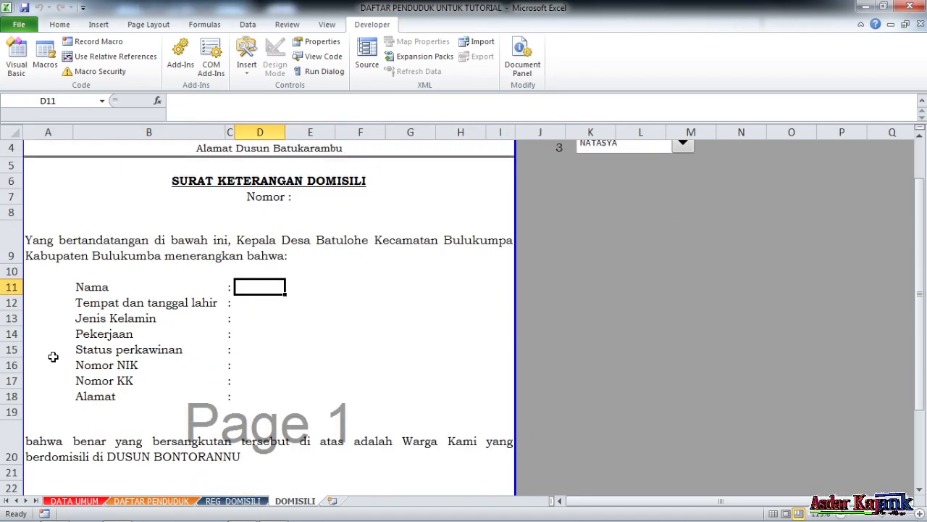
scroll(99, 223, "down", 1)
scroll(261, 281, "up", 2)
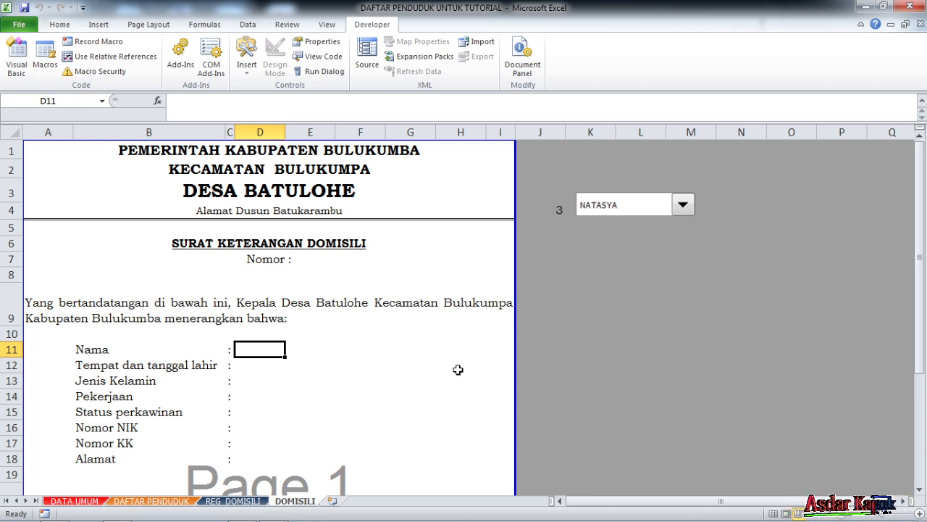
type("=")
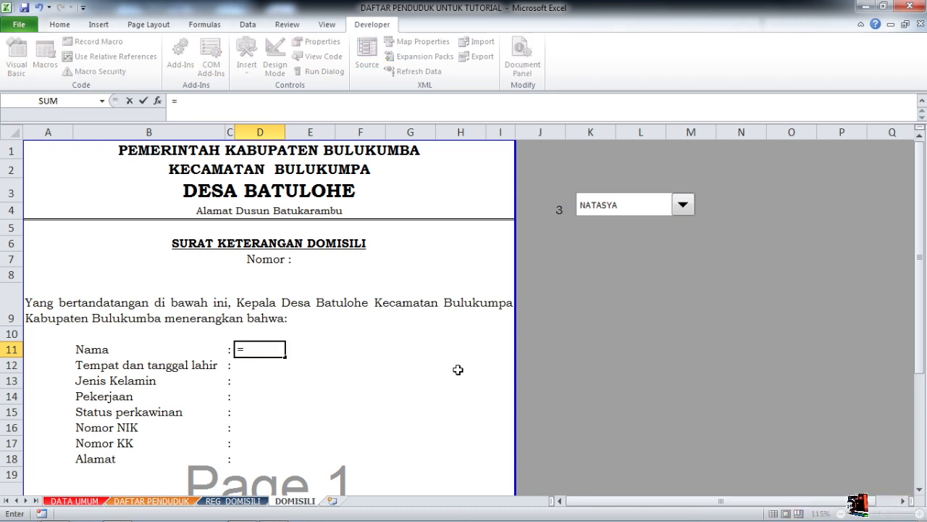
type("index")
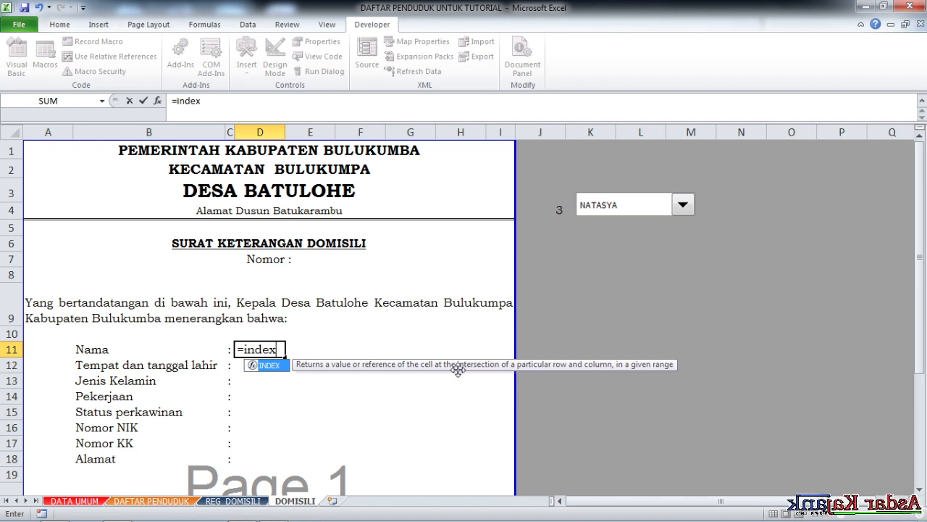
type("(")
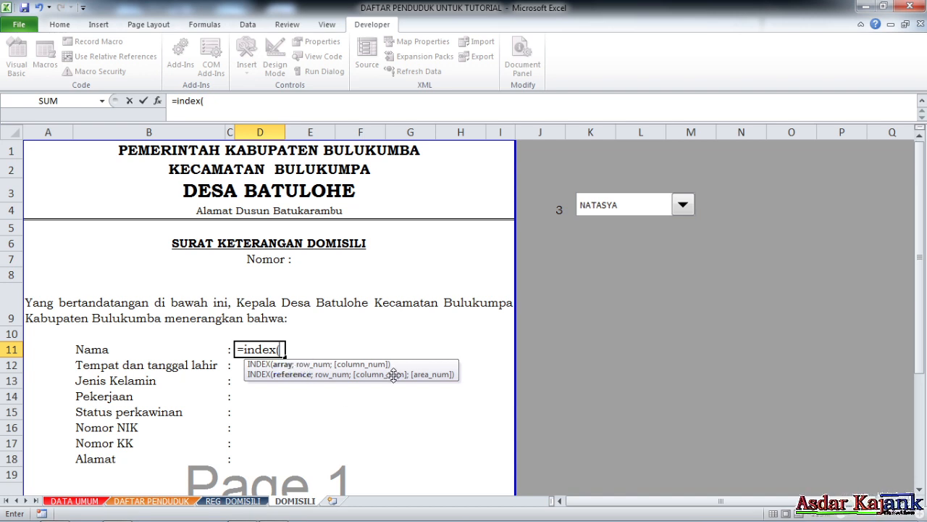
type("d")
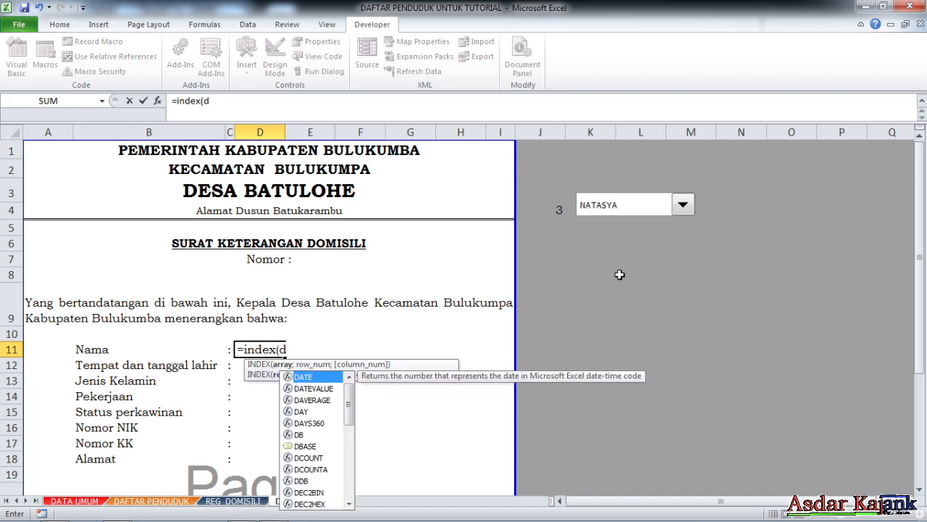
type("om")
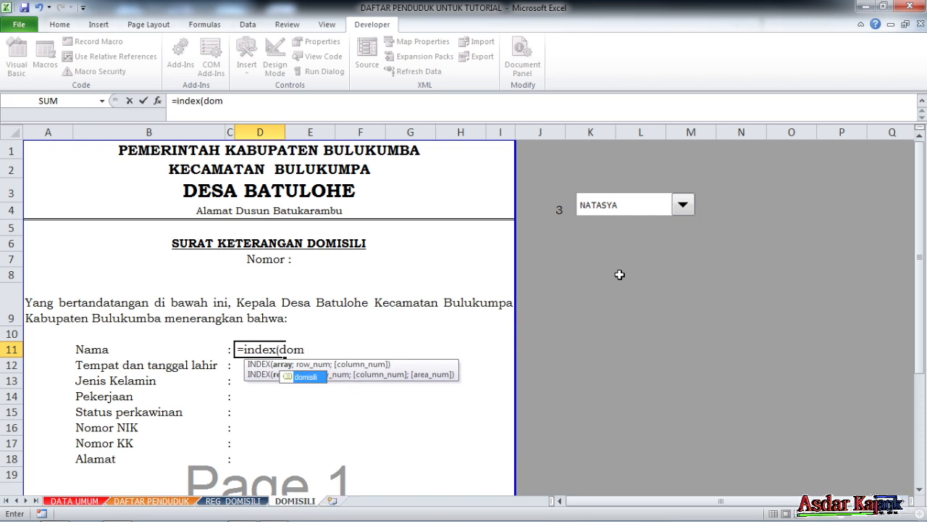
double_click(323, 377)
type(";")
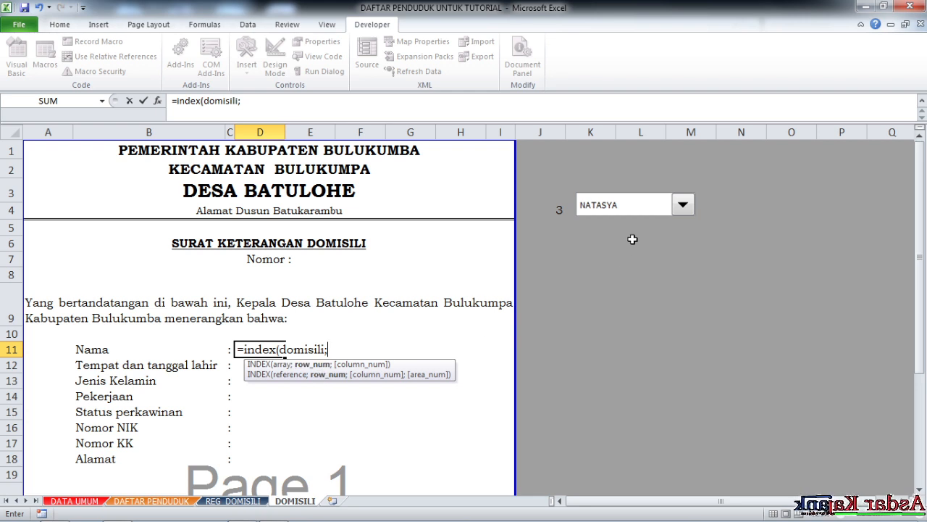
left_click(560, 210)
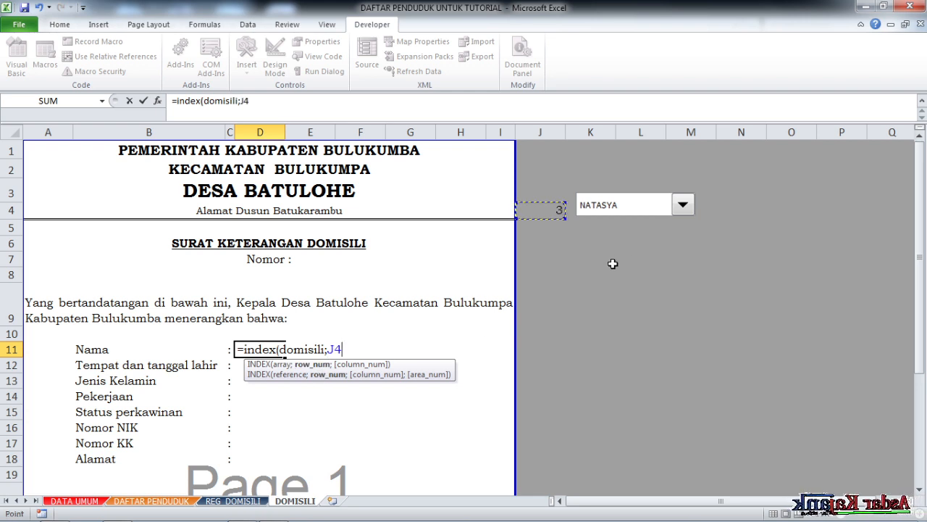
type(";1")
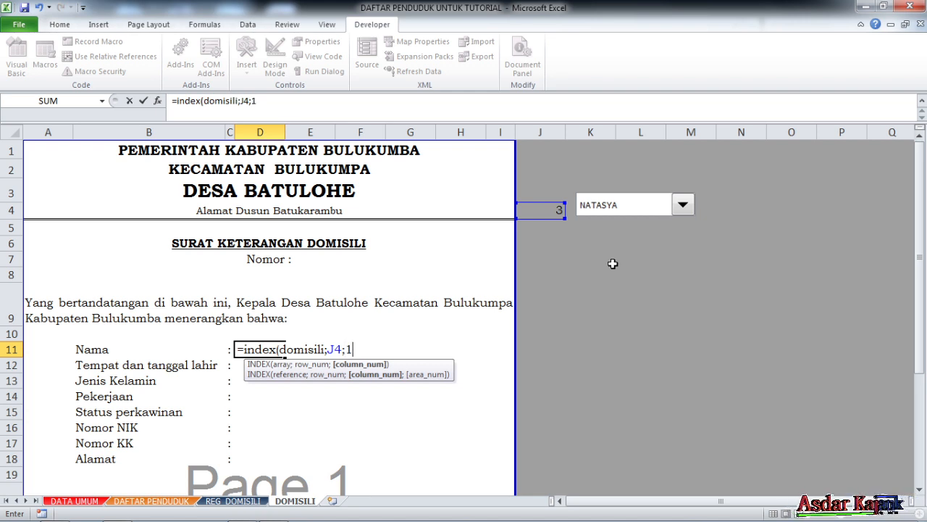
type(")")
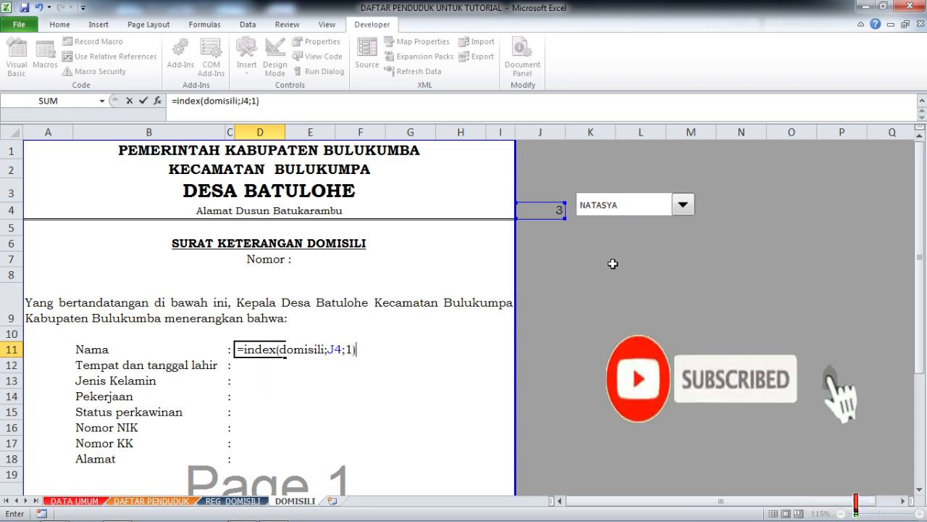
key("Return")
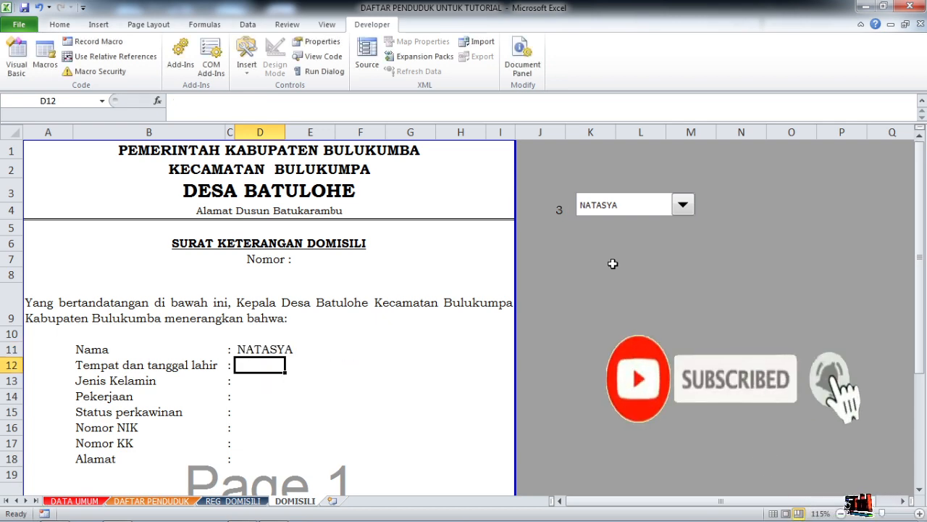
- Make the row reference in the Nama formula absolute so that it reads =INDEX(domisili;$J$4;1)
left_click(287, 346)
scroll(294, 369, "down", 2)
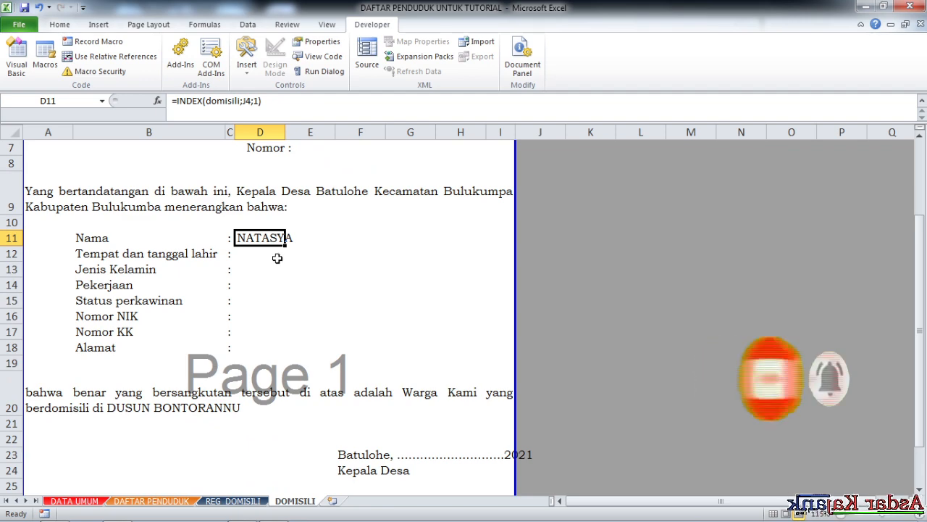
scroll(273, 164, "up", 2)
left_click(251, 101)
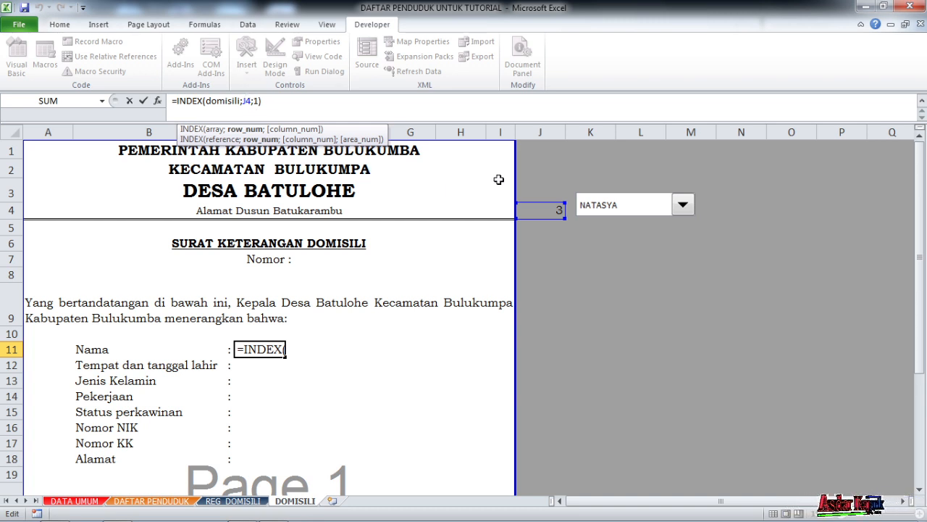
key("F4")
key("Return")
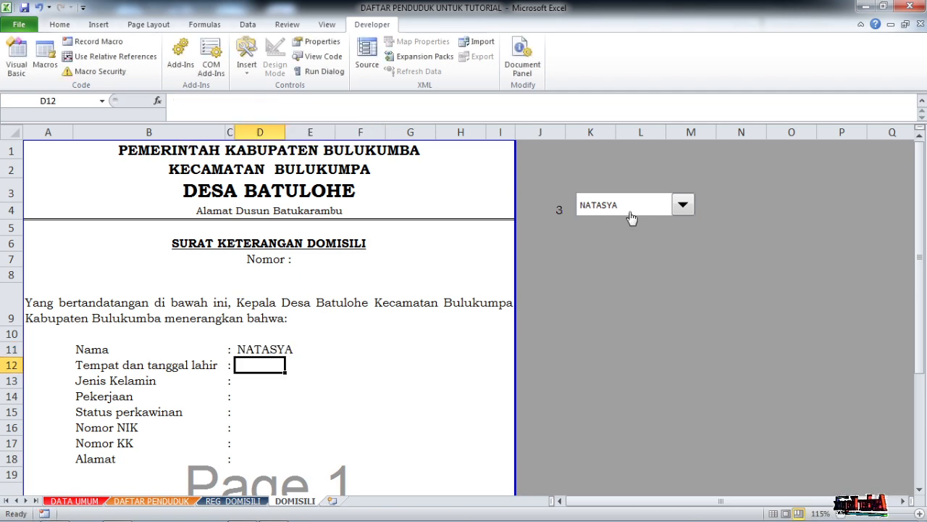
- Fill the INDEX formula from D11 down through D18 beside the remaining labels as far as Alamat, and select D12
scroll(373, 276, "down", 3)
left_click(253, 163)
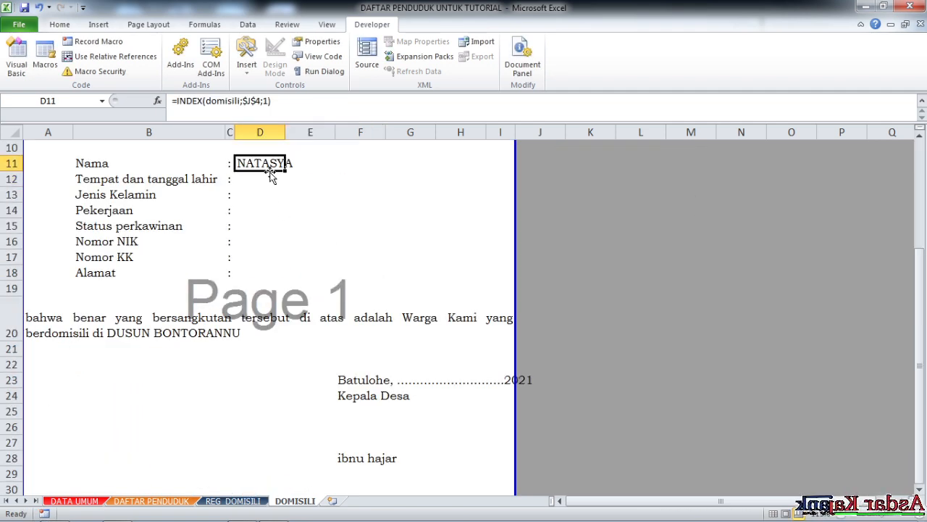
left_click_drag(286, 170, 290, 284)
left_click(370, 239)
scroll(303, 257, "up", 3)
scroll(305, 270, "down", 3)
left_click(253, 178)
scroll(253, 178, "up", 3)
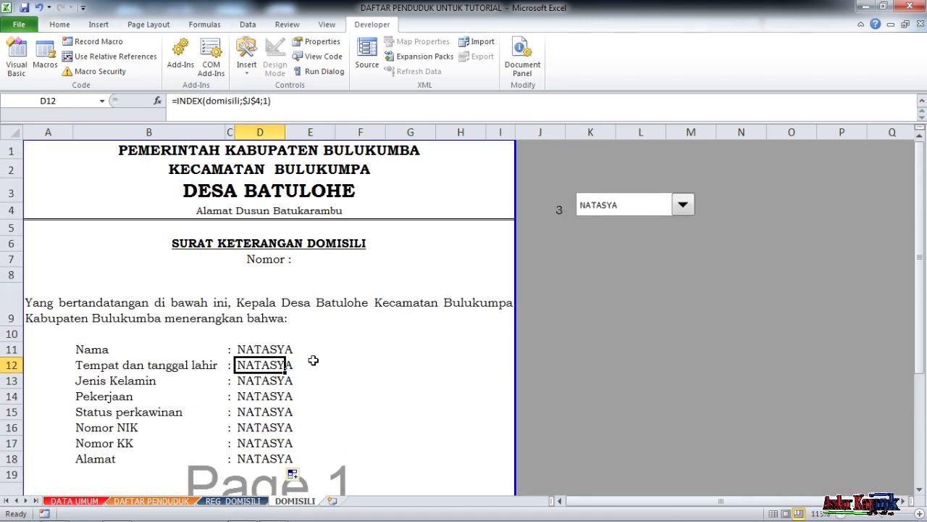
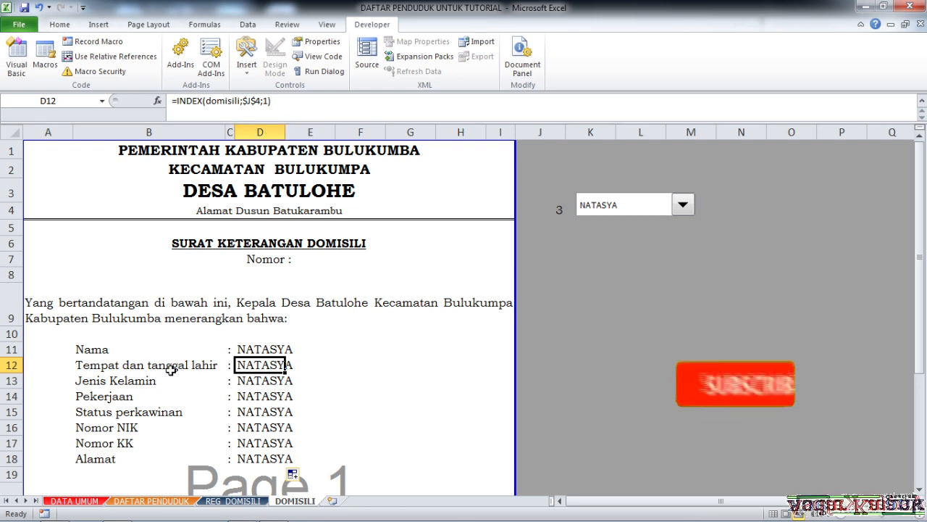
- Using the domisili range's column order, set the D12 formula to =INDEX(domisili;$J$4;3) and check the birthplace against the REG_DOMISILI register
left_click(233, 501)
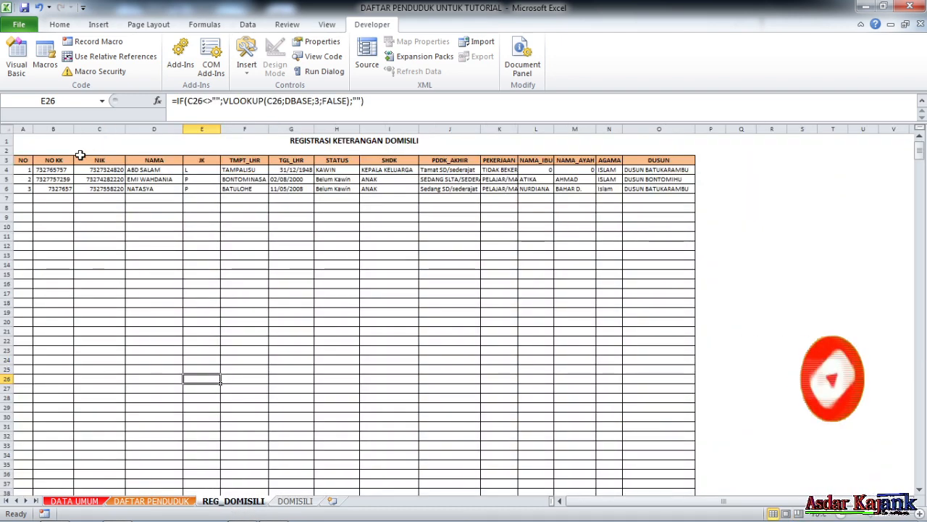
left_click(102, 100)
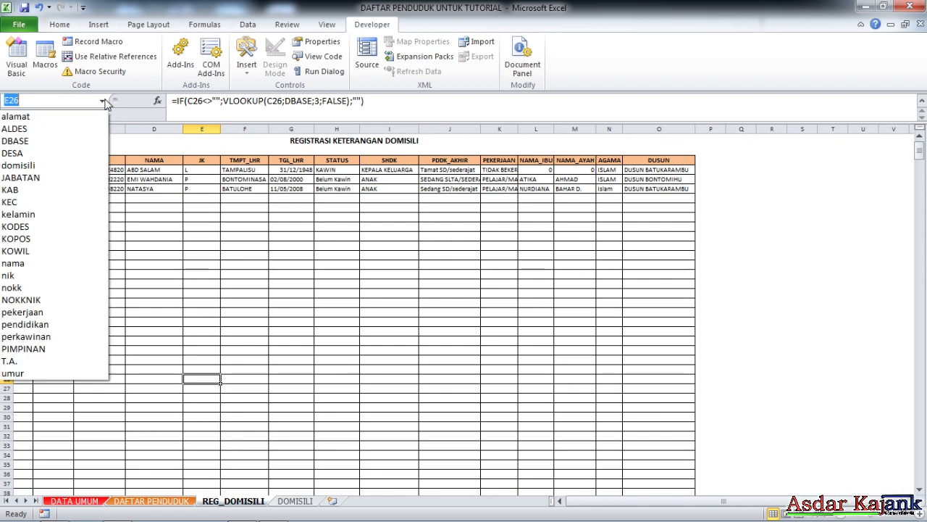
left_click(52, 168)
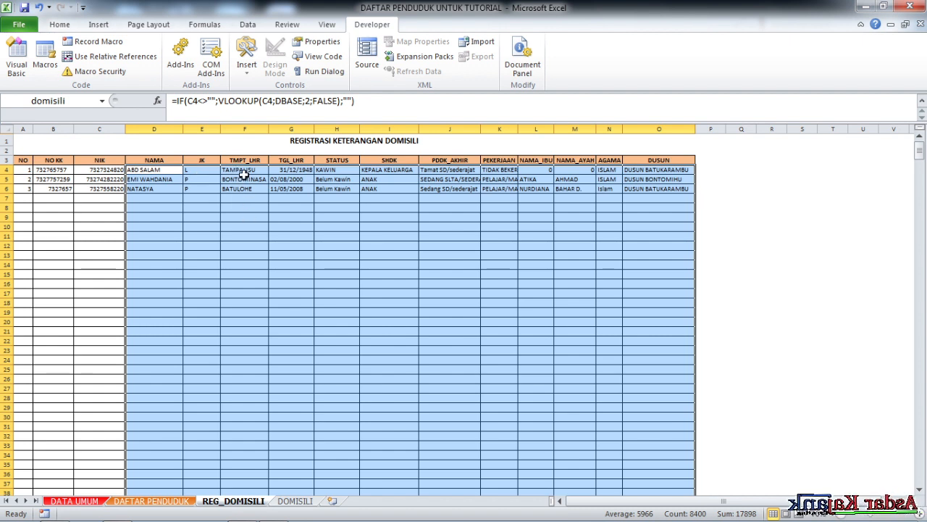
left_click(295, 500)
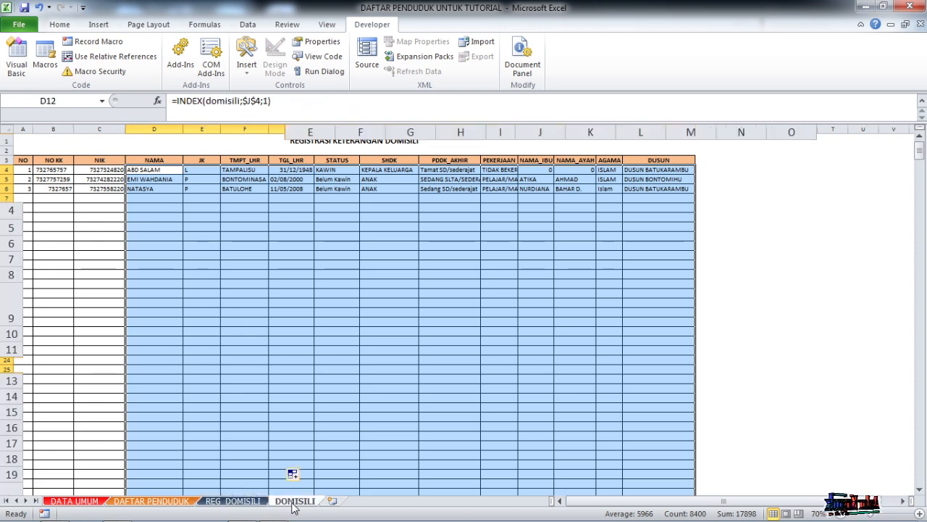
left_click(268, 101)
key("BackSpace")
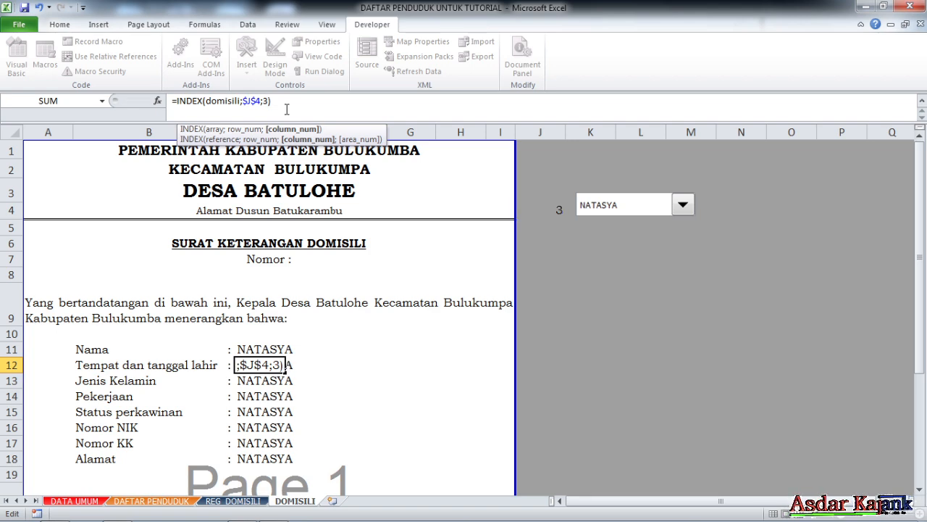
key("Return")
left_click(249, 369)
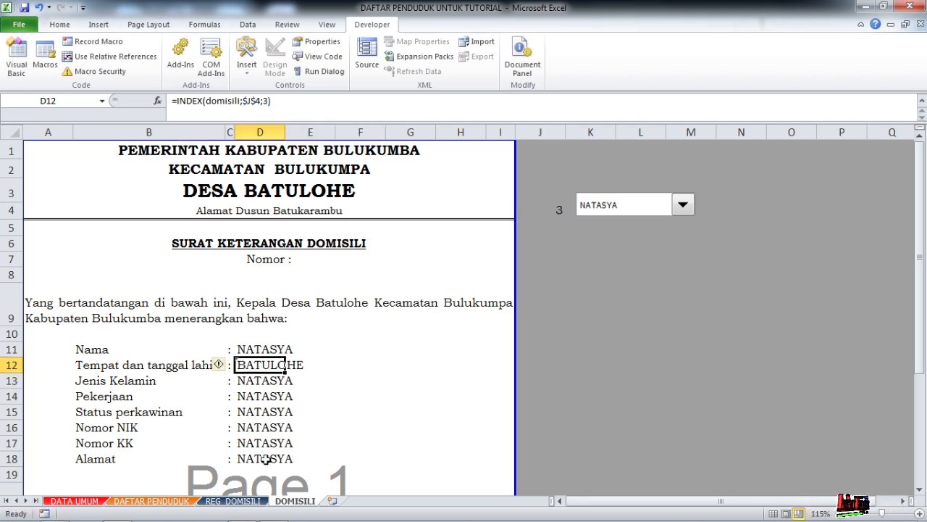
left_click(232, 501)
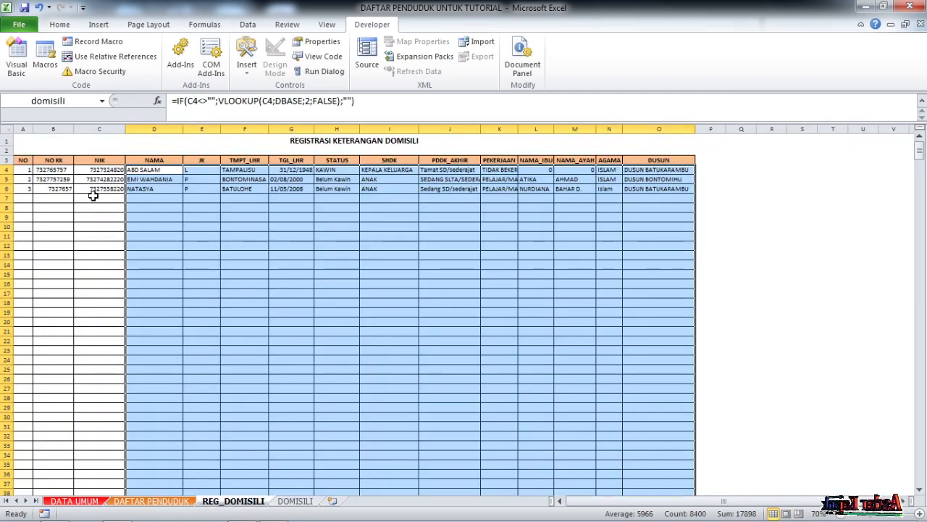
left_click(239, 188)
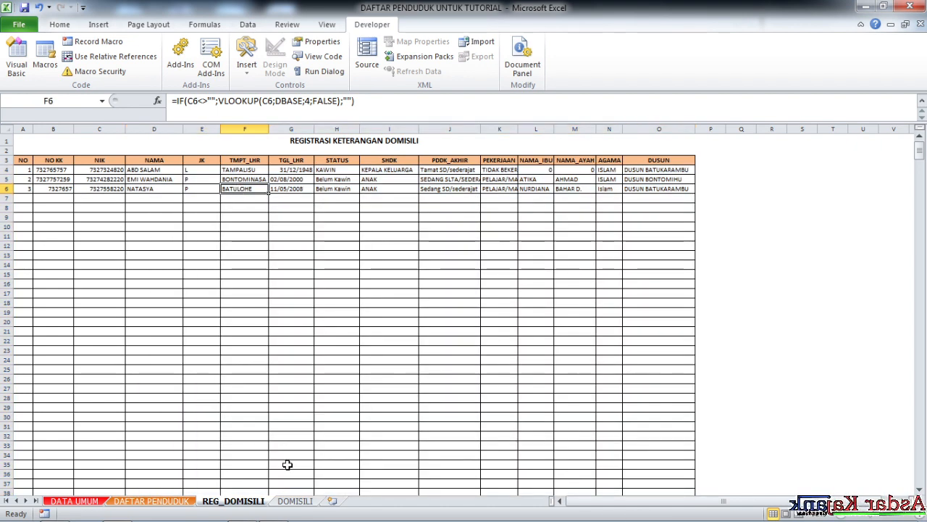
left_click(295, 501)
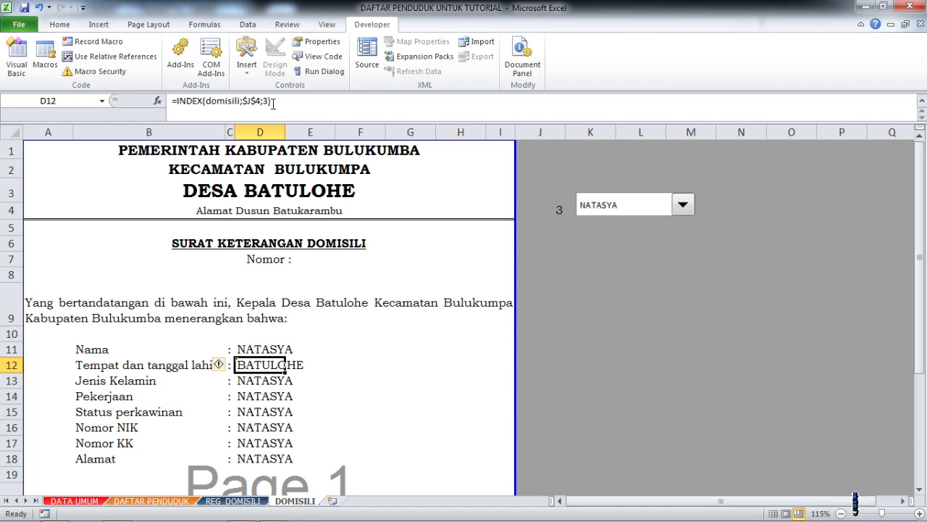
- Extend the D12 formula with a comma separator and a second lookup for the birth date: &", "&INDEX(domisili;$J$4;4)
left_click_drag(176, 102, 275, 100)
key("ctrl+c")
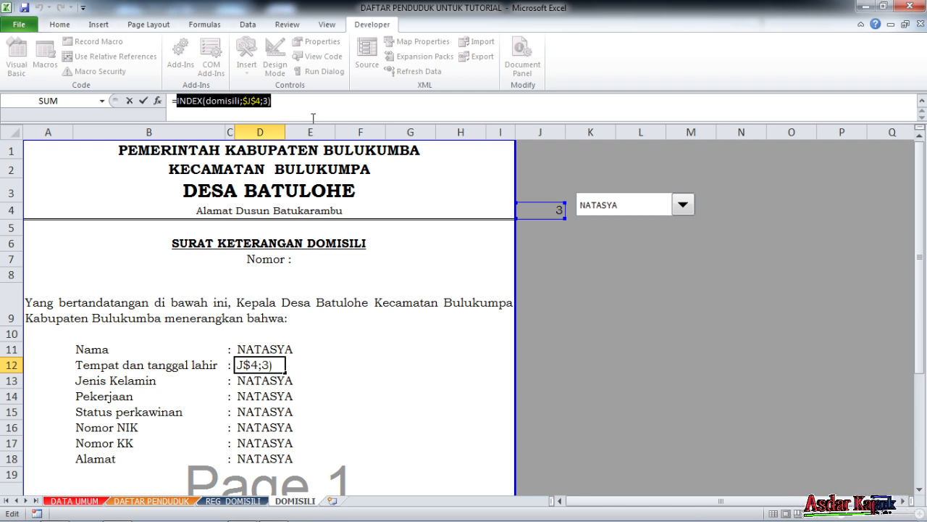
left_click(305, 105)
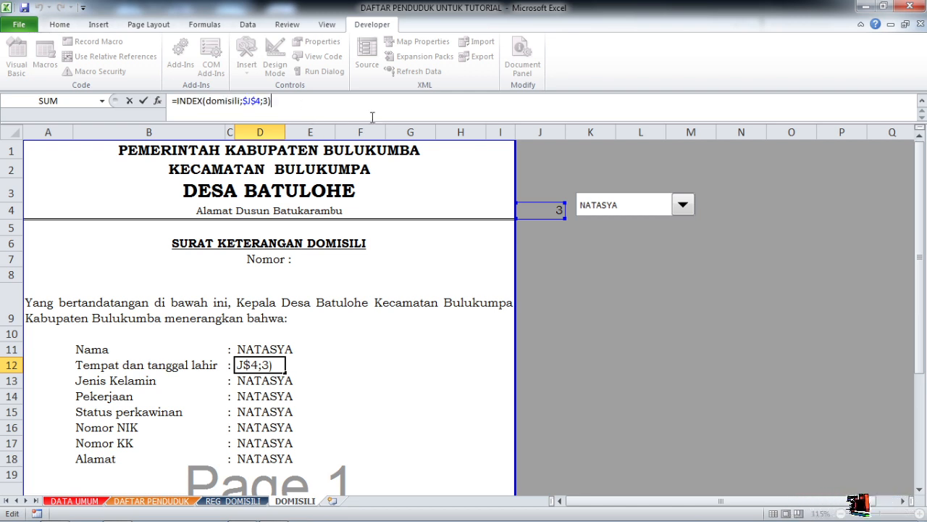
type("&")
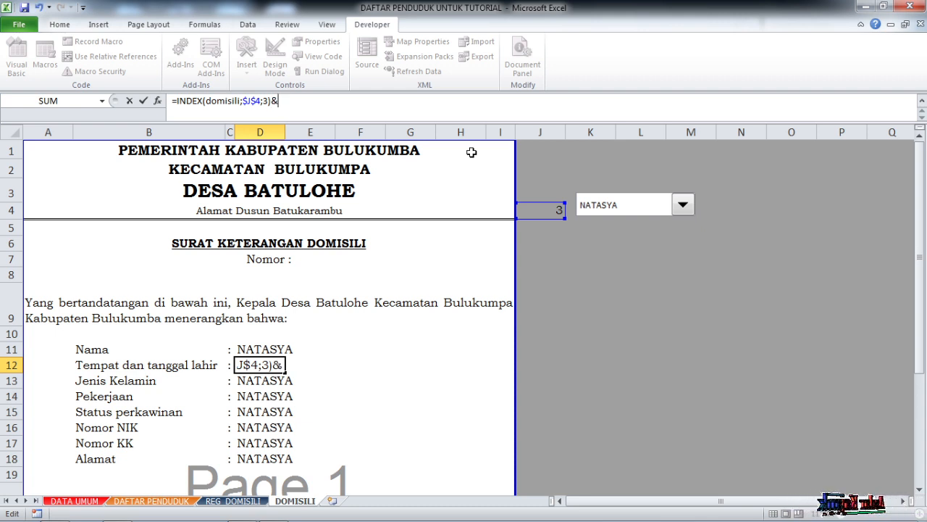
type("\",")
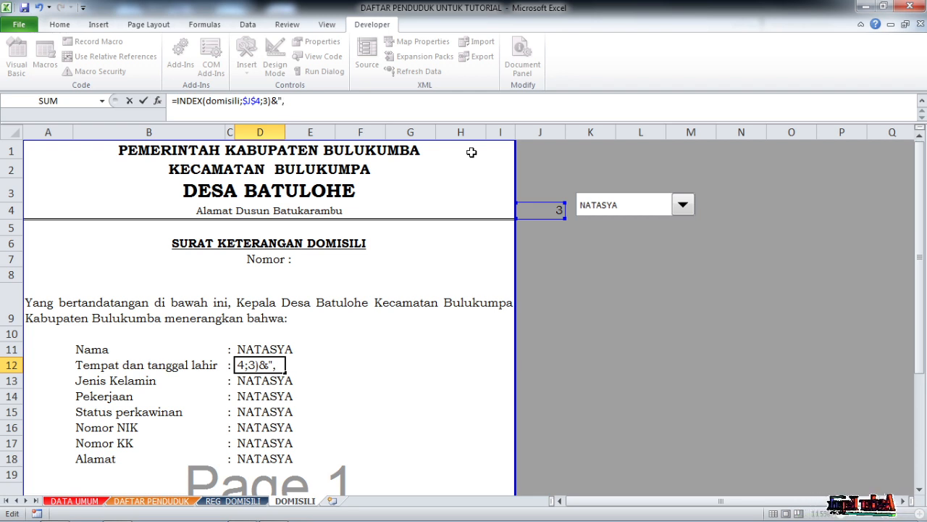
type("&")
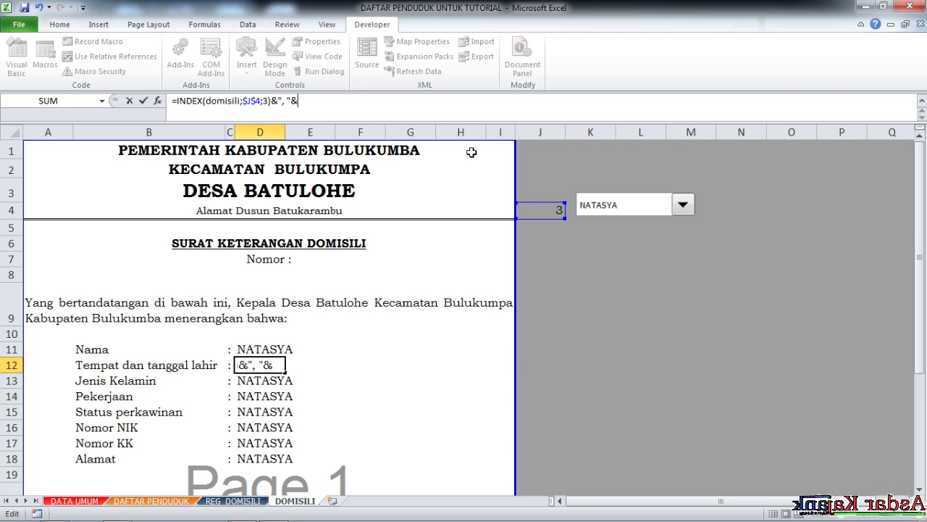
key("ctrl+v")
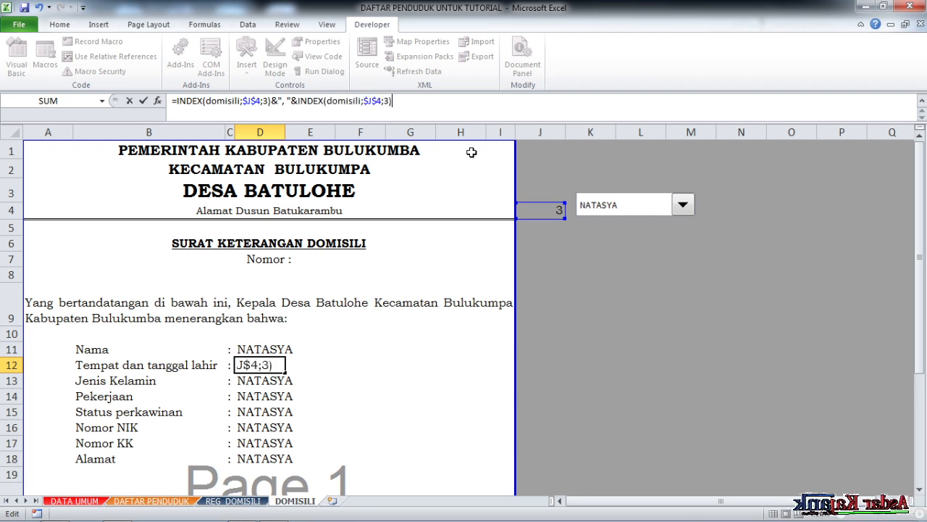
left_click(390, 101)
key("BackSpace")
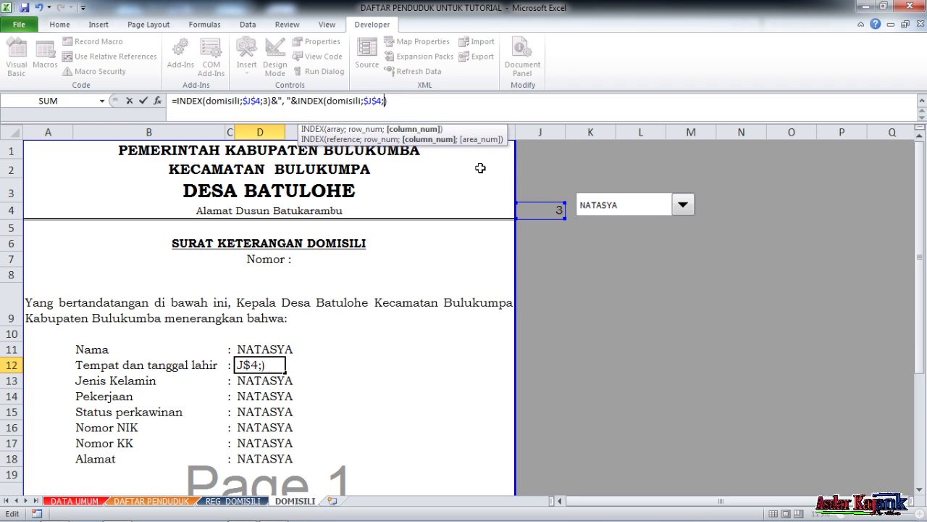
type("4")
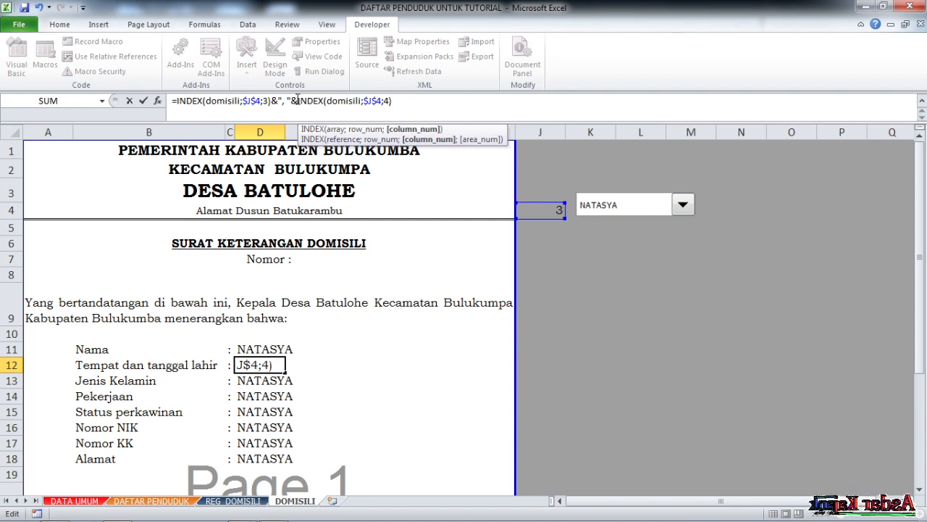
- Wrap the birth date lookup in D12 in a TEXT function with the format "dd mmmm yyyyy" and enter the formula
left_click(297, 100)
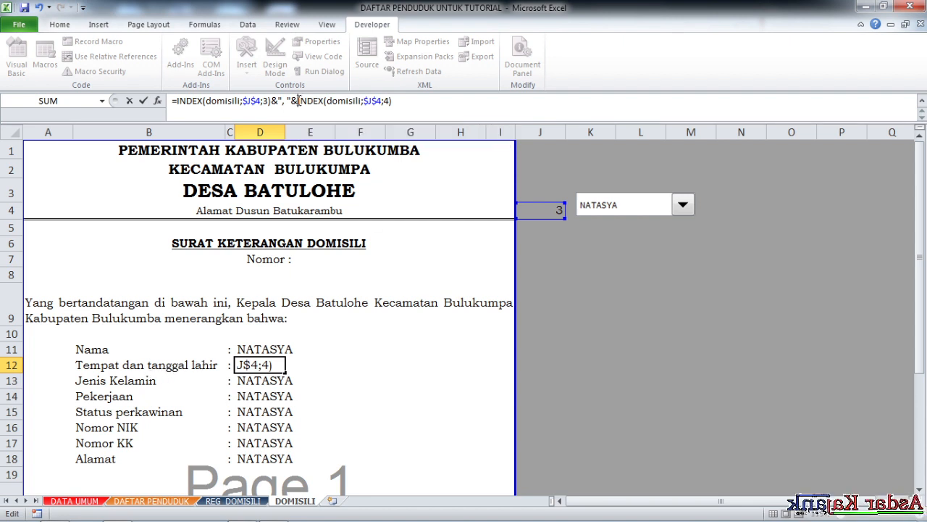
type("tex")
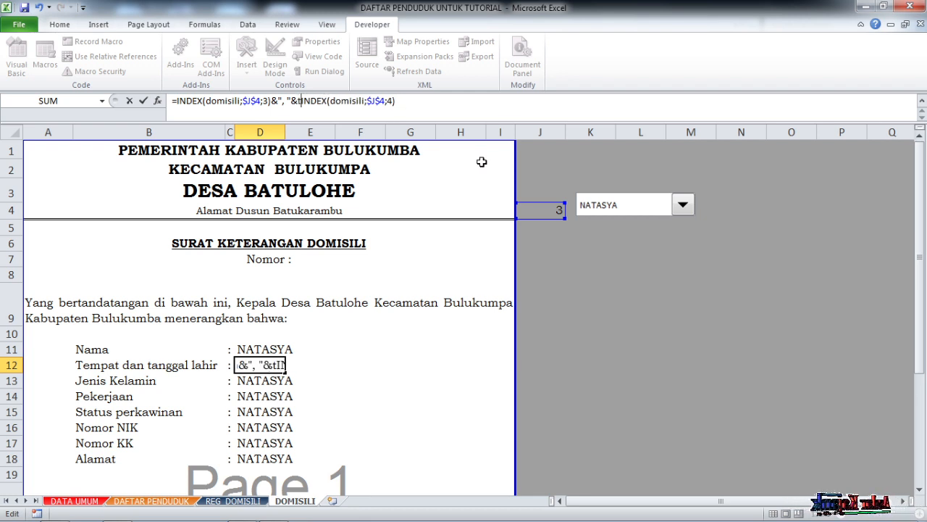
type("t(")
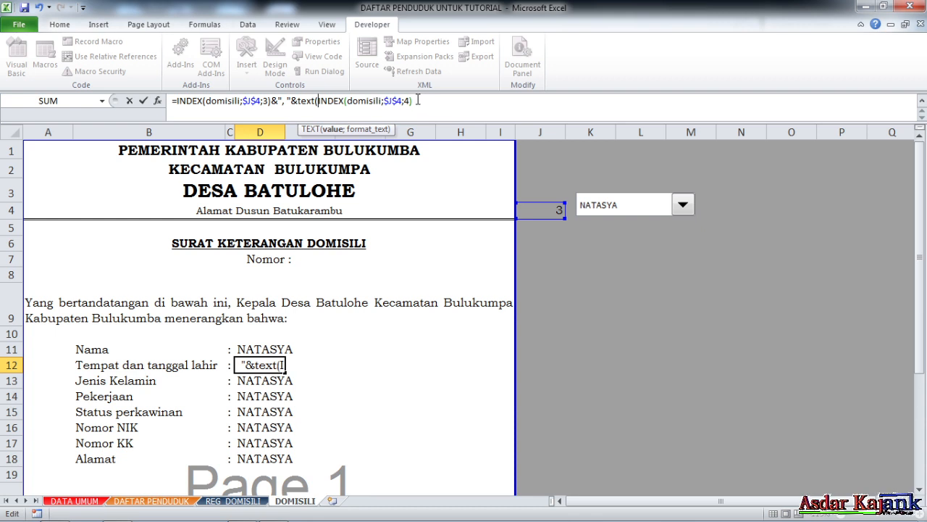
type(";")
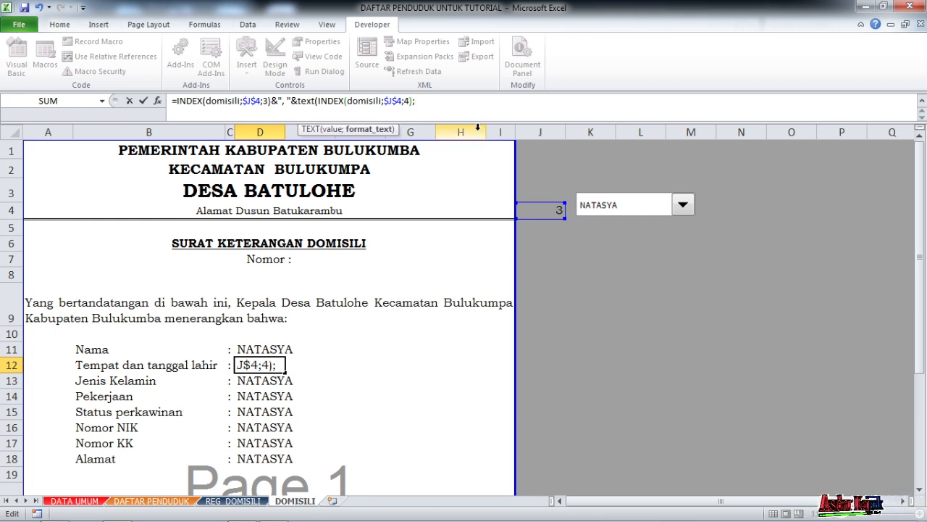
type("\"dd")
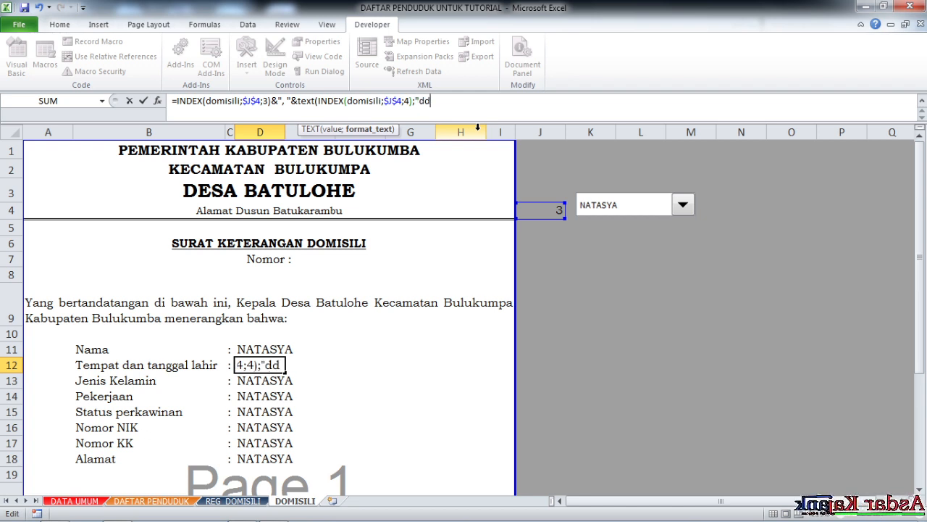
type(" mmm")
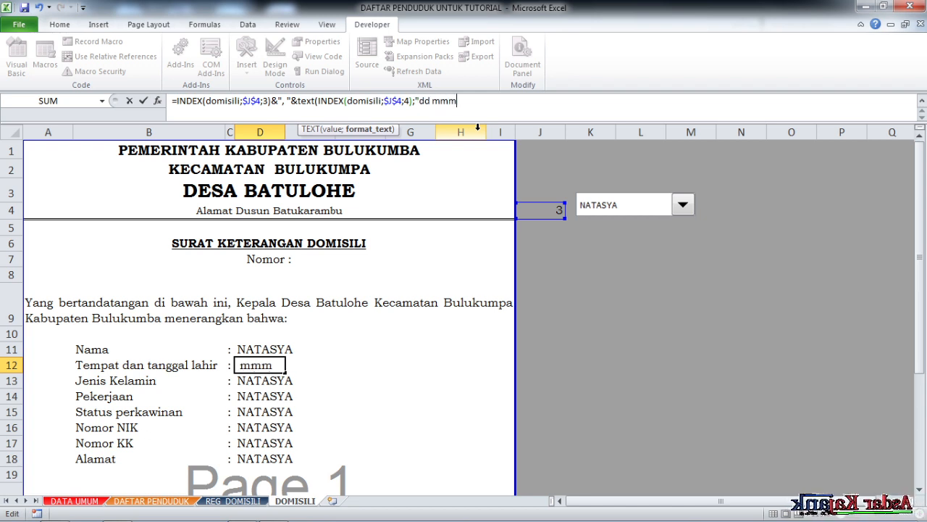
type("m yyy")
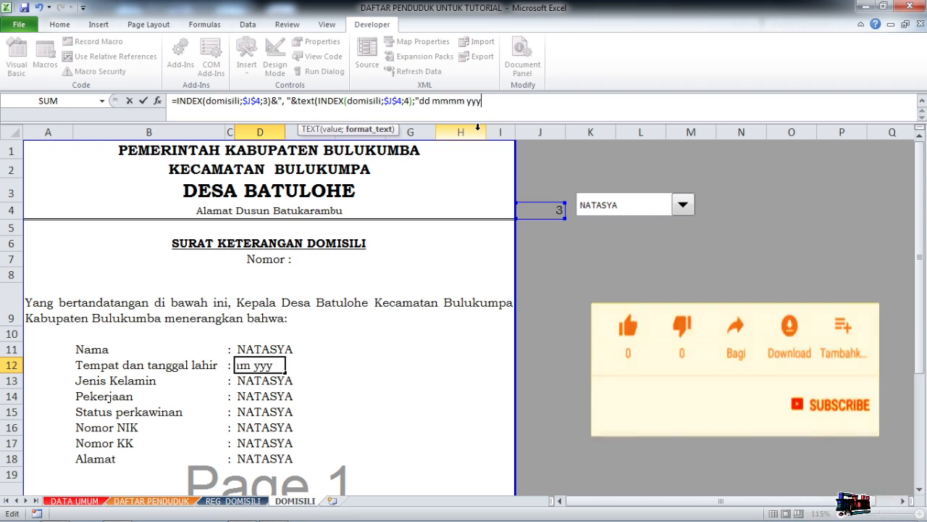
type("yy\"")
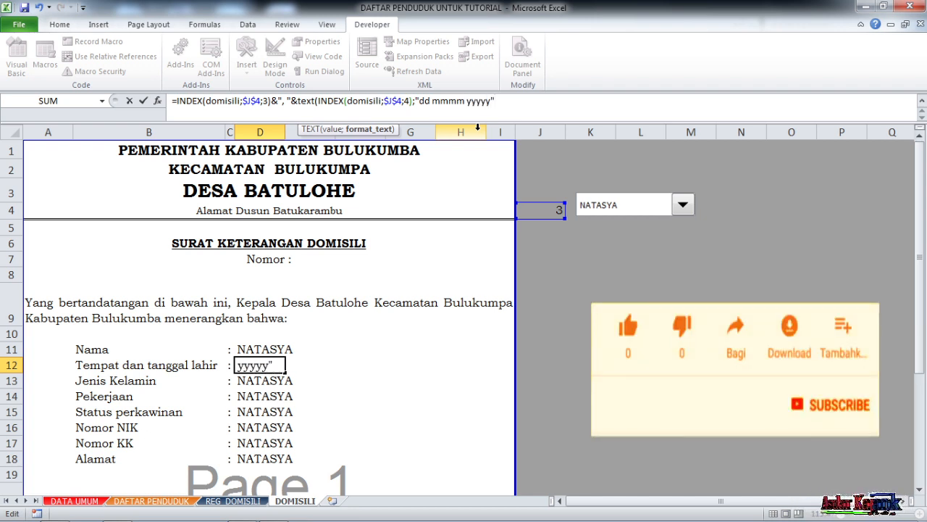
type(")")
key("Return")
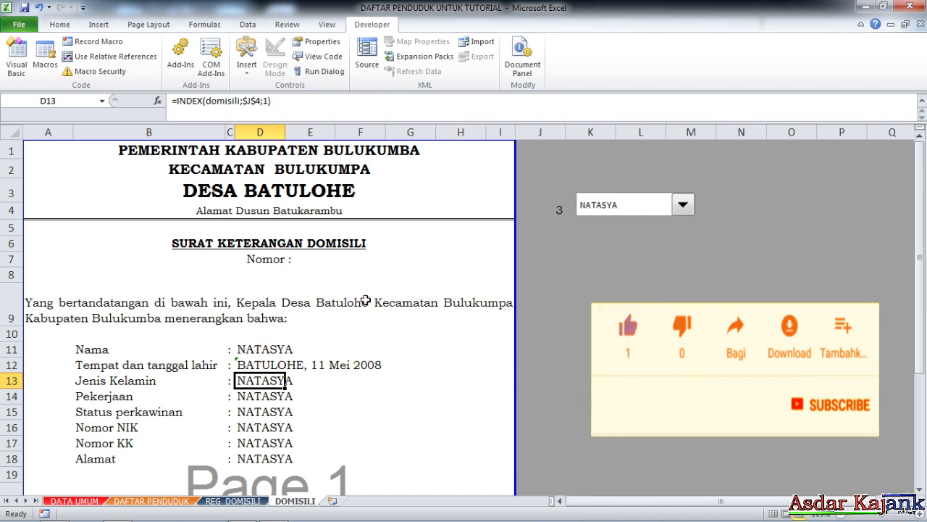
- Check the birth date in the REG_DOMISILI register and set the Jenis Kelamin formula in D13 to =INDEX(domisili;$J$4;2)
scroll(266, 269, "down", 3)
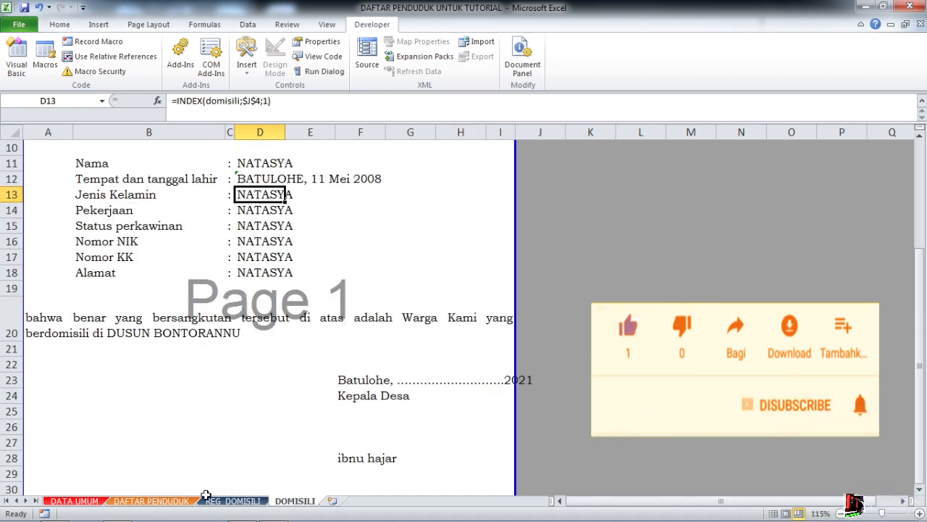
left_click(232, 500)
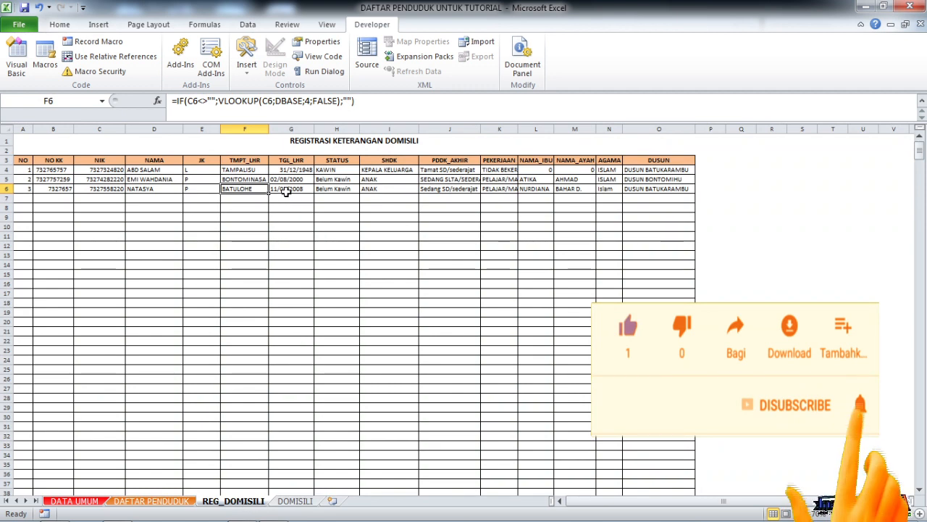
left_click(295, 501)
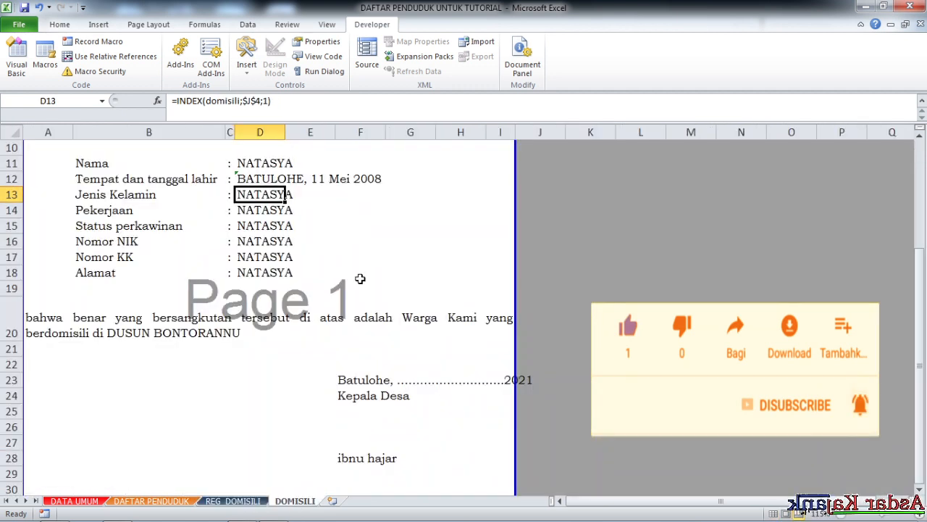
scroll(341, 245, "up", 1)
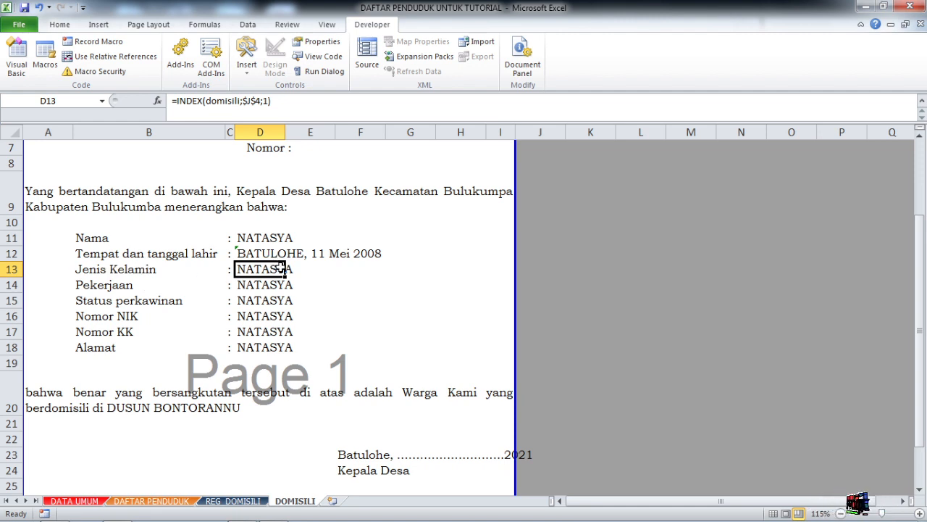
left_click(268, 101)
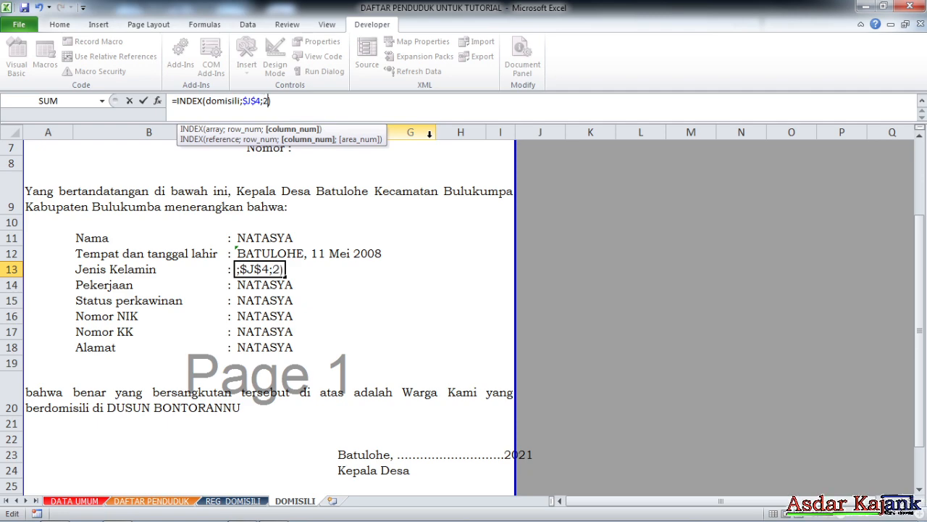
key("Return")
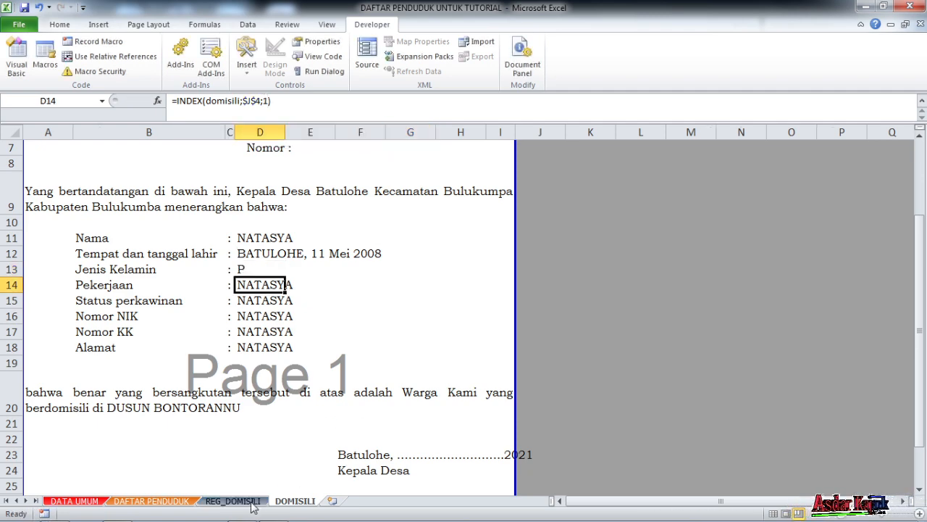
- Check the domisili range's column order in REG_DOMISILI and set the Pekerjaan formula in D14 to =INDEX(domisili;$J$4;8)
left_click(233, 501)
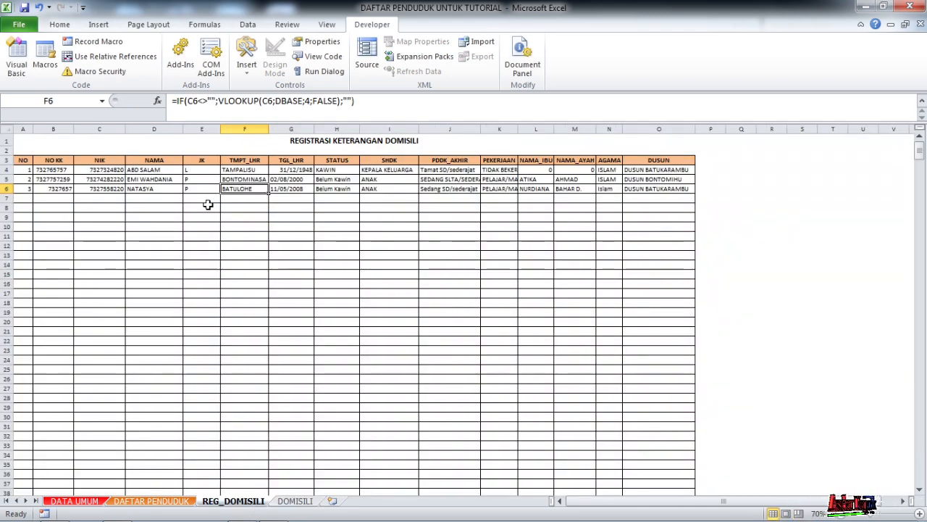
left_click(102, 101)
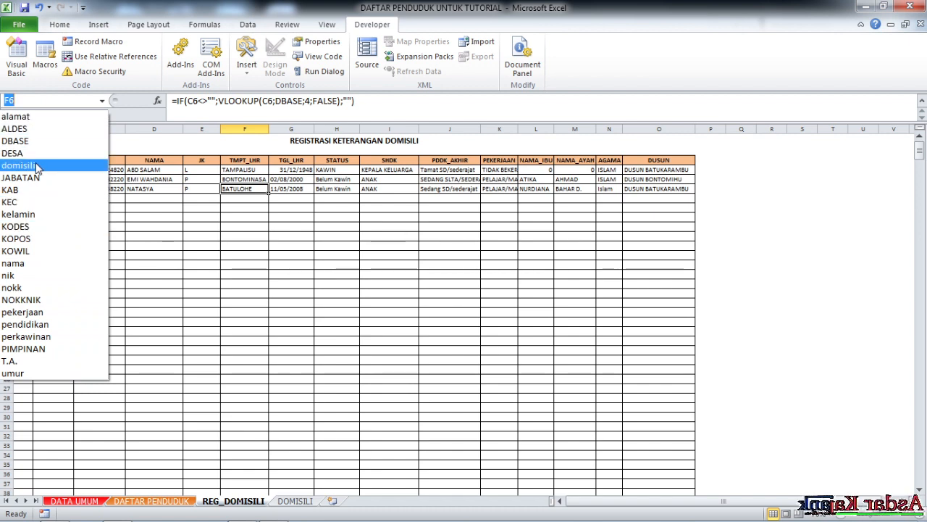
left_click(31, 165)
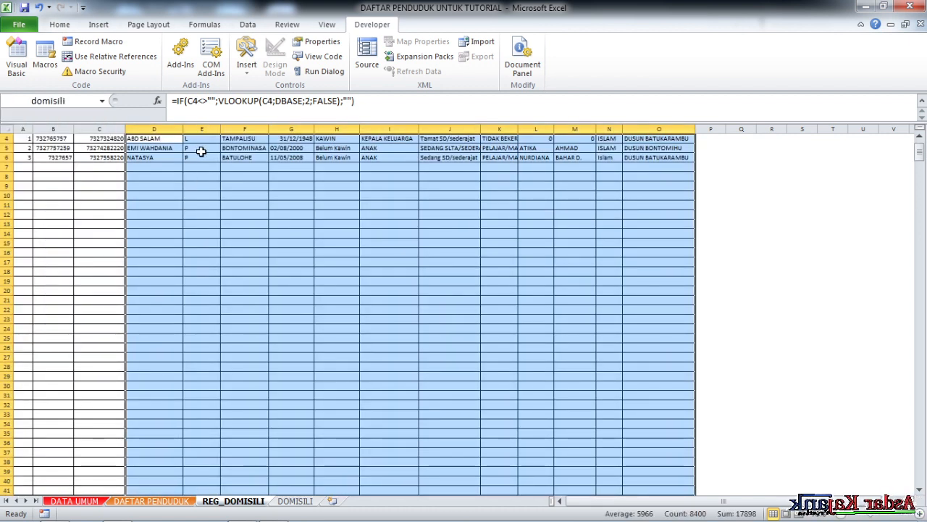
left_click(297, 500)
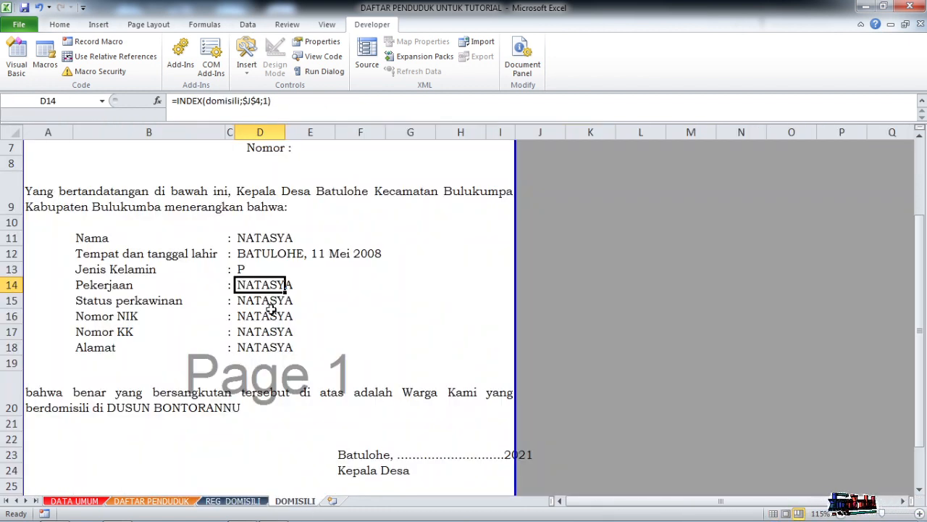
left_click(233, 501)
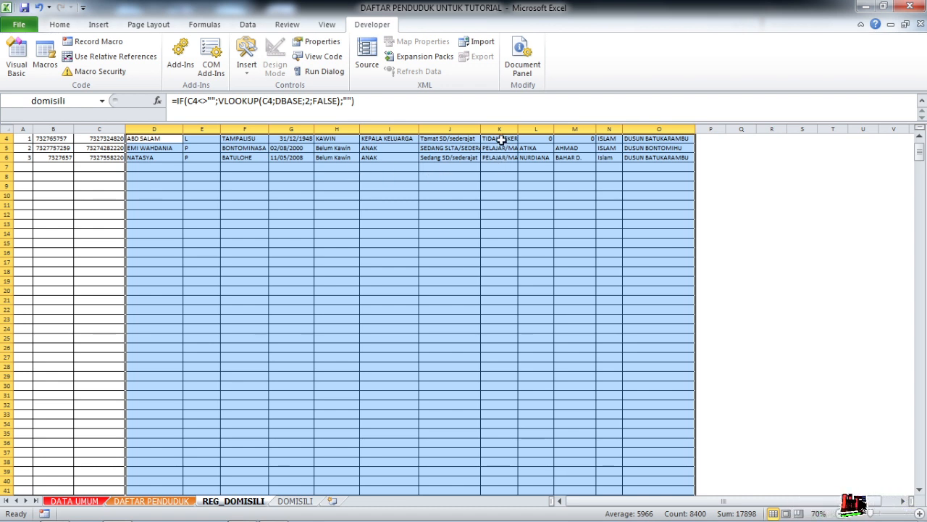
scroll(502, 156, "up", 1)
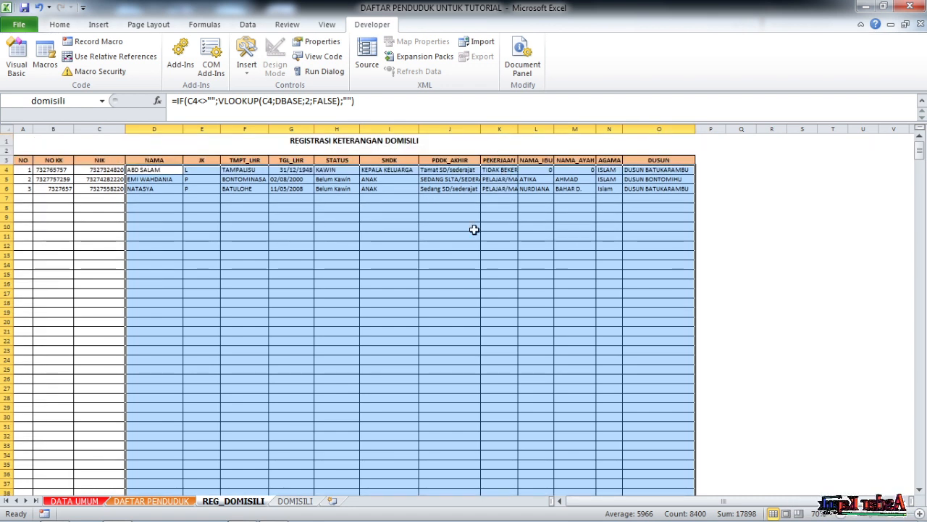
left_click(291, 501)
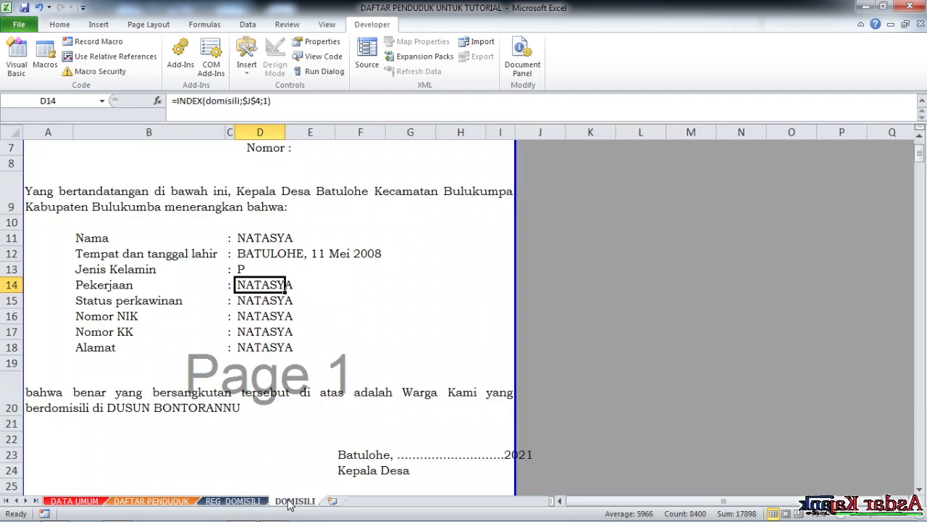
left_click(268, 101)
key("BackSpace")
type("8")
key("Return")
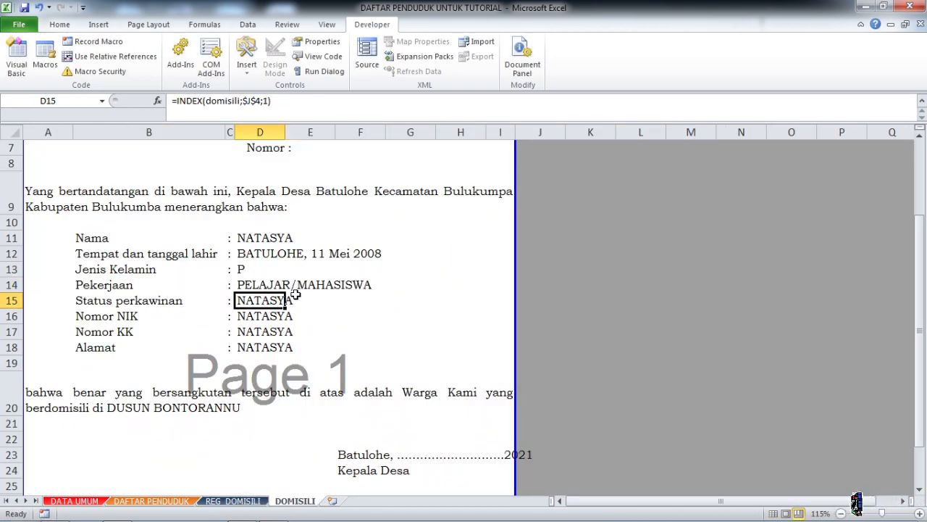
- Check the STATUS column's place in the register and set the Status perkawinan formula in D15 to =INDEX(domisili;$J$4;5)
left_click(257, 504)
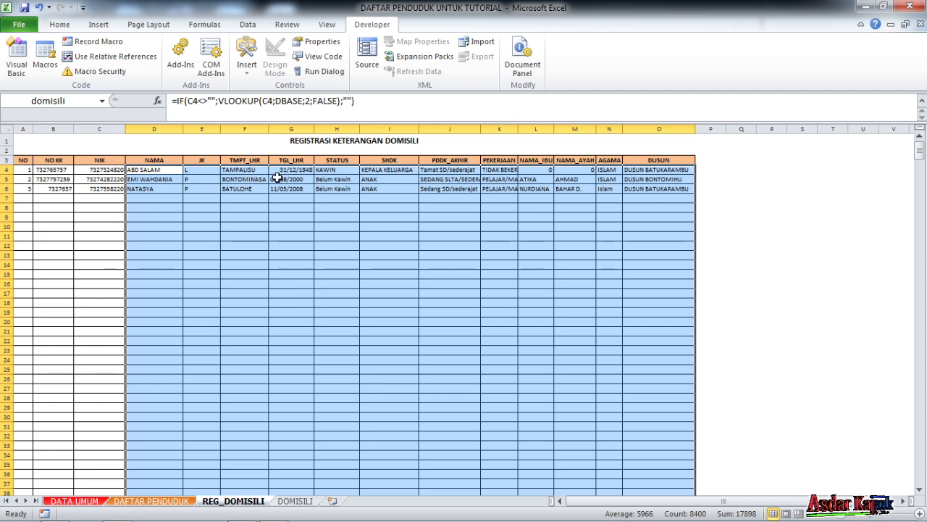
left_click(288, 504)
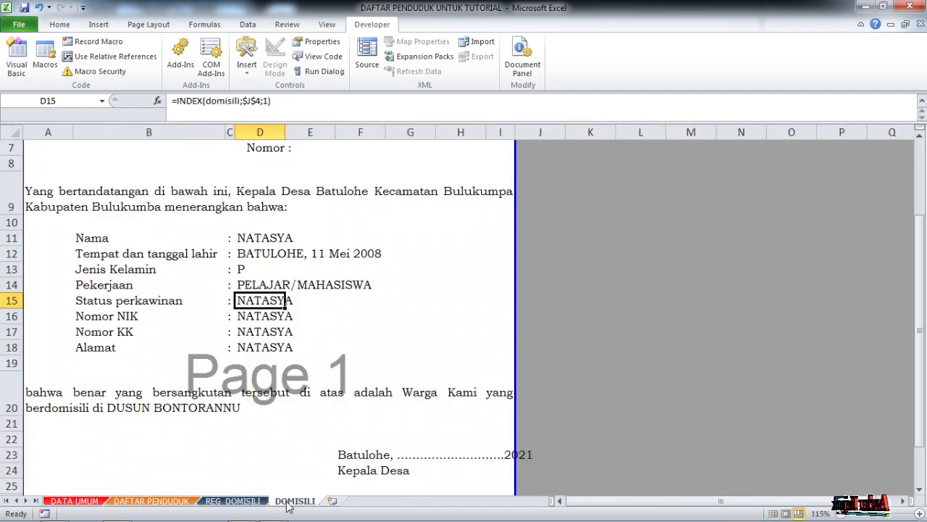
left_click(267, 100)
key("BackSpace")
type("1")
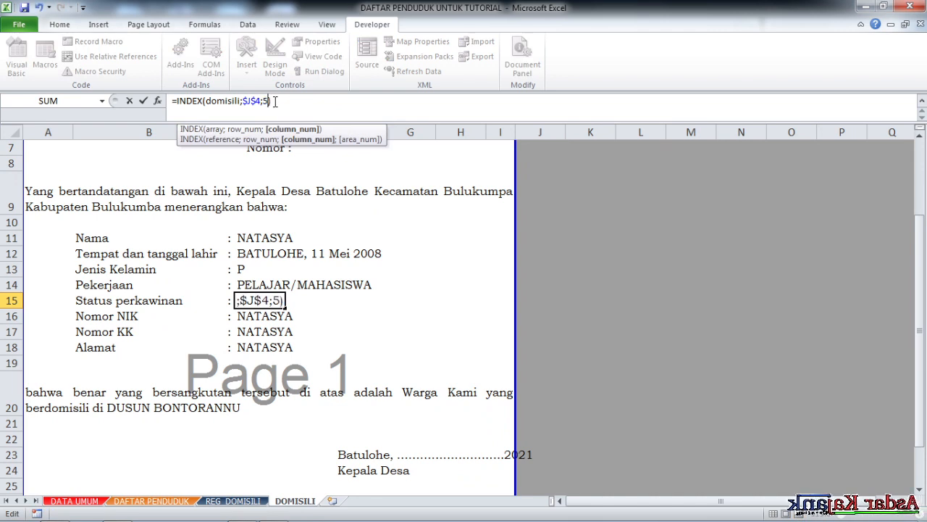
key("Return")
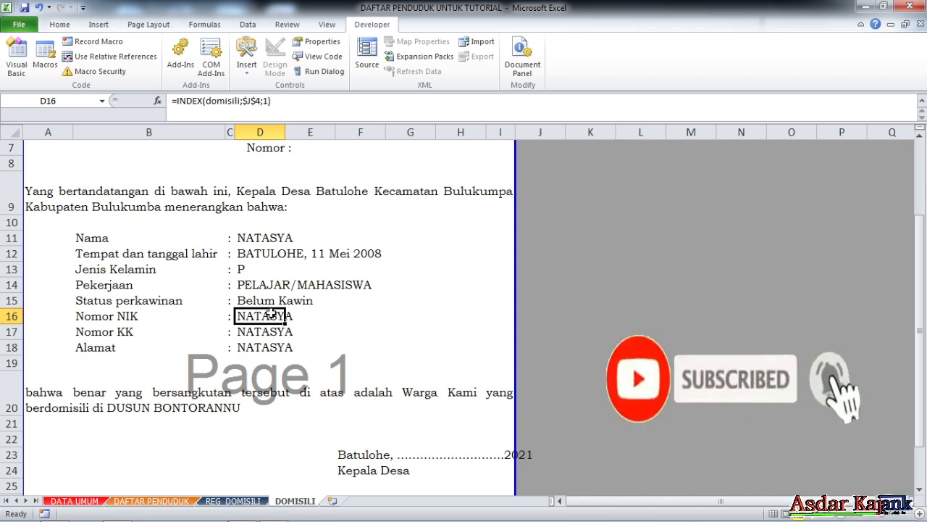
- Replace the domisili range in the Nomor NIK formula with NOKKNIK and its second column, making D16 =INDEX(NOKKNIK;$J$4;2)
left_click(243, 101)
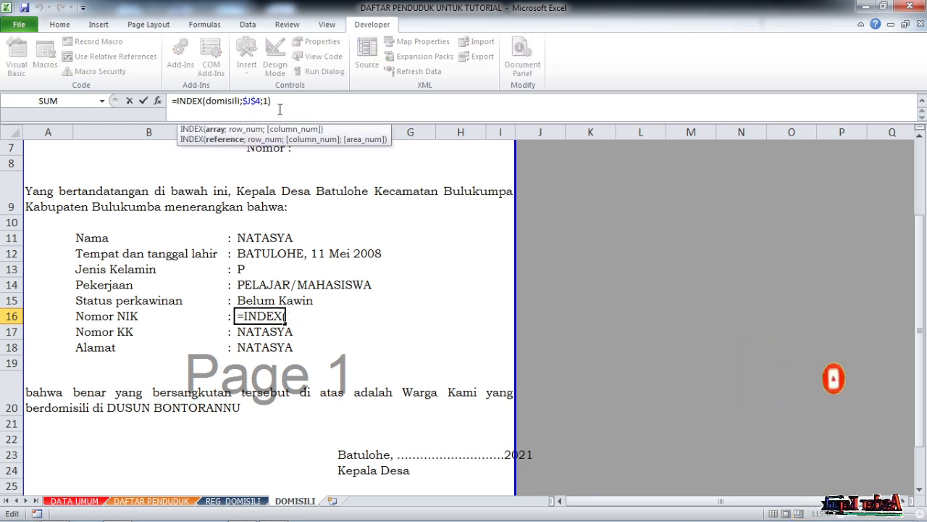
key("BackSpace")
key("BackSpace")
key("BackSpace")
key("BackSpace")
key("BackSpace")
key("BackSpace")
key("BackSpace")
key("BackSpace")
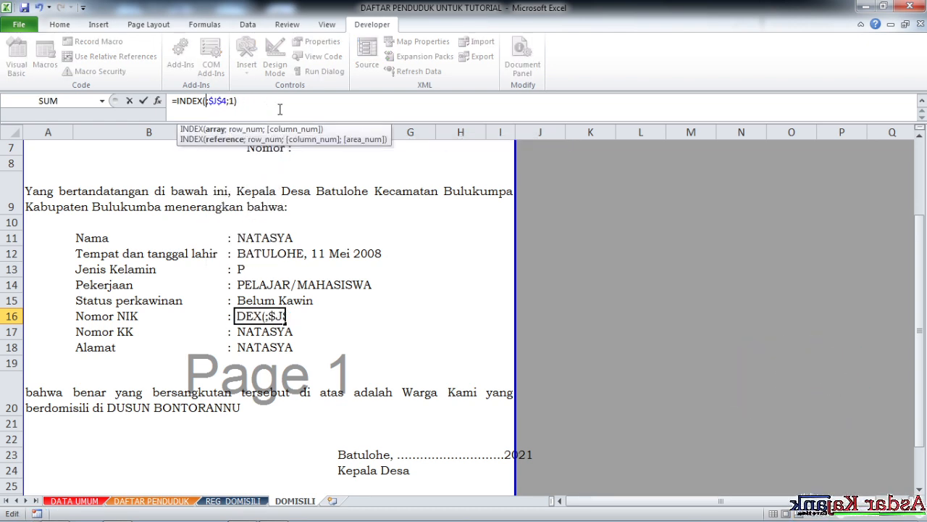
type("no")
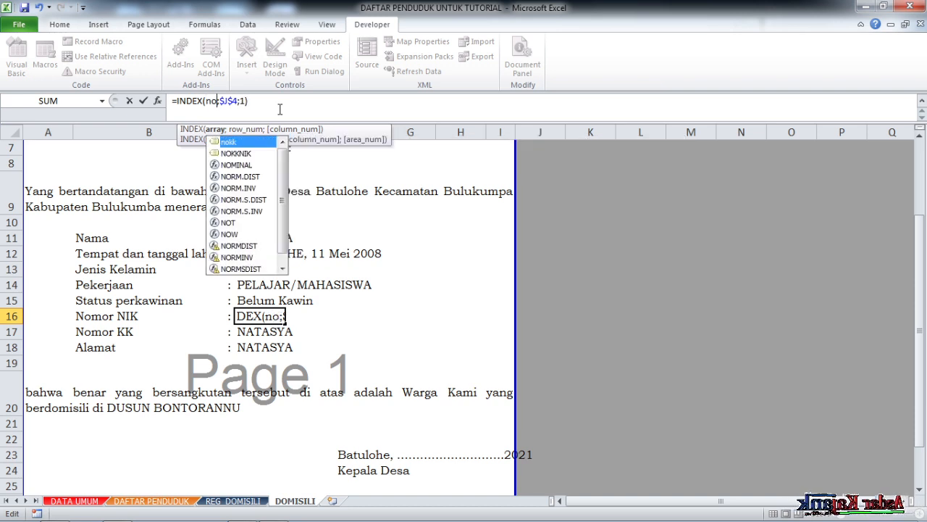
double_click(236, 154)
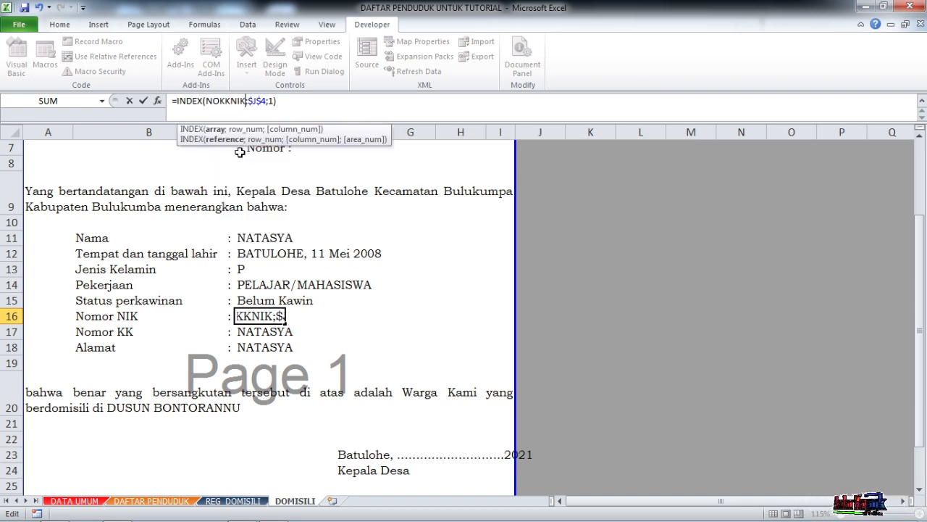
left_click(280, 102)
key("Return")
- Examine which columns the NOKKNIK range covers in REG_DOMISILI and compare their order with the D16 formula
left_click(236, 501)
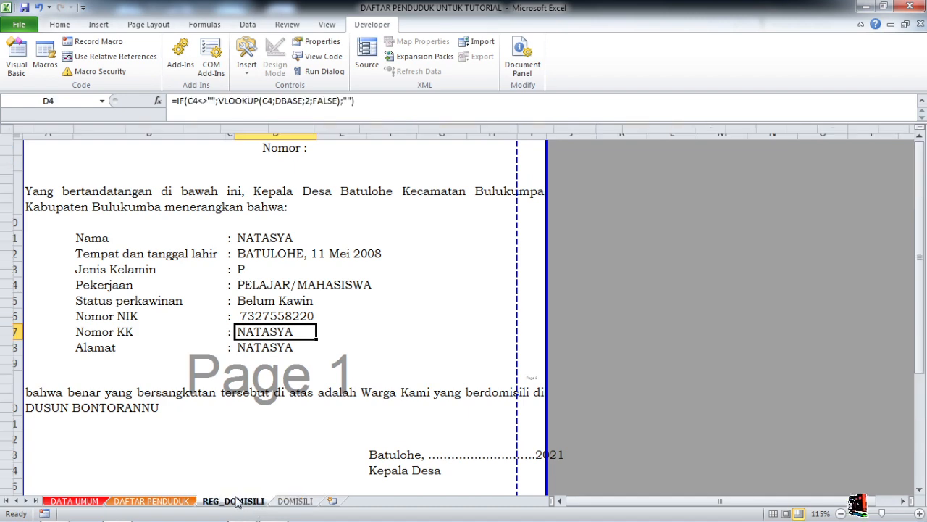
left_click(103, 101)
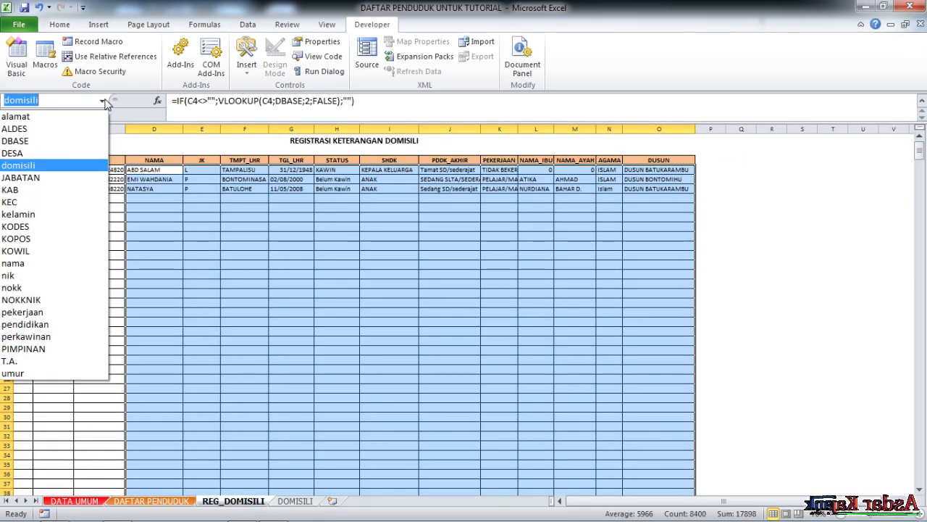
left_click(41, 303)
scroll(100, 168, "up", 1)
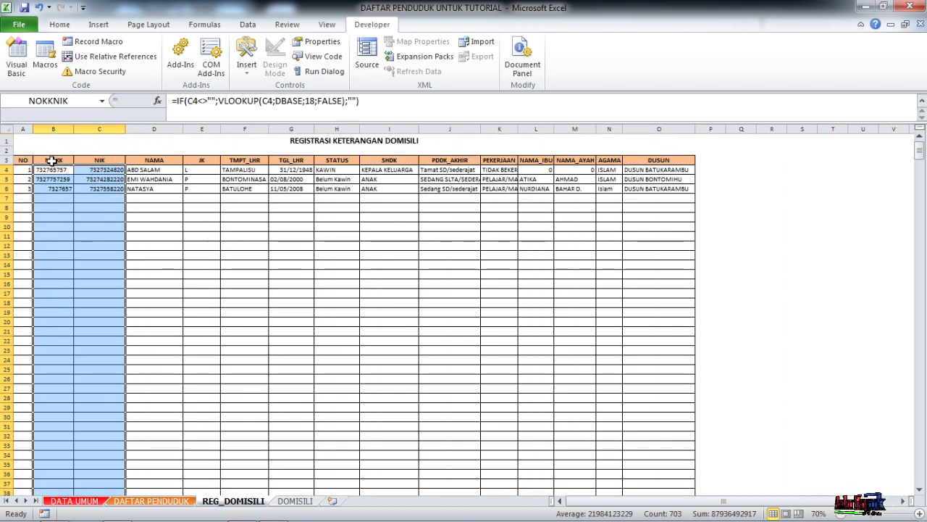
left_click(294, 501)
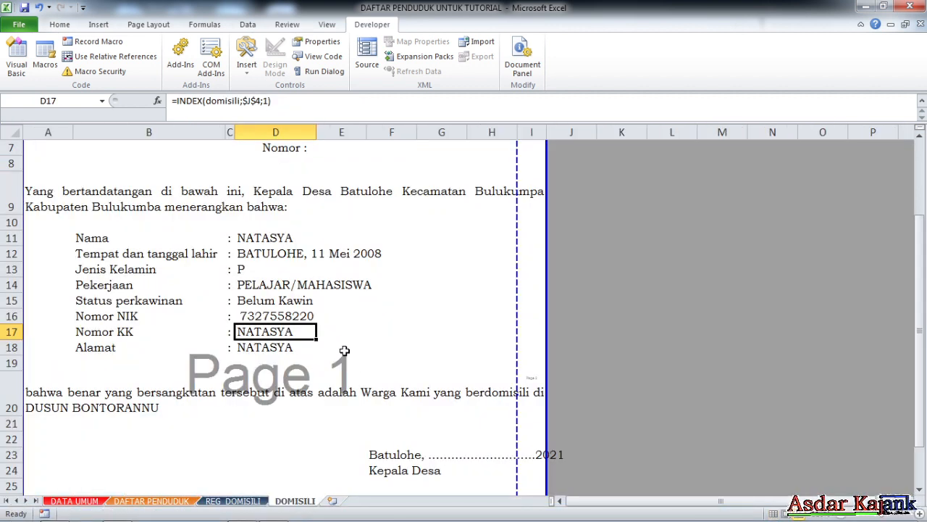
left_click(264, 315)
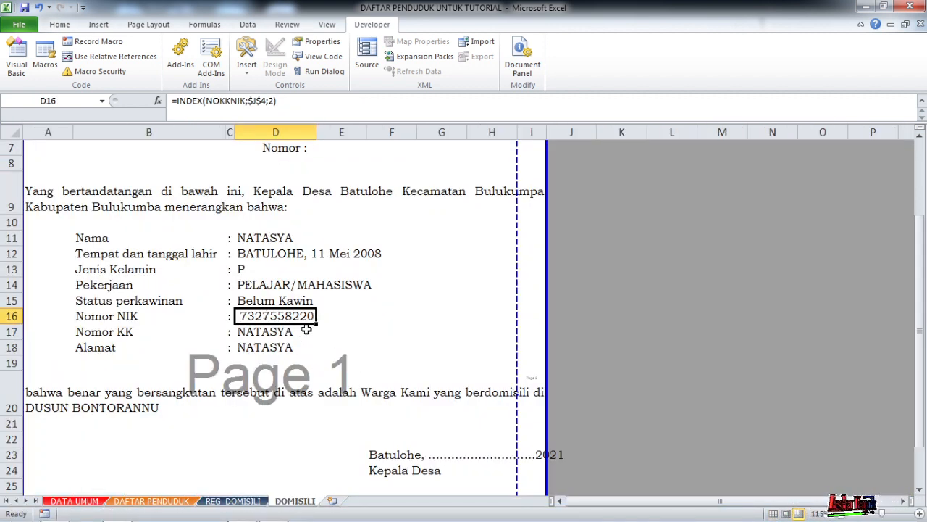
left_click(233, 501)
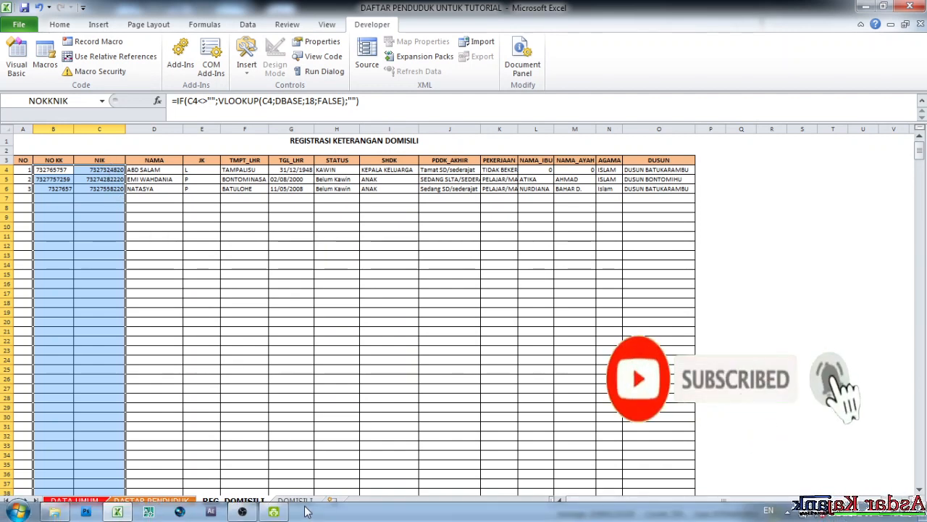
left_click(299, 501)
- Fill the D16 formula down to Nomor KK in D17 and change its column number to the NO KK column, first in NOKKNIK
left_click(250, 331)
left_click(273, 318)
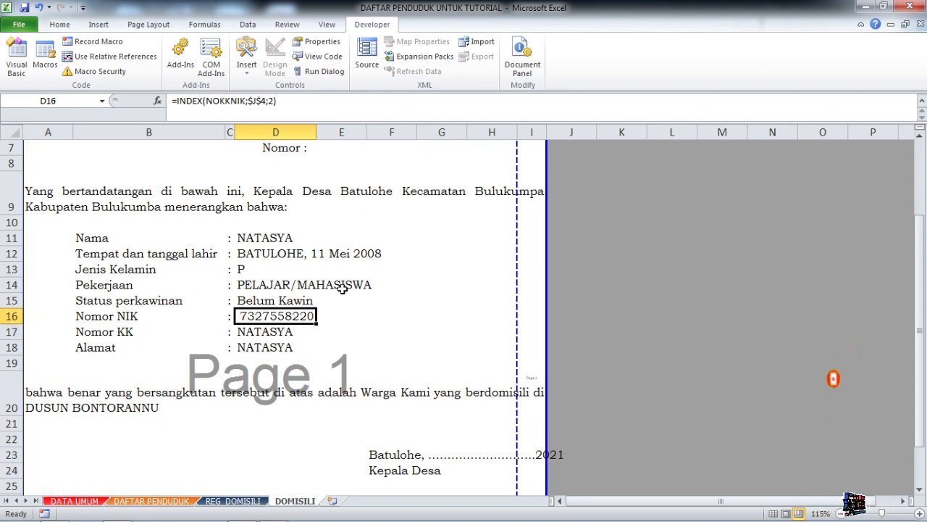
left_click_drag(318, 327, 319, 337)
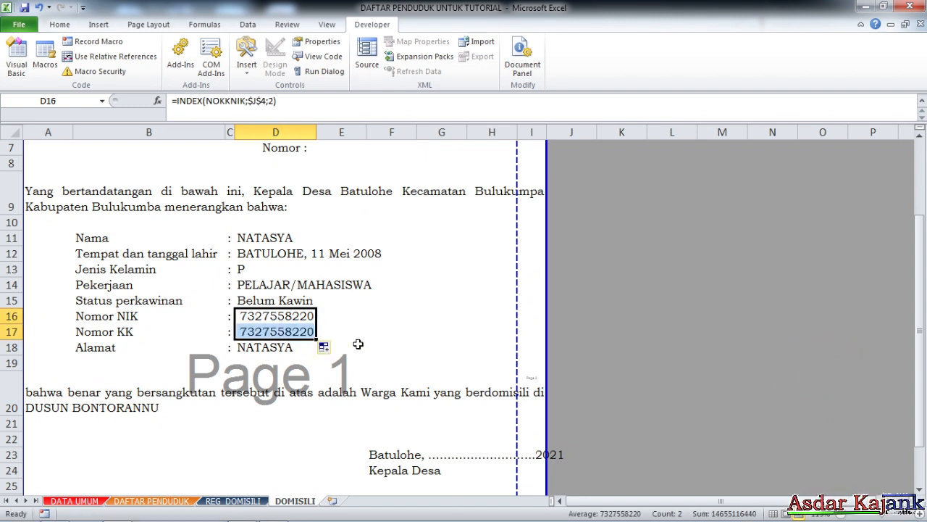
left_click(298, 329)
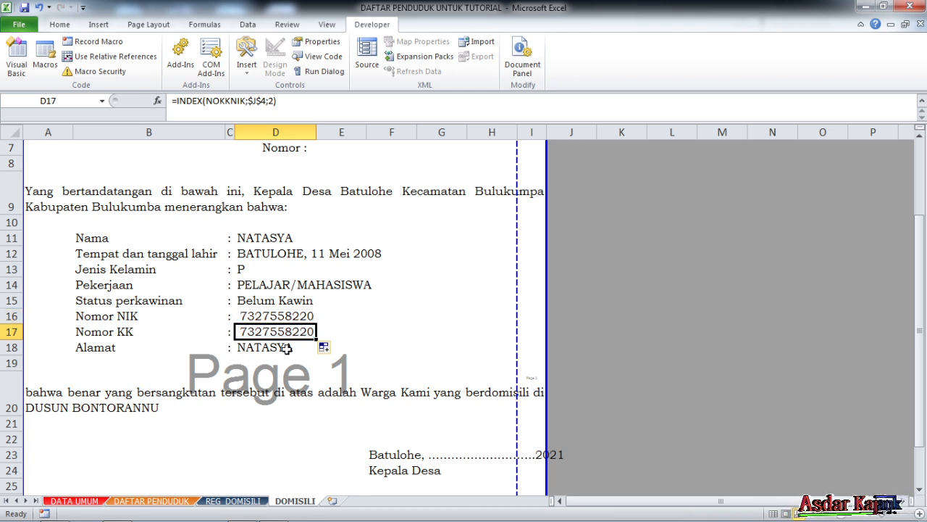
left_click(274, 101)
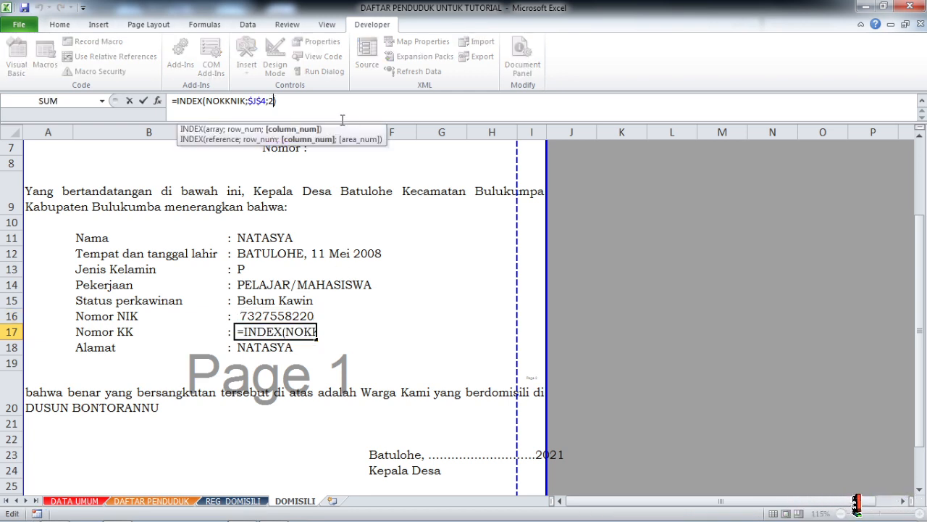
key("BackSpace")
key("Return")
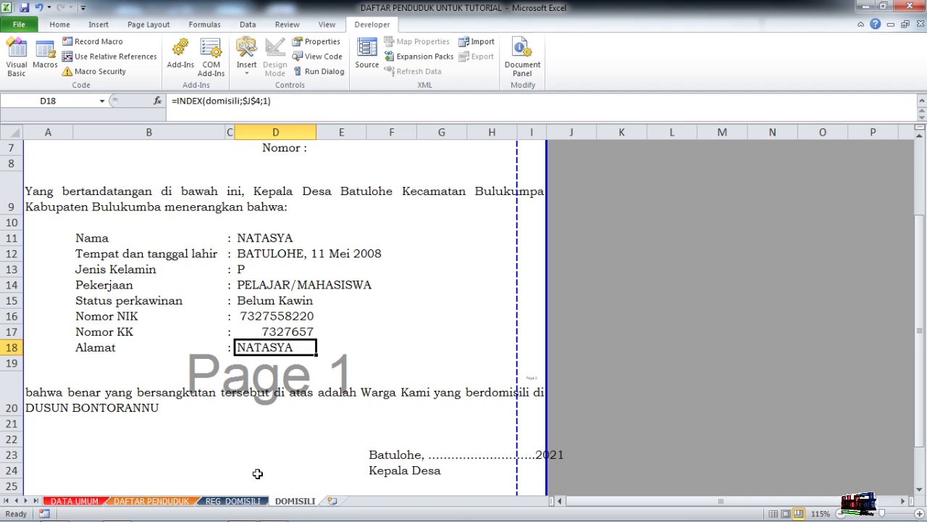
- Check the DUSUN column's place in the domisili range and set the Alamat formula in D18 to =INDEX(domisili;$J$4;12)
left_click(232, 501)
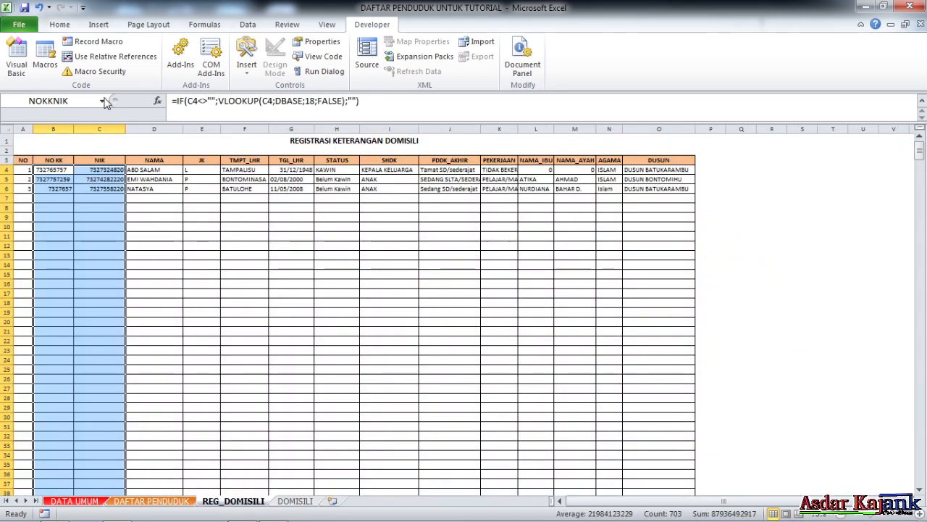
left_click(103, 101)
left_click(43, 166)
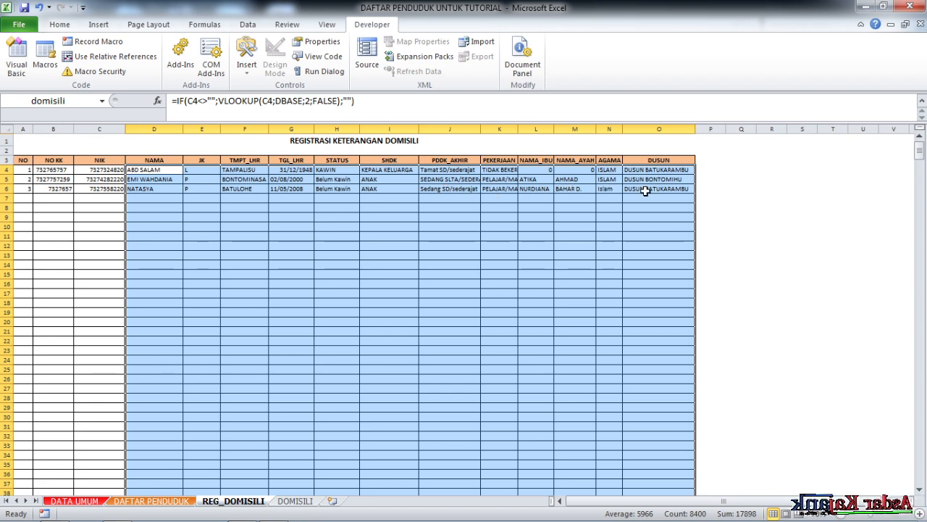
left_click(295, 501)
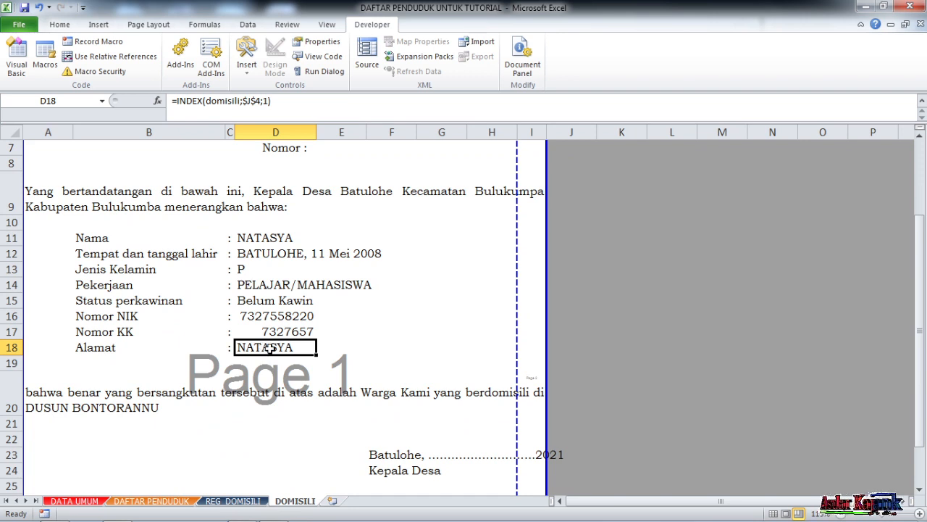
left_click(269, 101)
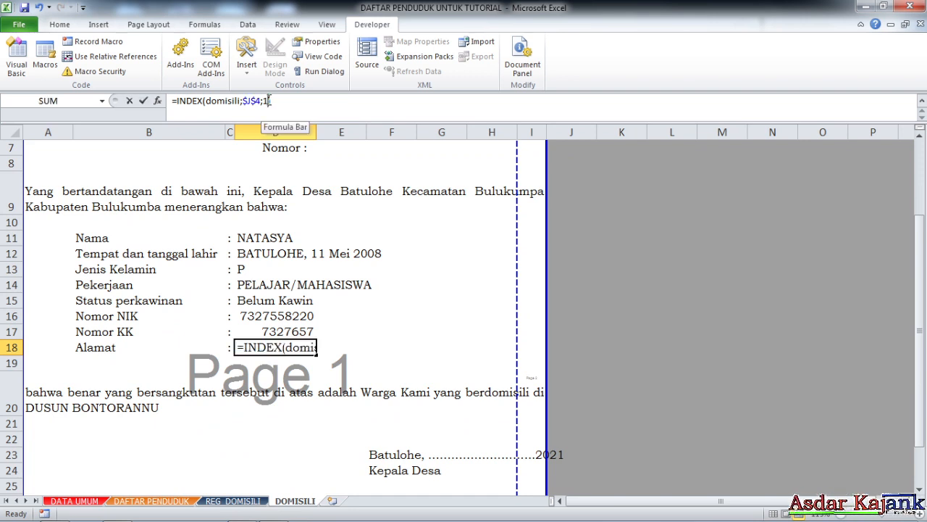
type("2")
key("Return")
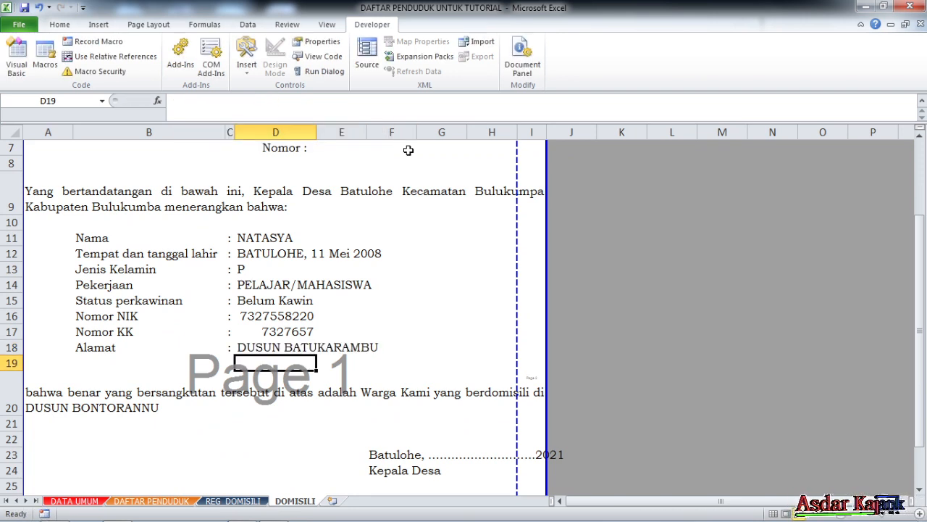
- Try to narrow column H of the letter to a width of 7,57 and dismiss the error message
left_click_drag(517, 132, 510, 134)
left_click(510, 133)
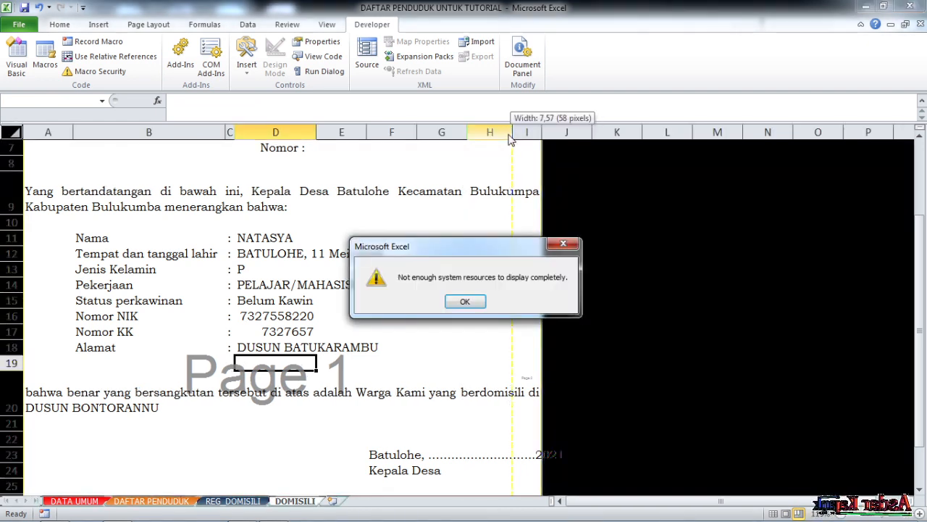
left_click(477, 307)
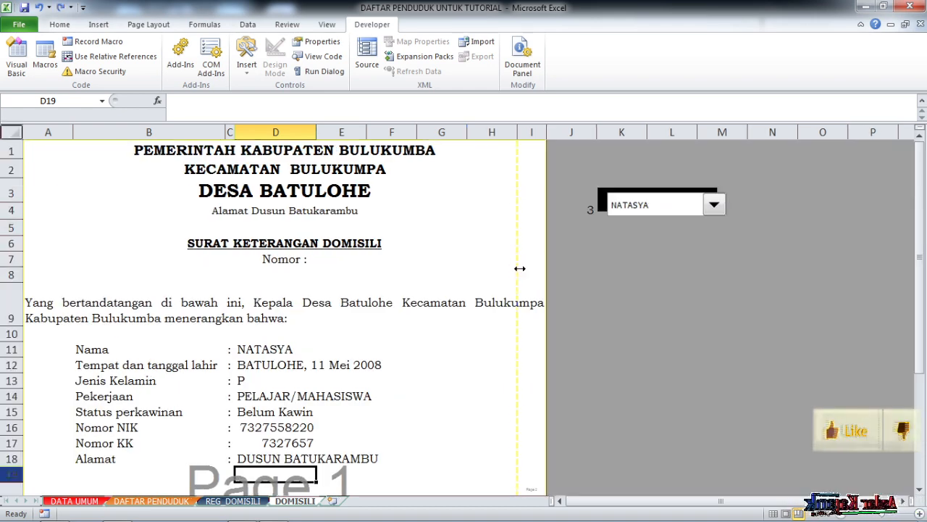
left_click(489, 188)
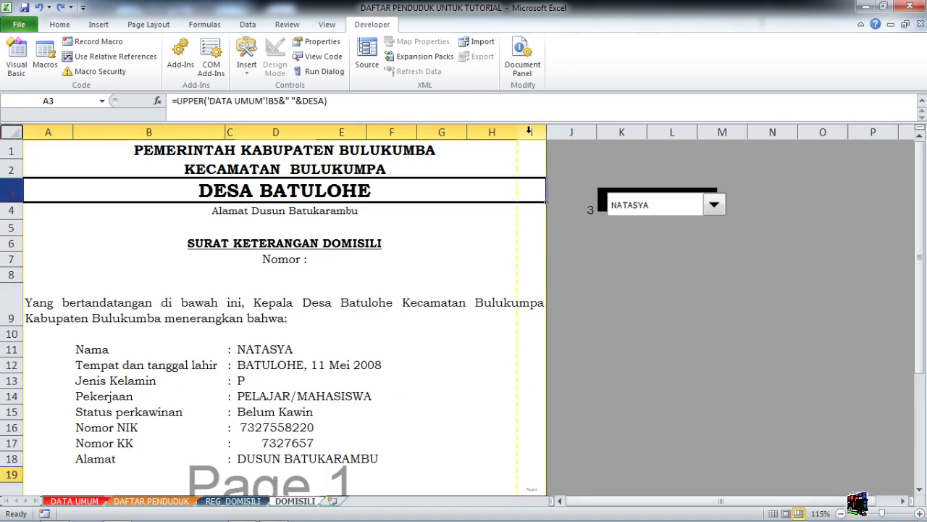
- Narrow columns H and I so the DOMISILI letter's full width through column I fits on the first page
left_click_drag(544, 132, 498, 132)
scroll(296, 396, "down", 3)
scroll(312, 268, "up", 3)
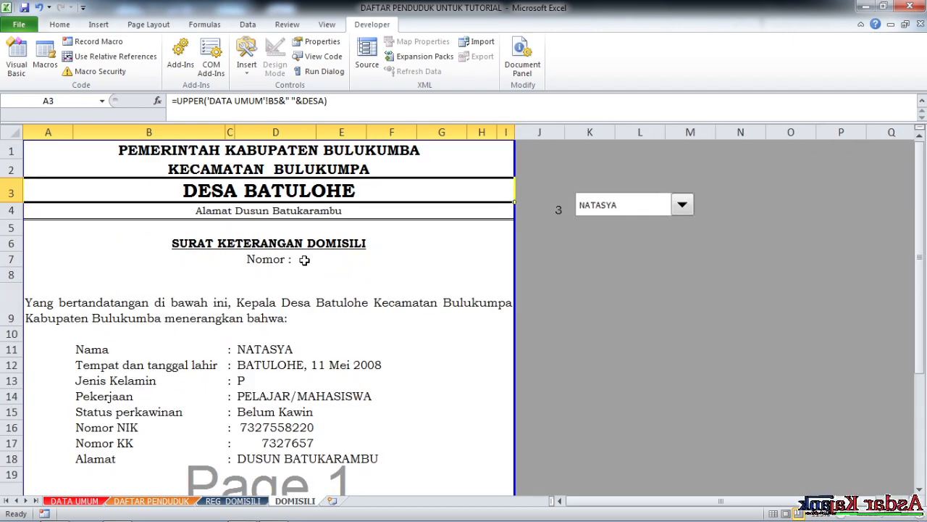
- Review the closing paragraph in A20 against the resident details above and check the signature block
scroll(306, 304, "down", 2)
scroll(299, 341, "down", 2)
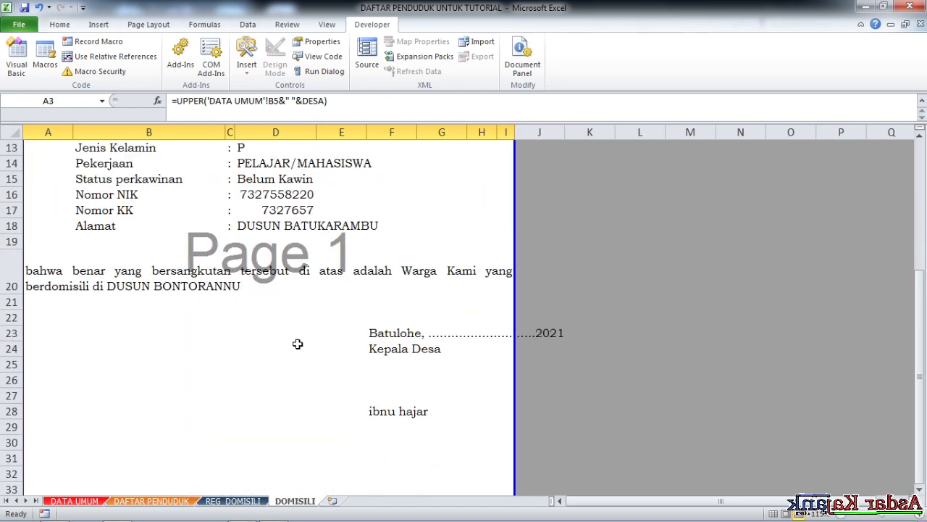
left_click(96, 268)
scroll(287, 300, "up", 3)
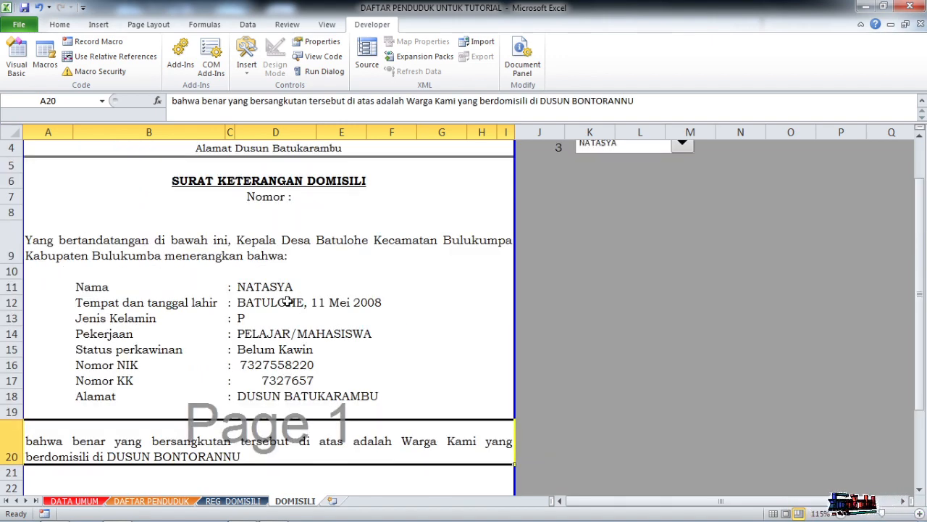
scroll(287, 302, "down", 3)
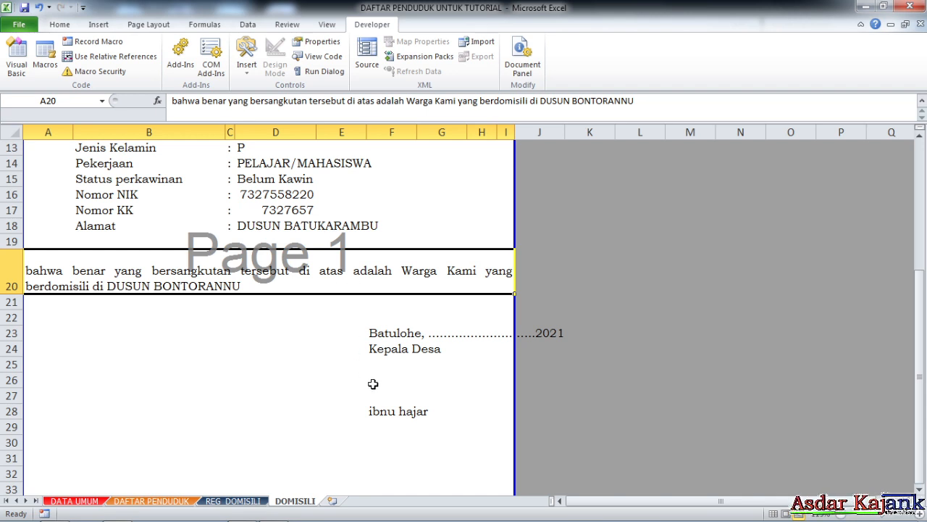
scroll(409, 356, "down", 1)
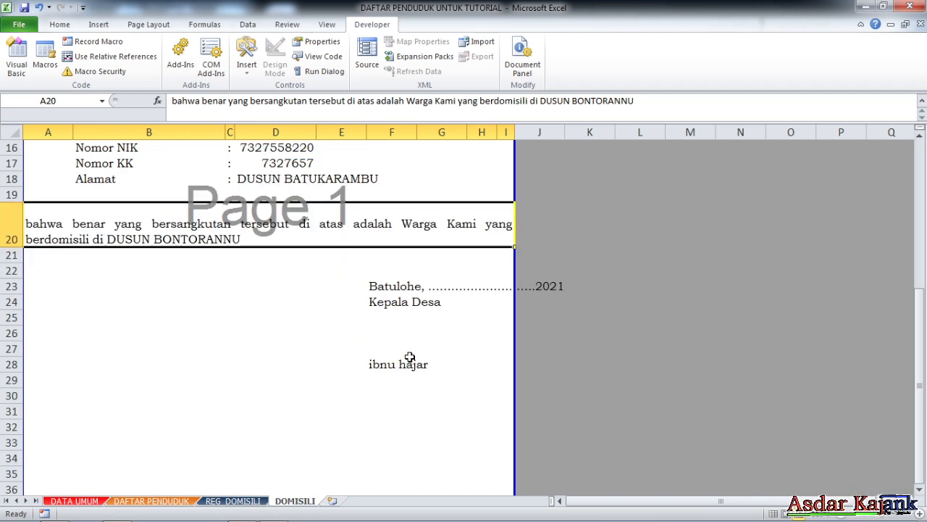
- Replace the Kepala Desa text in F24 of the signature block with the formula =JABATAN
left_click(383, 307)
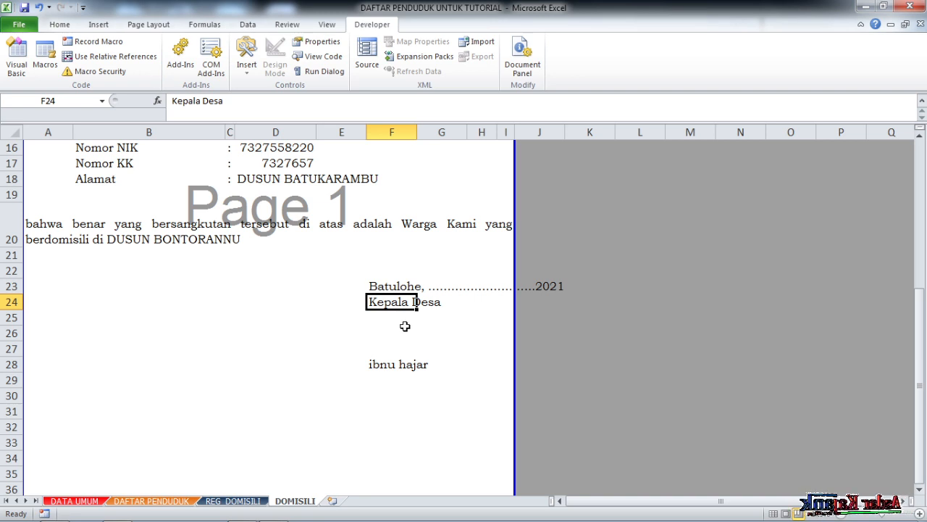
type("=")
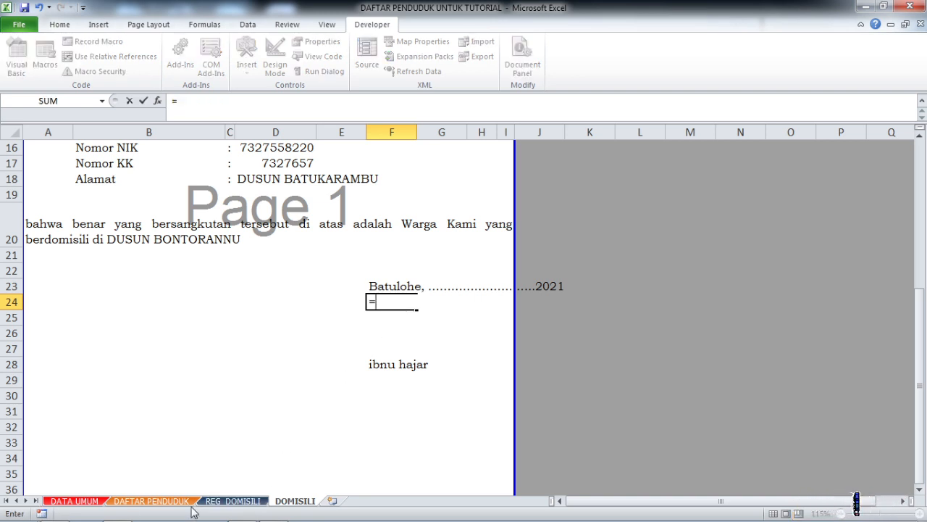
left_click(73, 501)
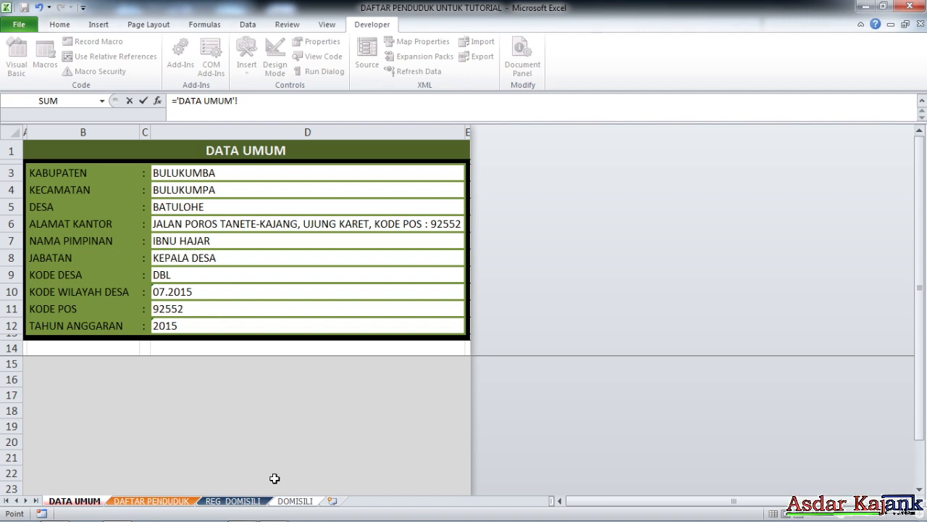
left_click(295, 500)
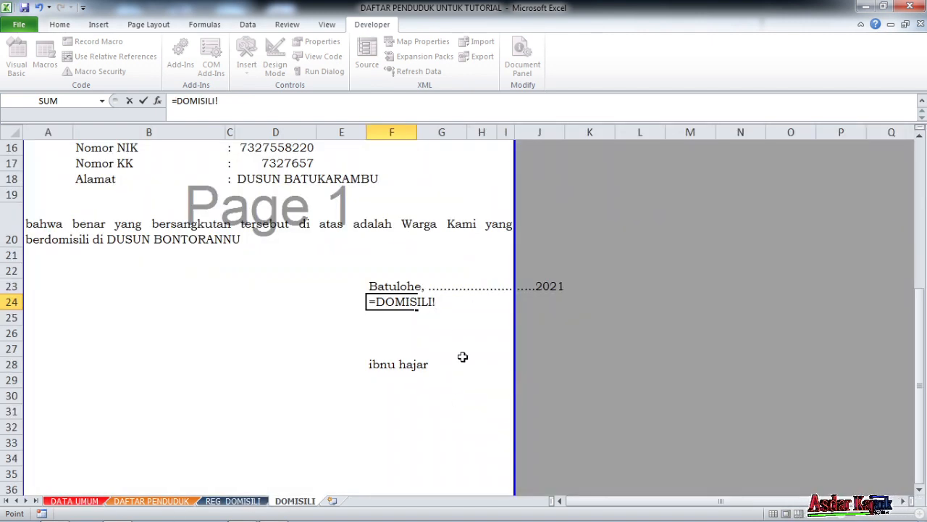
key("BackSpace")
key("BackSpace")
key("BackSpace")
key("BackSpace")
key("BackSpace")
key("BackSpace")
key("BackSpace")
key("BackSpace")
key("BackSpace")
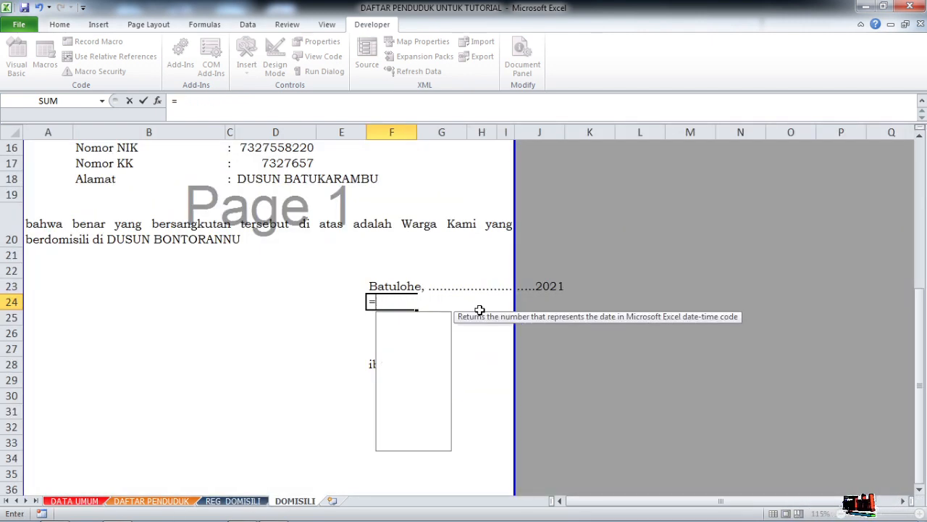
type("j")
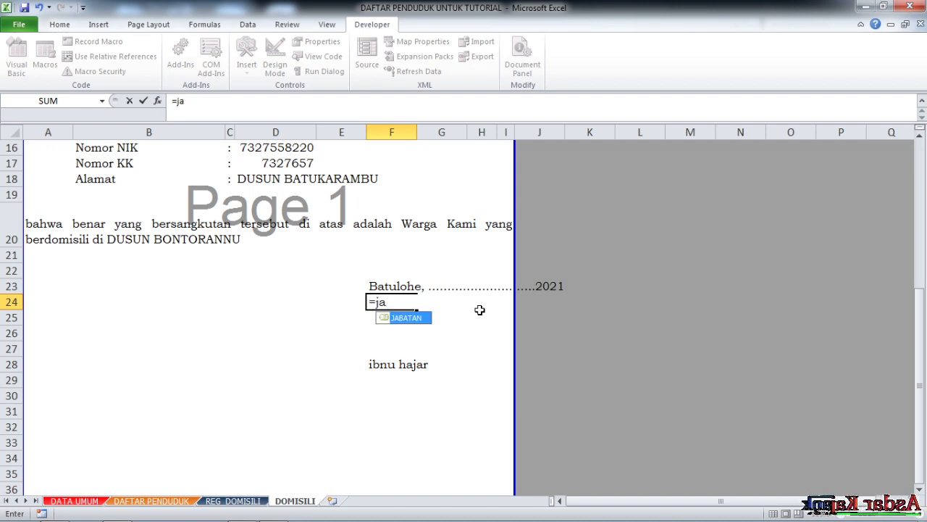
type("a")
double_click(402, 319)
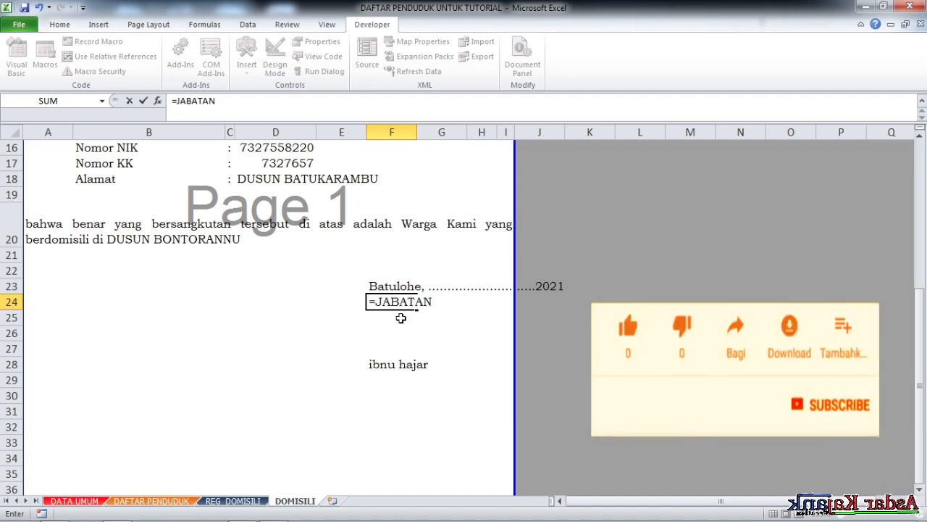
key("Return")
left_click(374, 301)
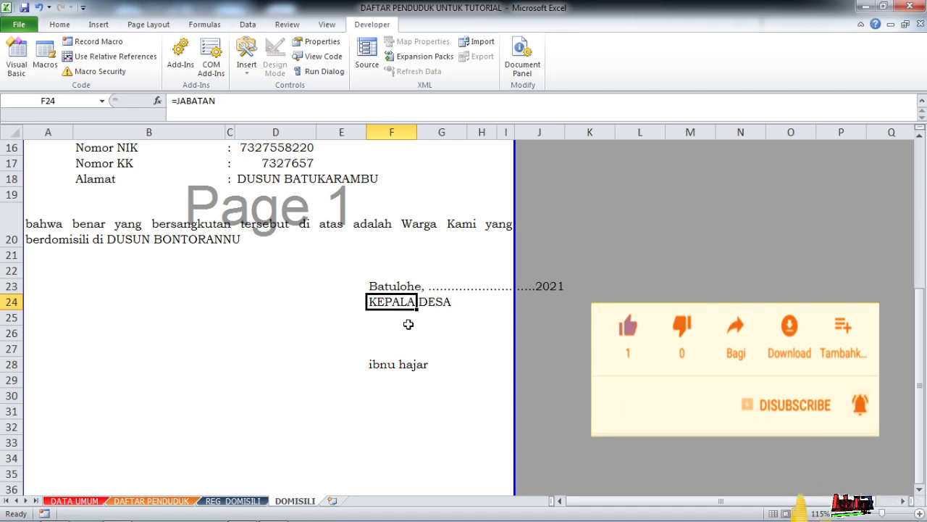
- Replace the typed signatory name in F28 with the formula =PIMPINAN
scroll(412, 320, "down", 2)
left_click(397, 242)
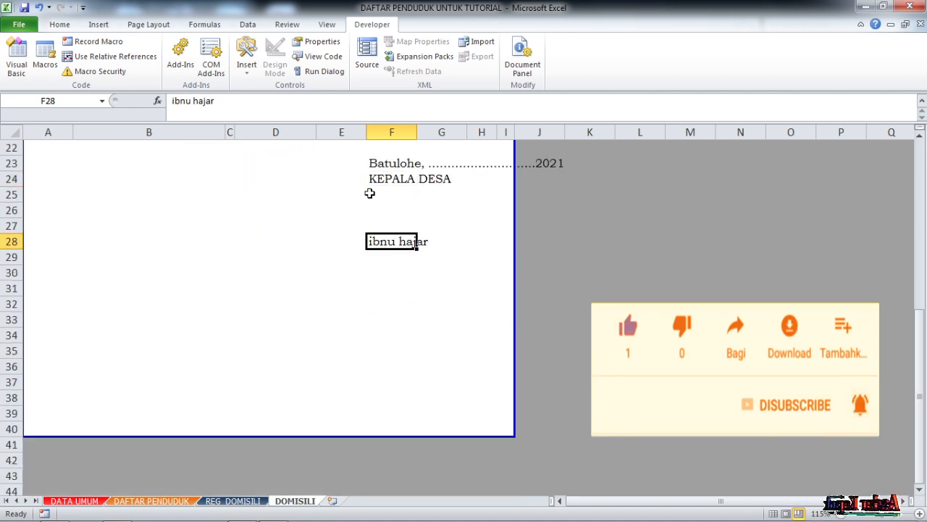
scroll(405, 271, "up", 3)
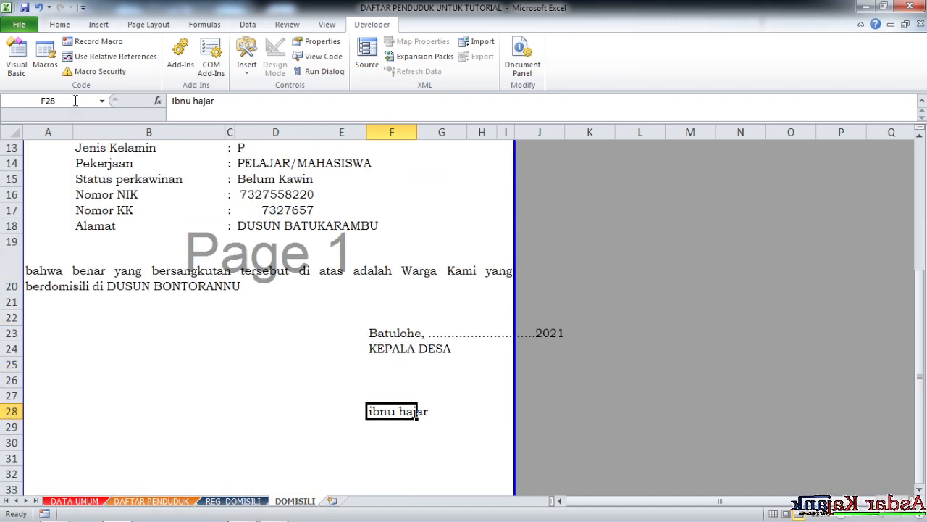
type("=na")
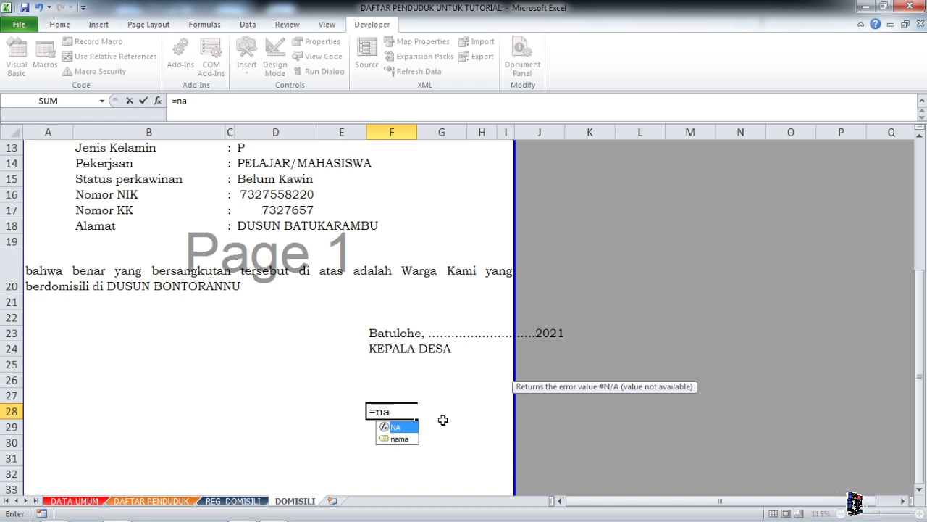
key("BackSpace")
key("BackSpace")
type("k")
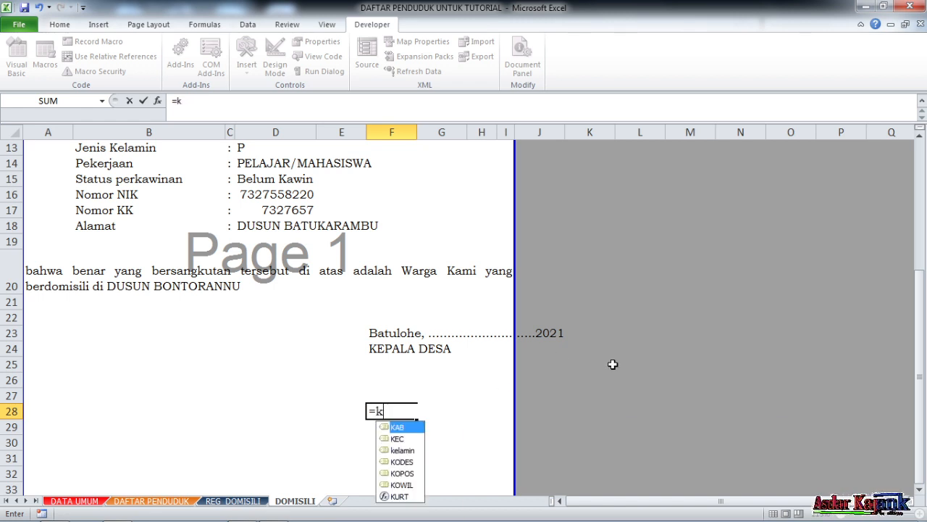
type("ade")
key("BackSpace")
key("BackSpace")
key("BackSpace")
key("BackSpace")
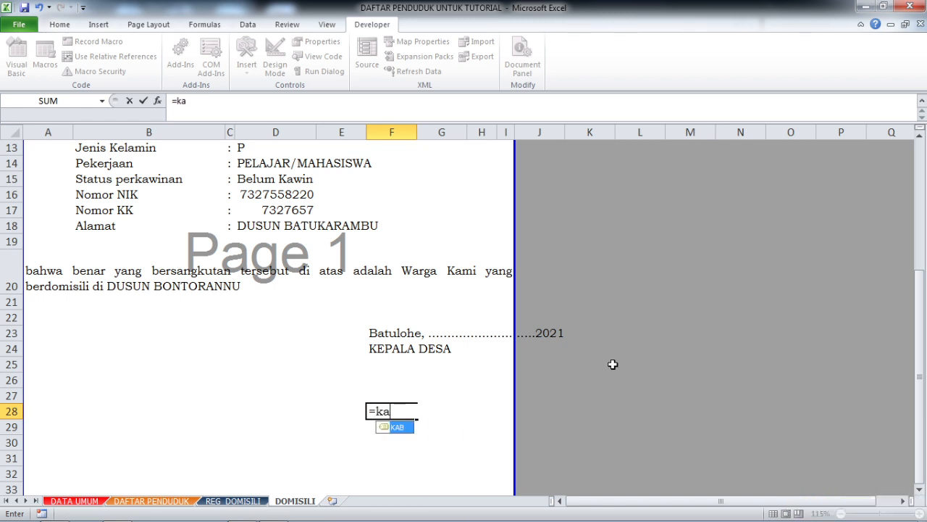
type("pi")
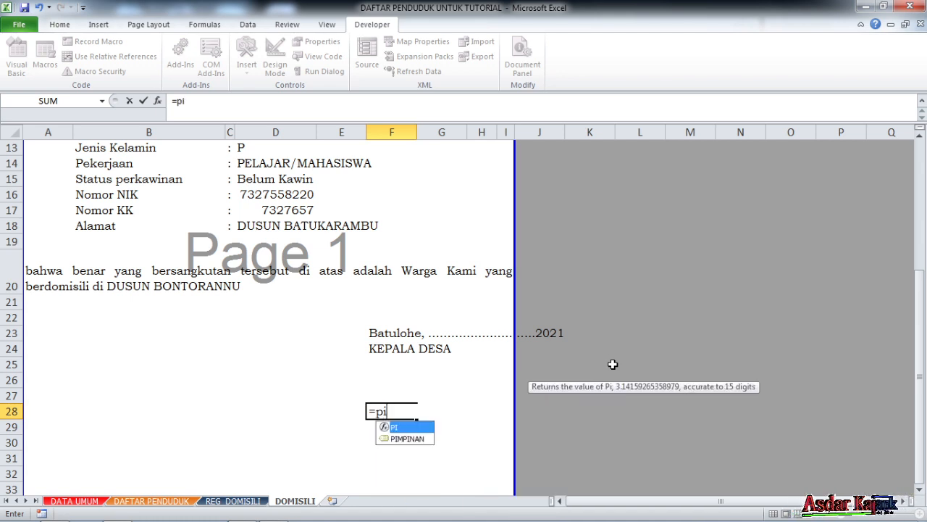
double_click(413, 439)
key("Return")
left_click(404, 382)
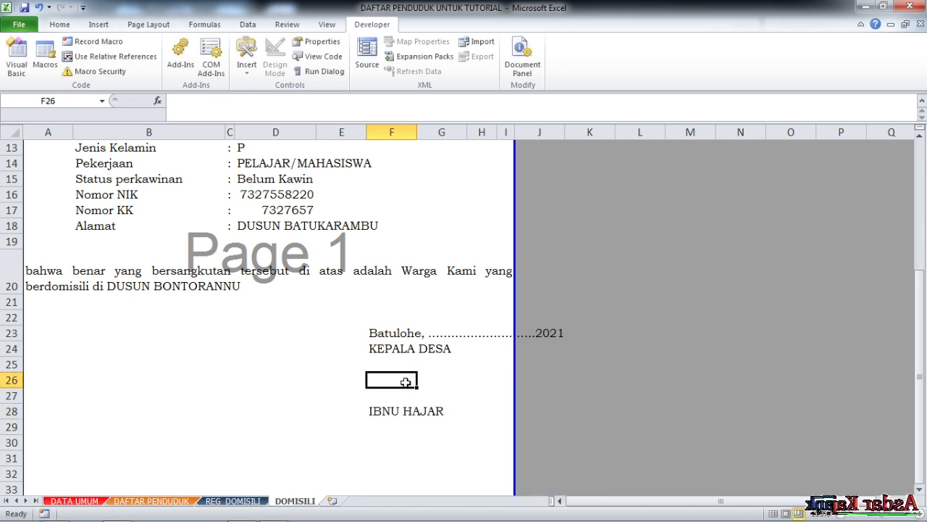
- Review the letter's layout and the resident detail formulas in D11:D18
scroll(405, 370, "up", 4)
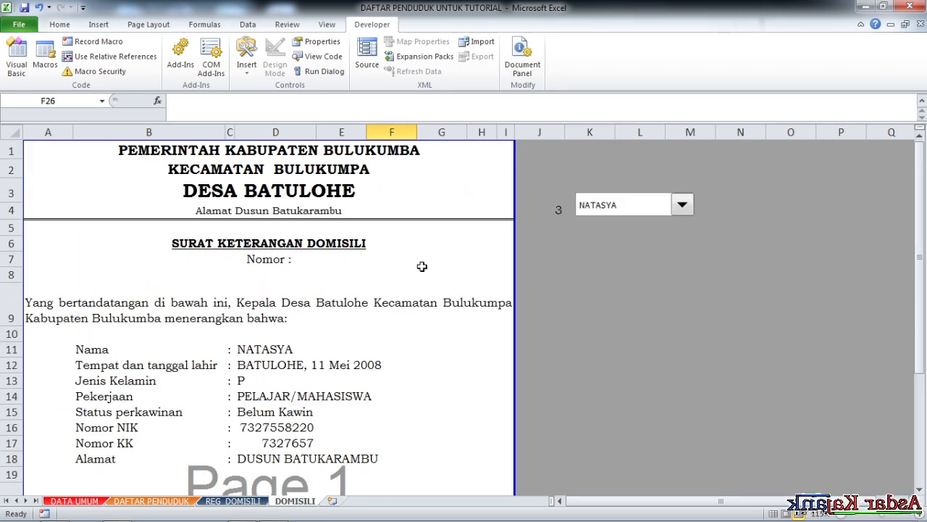
scroll(420, 268, "down", 3)
scroll(397, 319, "up", 2)
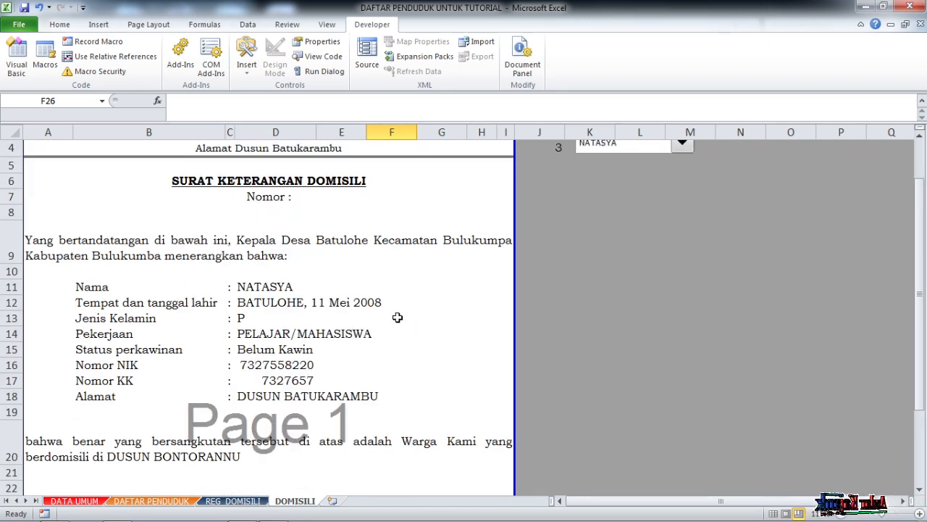
left_click_drag(255, 286, 277, 393)
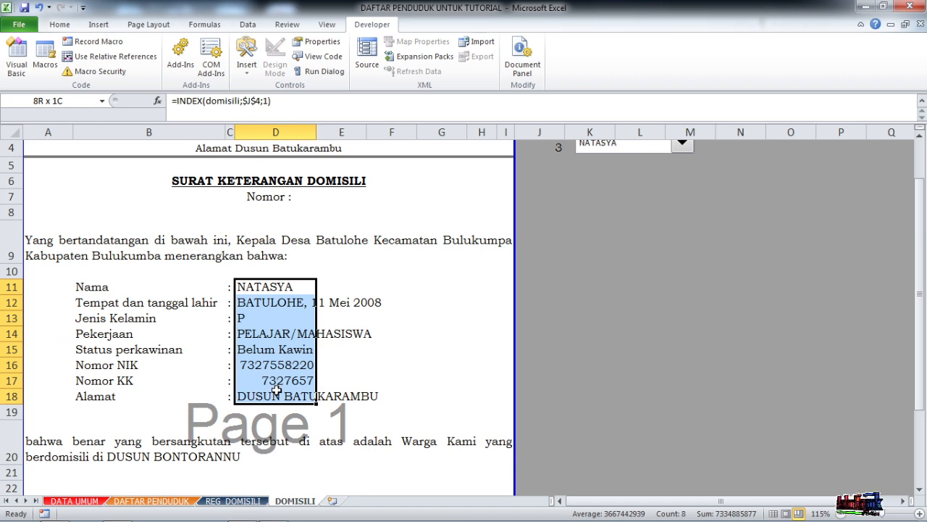
left_click(464, 330)
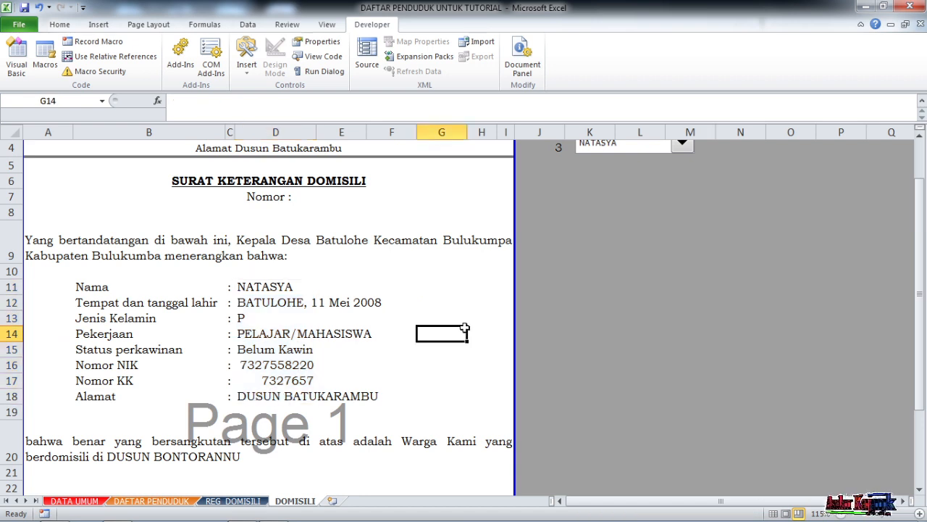
- Turn the opening paragraph in A9 into a formula beginning ="Yang bertandatangan di bawah ini, "& before the Kepala Desa wording
left_click(48, 250)
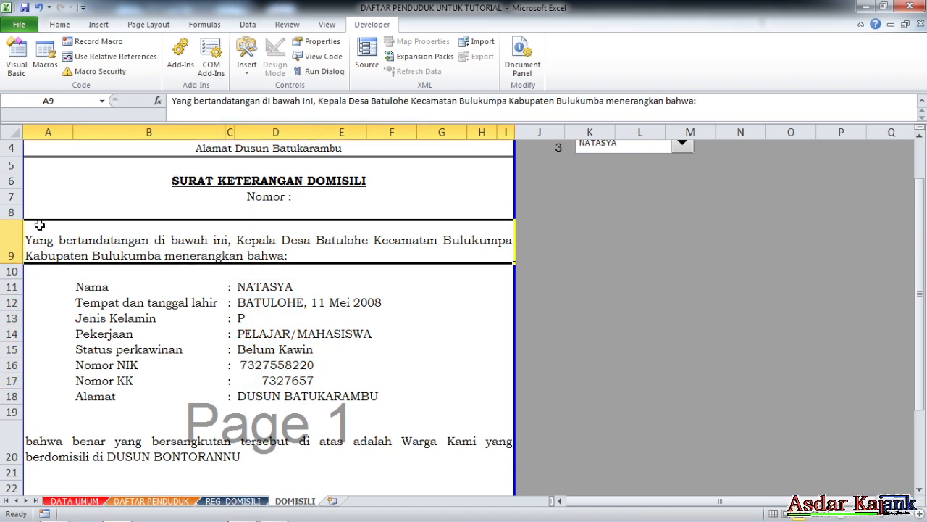
left_click(172, 102)
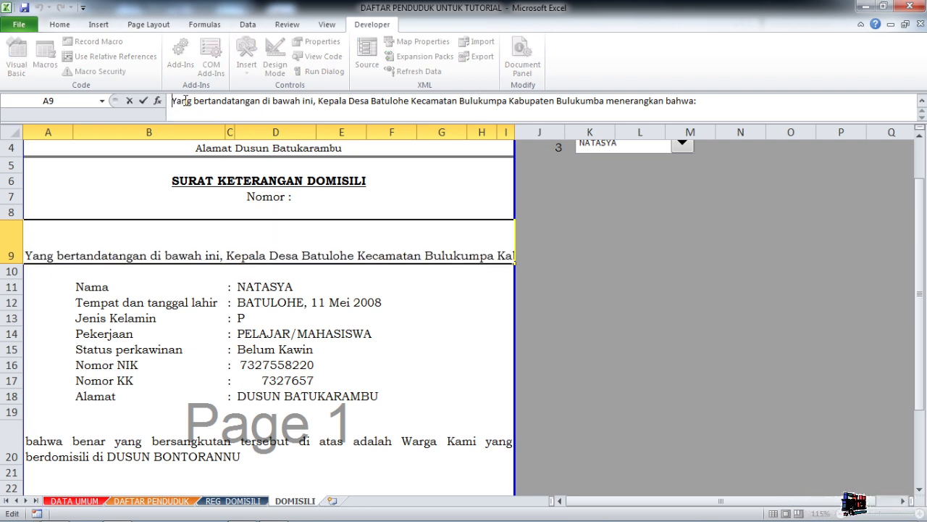
type("=\"")
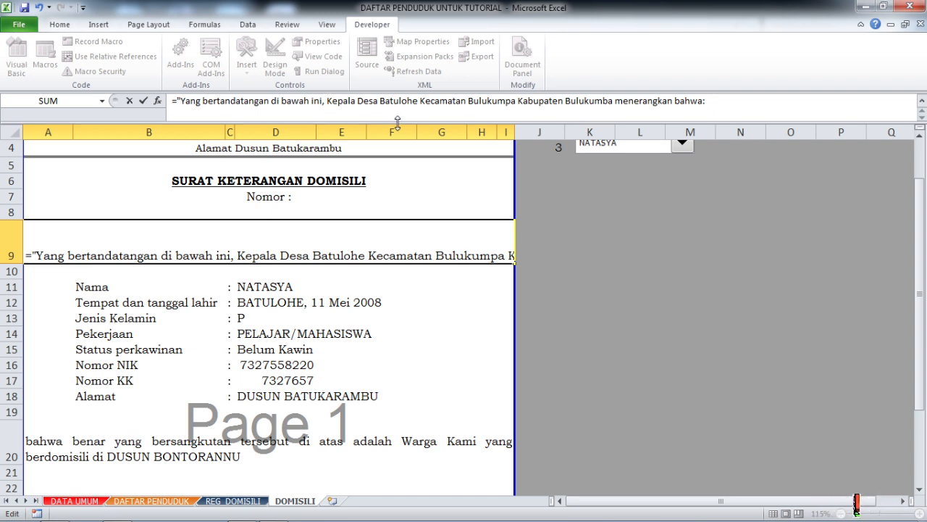
type("\"")
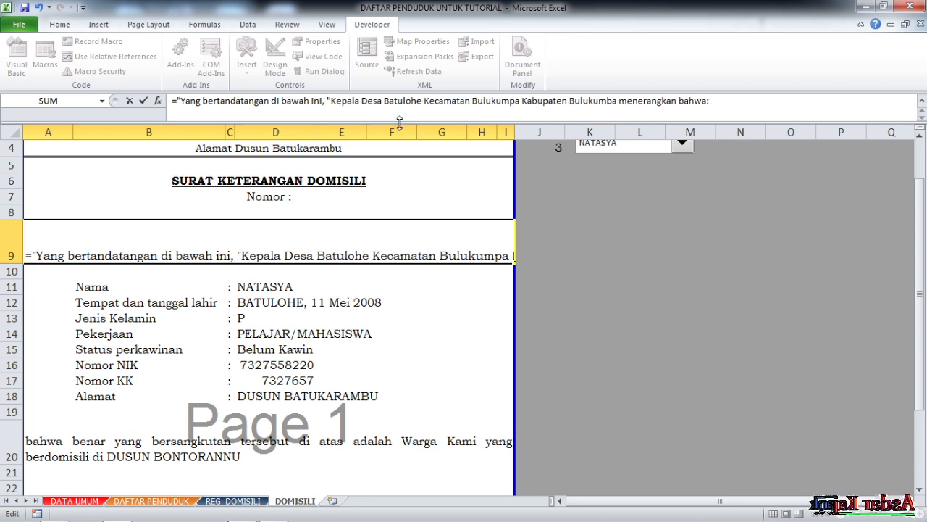
type("&")
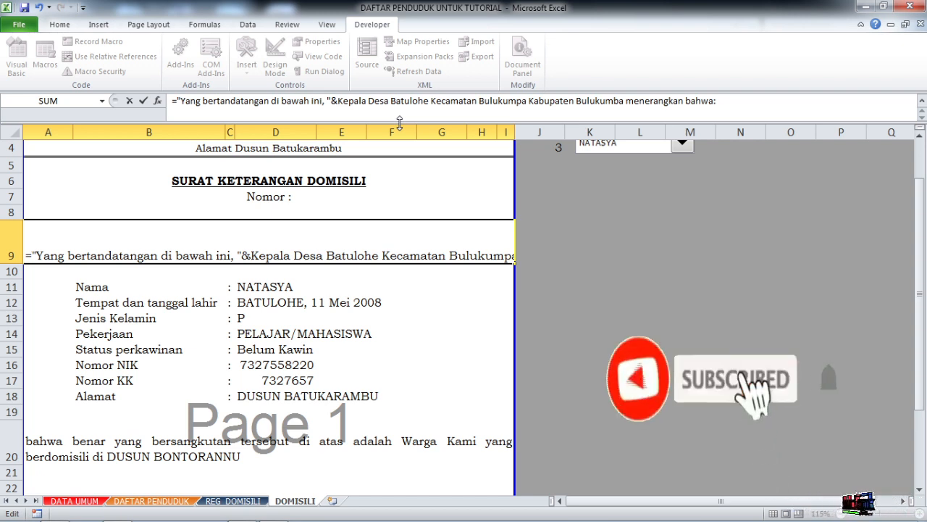
- Delete the remaining fixed text of the A9 formula and continue it with PIMPINAN&" "
key("Delete")
key("Delete")
key("Delete")
key("Delete")
key("Delete")
key("Delete")
key("Delete")
key("Delete")
key("Delete")
key("Delete")
key("Delete")
key("Delete")
key("Delete")
key("Delete")
key("Delete")
key("Delete")
key("Delete")
key("Delete")
key("Delete")
key("Delete")
key("Delete")
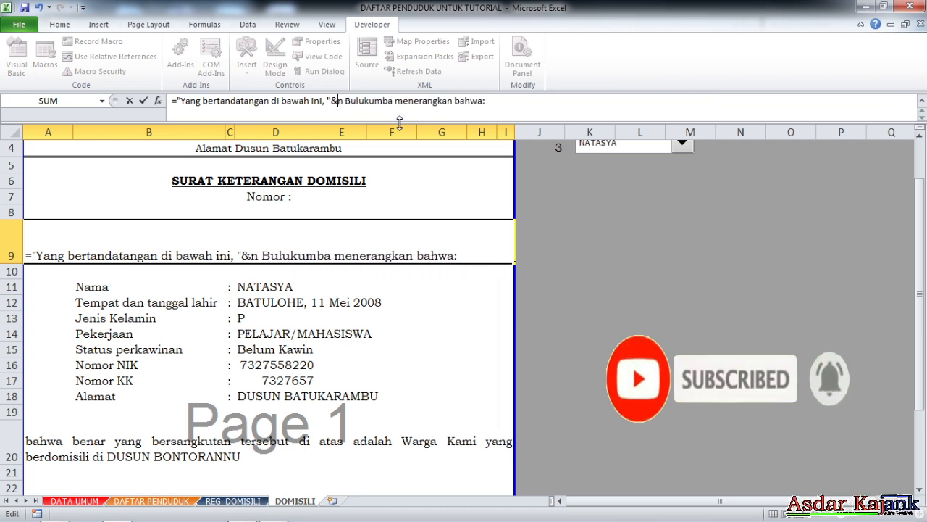
key("Delete")
key("Delete")
key("Delete")
key("Delete")
key("Delete")
key("Delete")
key("Delete")
key("Delete")
key("Delete")
key("Delete")
key("Delete")
key("Delete")
key("Delete")
key("Delete")
type("pim")
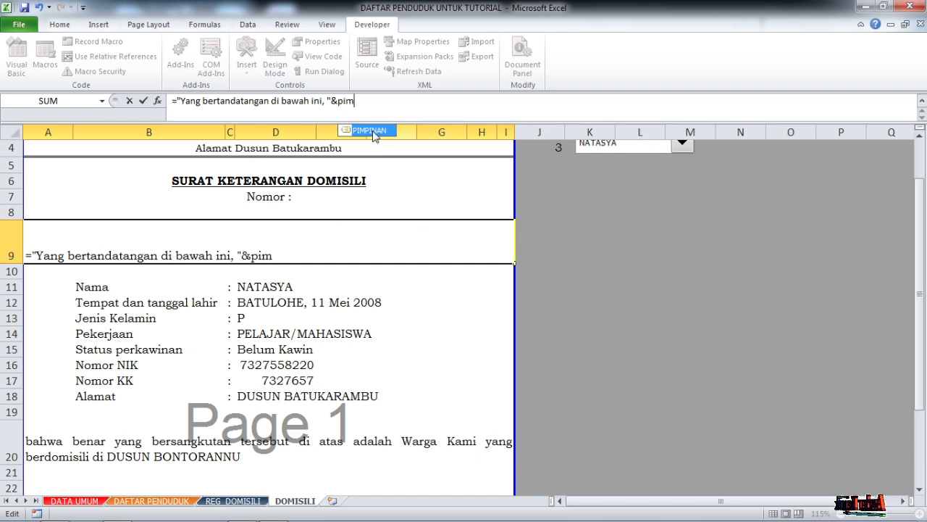
double_click(373, 133)
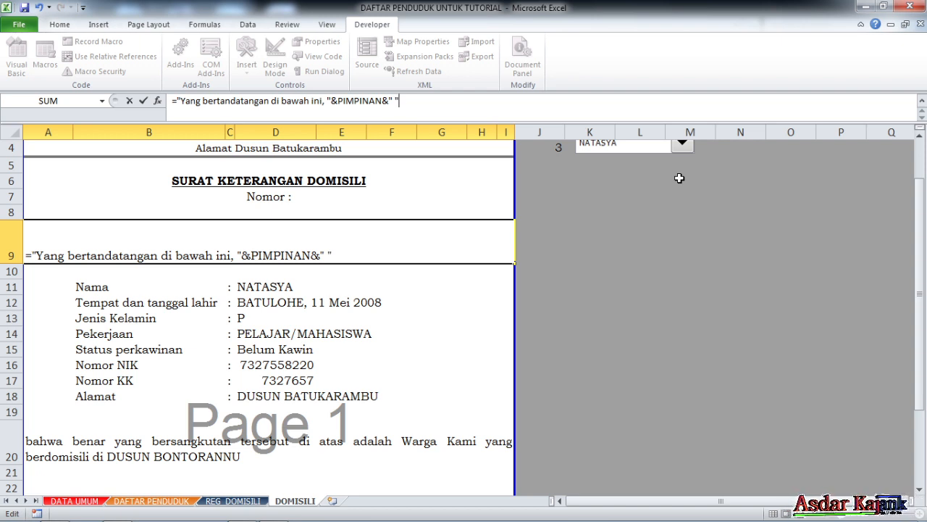
- Continue the A9 formula with &DESA&" "& after the PIMPINAN part
type("&")
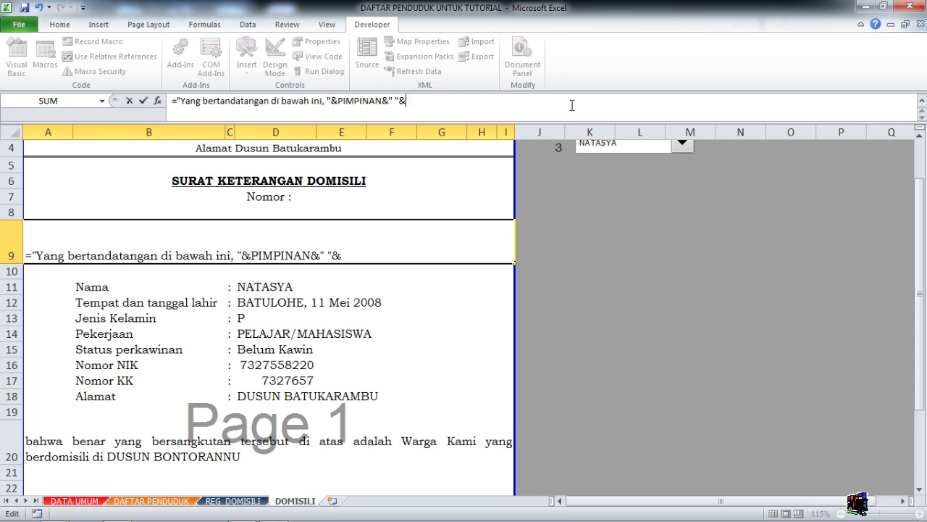
type("de")
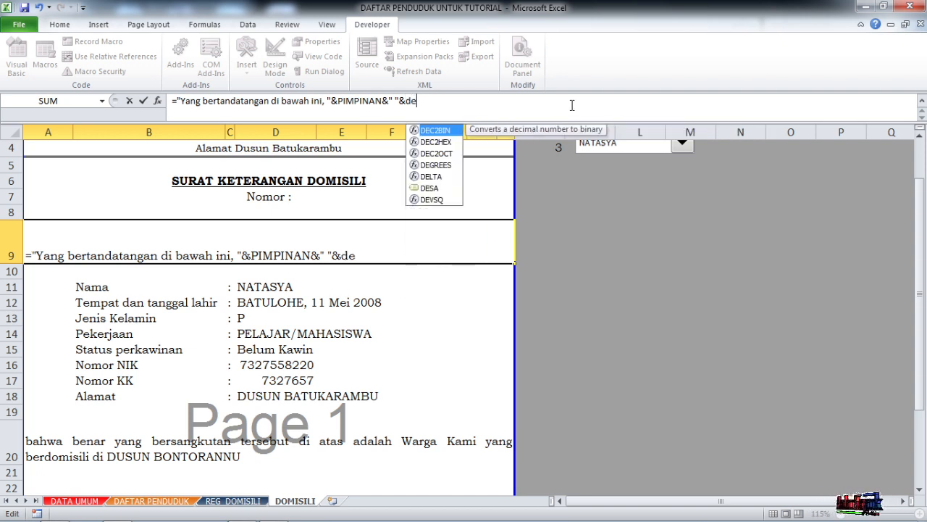
double_click(432, 188)
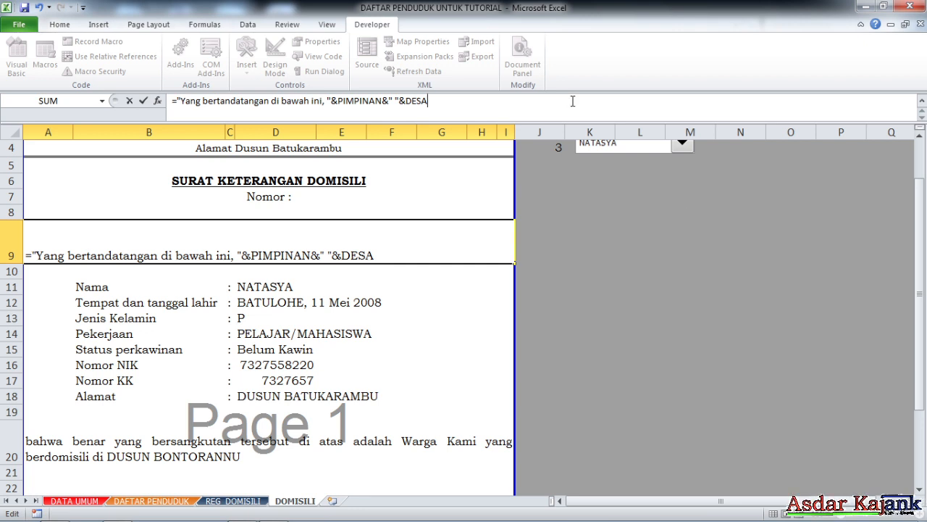
type("&")
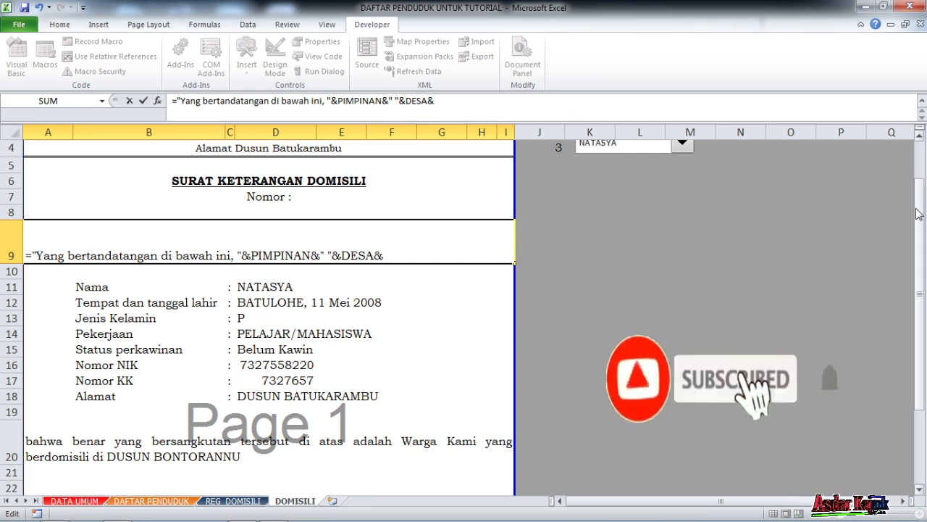
type("\"  \"")
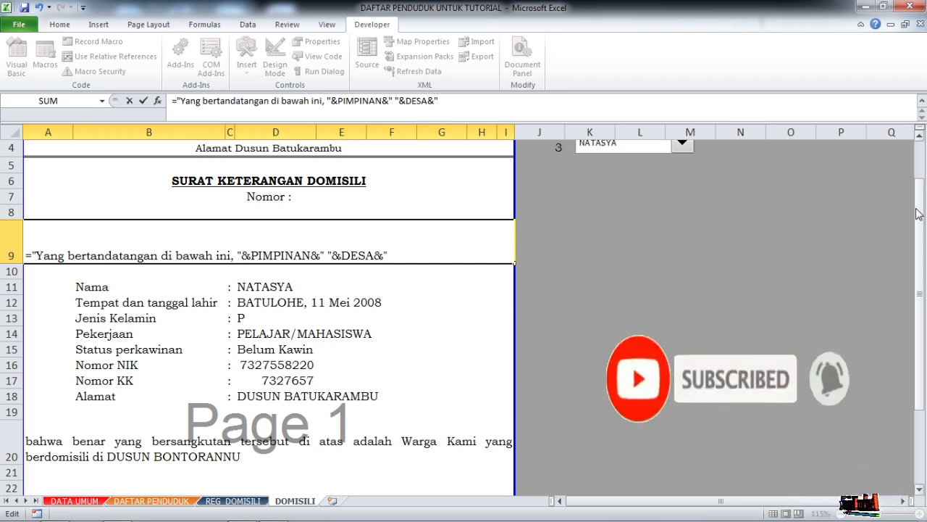
type("&")
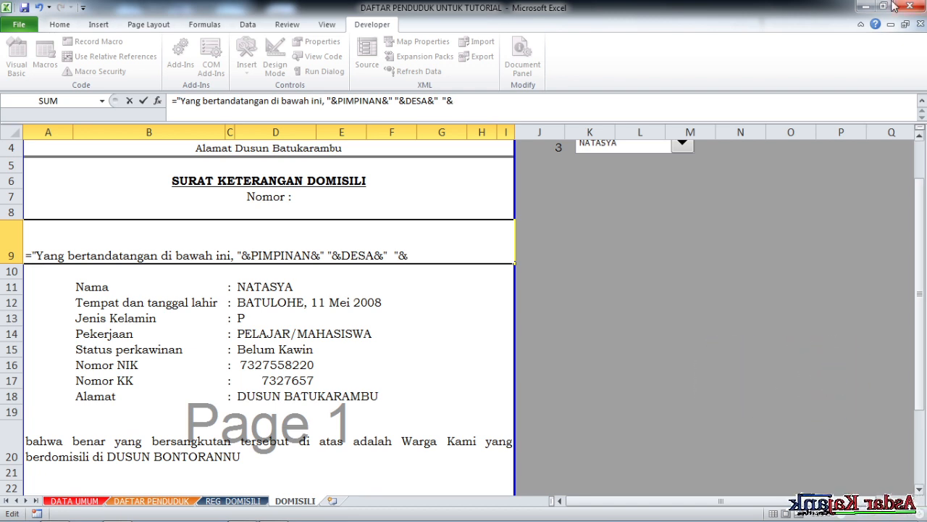
- Extend the A9 formula with the KECAMATAN label and its value: 'DATA UMUM'!B4&" "&KEC&" "&
left_click(257, 501)
left_click(76, 500)
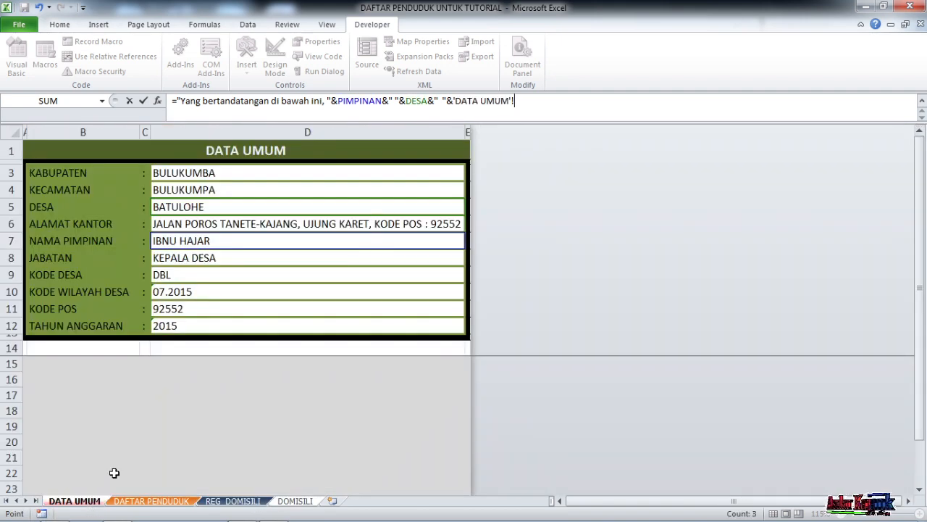
left_click(84, 189)
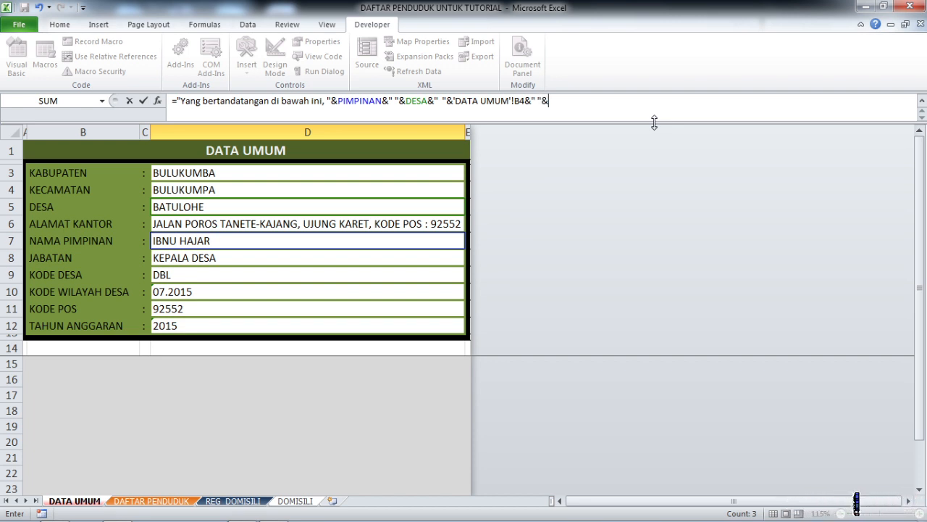
type("e")
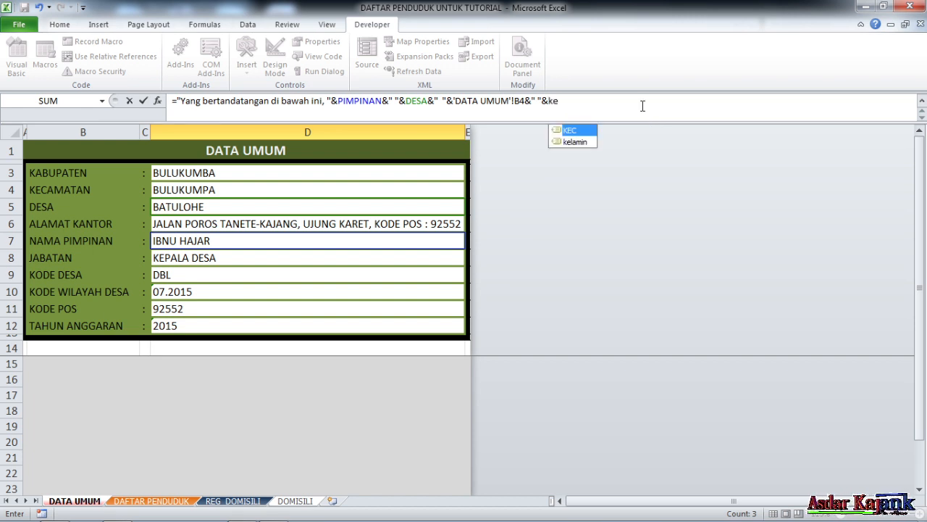
double_click(573, 133)
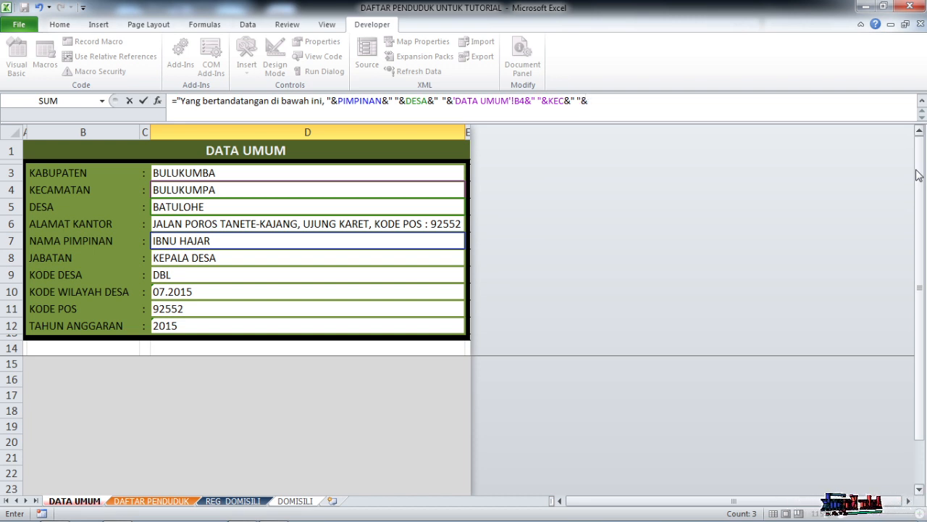
- Add the KABUPATEN label and its value to the A9 formula as 'DATA UMUM'!B3&" "&KAB
left_click(36, 175)
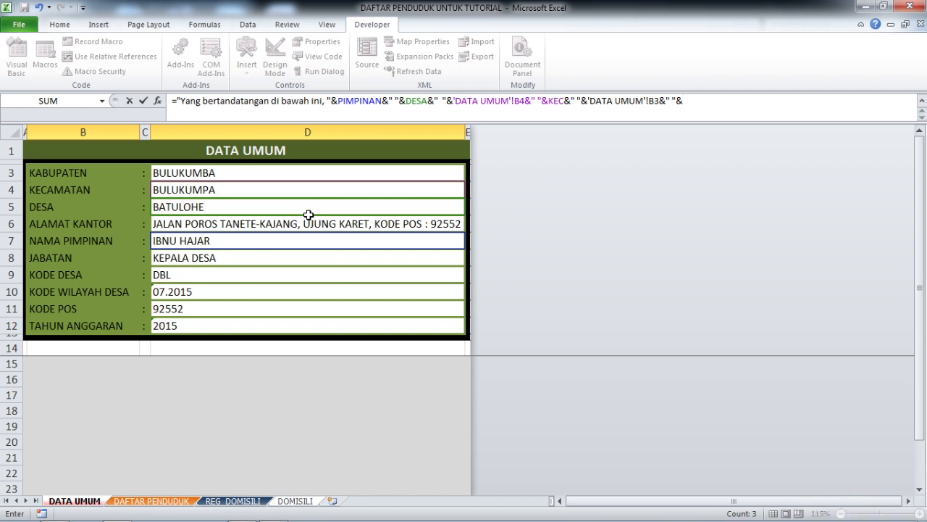
type("kab")
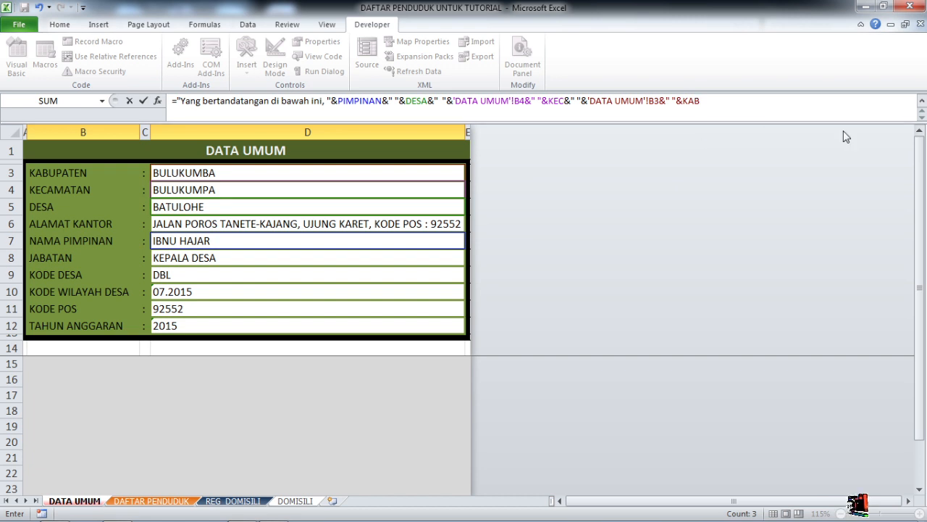
type("&\"")
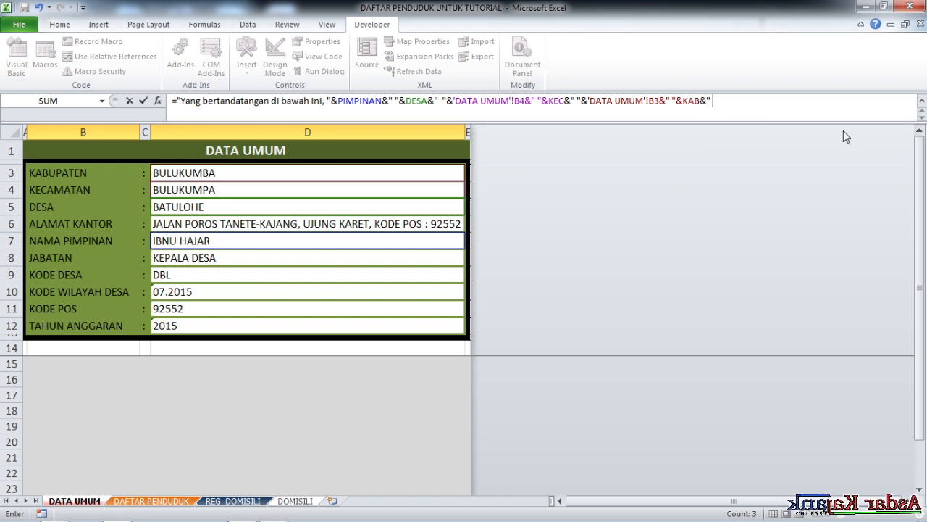
type(" me")
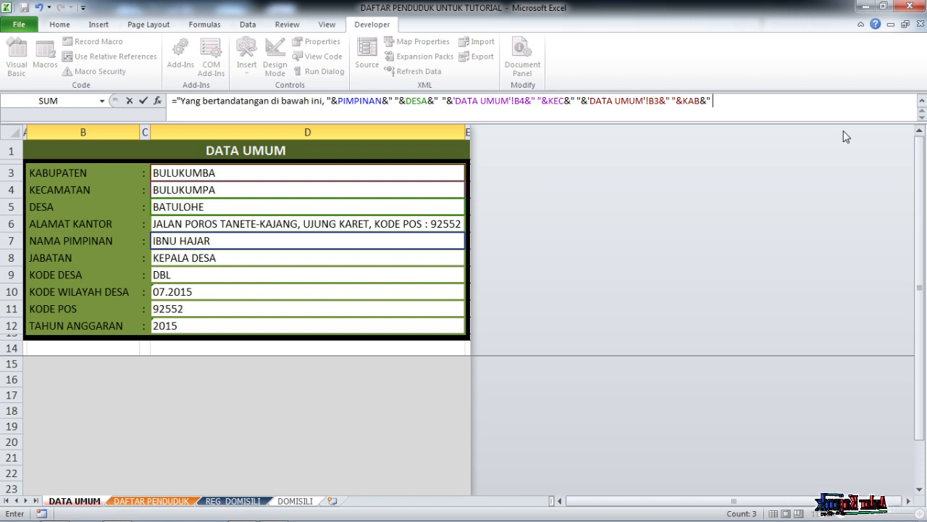
type("rangkan")
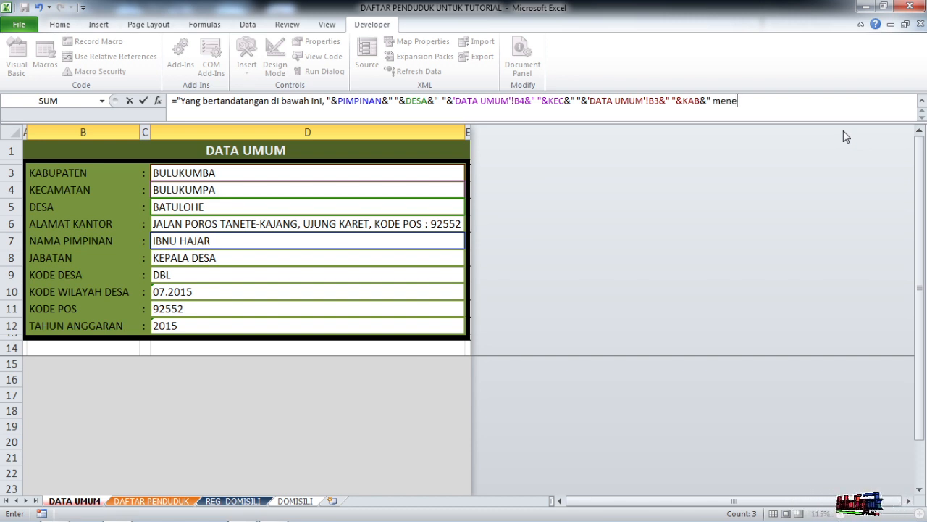
type(" bahwa")
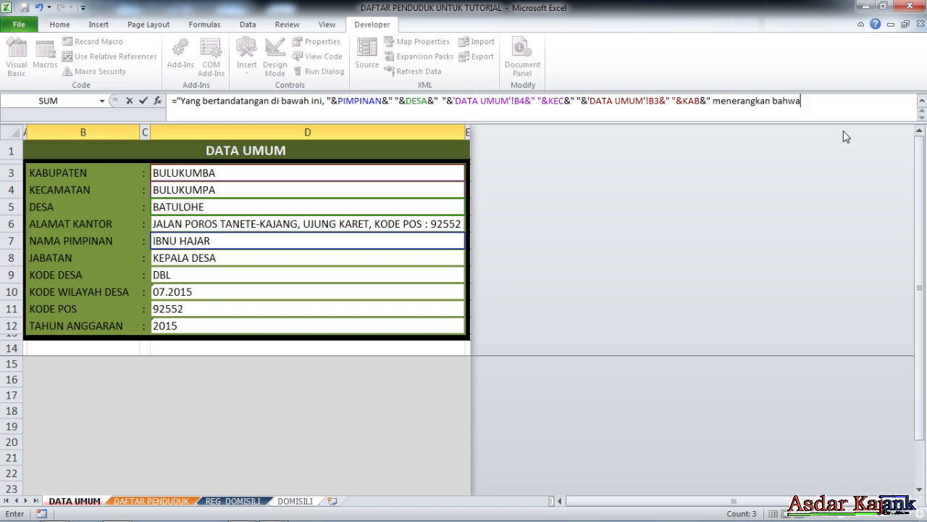
type(" :")
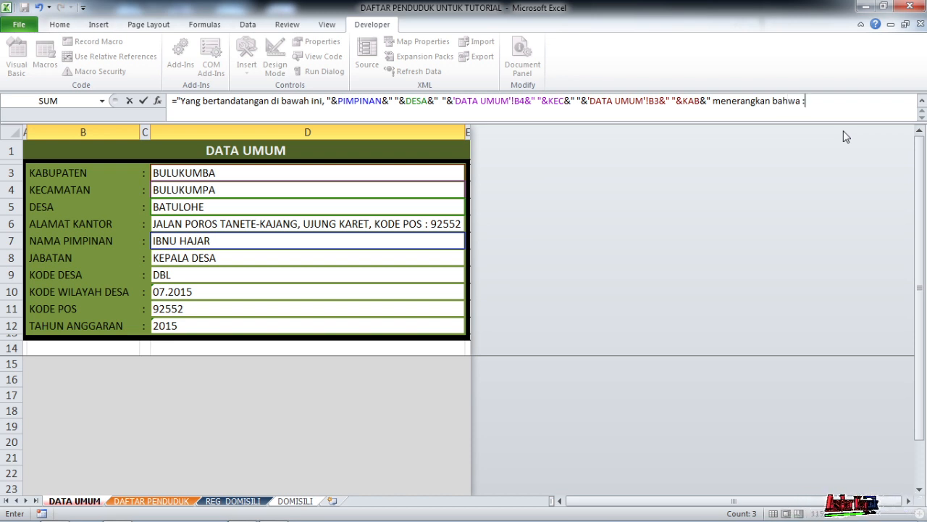
type("\"")
- Finish the A9 formula with &" menerangkan bahwa :" and enter it
key("Return")
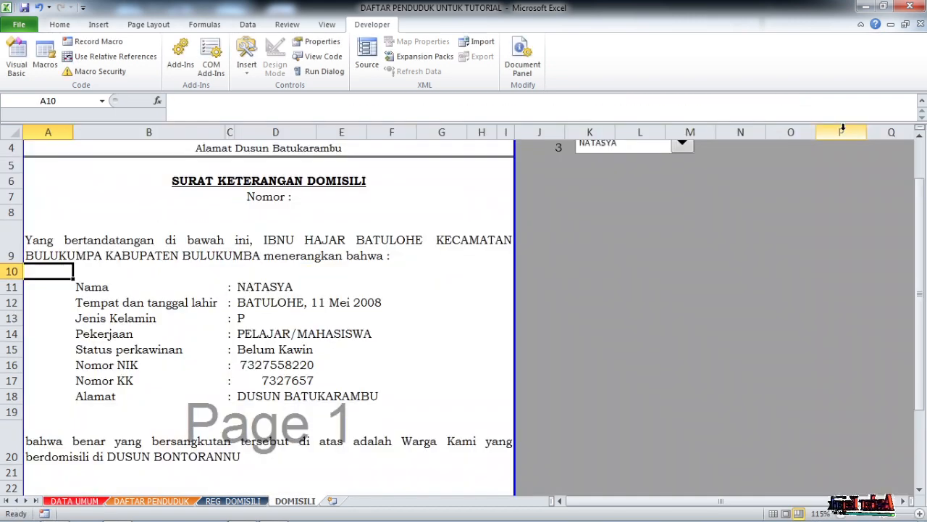
- Replace the name PIMPINAN with JABATAN in the A9 opening paragraph formula
left_click(397, 249)
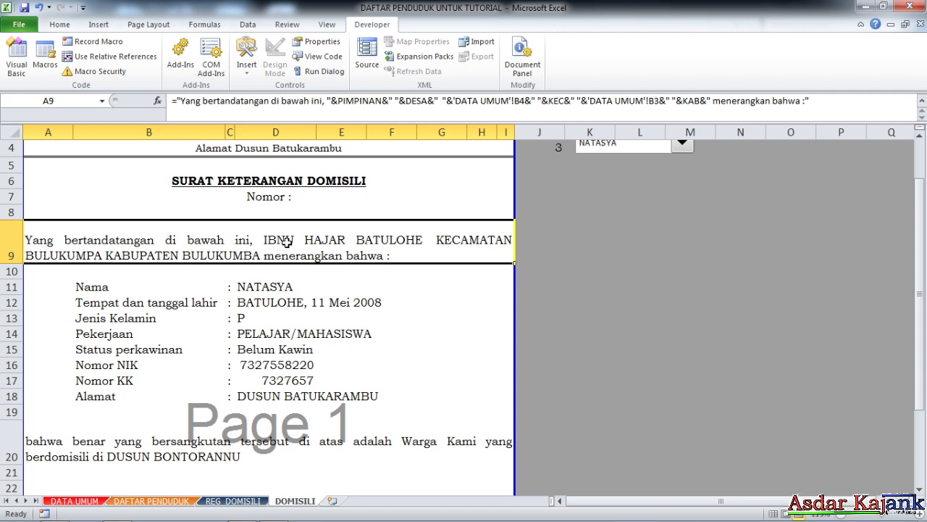
left_click(388, 101)
key("BackSpace")
key("BackSpace")
key("BackSpace")
key("BackSpace")
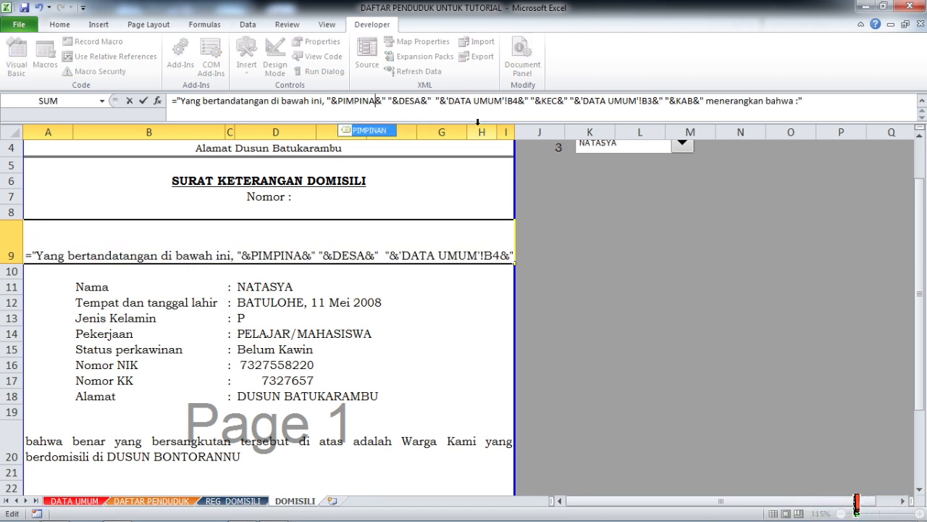
key("BackSpace")
key("BackSpace")
key("BackSpace")
key("BackSpace")
type("jabatan")
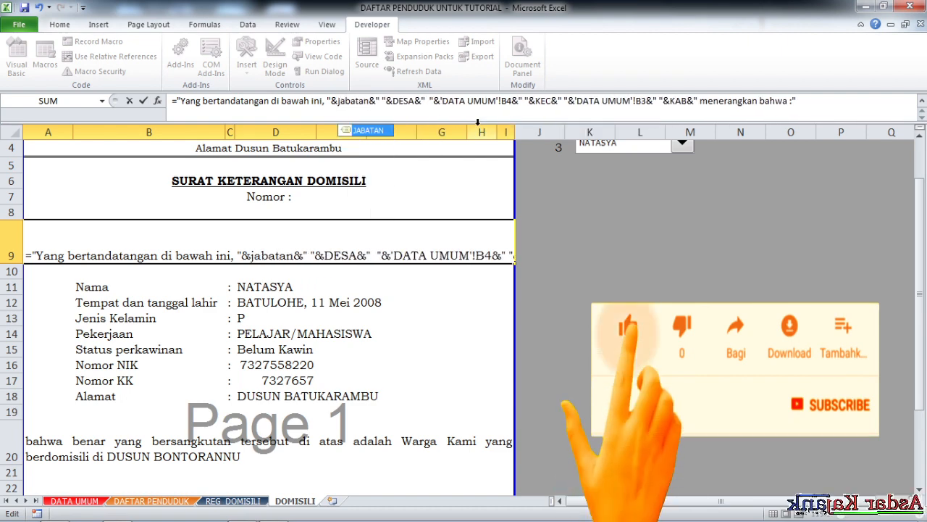
key("Return")
- Wrap the part of the A9 formula from JABATAN through KAB in the PROPER function
left_click(149, 259)
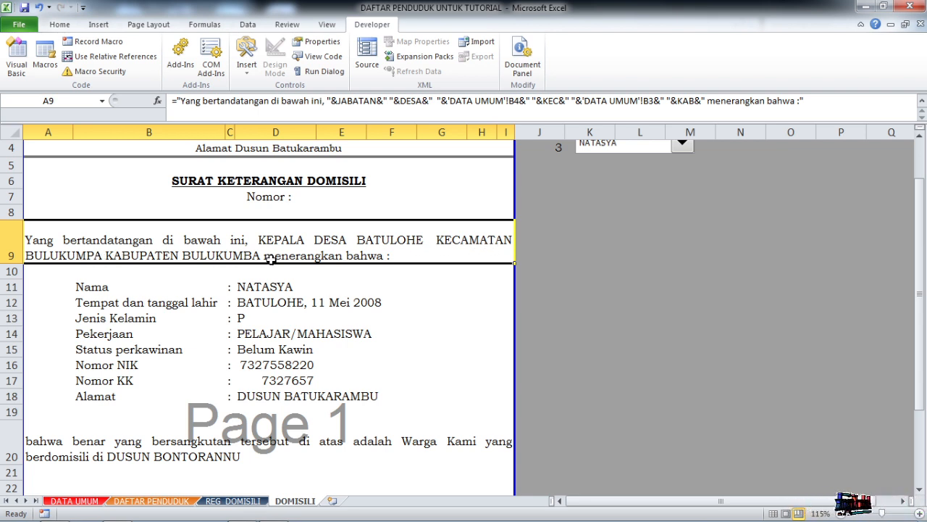
left_click(335, 101)
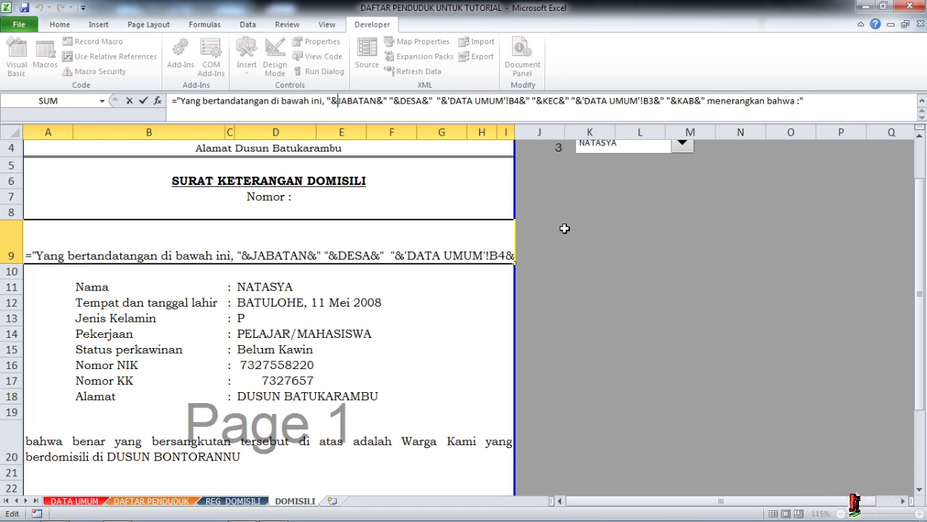
type("proper")
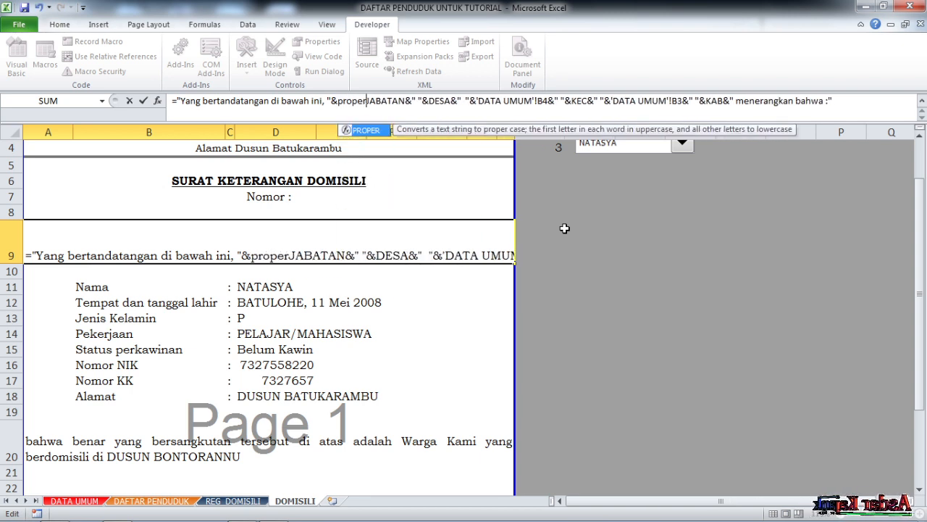
type("(")
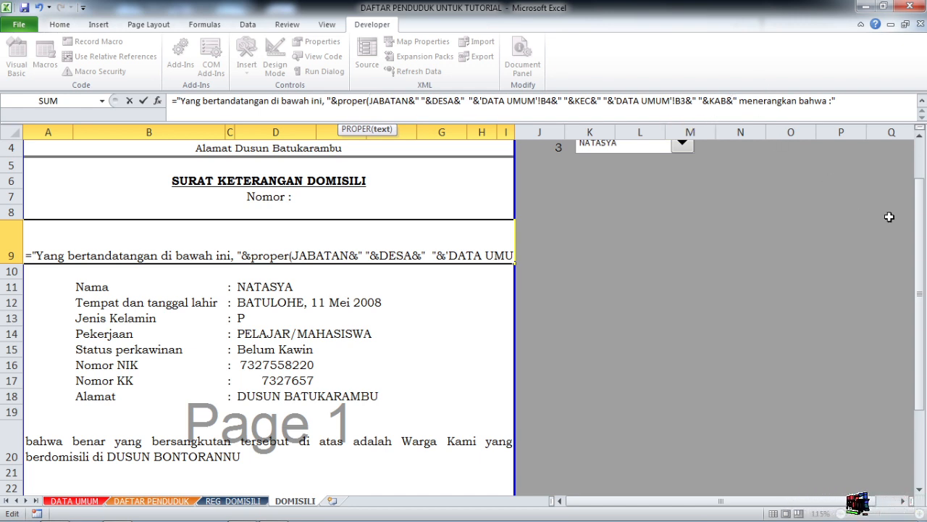
left_click(727, 104)
type(")")
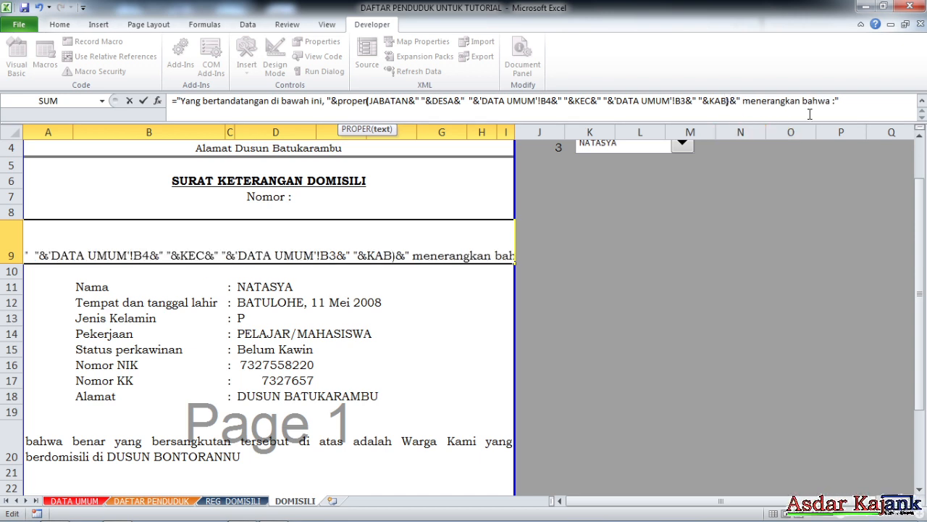
key("Return")
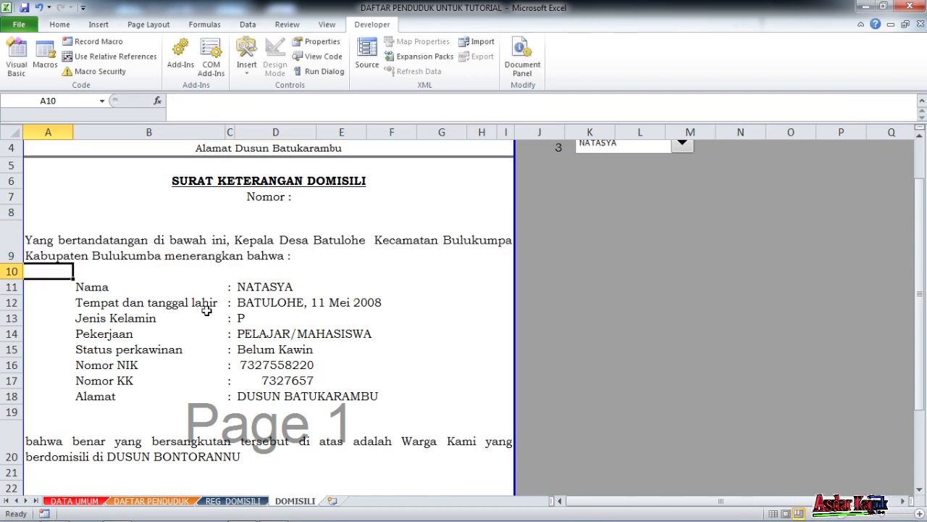
left_click(163, 258)
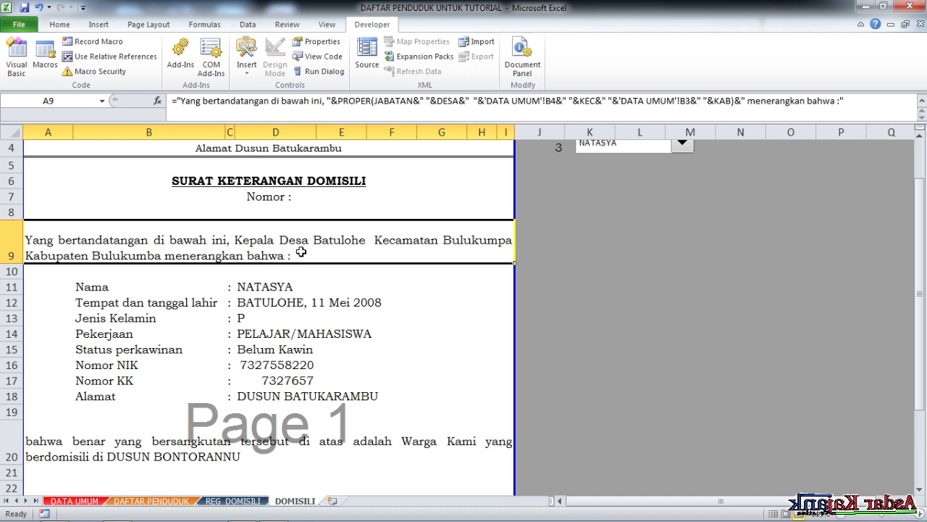
- Wrap the INDEX formula for Nama in D11 in UPPER, giving =UPPER(INDEX(domisili;$J$4;1))
scroll(261, 310, "down", 2)
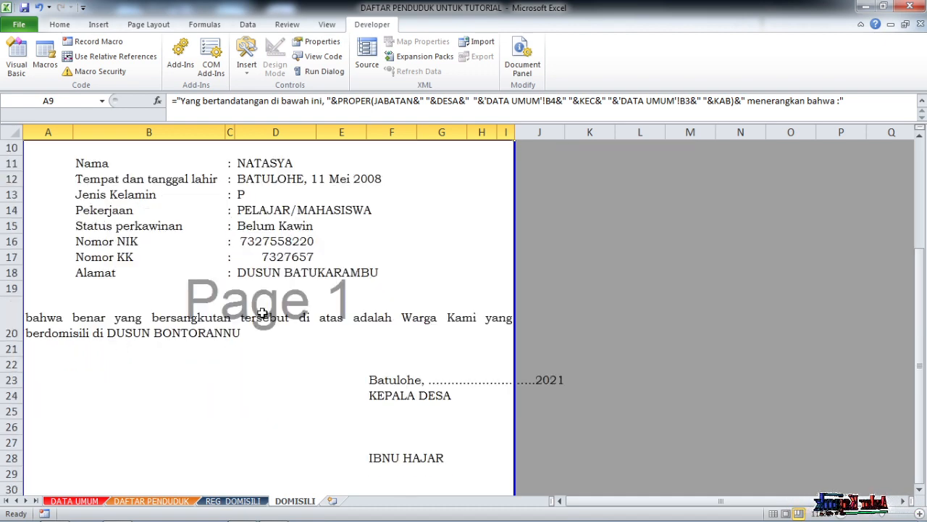
left_click(264, 211)
left_click(261, 167)
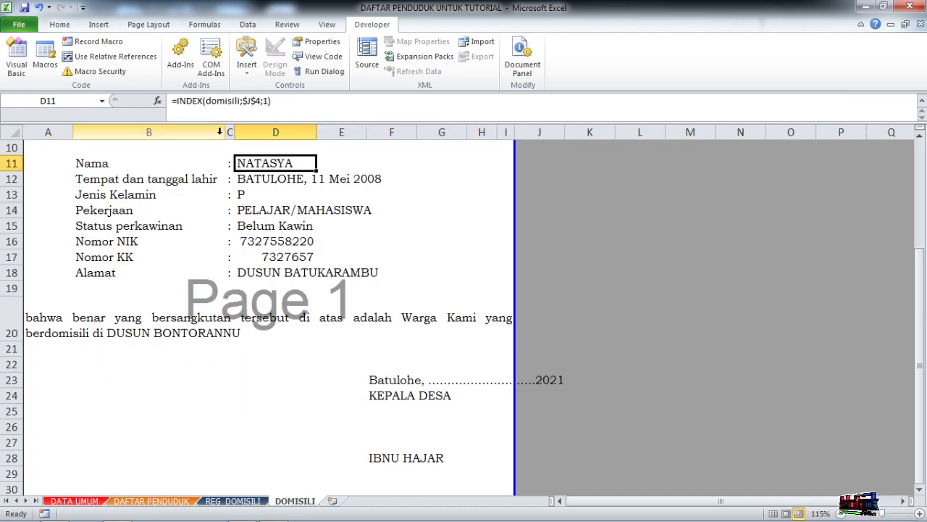
left_click(181, 101)
type("upper(")
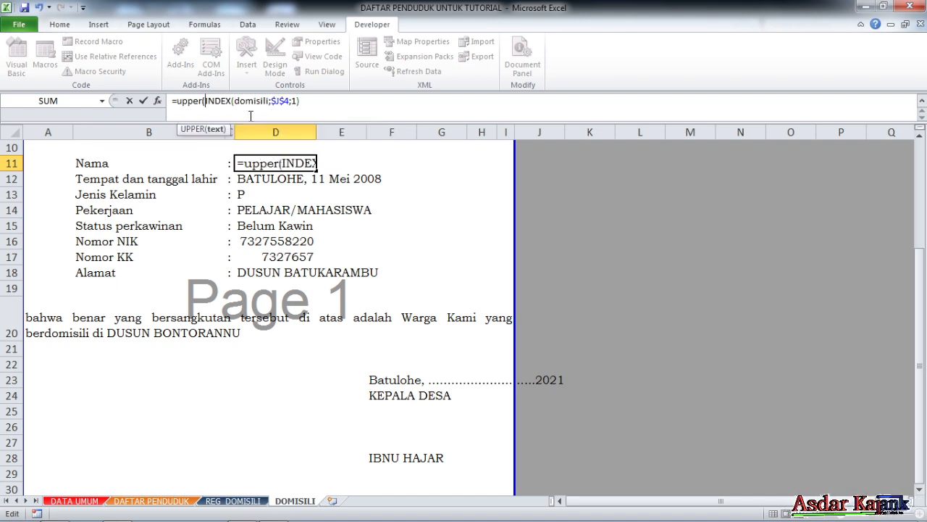
key("Return")
key("Return")
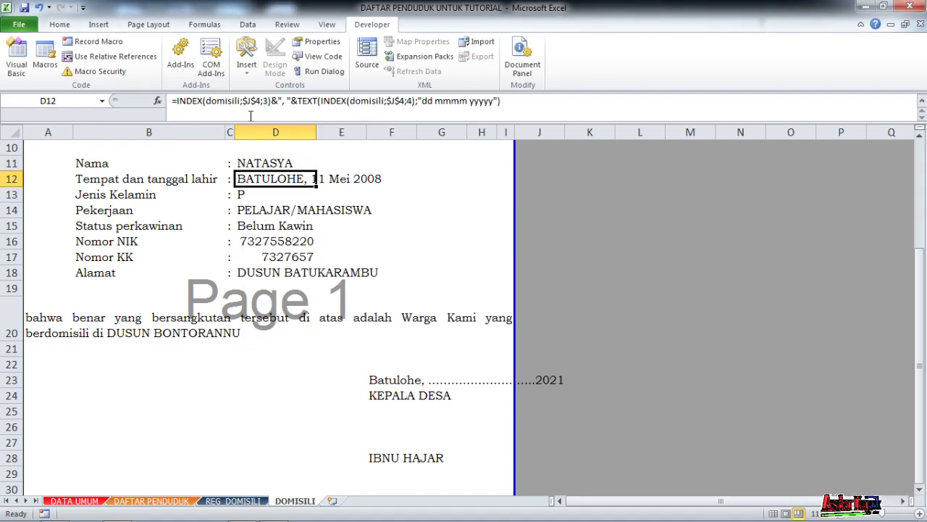
left_click(268, 165)
scroll(279, 203, "up", 1)
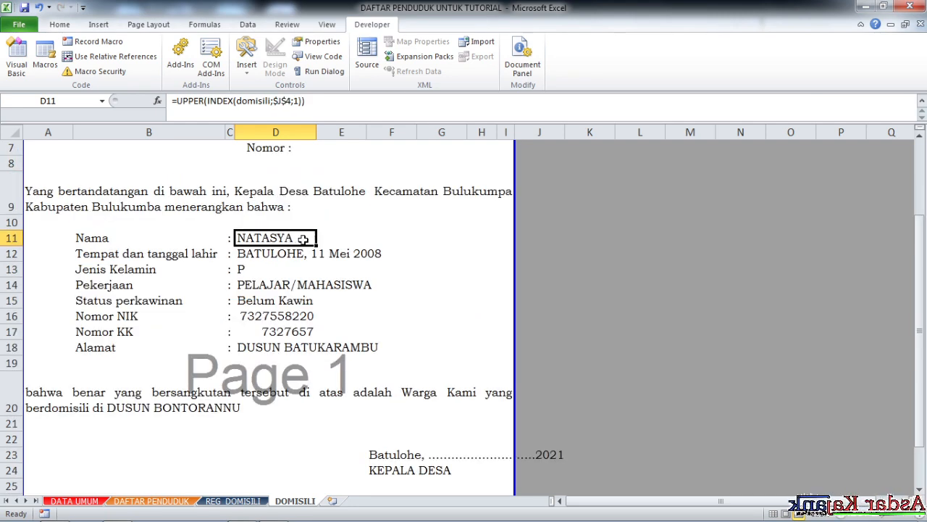
- Wrap the whole Tempat dan tanggal lahir formula in D12 in PROPER, accepting the proposed closing-parenthesis correction
left_click(248, 257)
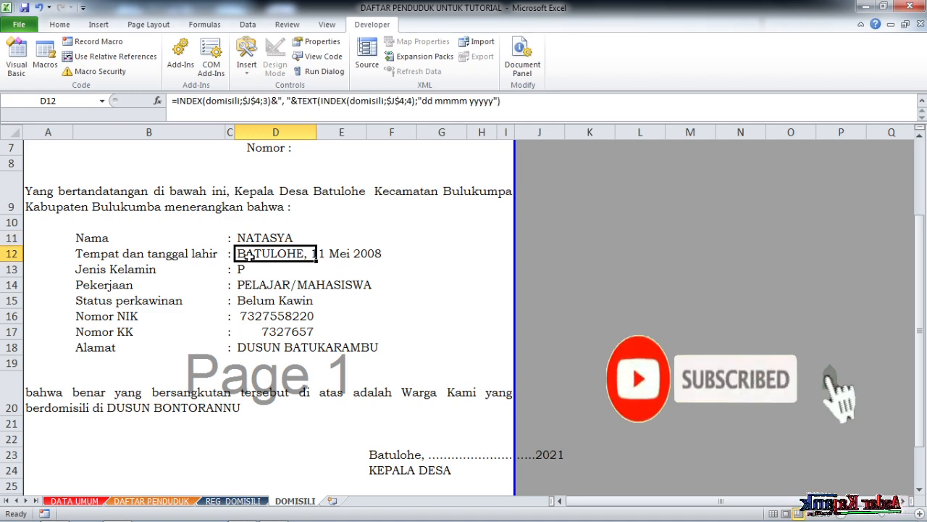
left_click(181, 101)
type("proper")
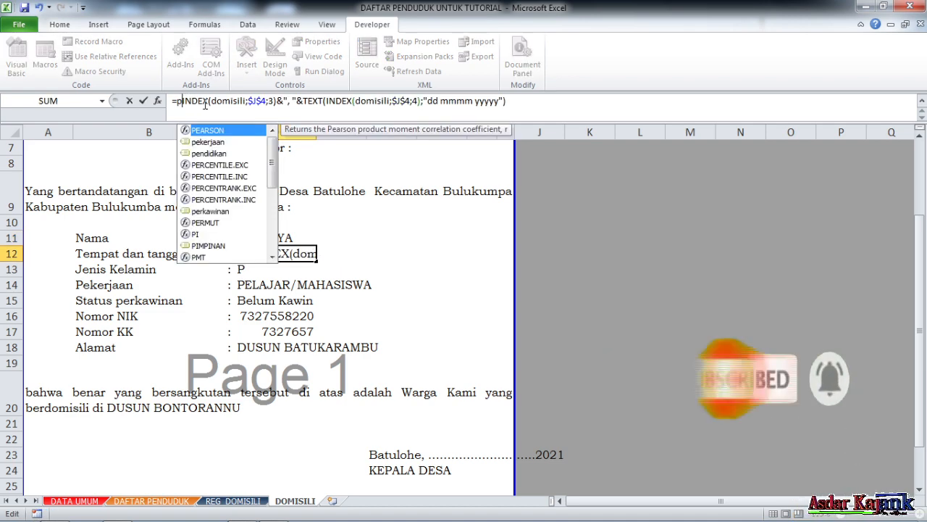
type("(")
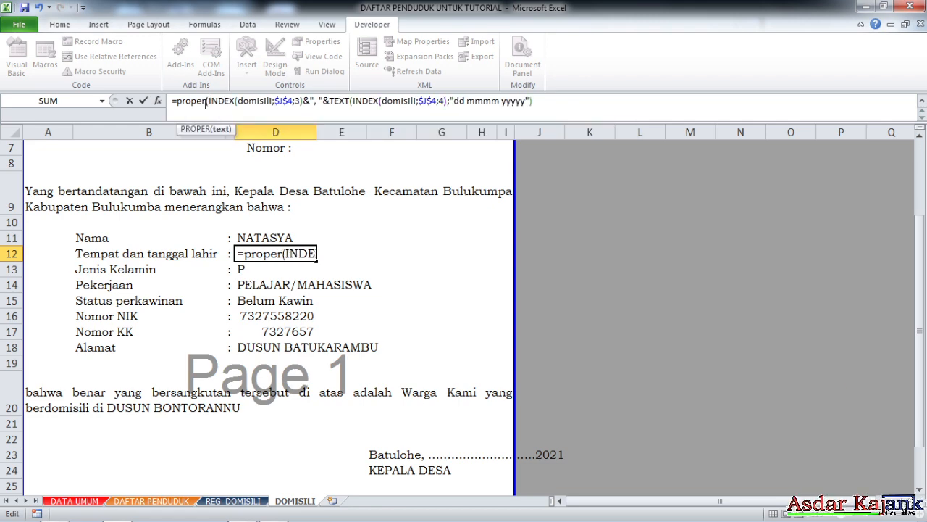
key("Return")
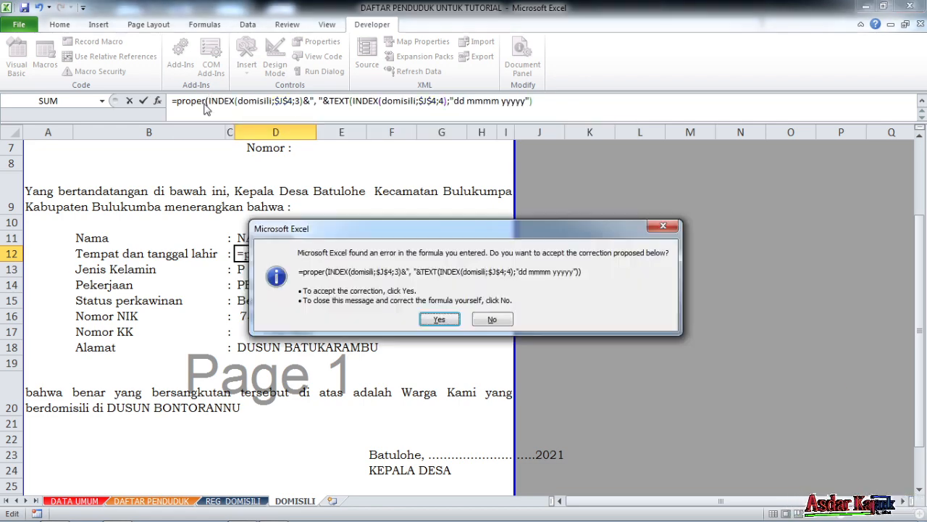
key("Return")
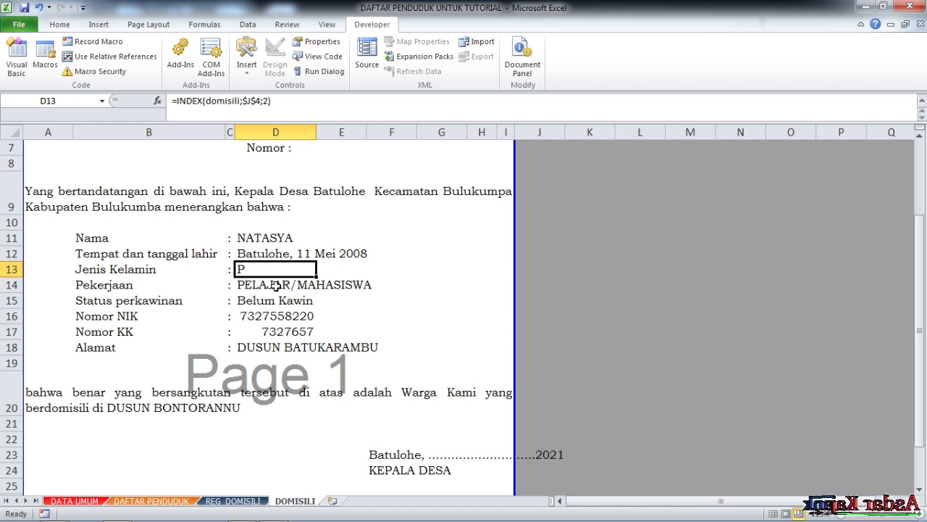
- Wrap the Pekerjaan formula in D14 in PROPER, giving =PROPER(INDEX(domisili;$J$4;8))
left_click(247, 286)
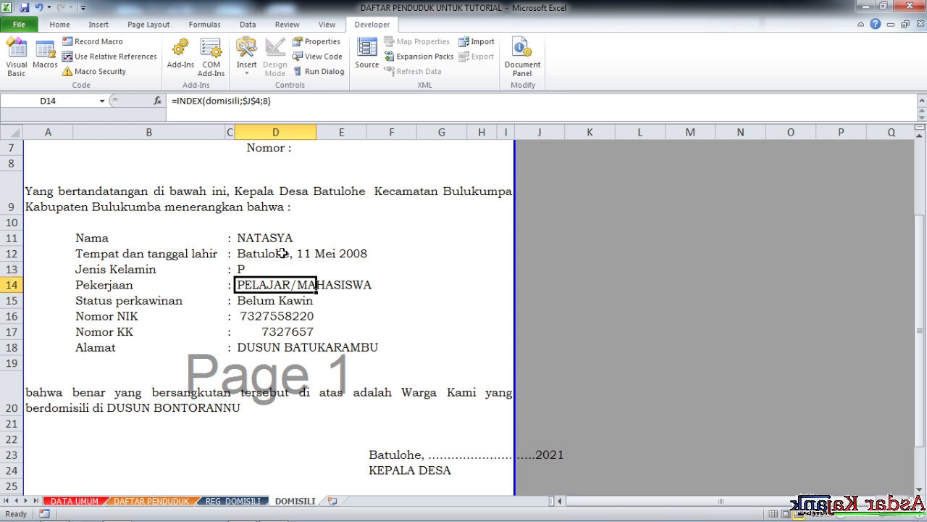
left_click(177, 102)
type("proper(")
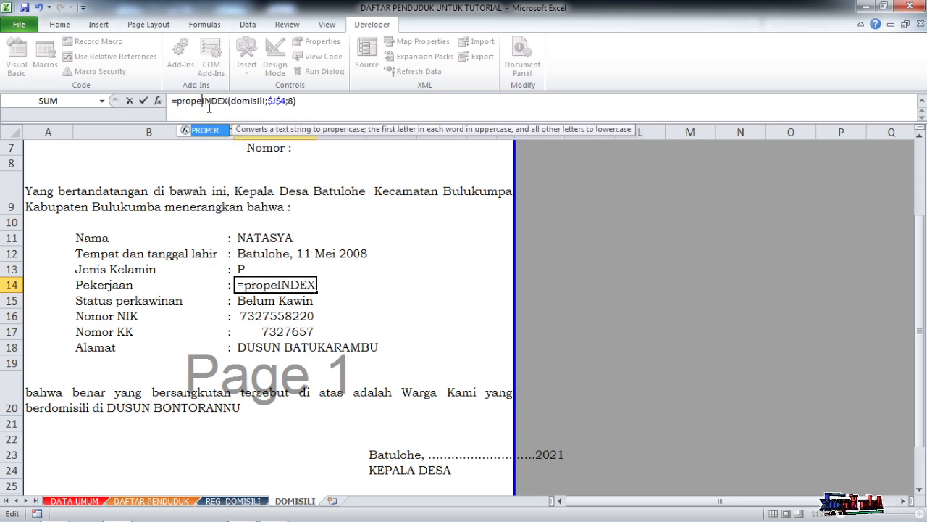
key("Return")
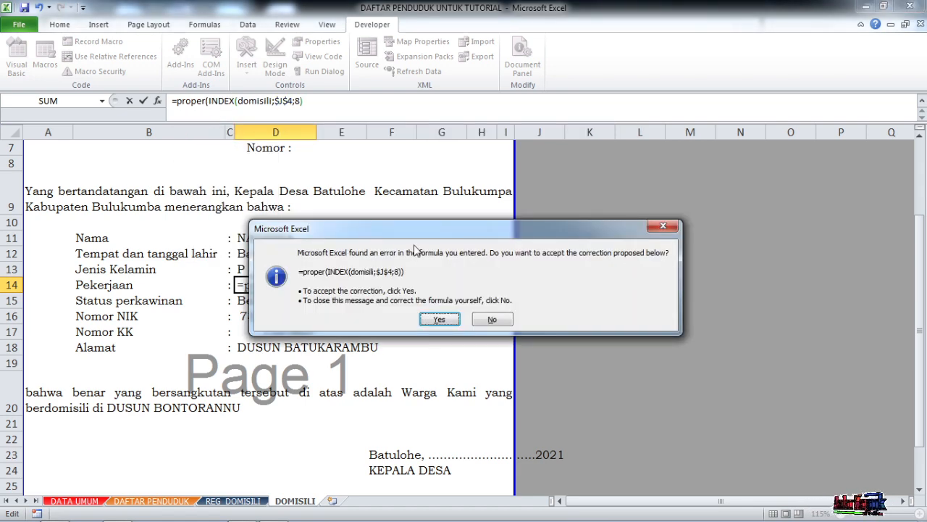
key("Return")
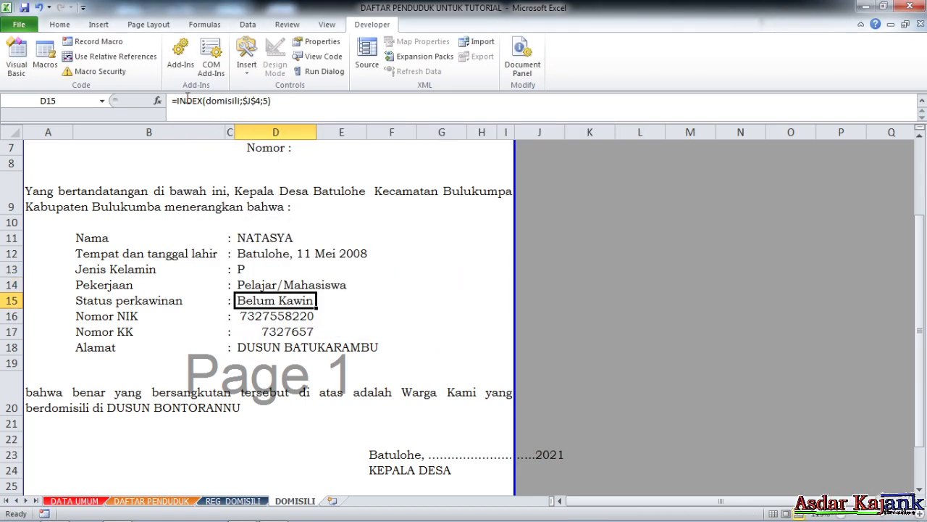
- Wrap the Status perkawinan formula in D15 in PROPER, giving =PROPER(INDEX(domisili;$J$4;5))
left_click(178, 101)
type("proper(")
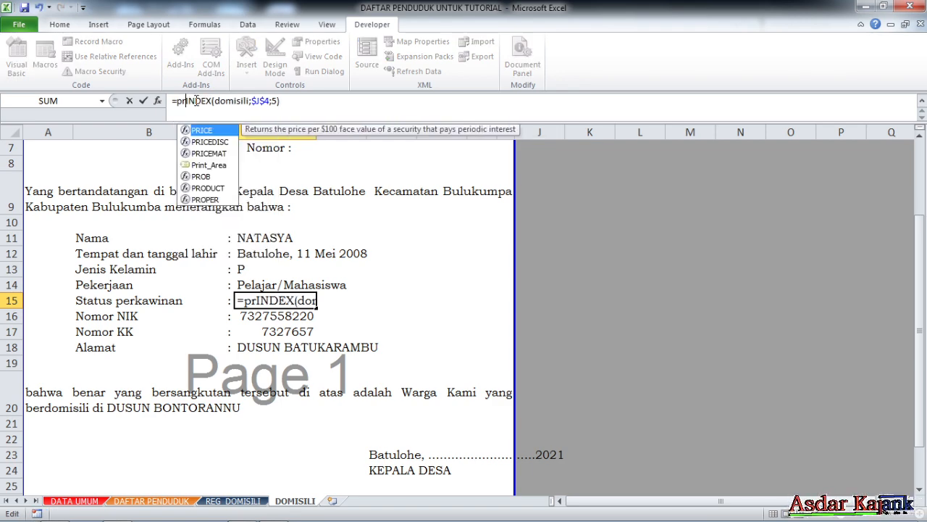
key("Return")
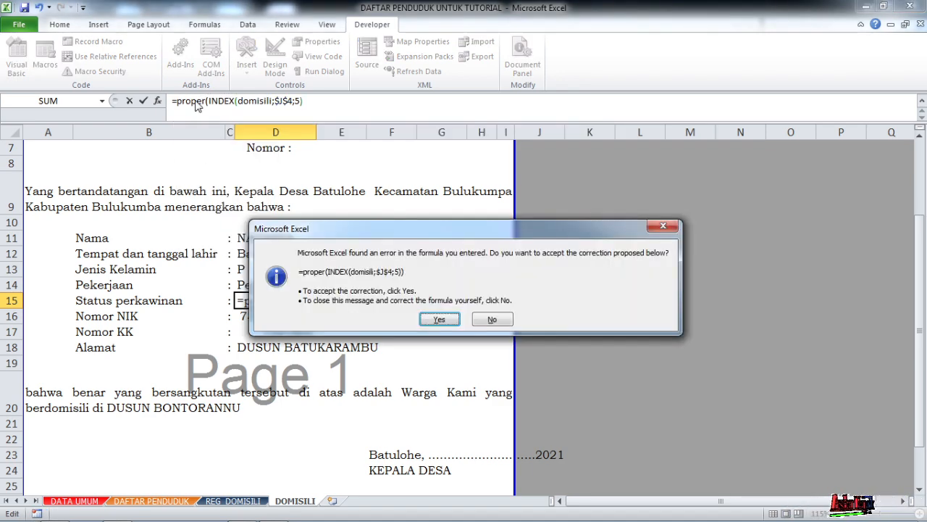
key("Return")
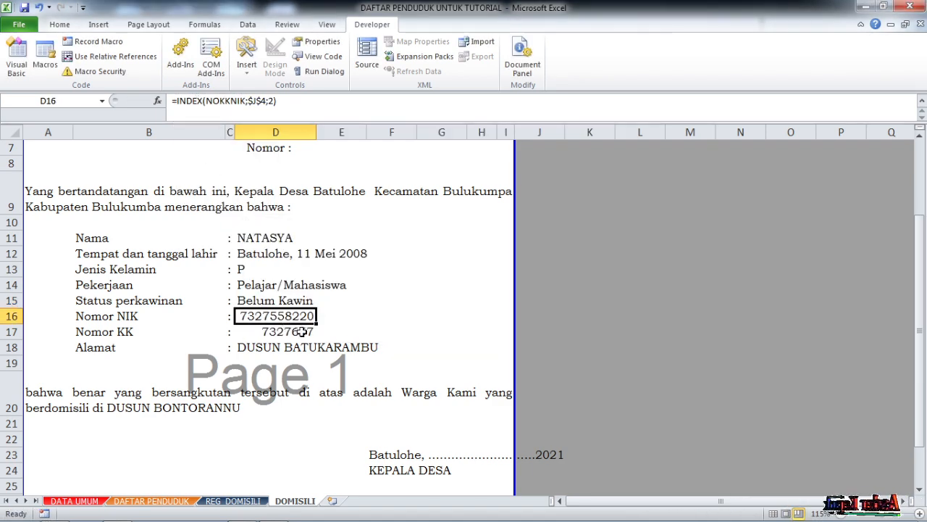
- Left-align the Nomor NIK and Nomor KK values in D16:D17
left_click(307, 342)
left_click_drag(287, 317, 289, 331)
left_click(59, 24)
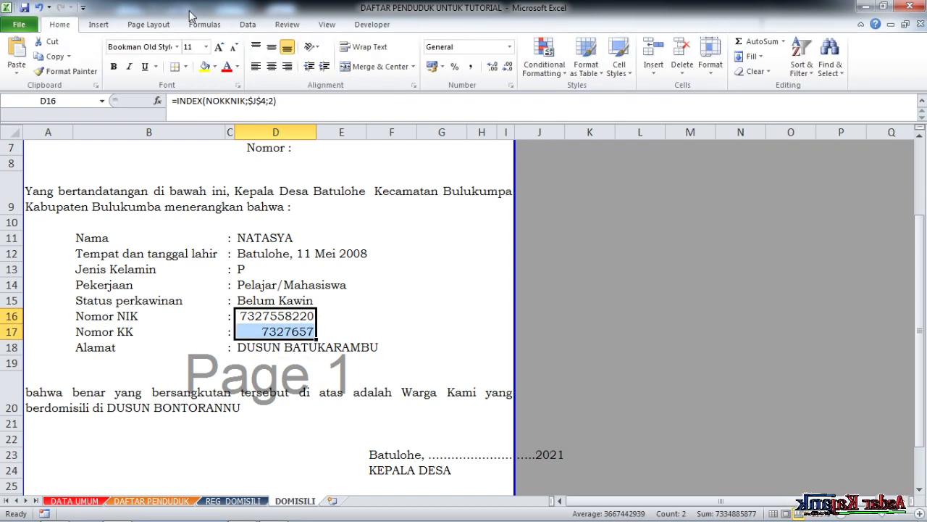
left_click(256, 66)
left_click(384, 318)
- Wrap the Alamat formula in D18 in PROPER, giving =PROPER(INDEX(domisili;$J$4;12))
left_click(274, 350)
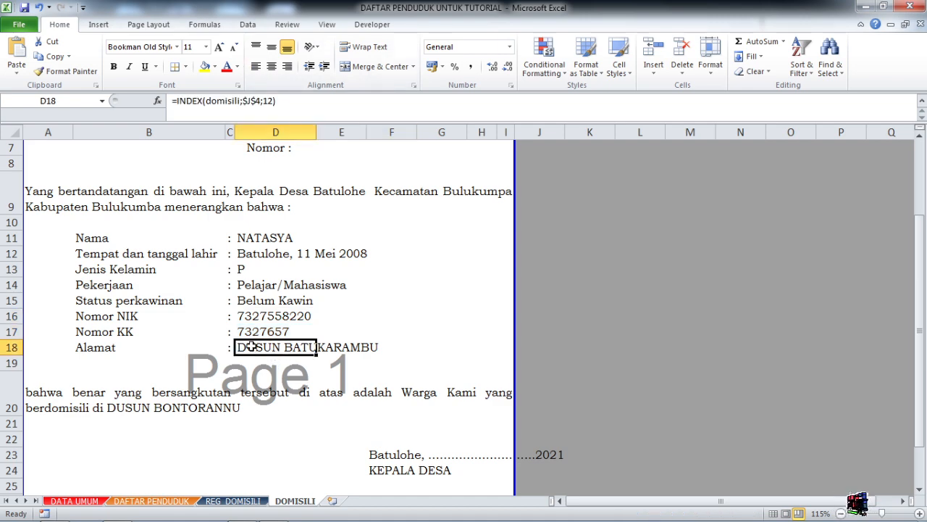
left_click(179, 100)
type("proper")
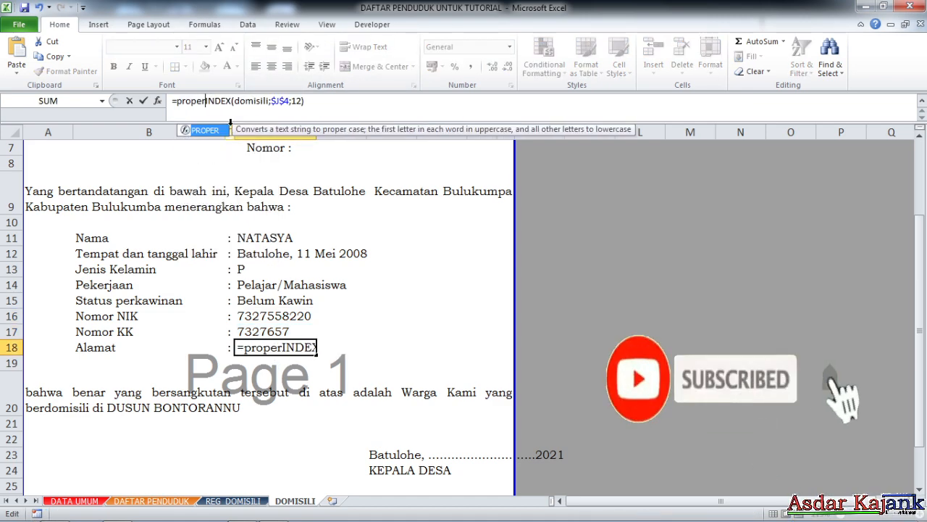
type("(")
key("Return")
key("Return")
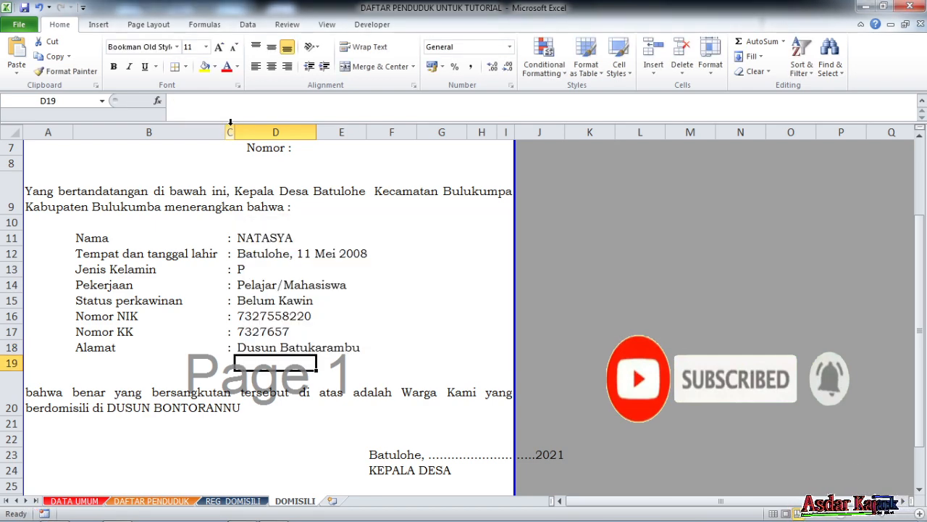
- Compare the hamlet named in the A20 closing paragraph with the Alamat value in the resident details
scroll(326, 300, "down", 2)
left_click(83, 281)
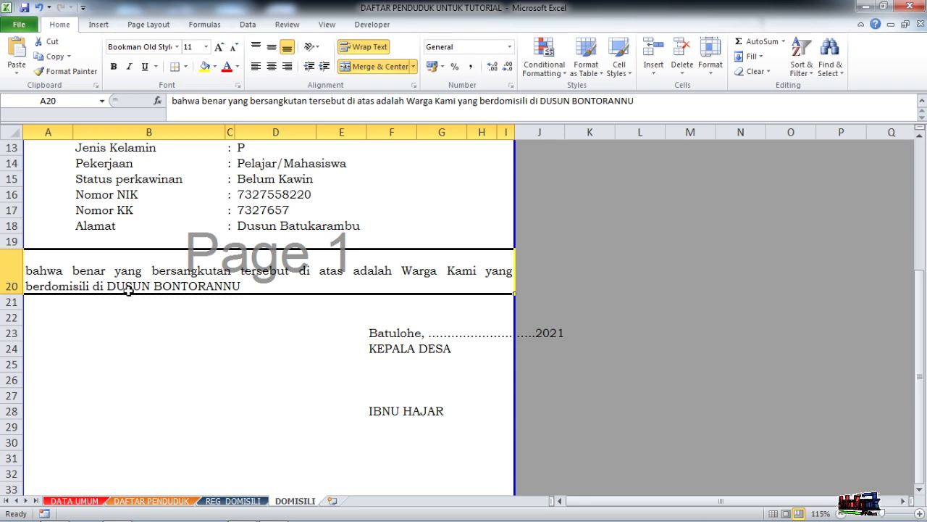
scroll(257, 300, "up", 2)
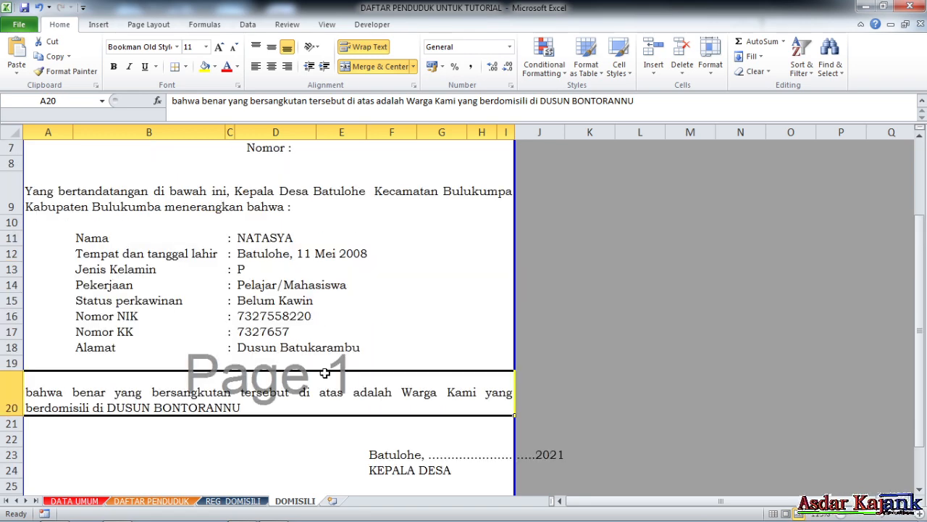
scroll(337, 358, "down", 1)
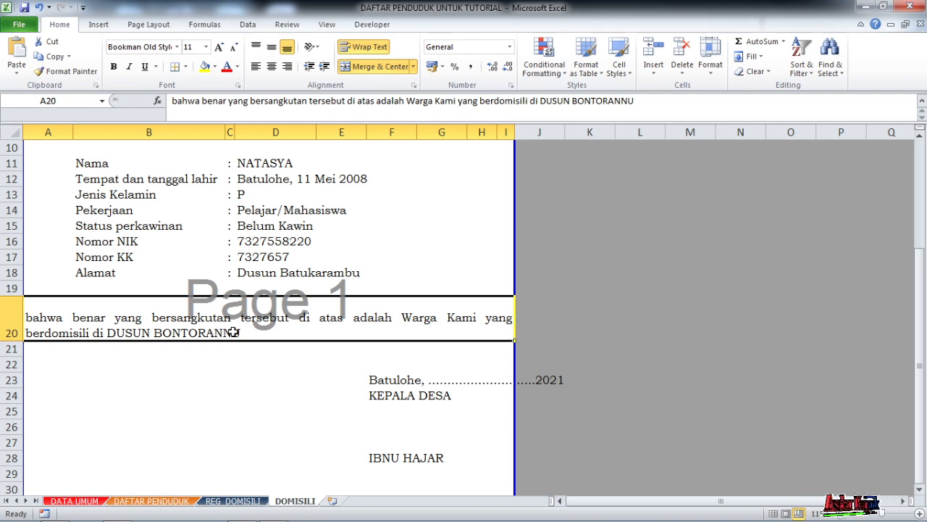
scroll(265, 323, "up", 2)
scroll(215, 396, "down", 2)
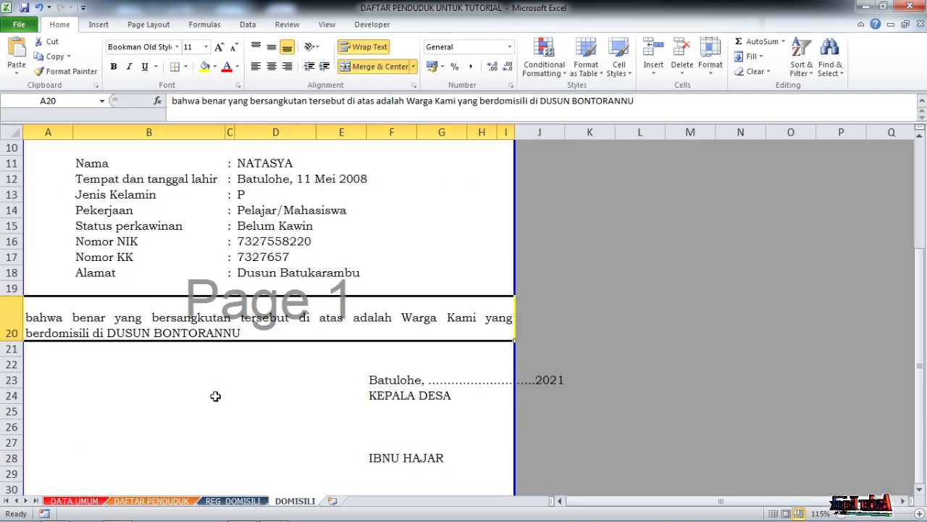
scroll(261, 341, "up", 3)
scroll(413, 325, "down", 2)
scroll(414, 325, "up", 2)
- Choose the first resident in the name drop-down beside the letter and check the Alamat cell against the closing paragraph
left_click(627, 210)
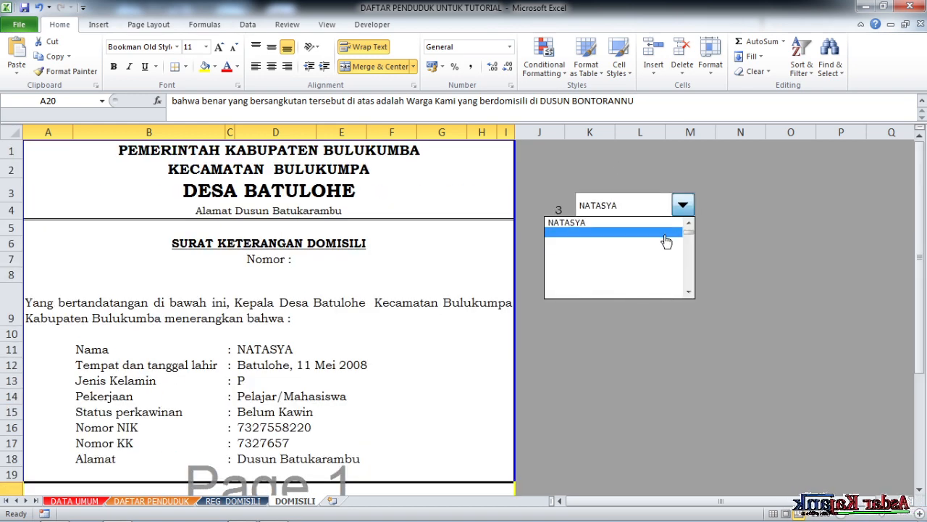
scroll(689, 234, "up", 1)
left_click(628, 225)
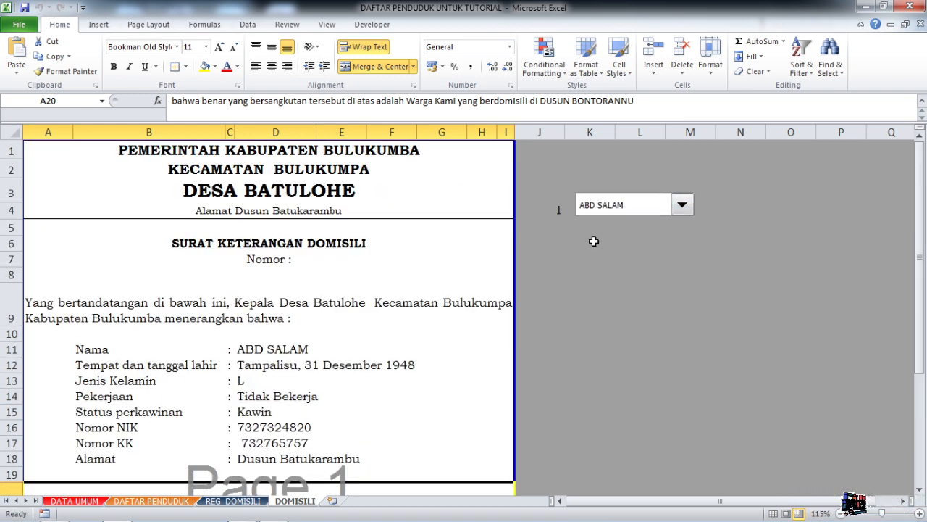
scroll(374, 341, "down", 3)
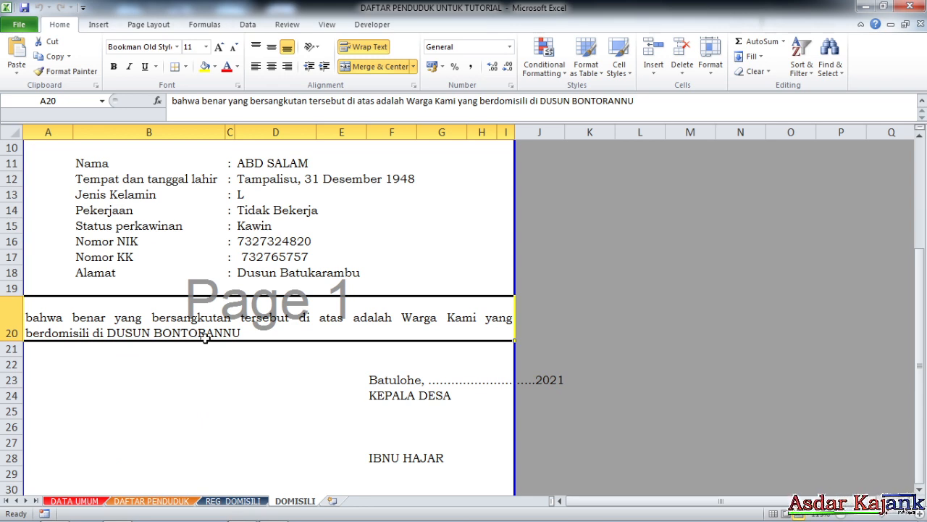
left_click(281, 278)
- Turn the A20 closing paragraph into a formula, quoting the text through "berdomisili di ", removing the fixed hamlet name and appending &
left_click(226, 320)
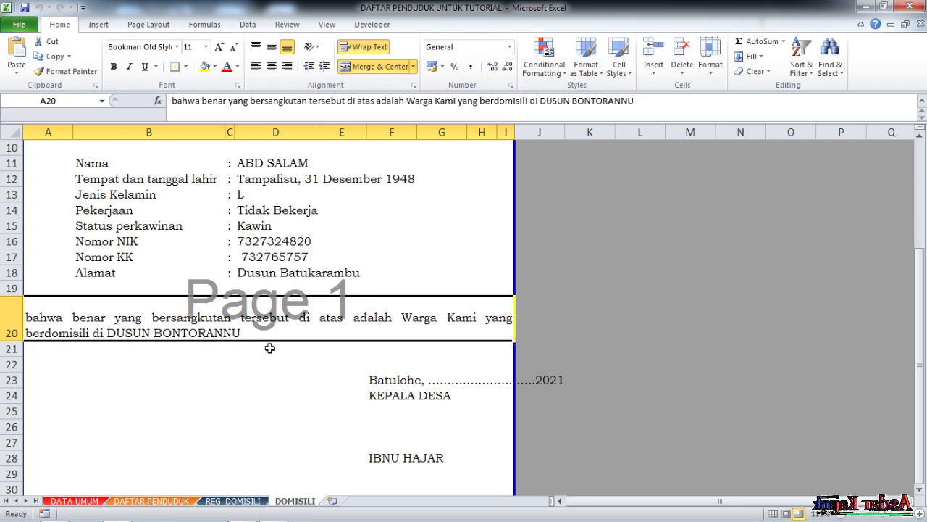
left_click(170, 102)
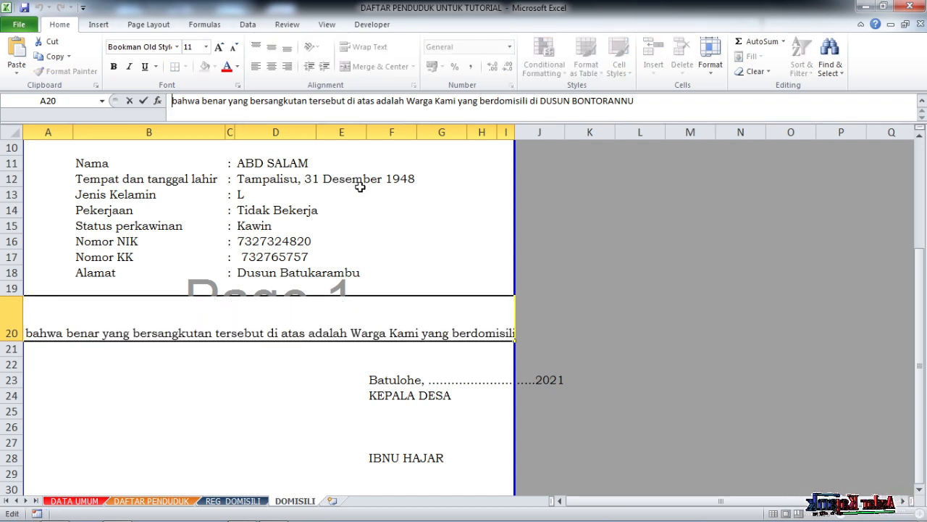
type("=\"")
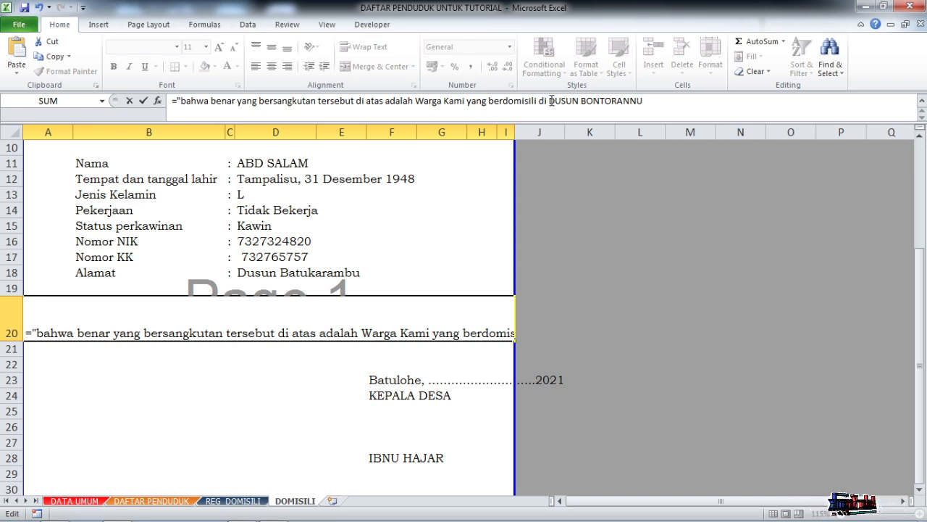
left_click(600, 116)
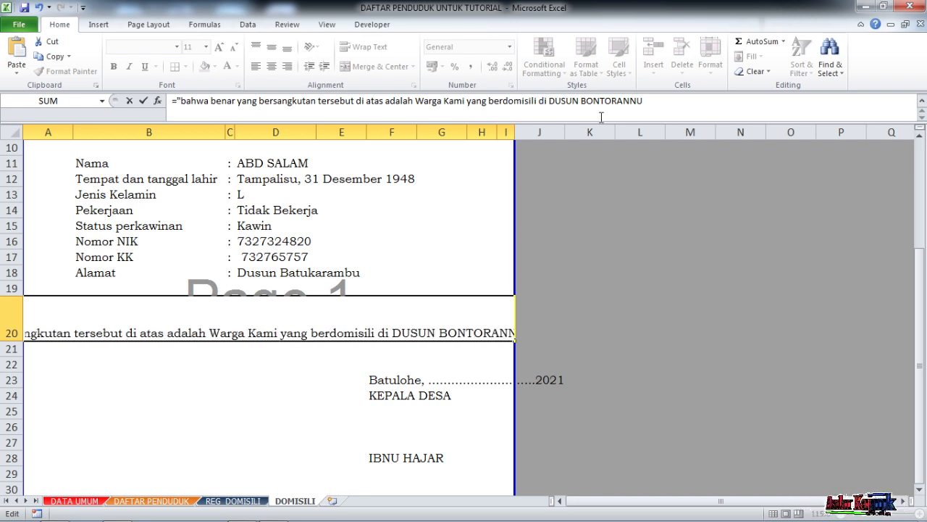
type("\"")
key("Delete")
key("Delete")
key("Delete")
key("Delete")
key("Delete")
key("Delete")
key("Delete")
key("Delete")
key("Delete")
key("Delete")
key("Delete")
key("Delete")
key("Delete")
key("Delete")
key("Delete")
key("Delete")
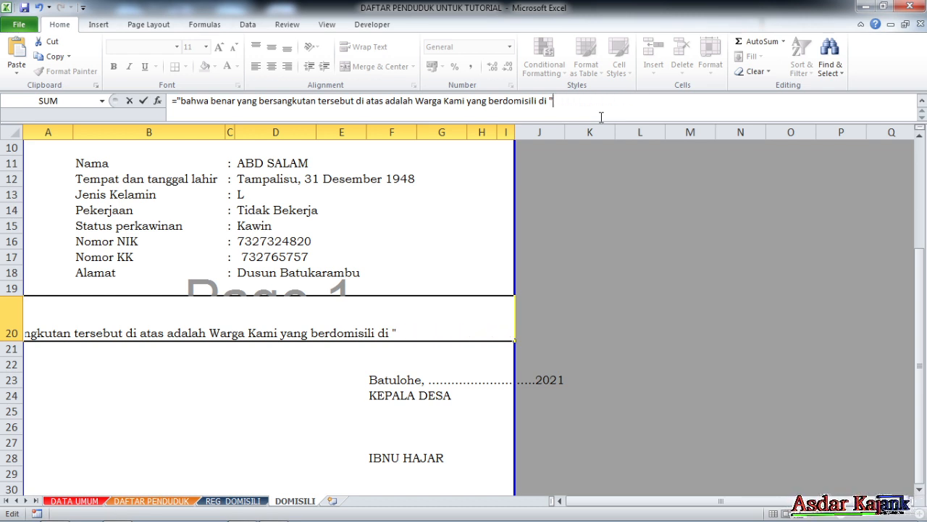
type("&")
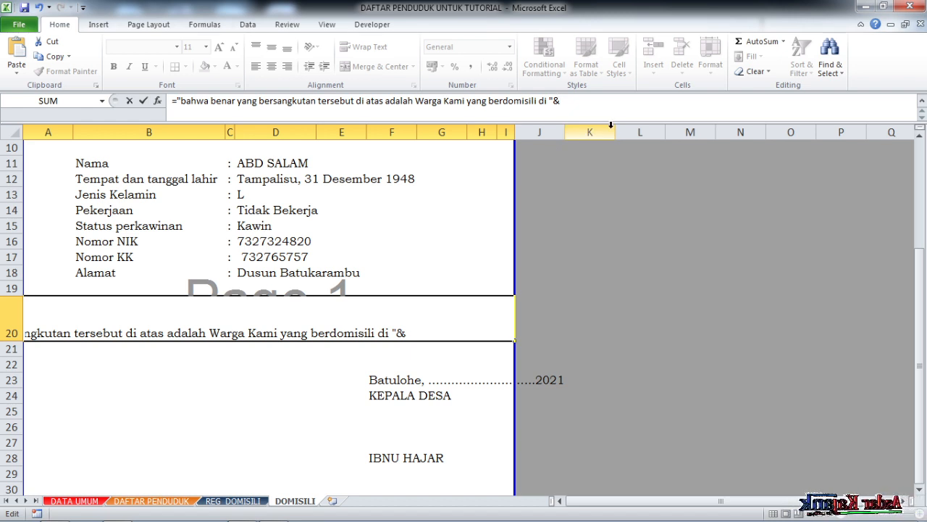
left_click(248, 273)
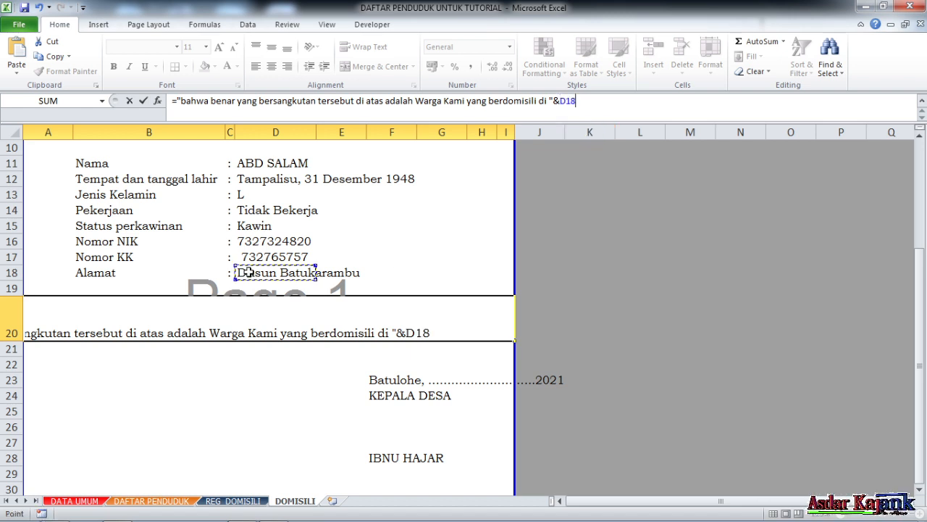
key("BackSpace")
key("BackSpace")
key("BackSpace")
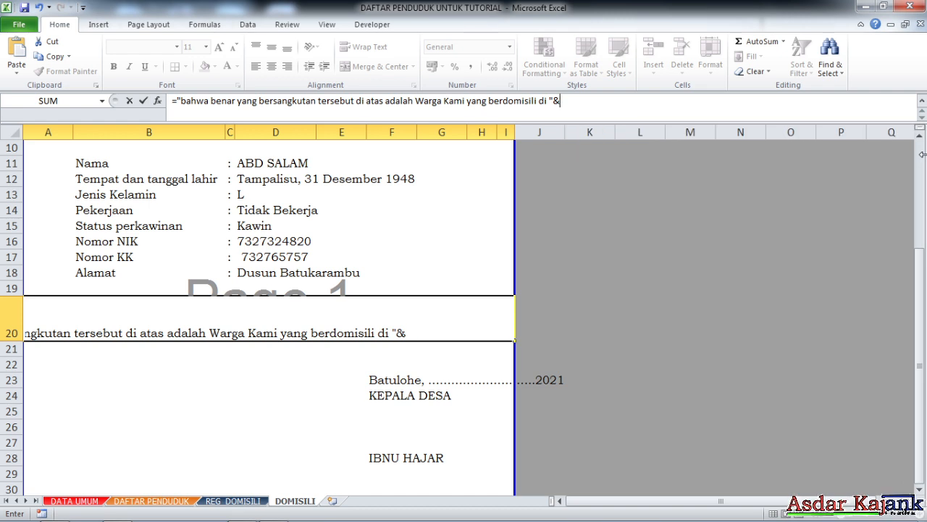
- Complete the A20 closing paragraph formula with the hamlet lookup (INDEX(domisili;J4;12)) after the ampersand
type("(inde")
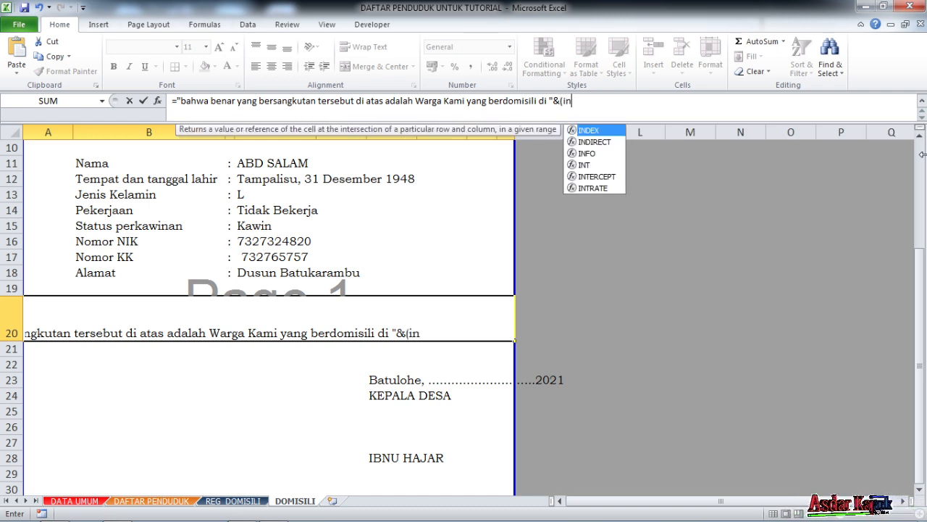
double_click(591, 131)
type("dom")
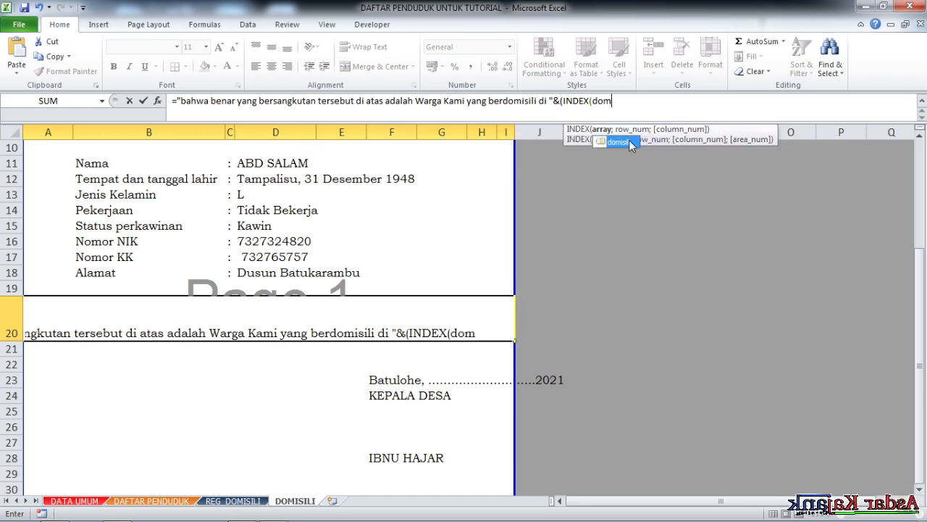
double_click(630, 144)
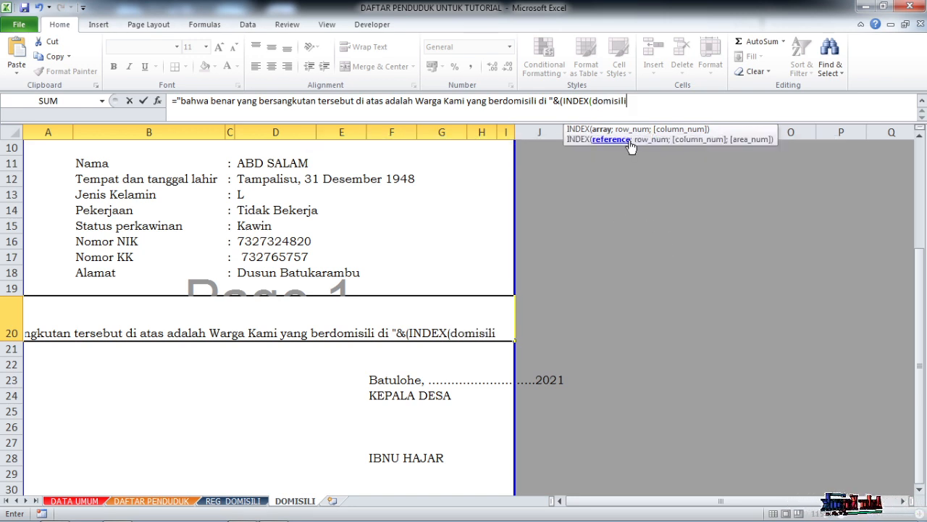
type(";")
left_click_drag(921, 276, 920, 140)
left_click(548, 209)
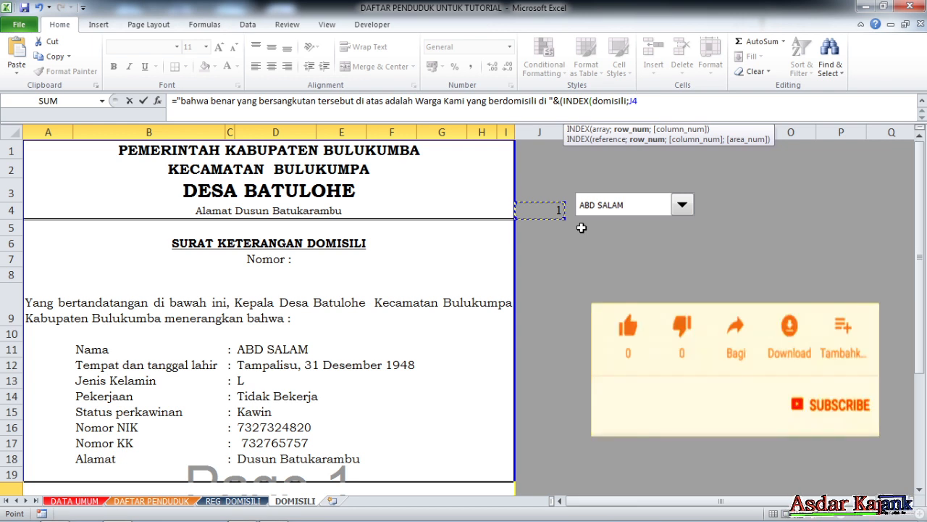
type(";12")
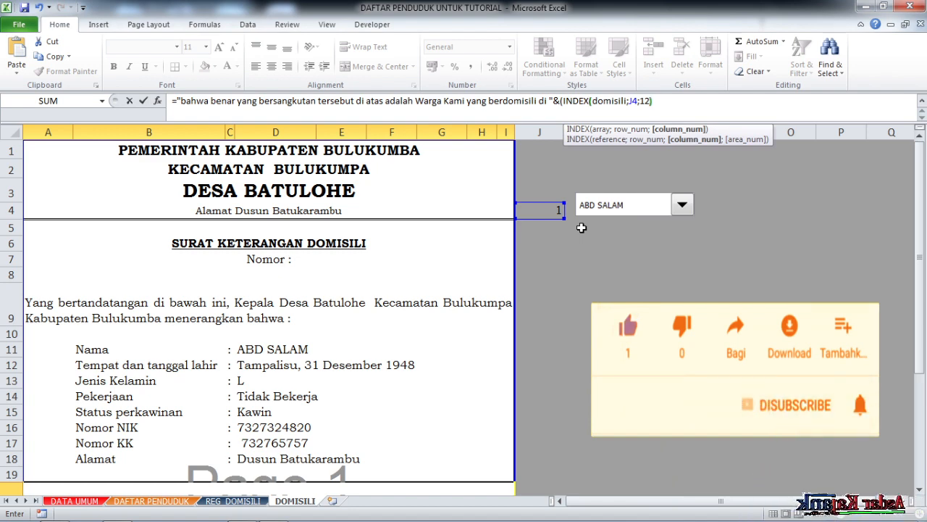
key("Return")
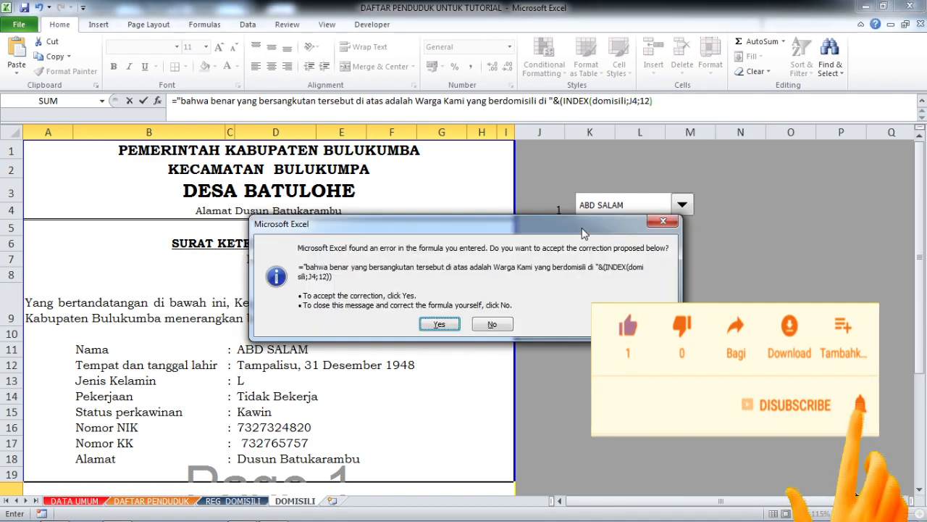
key("Return")
- Wrap the hamlet lookup in the A20 closing paragraph in PROPER, giving PROPER((INDEX(domisili;J4;12)))
left_click(249, 440)
scroll(281, 433, "down", 2)
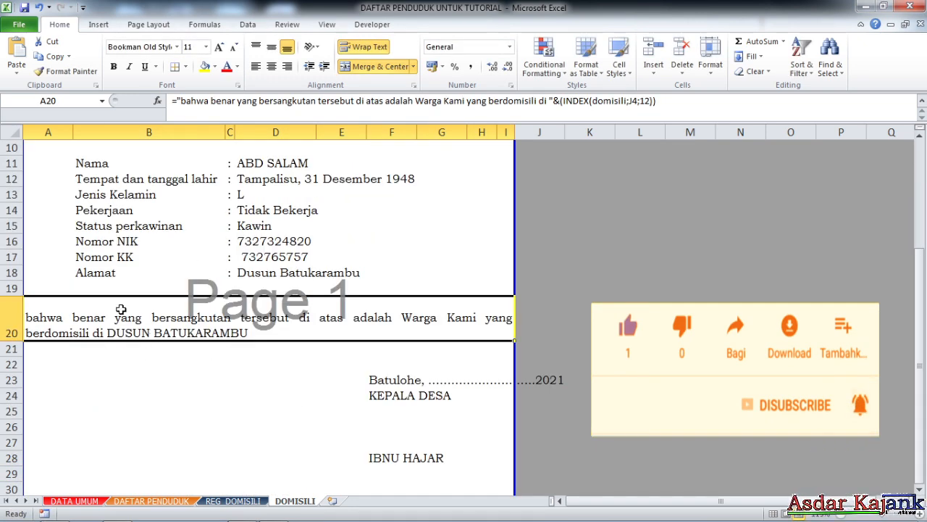
left_click(559, 101)
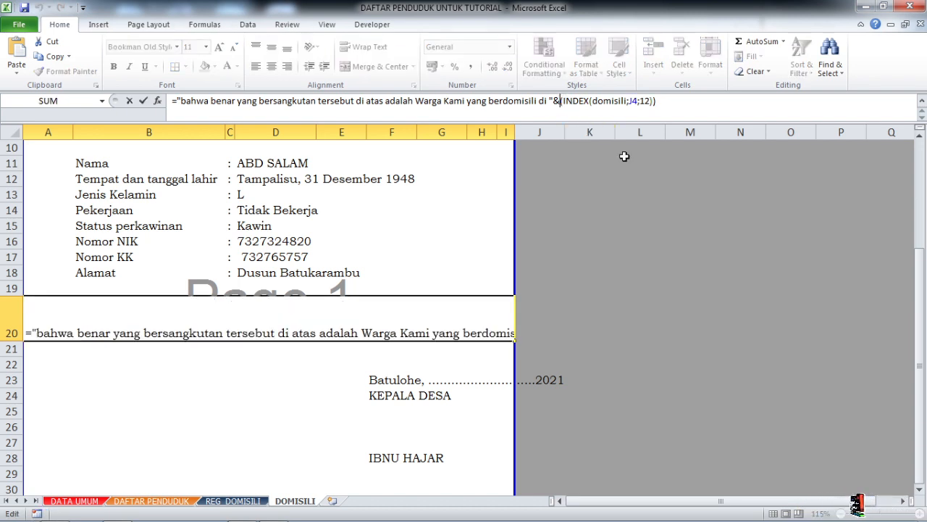
type("pr")
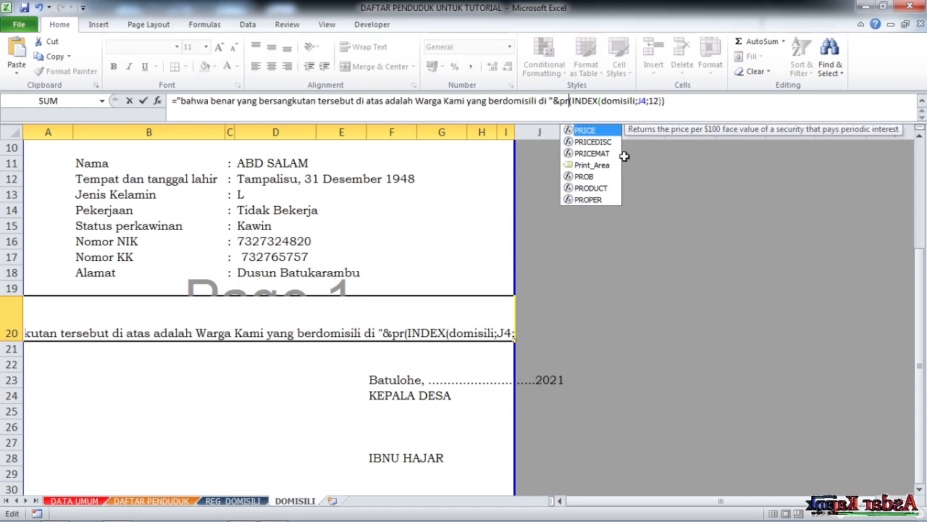
type("oper")
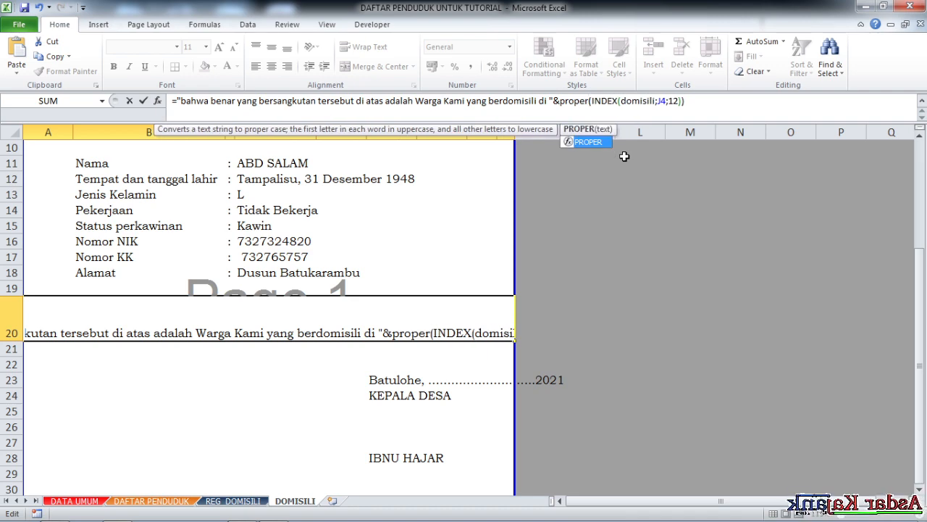
type("(")
key("Return")
key("Return")
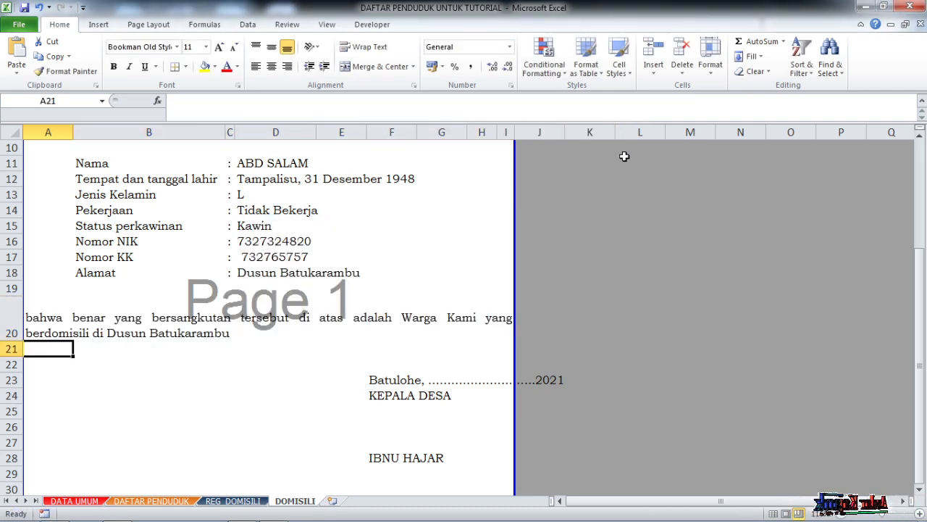
- Review the letter's opening paragraph in A9, the resident details in rows 11 to 18 and the closing paragraph in A20
left_click(308, 317)
scroll(371, 351, "down", 2)
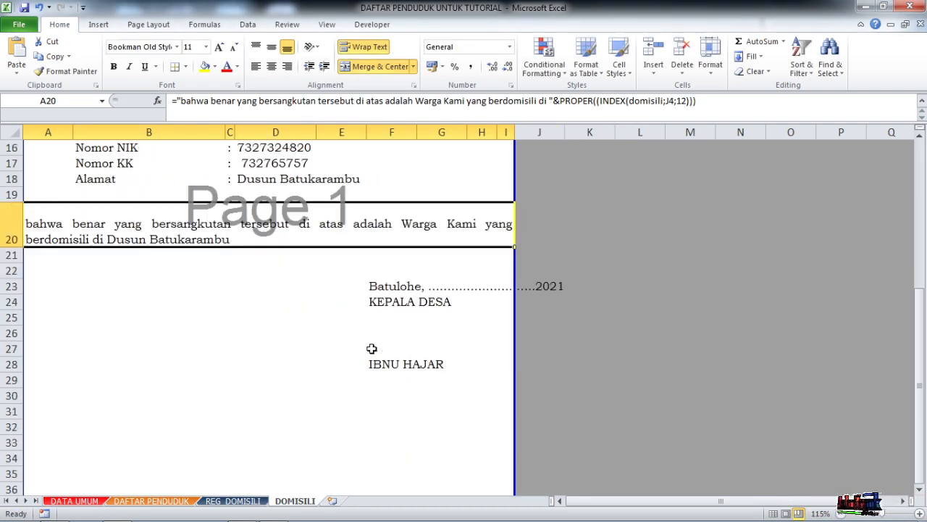
scroll(371, 350, "up", 1)
scroll(371, 348, "up", 3)
scroll(293, 368, "down", 1)
left_click(284, 202)
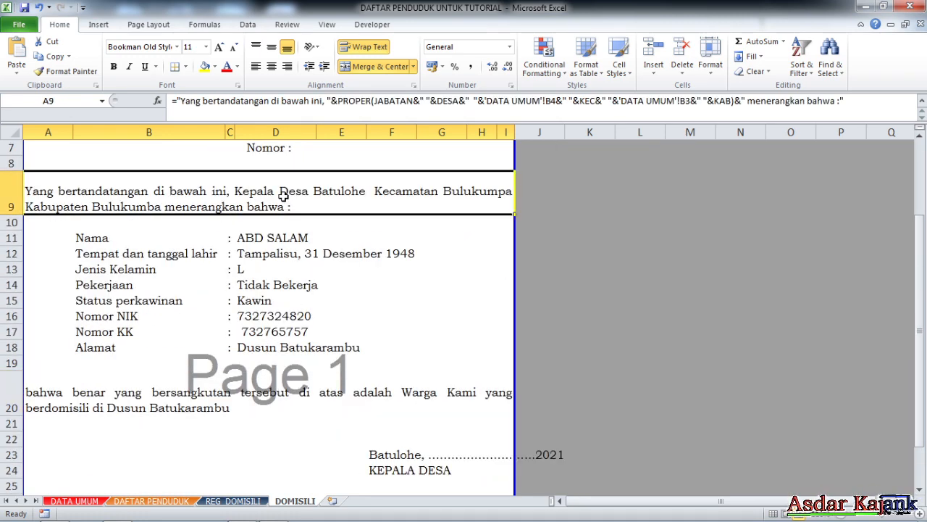
left_click_drag(120, 241, 321, 350)
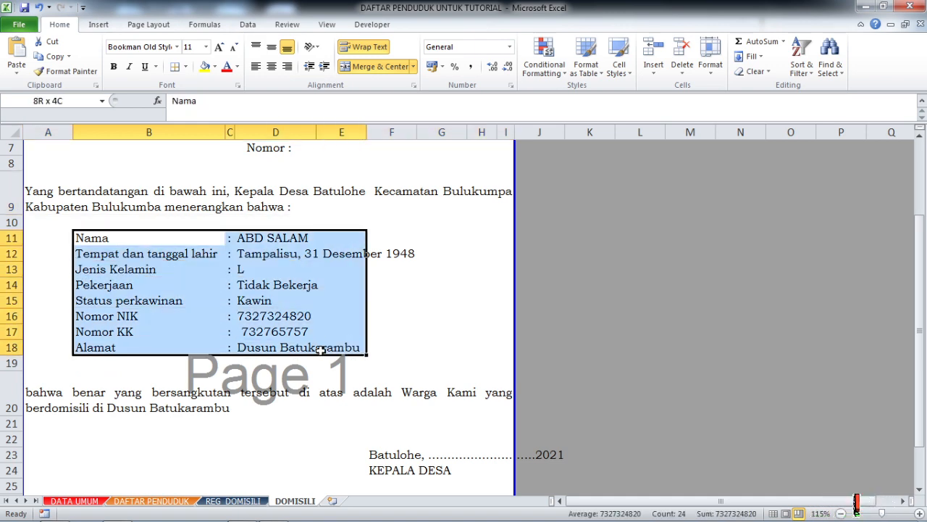
left_click(243, 331)
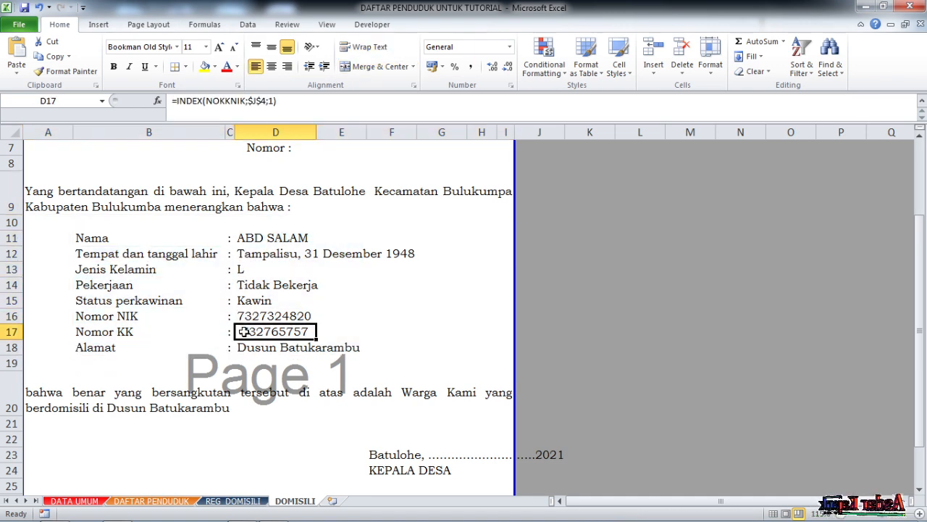
left_click(187, 397)
scroll(404, 352, "down", 2)
- Replace the fixed place-and-date line in F23 above the signatory's title with the formula =DESA
left_click(381, 333)
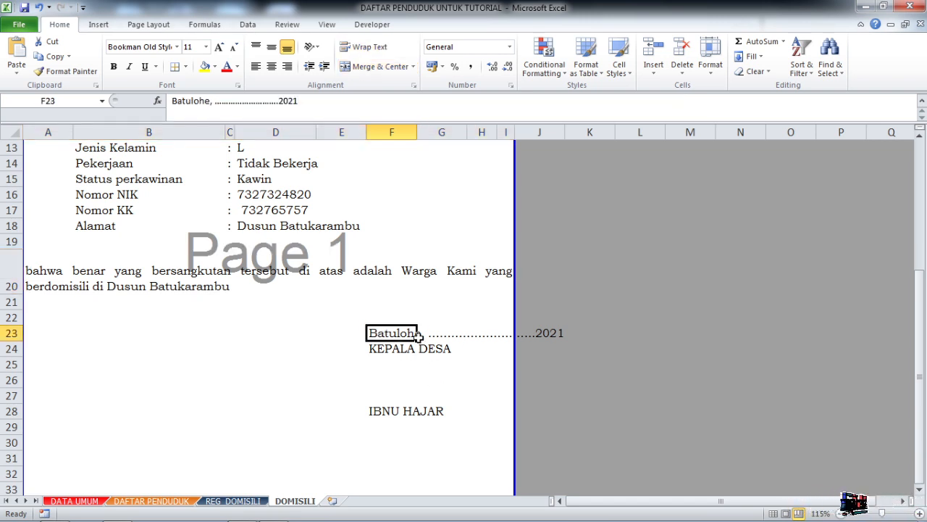
scroll(412, 342, "up", 2)
scroll(413, 341, "down", 2)
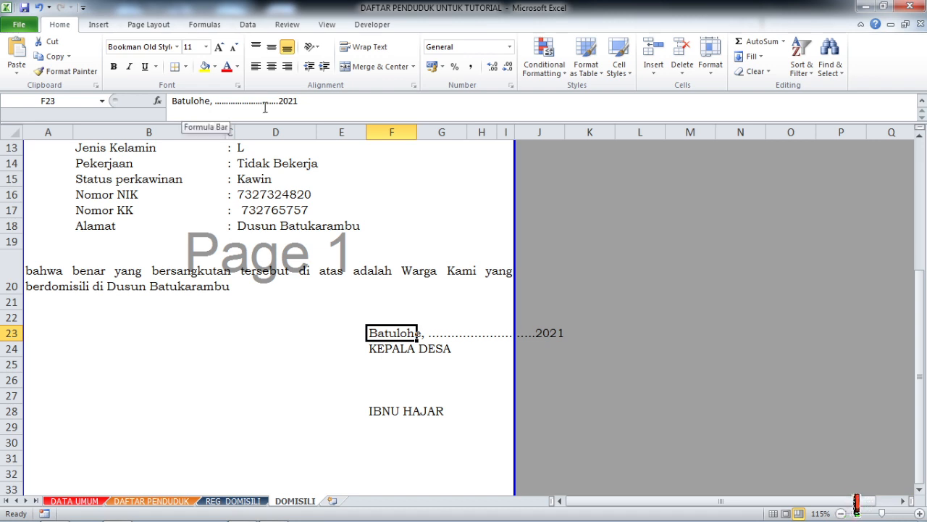
type("=")
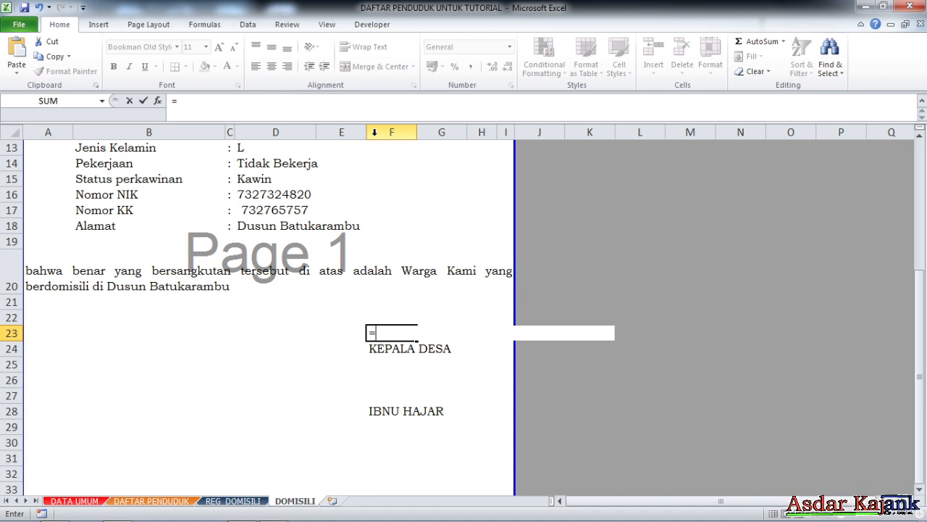
type("desa")
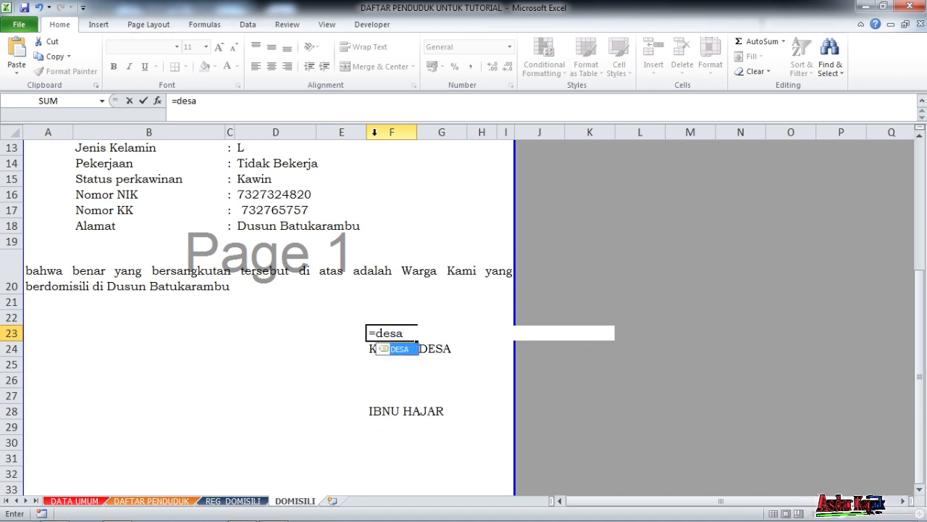
double_click(406, 349)
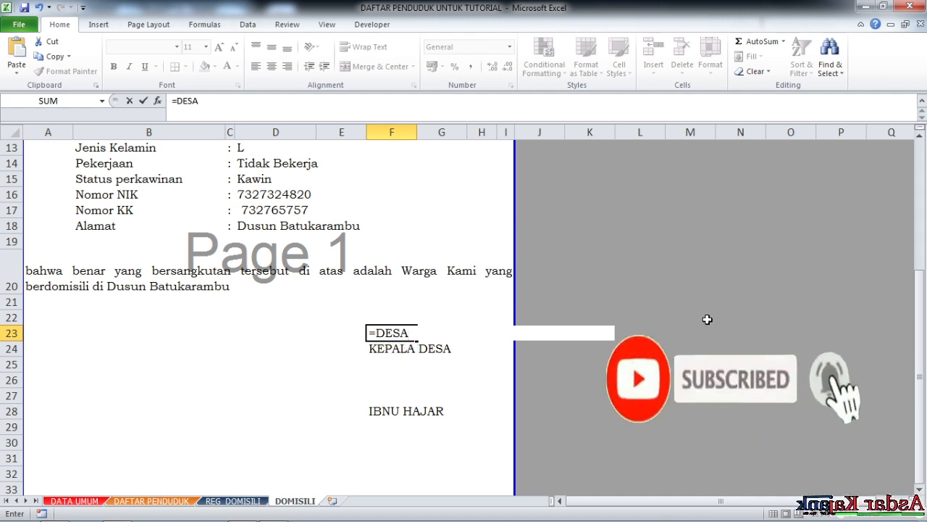
type("&\"")
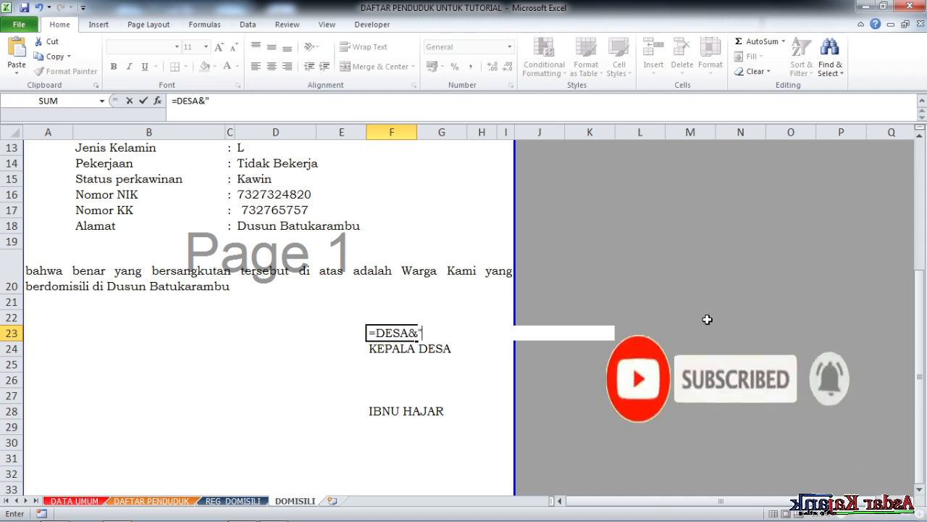
type(",")
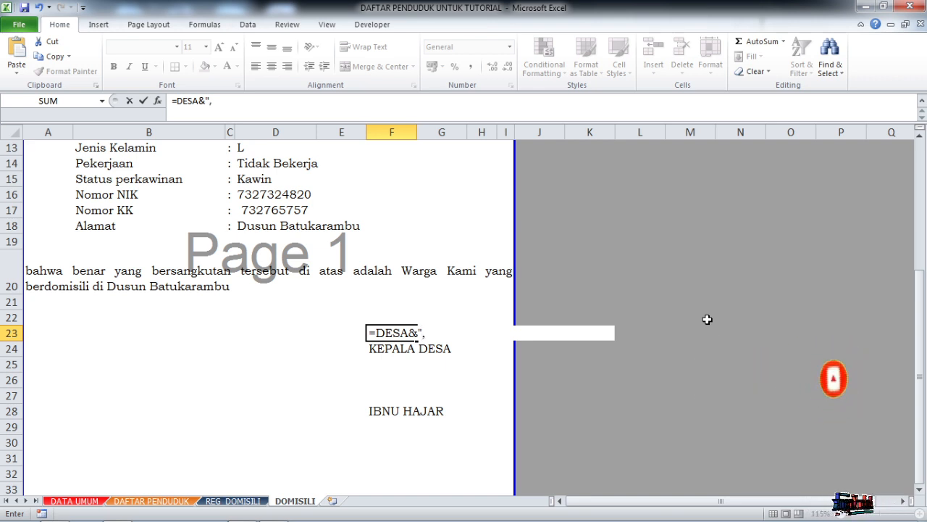
type(" \"&")
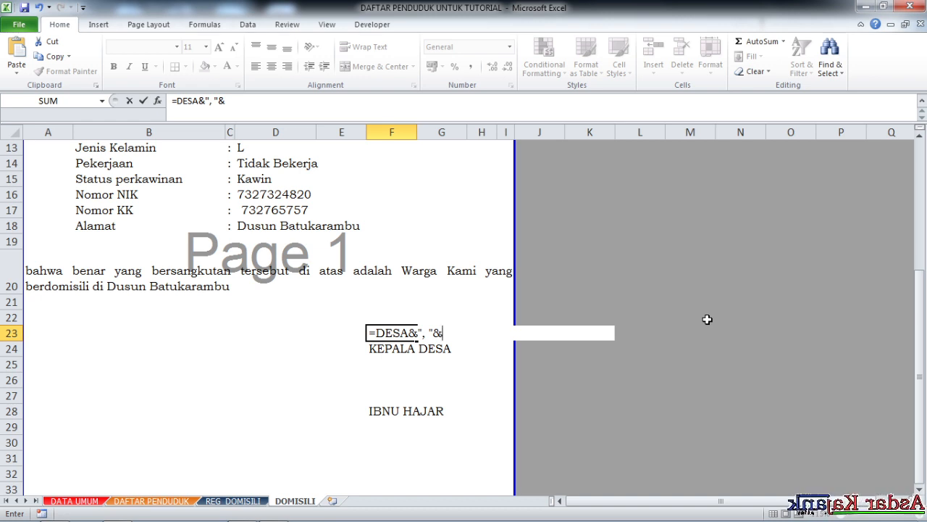
key("BackSpace")
key("BackSpace")
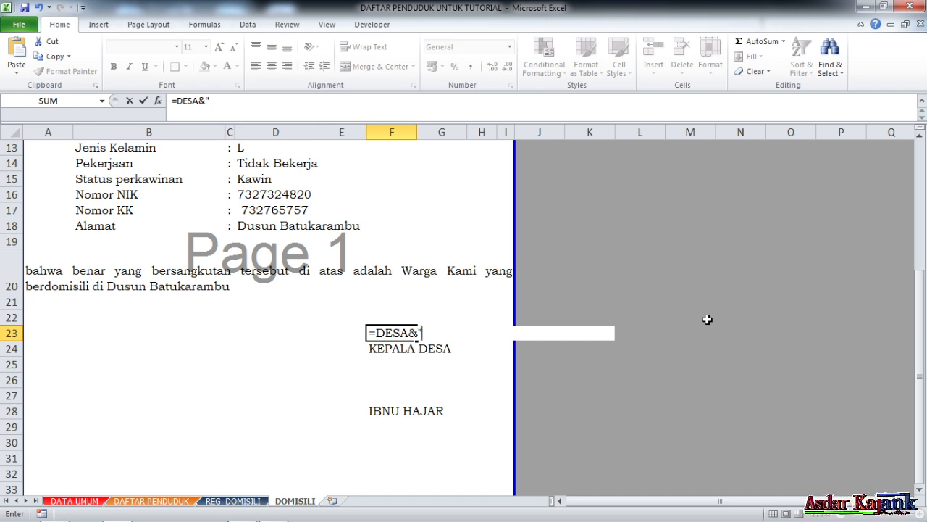
key("BackSpace")
key("BackSpace")
key("Return")
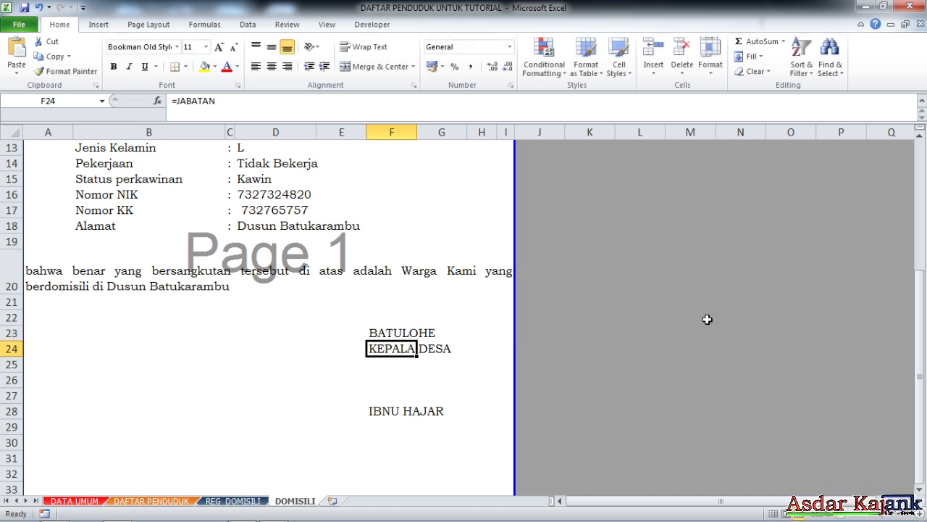
- Extend the F23 formula with a comma and space after the village name, giving =DESA&", "
left_click(378, 332)
left_click(214, 103)
type("&")
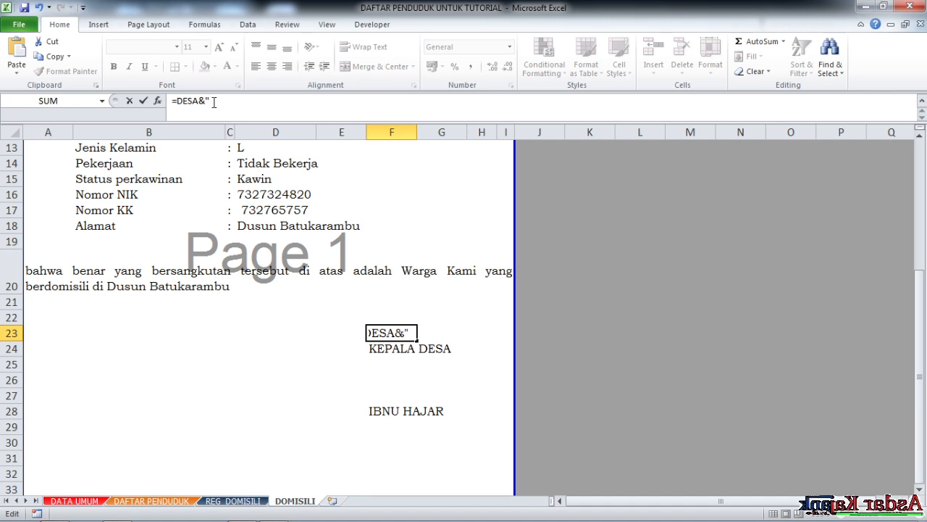
type("\",\"")
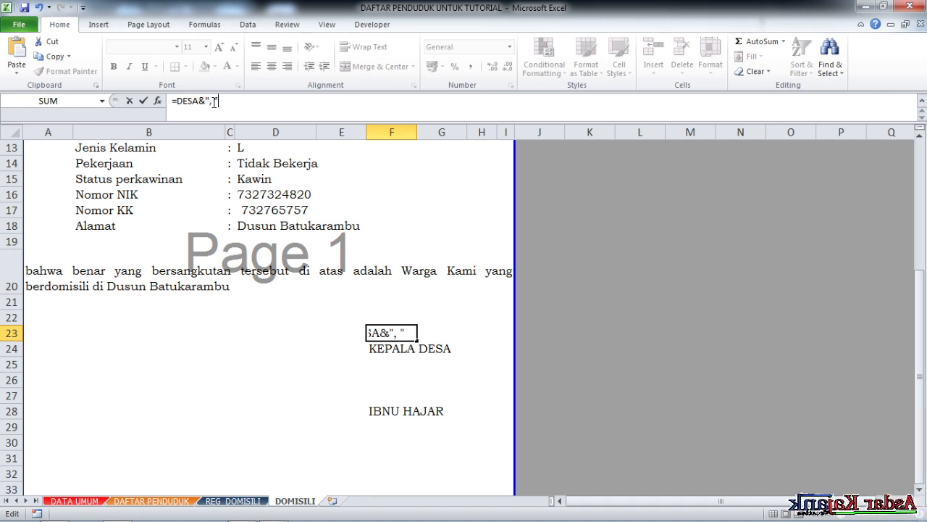
key("Return")
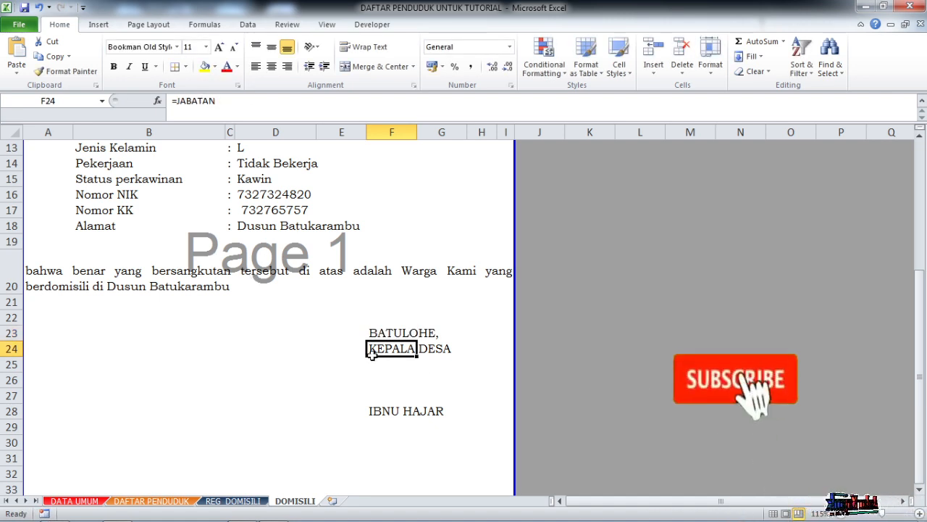
- Check the signatory name formula in F28 and look over the letter's body and signature block
left_click(374, 411)
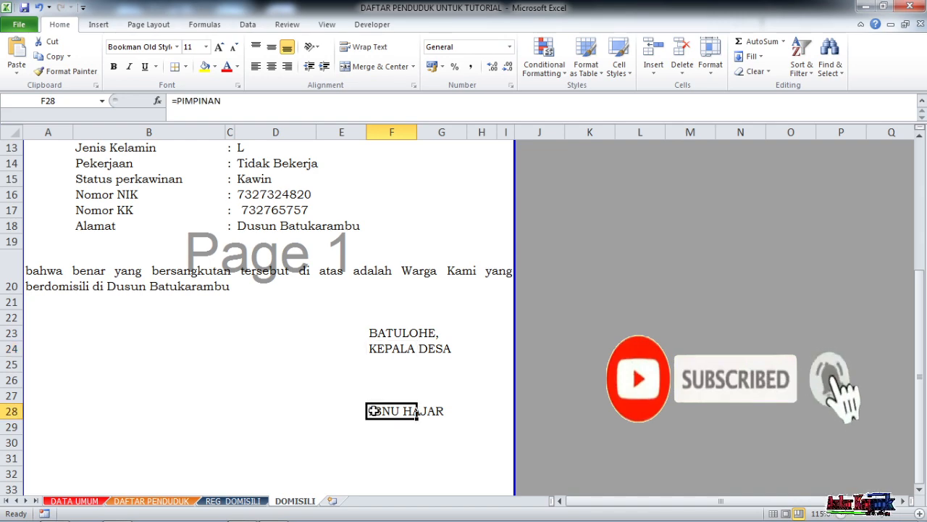
scroll(412, 355, "up", 2)
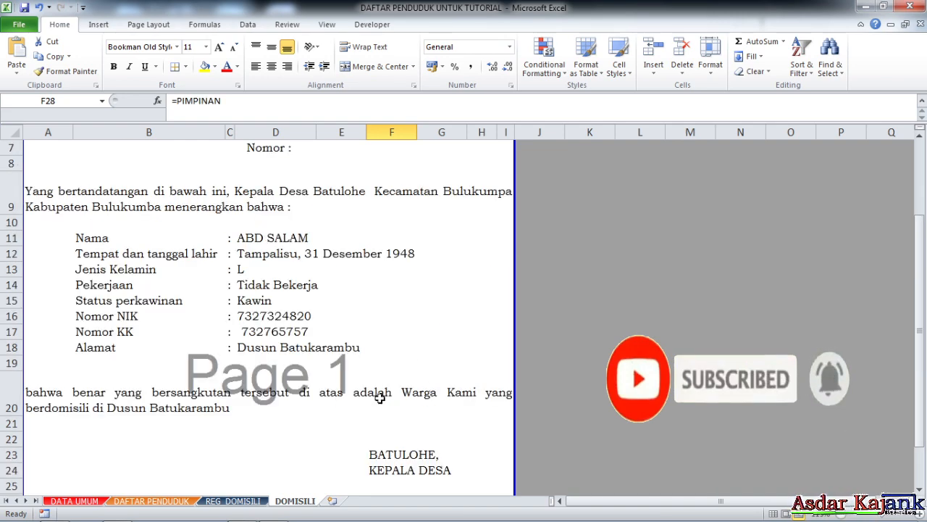
scroll(413, 391, "down", 3)
scroll(368, 365, "up", 1)
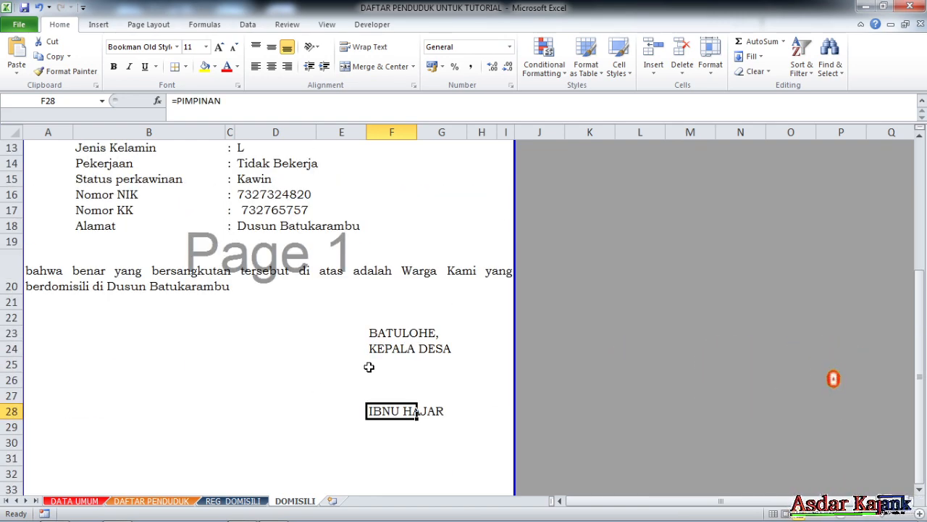
scroll(292, 480, "down", 3)
scroll(289, 439, "up", 4)
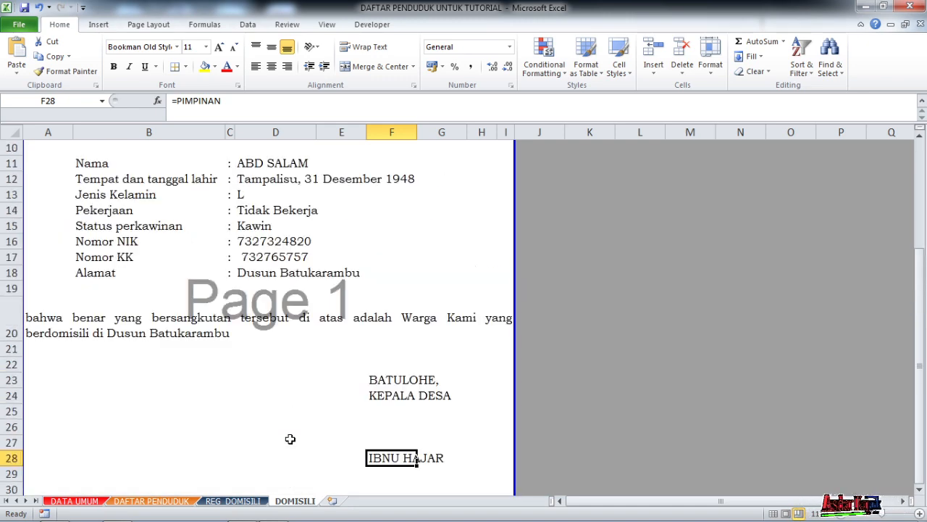
- Open the REG_DOMISILI sheet and look over the registered residents and the lookup formula in the empty NAMA cell D15
left_click(250, 501)
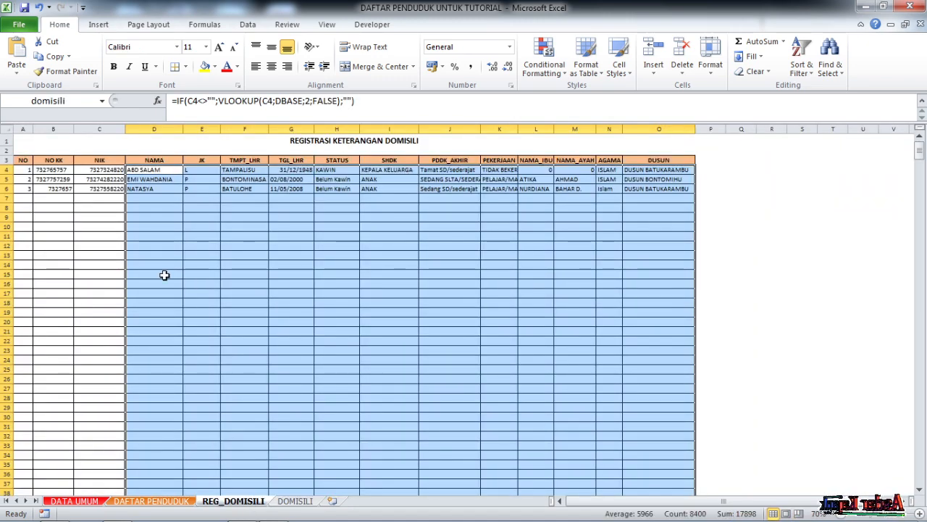
left_click(114, 216)
left_click_drag(725, 505, 656, 507)
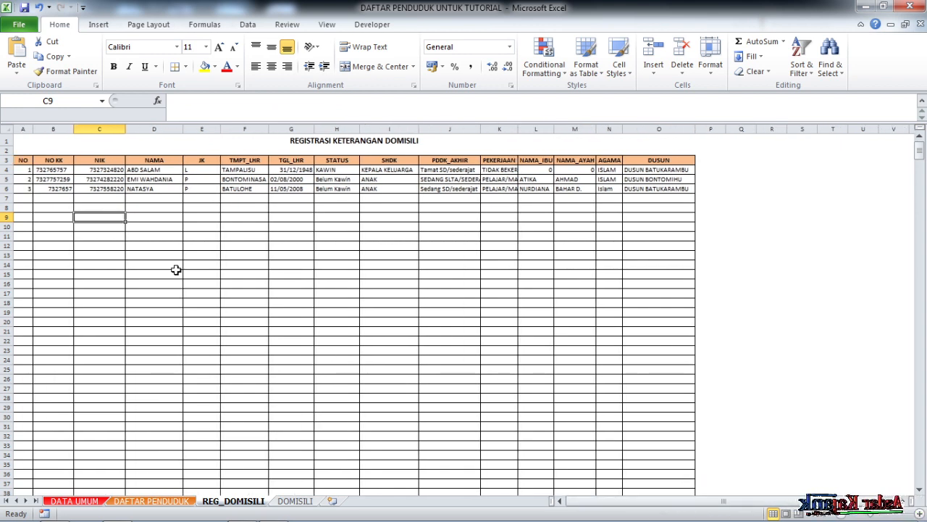
left_click(176, 274)
scroll(242, 255, "down", 3)
scroll(258, 285, "up", 3)
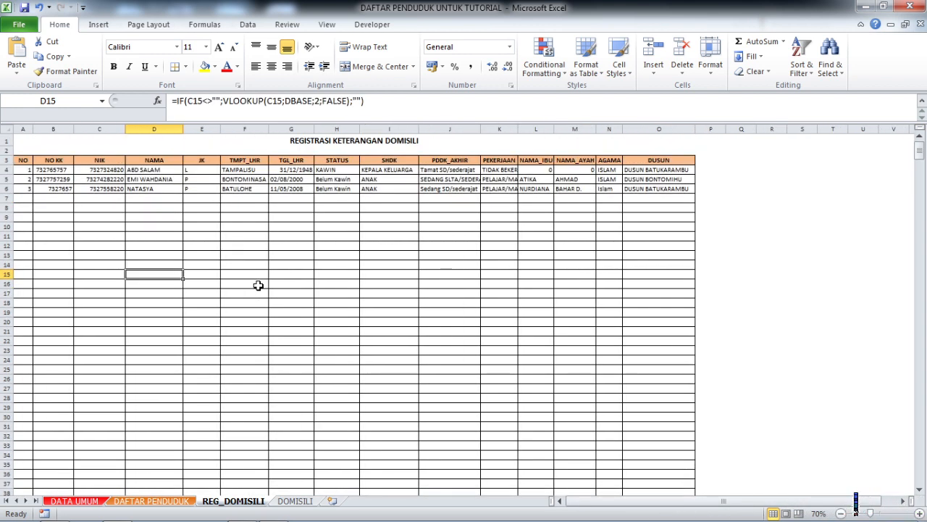
- Insert a blank column between NO and NO KK in the domicile register and widen it
left_click(84, 217)
left_click(200, 238)
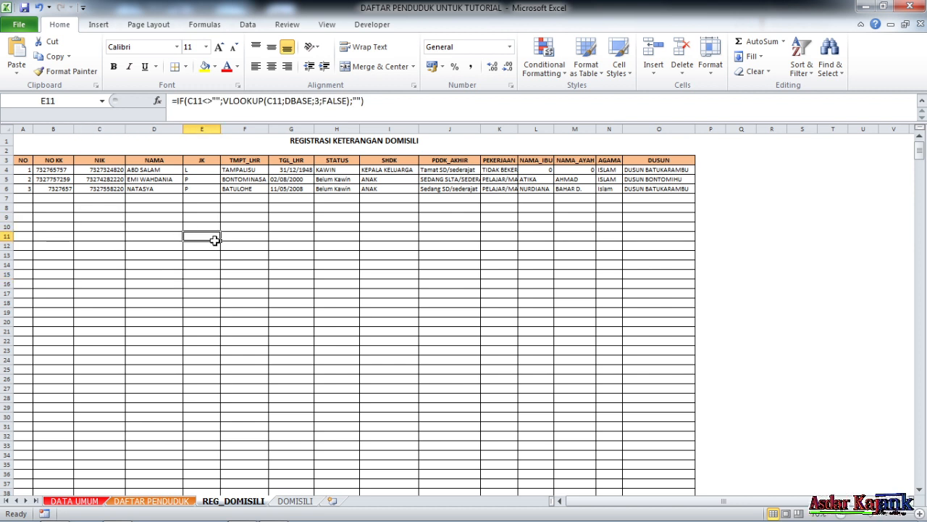
left_click(53, 128)
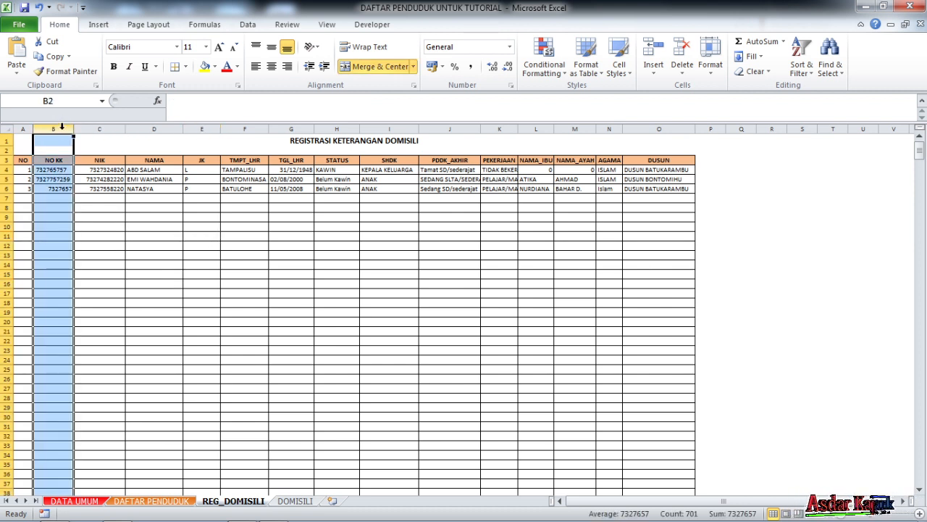
right_click(63, 128)
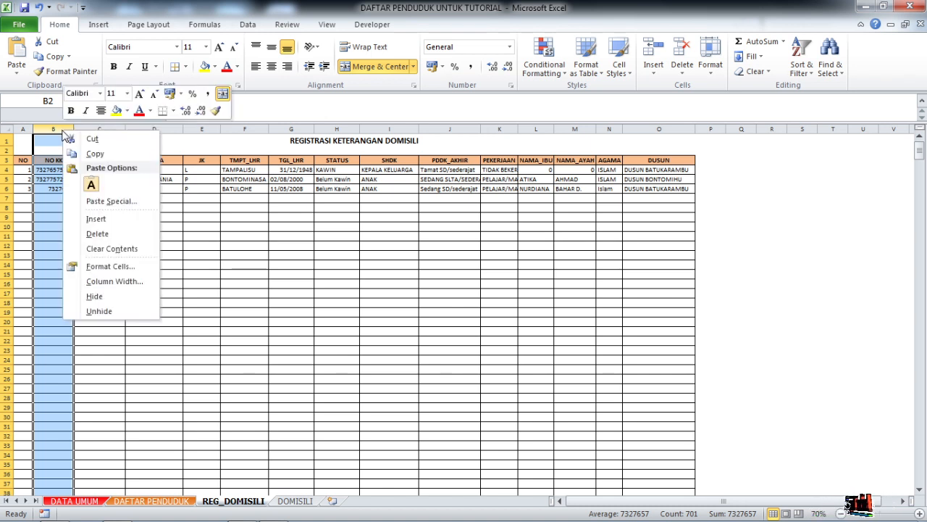
left_click(110, 219)
left_click(109, 220)
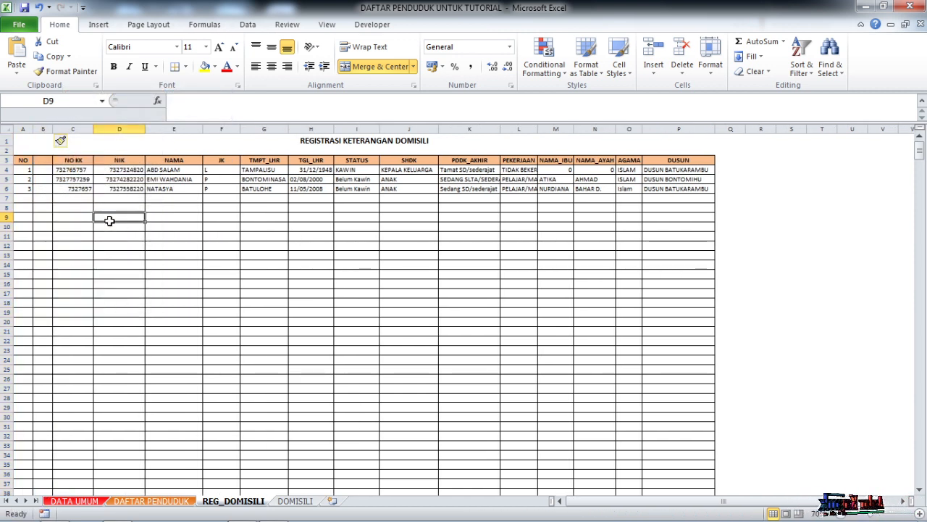
left_click_drag(52, 129, 92, 133)
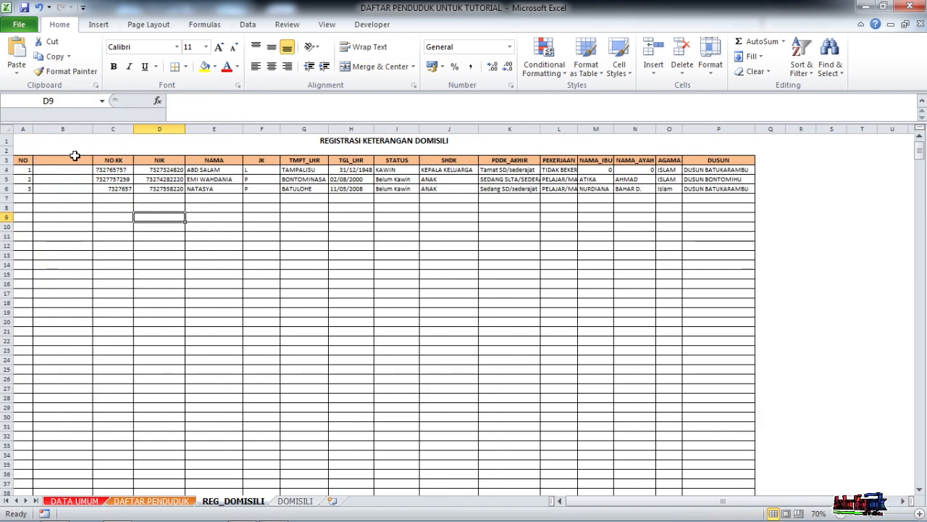
- Enter the header TANGGAL in B3 above the new blank column
left_click(72, 158)
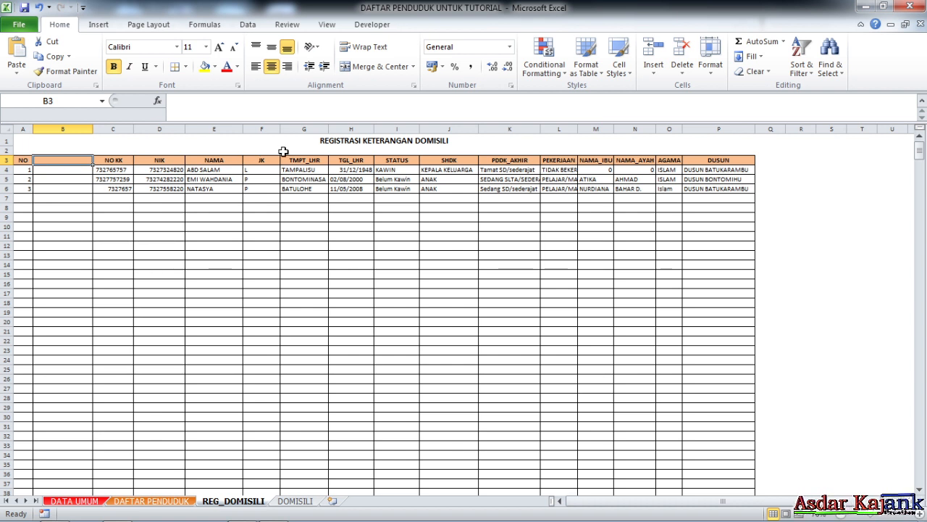
type("ta")
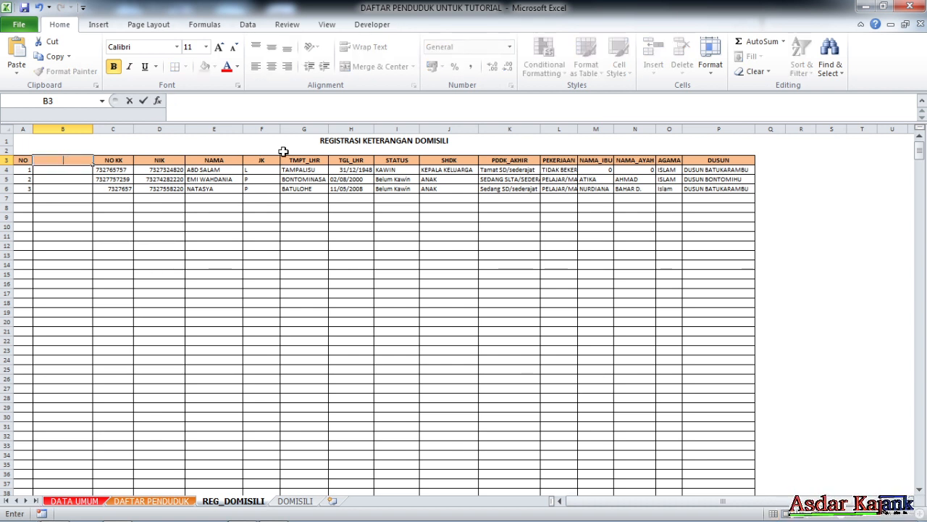
type("NGGAL")
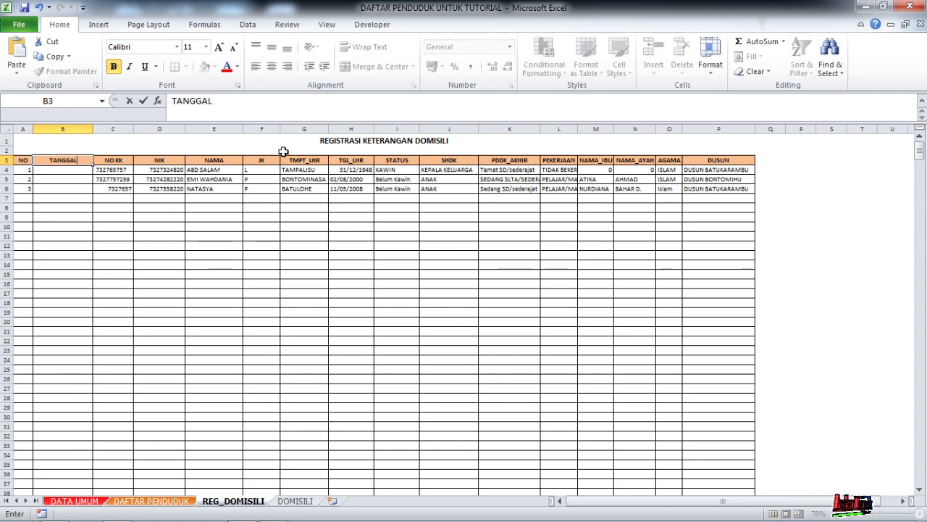
key("Return")
left_click(179, 235)
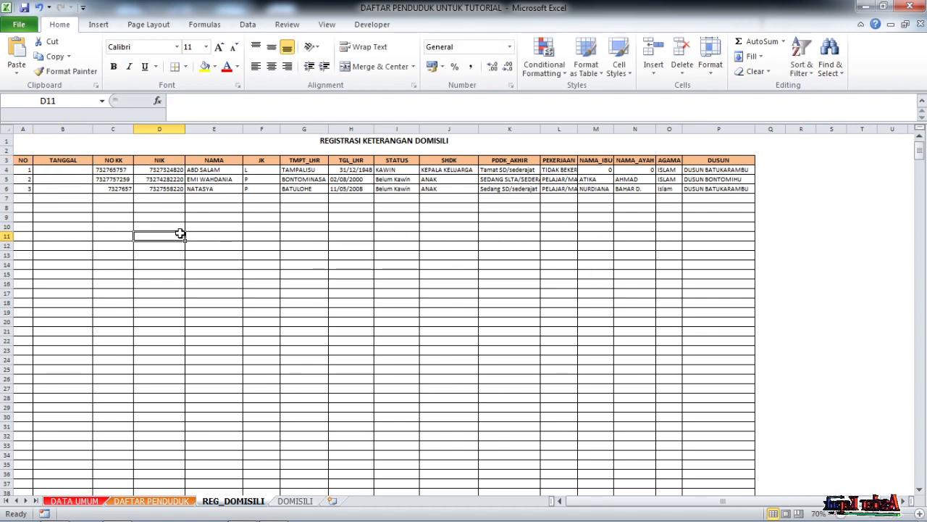
- Define the name TGL for the TANGGAL column's cells from B4 down to the last sheet row
left_click(82, 171)
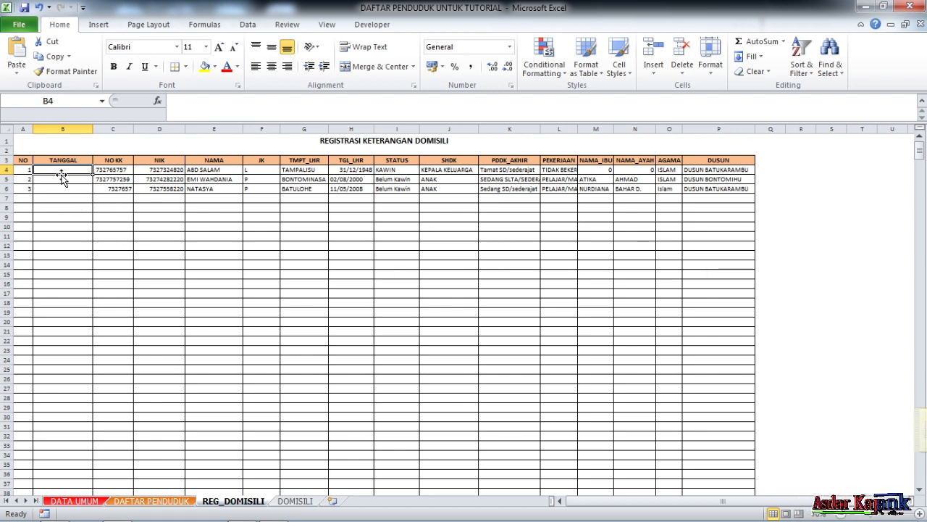
key("ctrl+shift+Down")
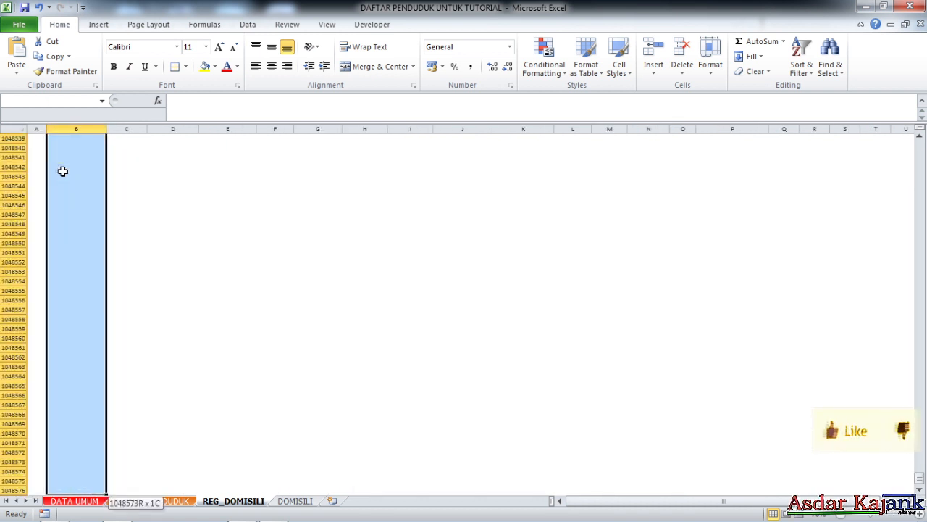
left_click(65, 103)
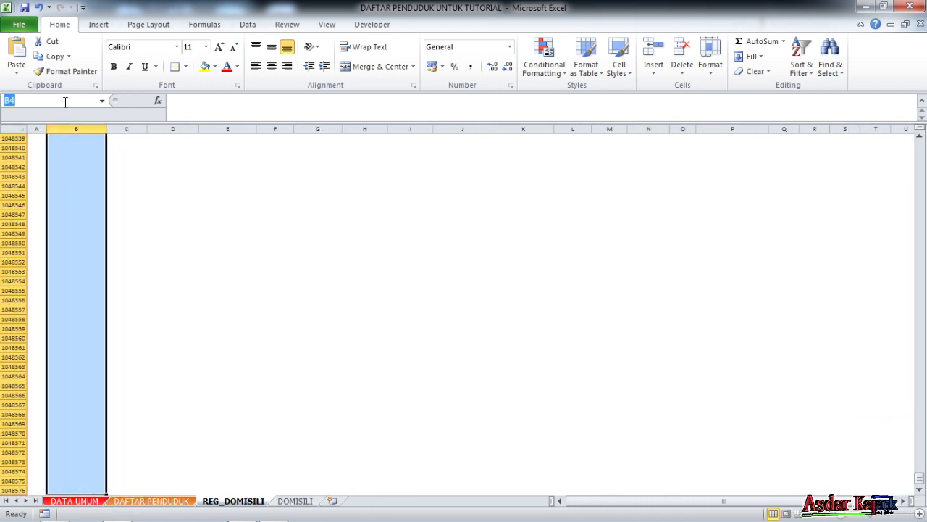
type("T")
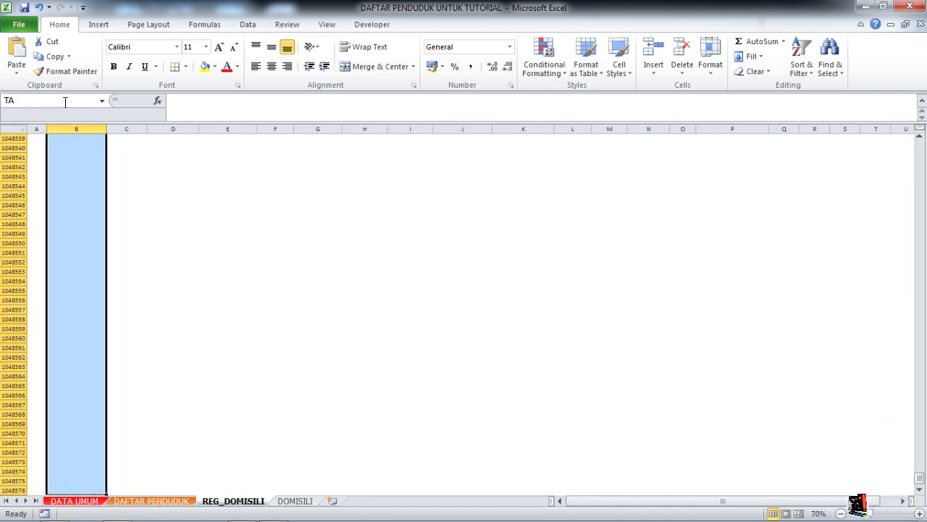
type("GL")
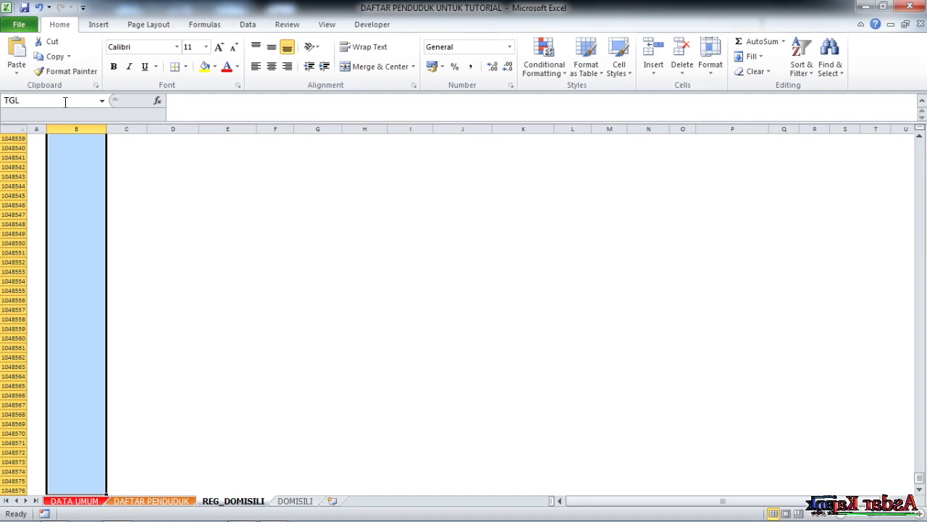
key("Return")
left_click(168, 245)
- Enter the registration dates 2-1-21, 3-2-21 and 5-3-21 in B4 to B6 for the three residents
left_click(83, 170)
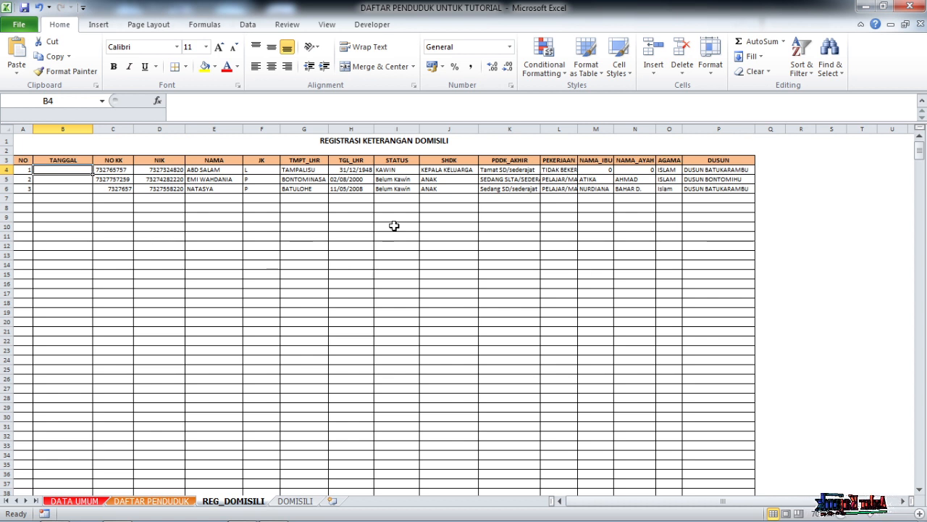
type("2-1-21")
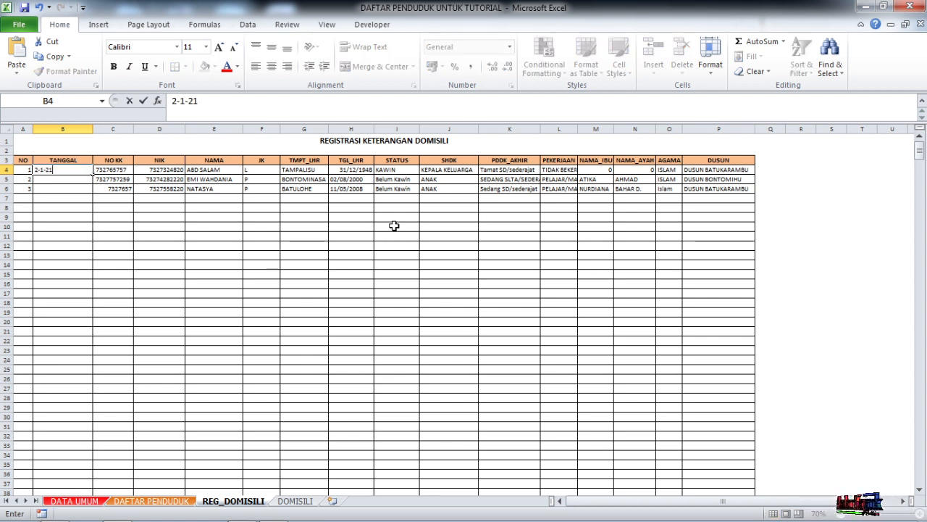
key("Return")
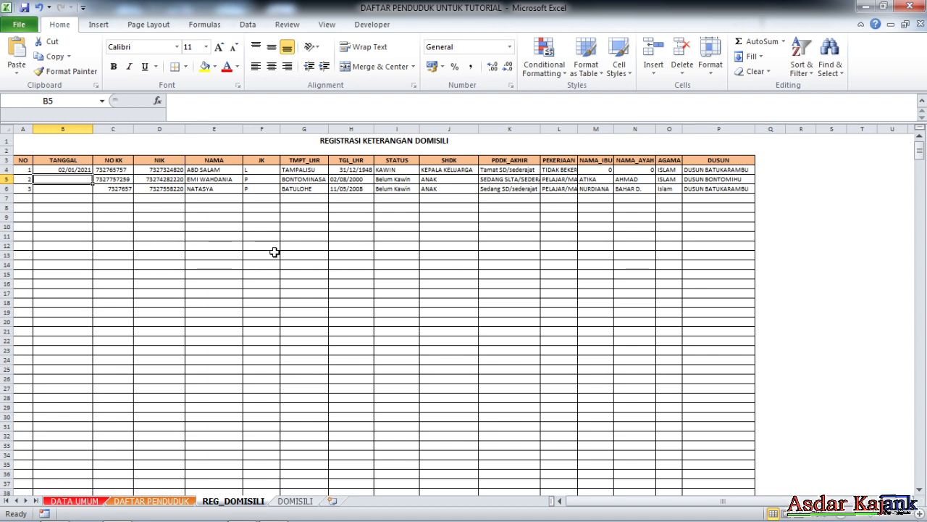
type("3-2-21")
key("Return")
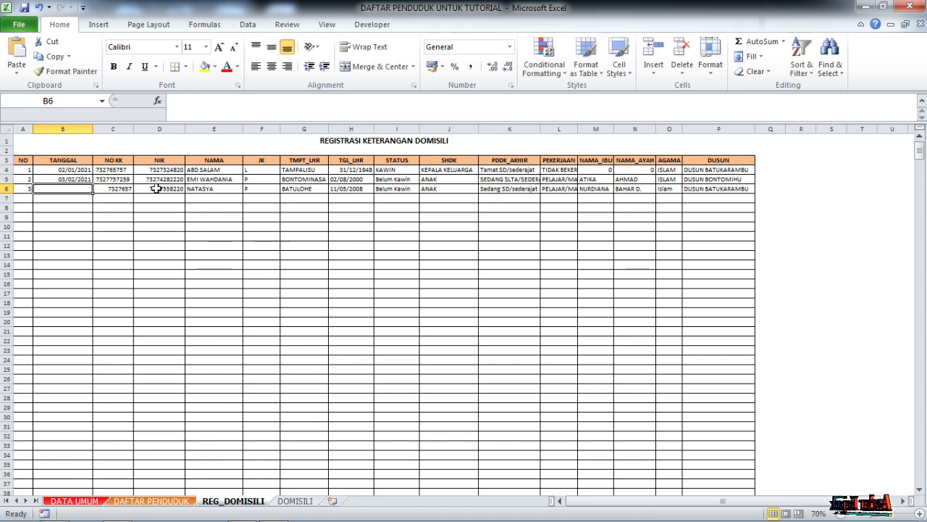
left_click(83, 107)
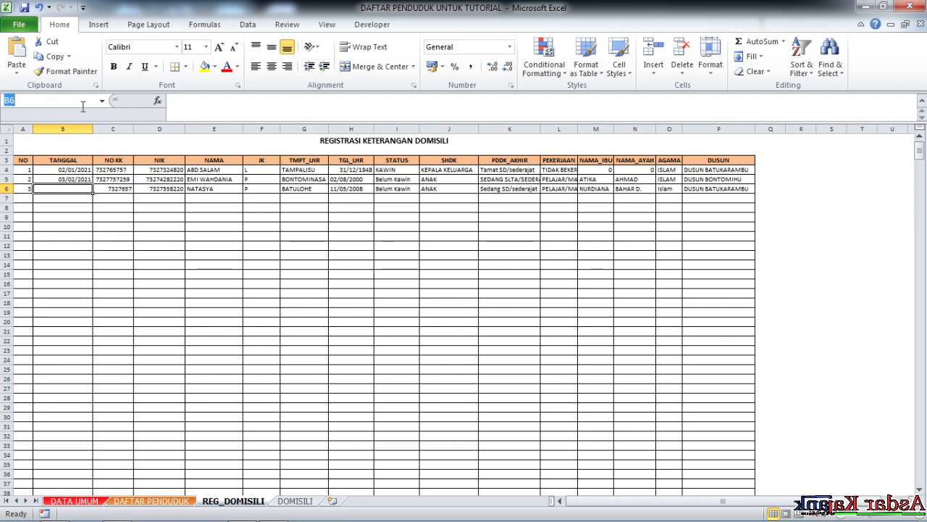
key("Escape")
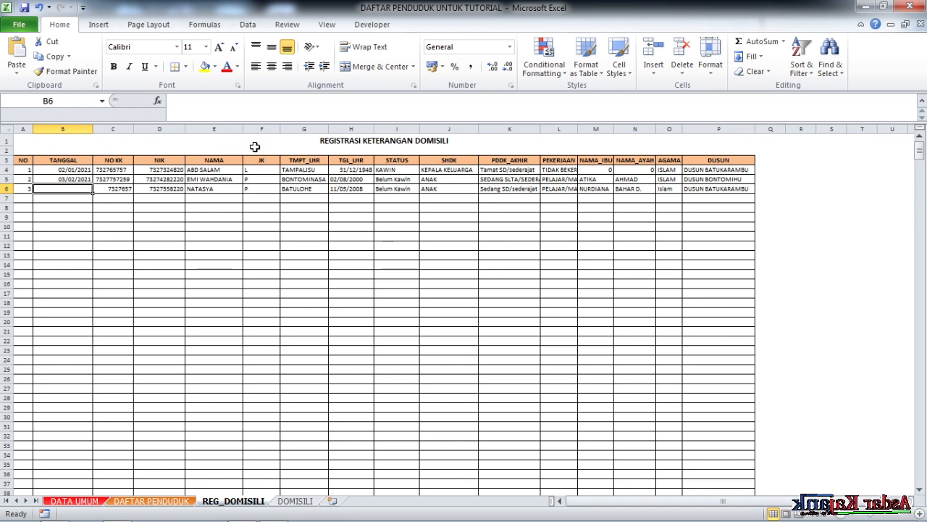
type("5-3-21")
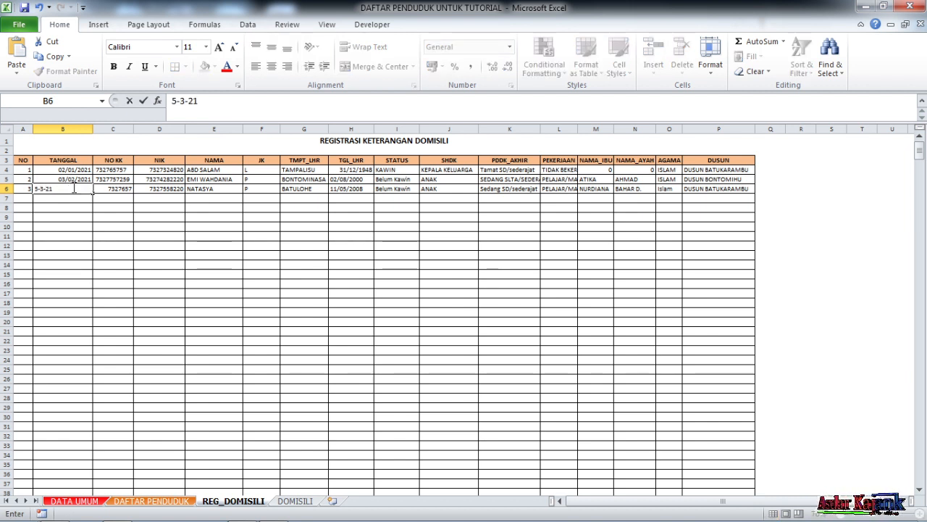
key("Return")
- Narrow the TANGGAL column to fit the entered dates more closely
left_click(116, 197)
left_click(65, 172)
left_click_drag(65, 172, 64, 188)
left_click_drag(93, 129, 81, 129)
left_click(102, 226)
left_click(70, 171)
left_click(77, 198)
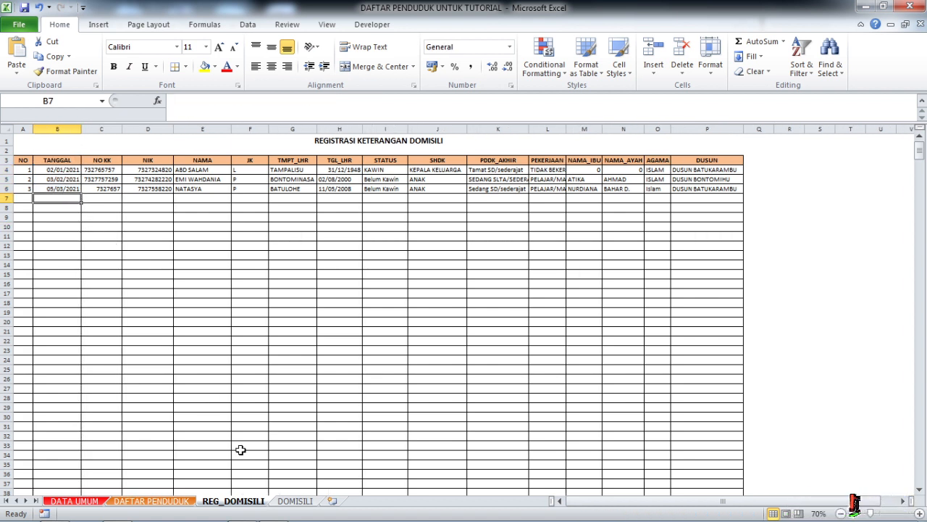
- Return to the DOMISILI sheet and extend the F23 place formula with &TEXT( after the comma text
left_click(295, 501)
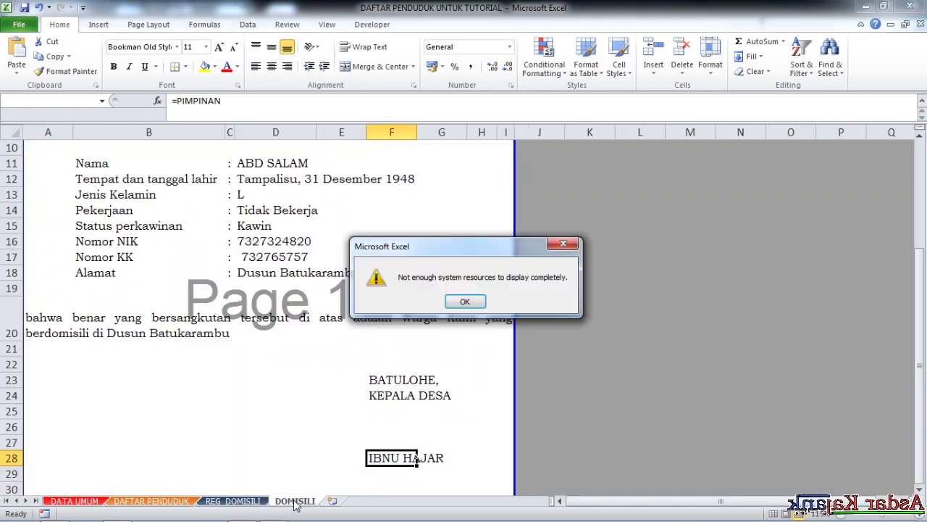
left_click(467, 303)
left_click(483, 387)
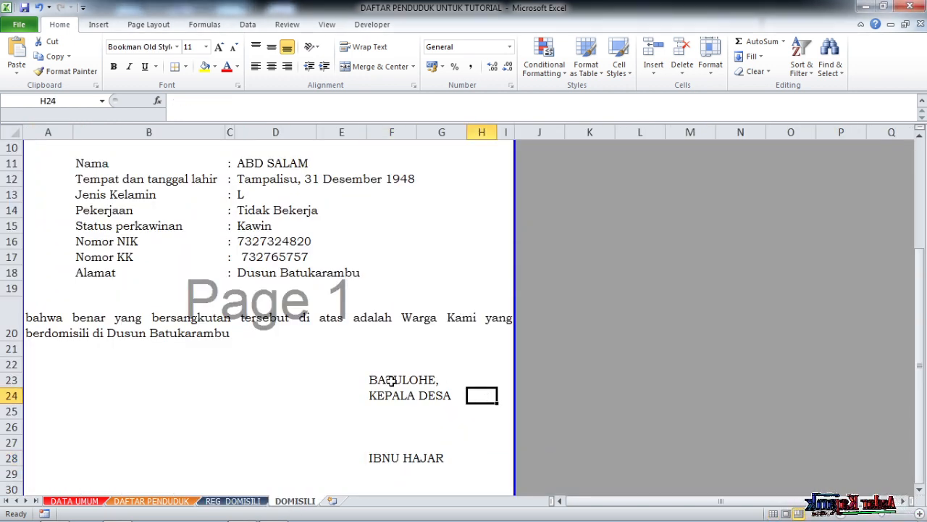
left_click(390, 380)
scroll(367, 180, "up", 3)
scroll(321, 366, "down", 1)
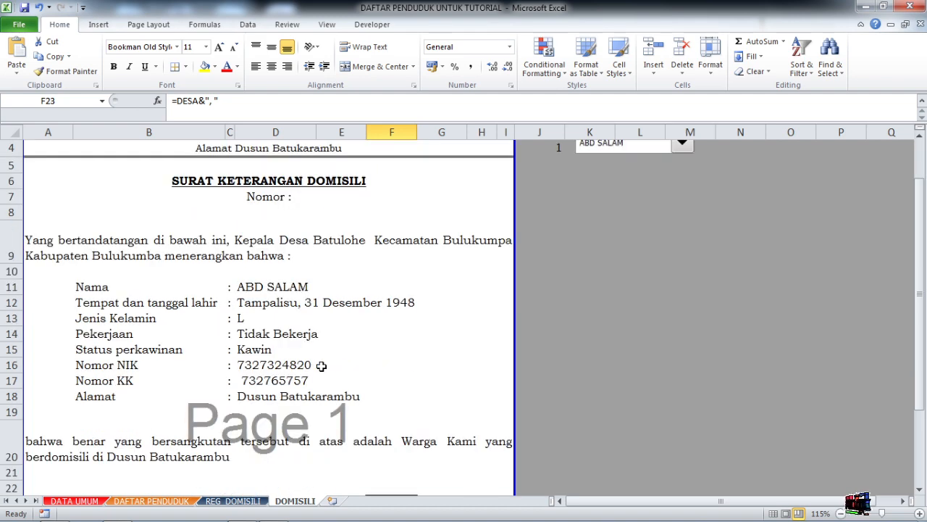
scroll(320, 365, "down", 2)
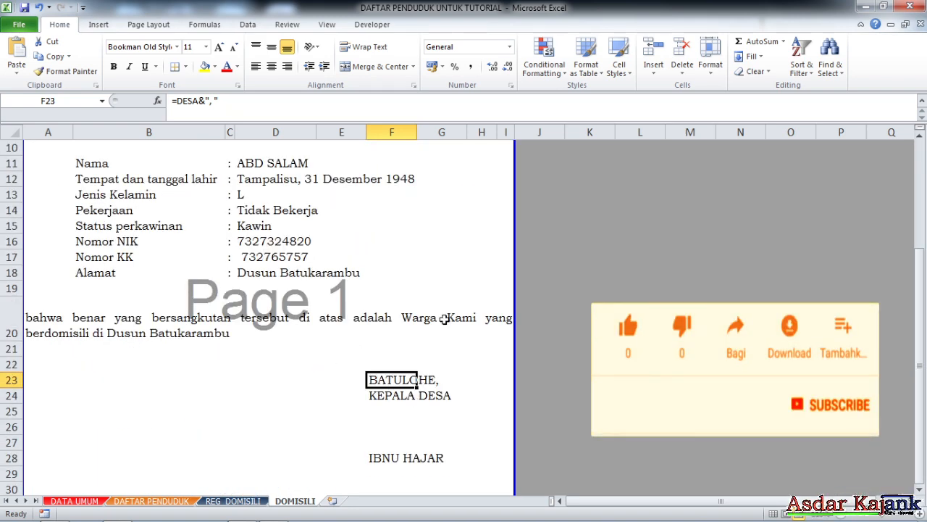
left_click(229, 104)
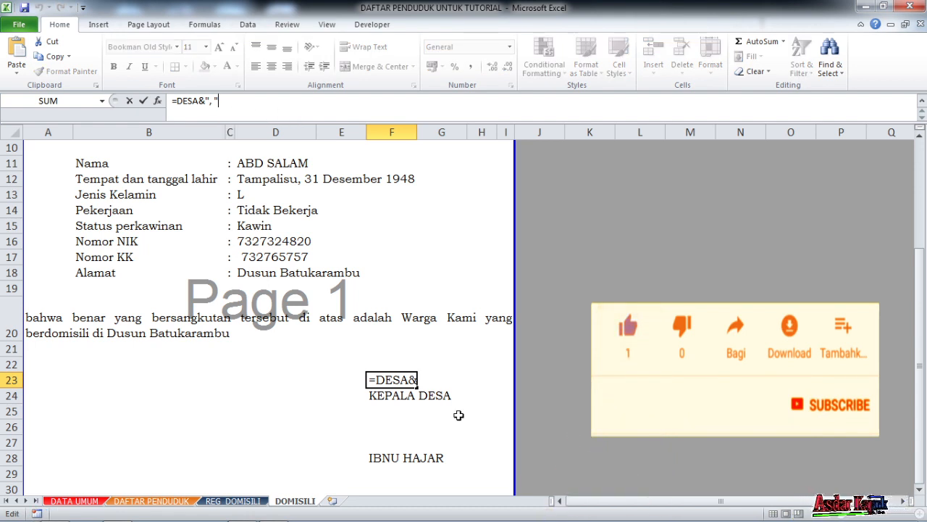
type("&")
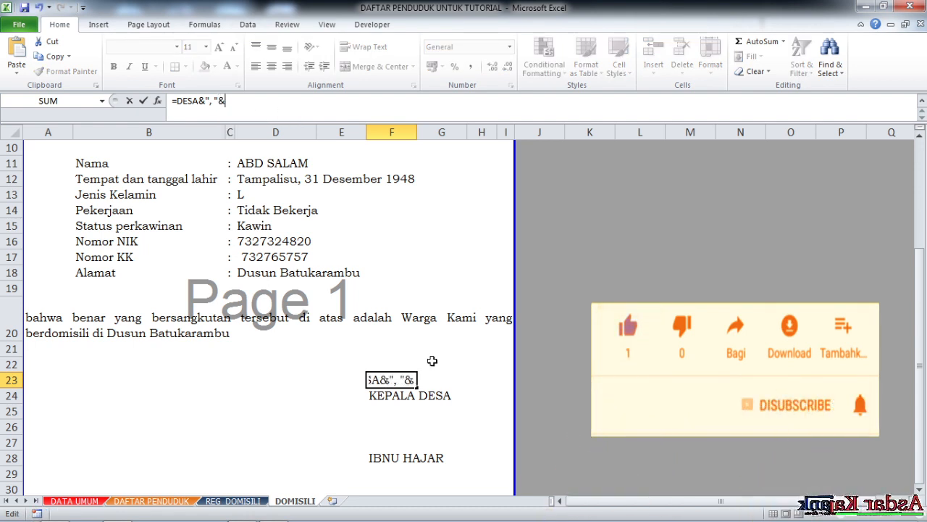
type("TEXT")
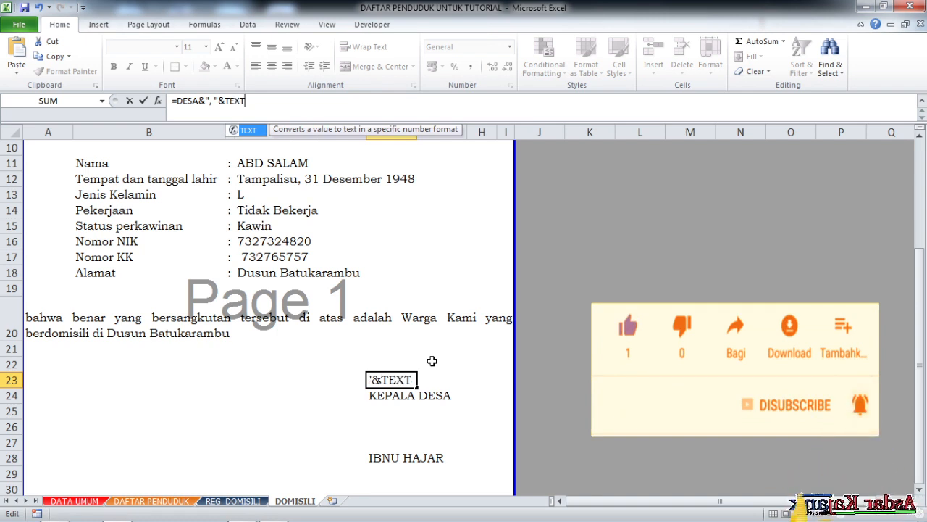
type("(")
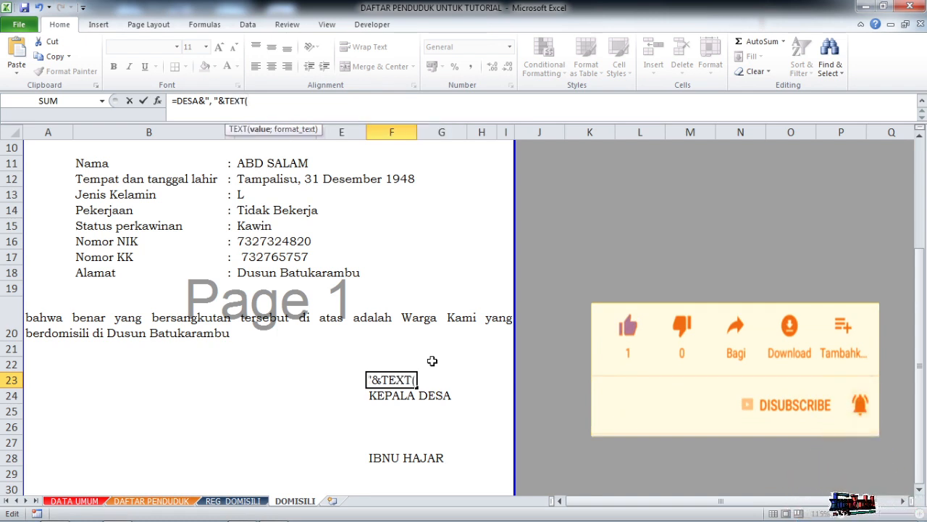
type("IN")
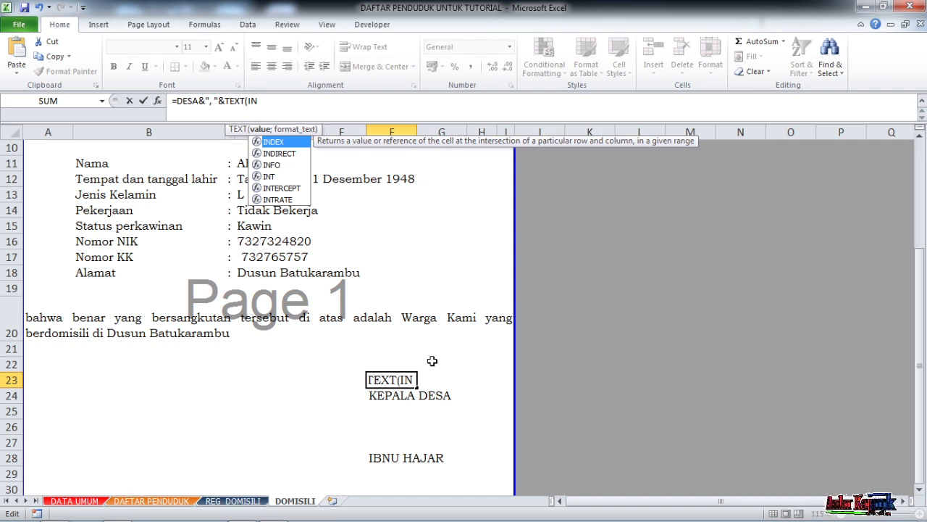
- Add INDEX(TGL;J4;1) as the value inside the TEXT function of the F23 formula
double_click(273, 142)
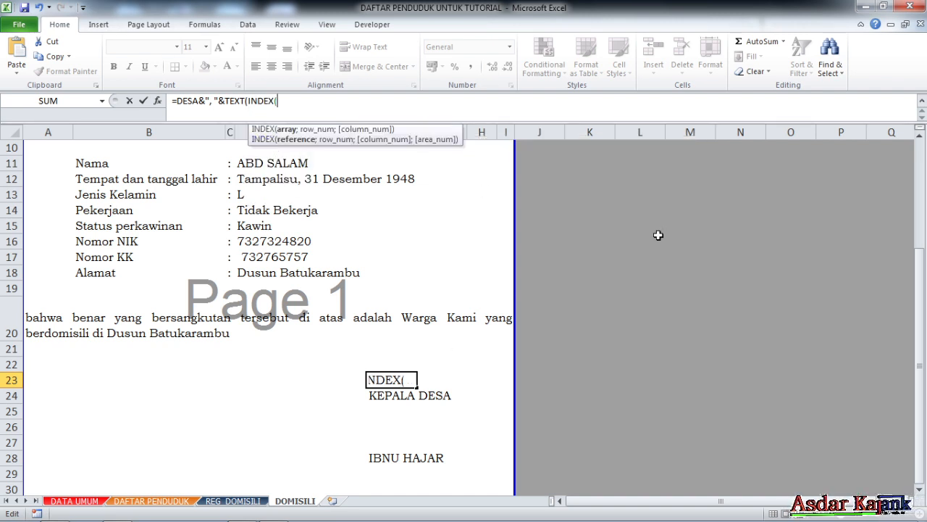
type("TGL")
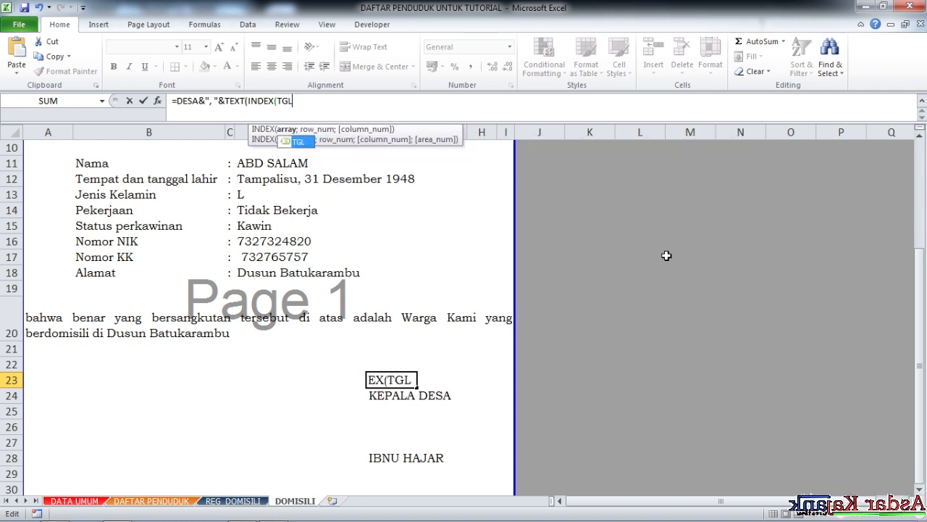
type(";")
left_click_drag(922, 334, 925, 279)
left_click(552, 207)
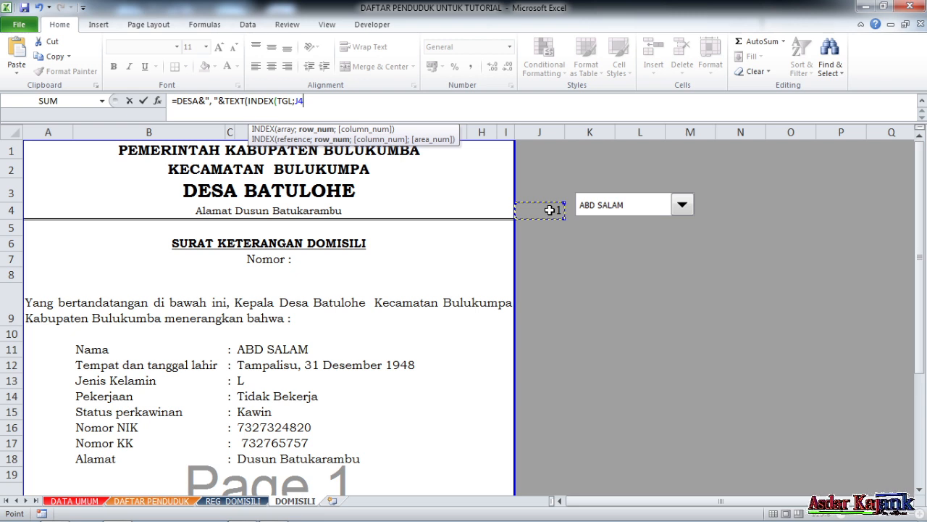
type(";")
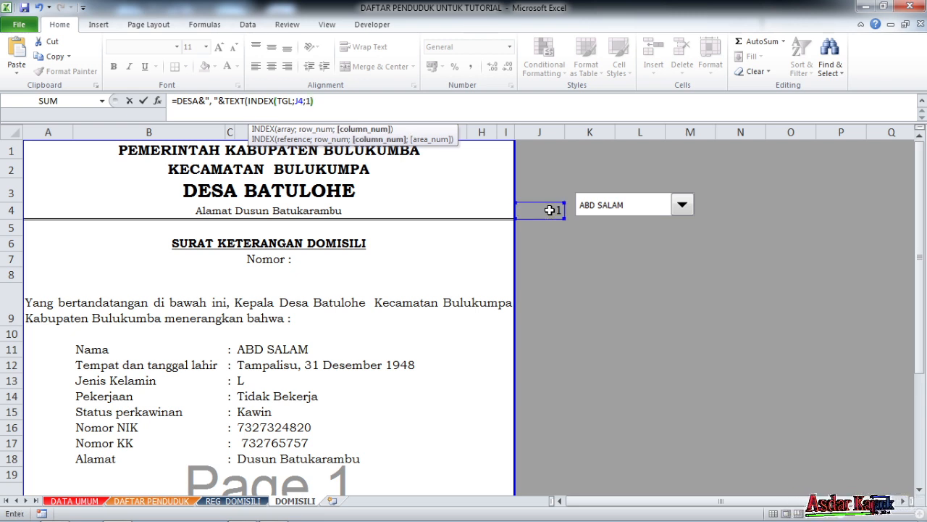
type("1)")
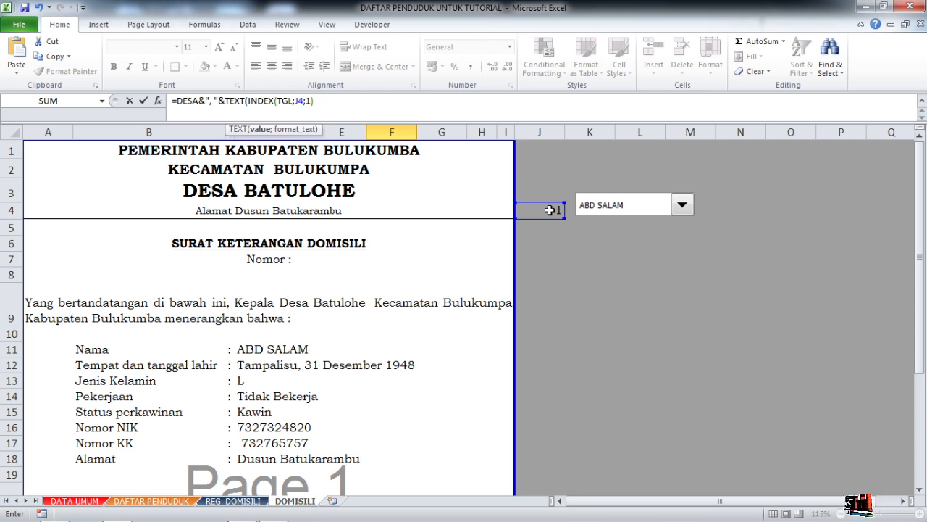
type(";")
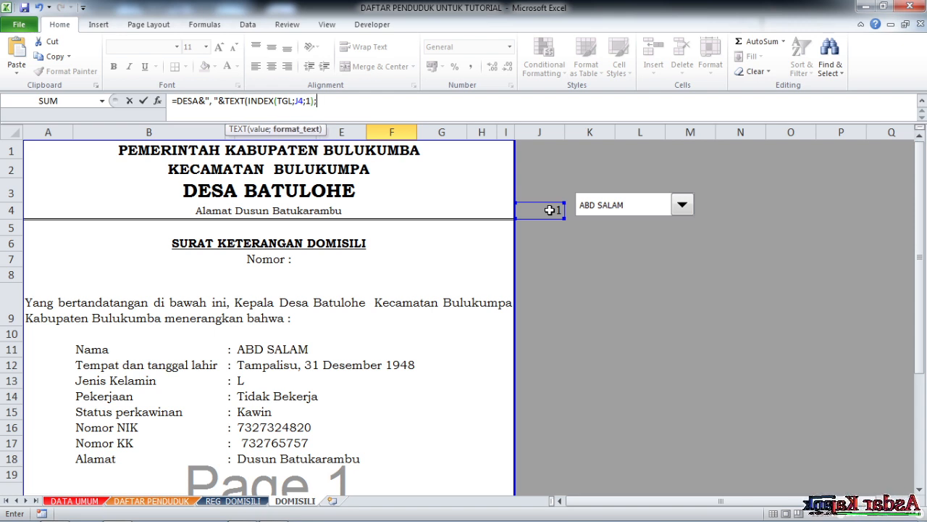
type("\"DDMM")
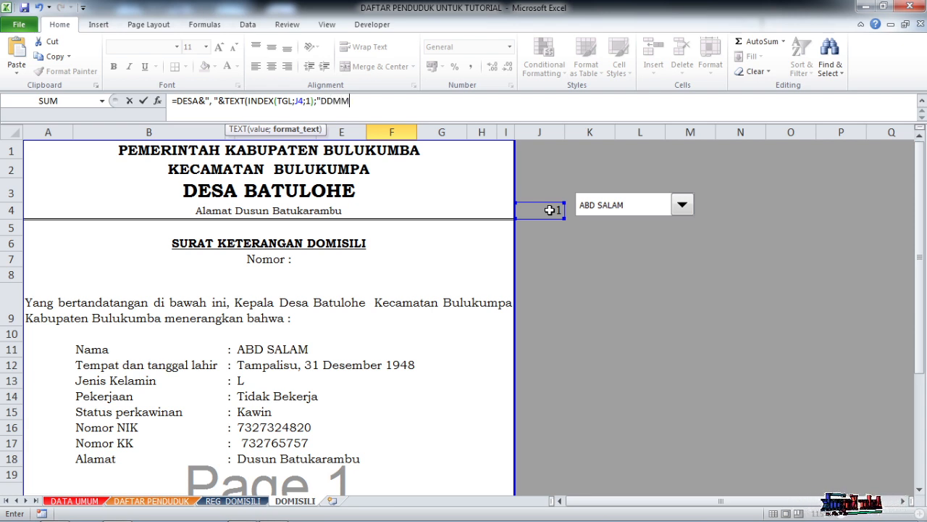
- Complete the F23 formula with the date format "DD MMMM YYYY" and enter it
key("BackSpace")
type("MMMM")
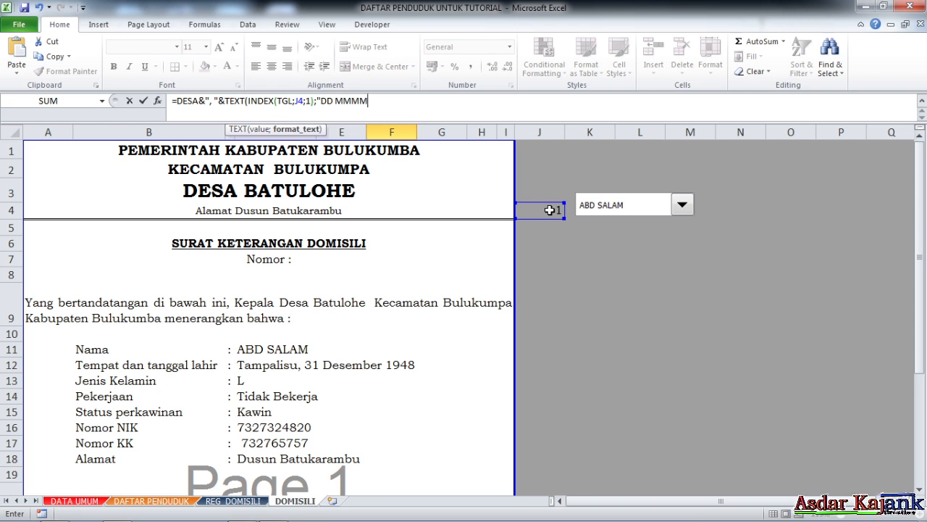
type(" YYYY")
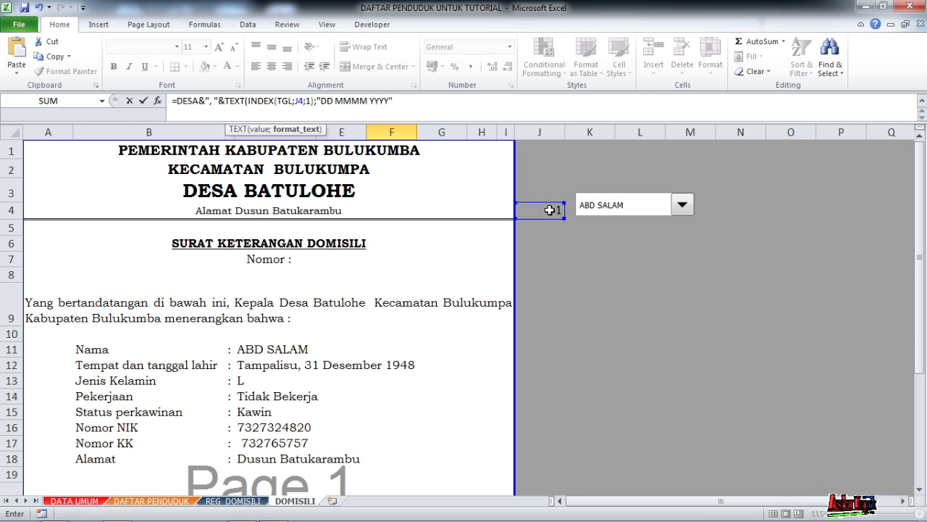
key("Return")
scroll(528, 314, "down", 3)
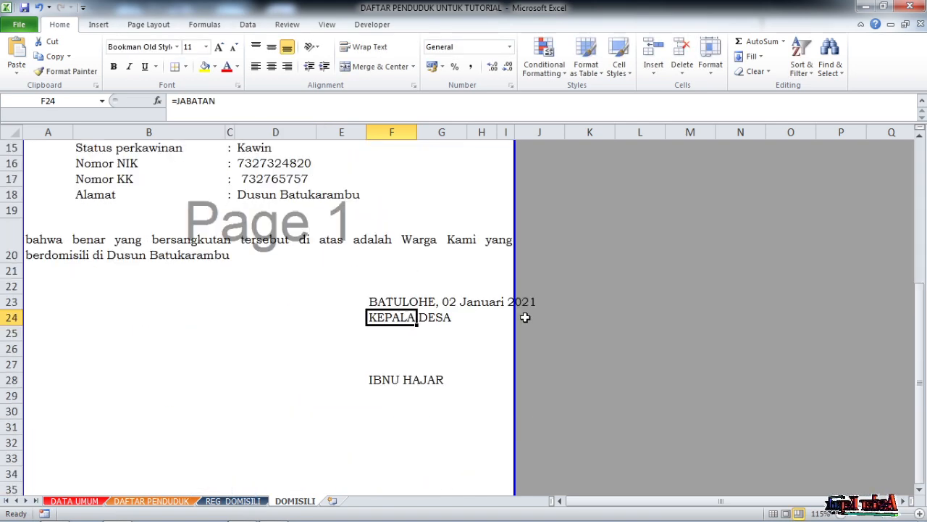
- Wrap the entire place-and-date formula in F23 in the PROPER function
left_click(383, 302)
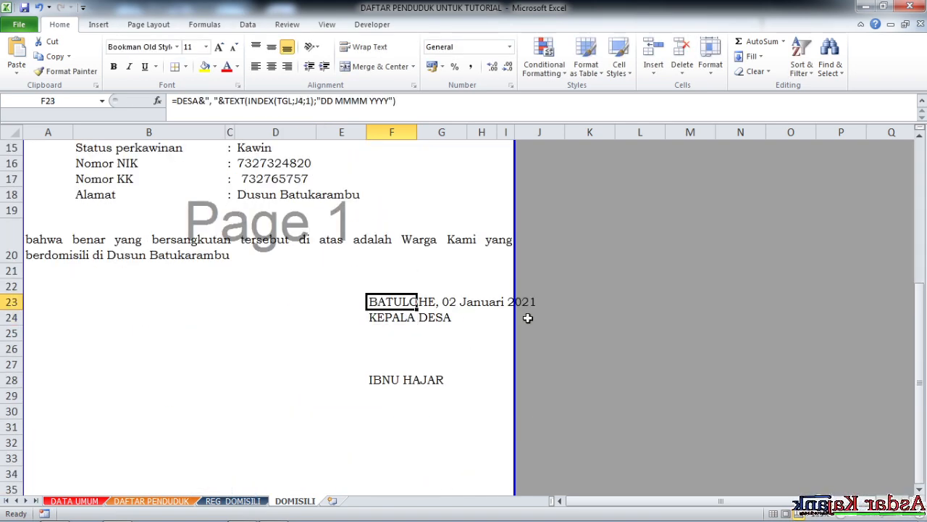
scroll(490, 310, "up", 4)
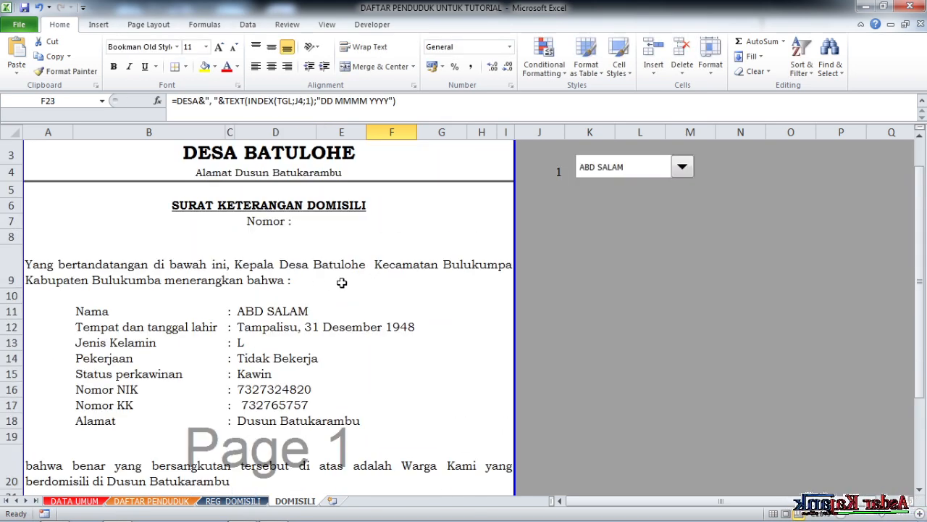
scroll(331, 283, "down", 4)
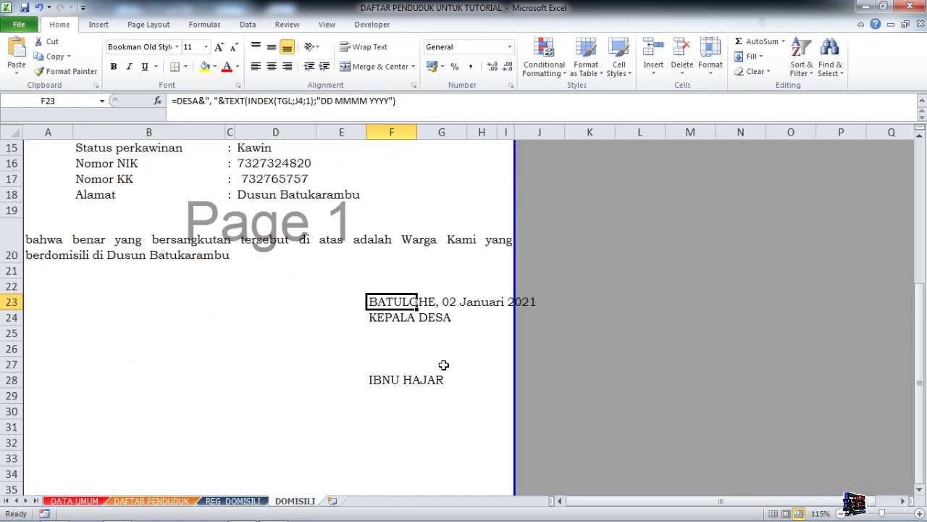
left_click(179, 102)
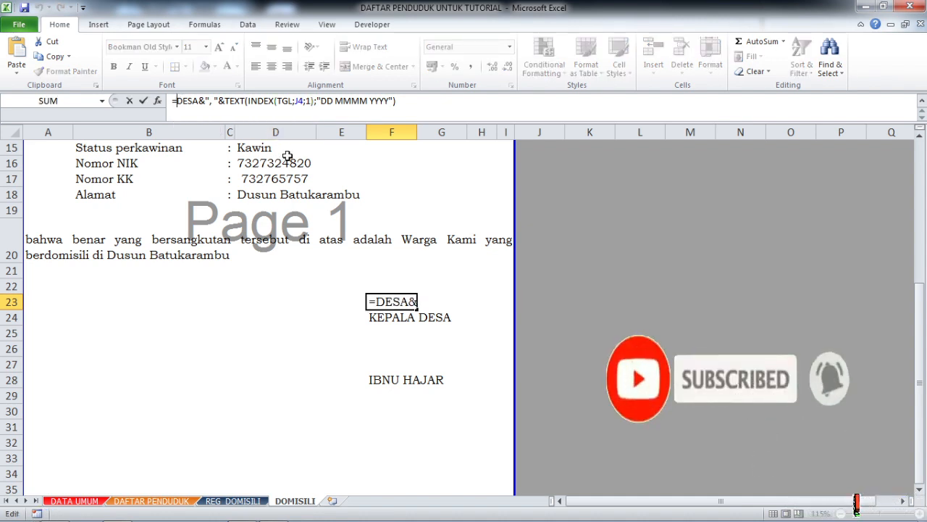
type("PROPER")
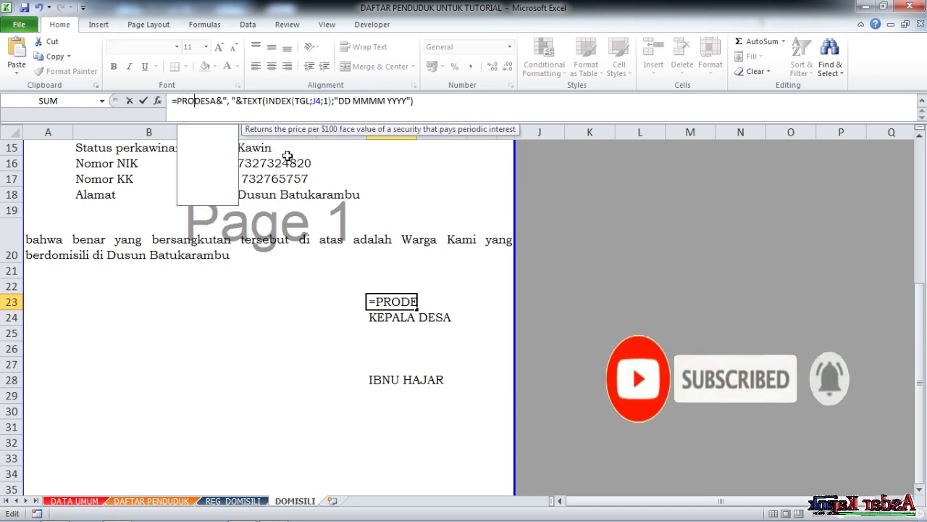
type("(")
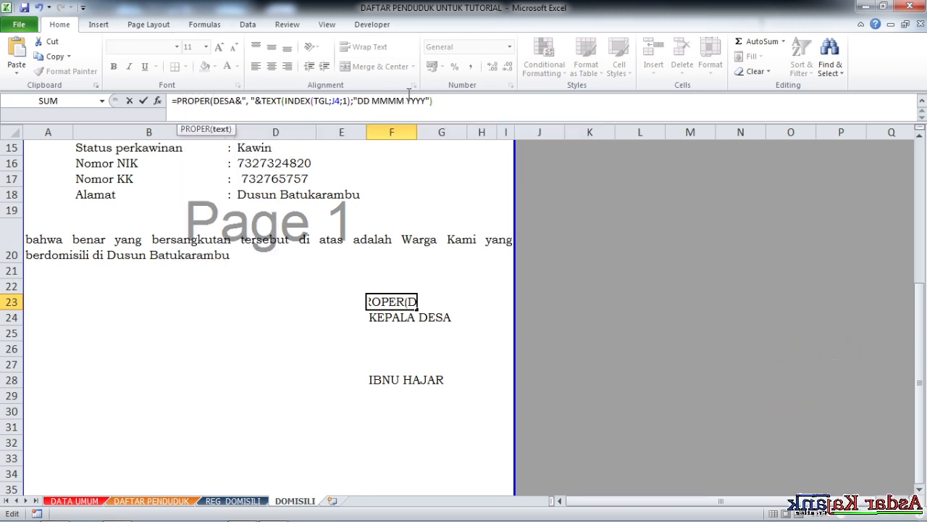
left_click(453, 101)
key("Return")
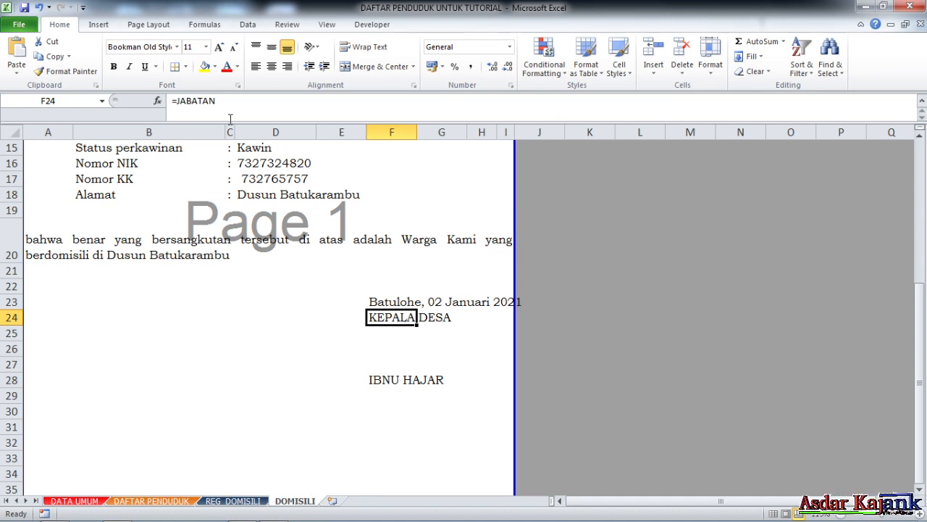
- Wrap the JABATAN reference in F24 in the PROPER function
left_click(177, 101)
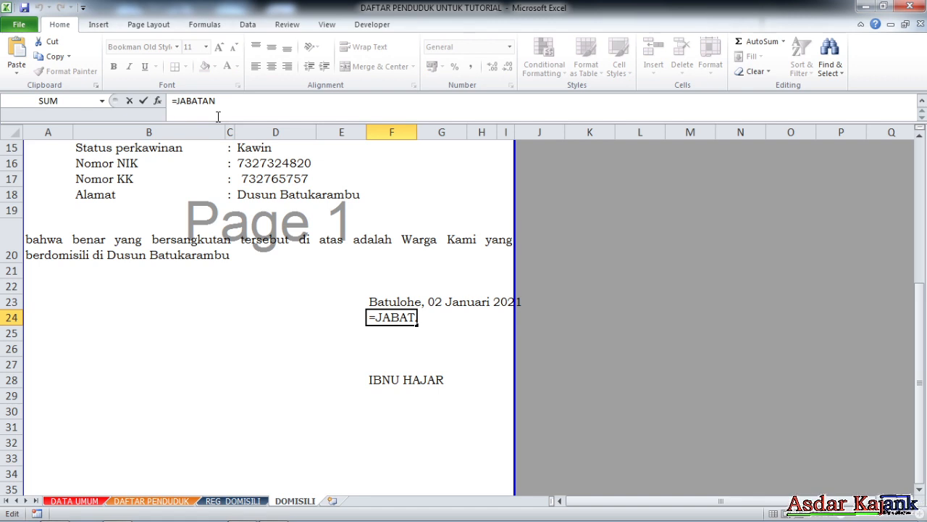
type("PROPER(")
key("Return")
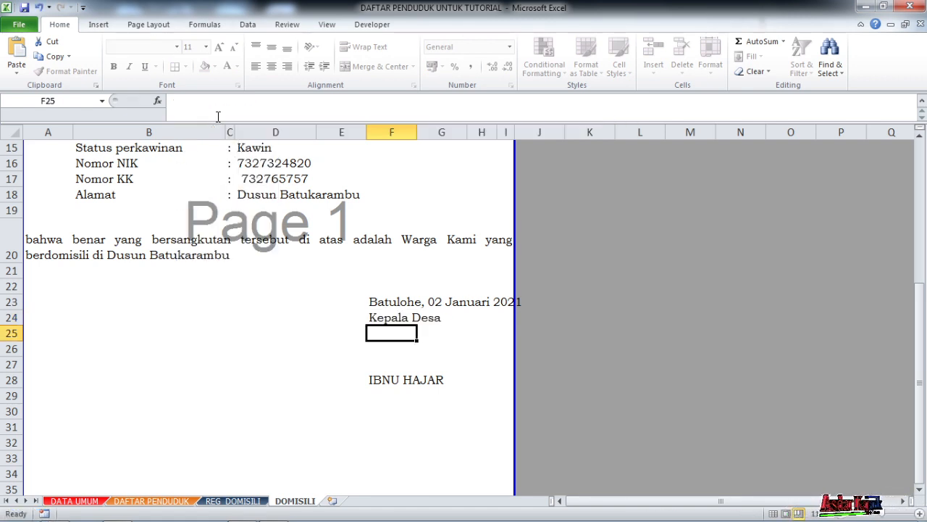
- Underline the signatory's name in F28
key("Down")
key("Down")
key("Down")
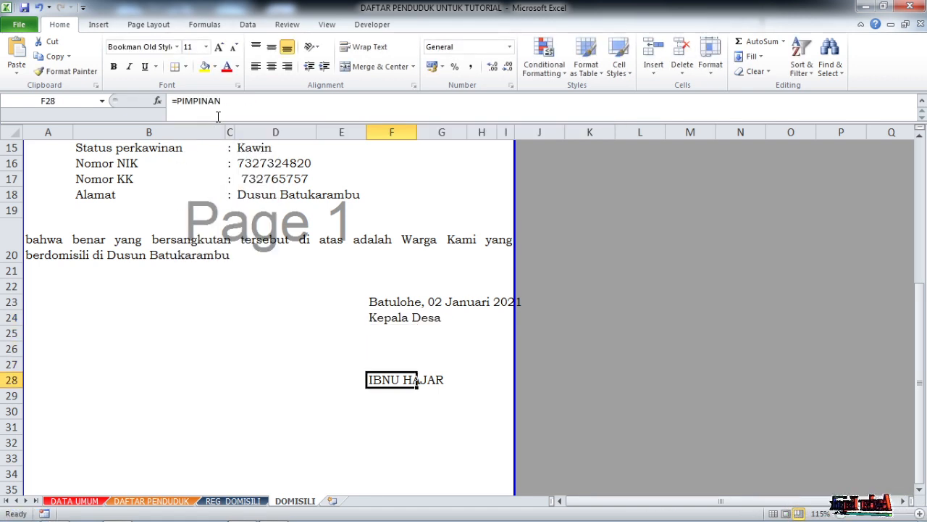
left_click(150, 70)
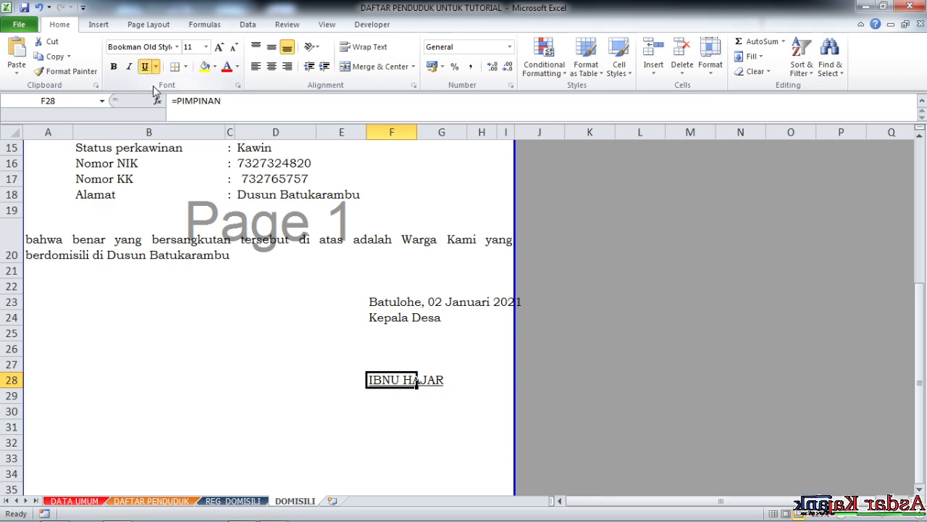
- Start turning the "Nomor :" text in A7 into a formula by putting =" in front of it
scroll(273, 242, "up", 4)
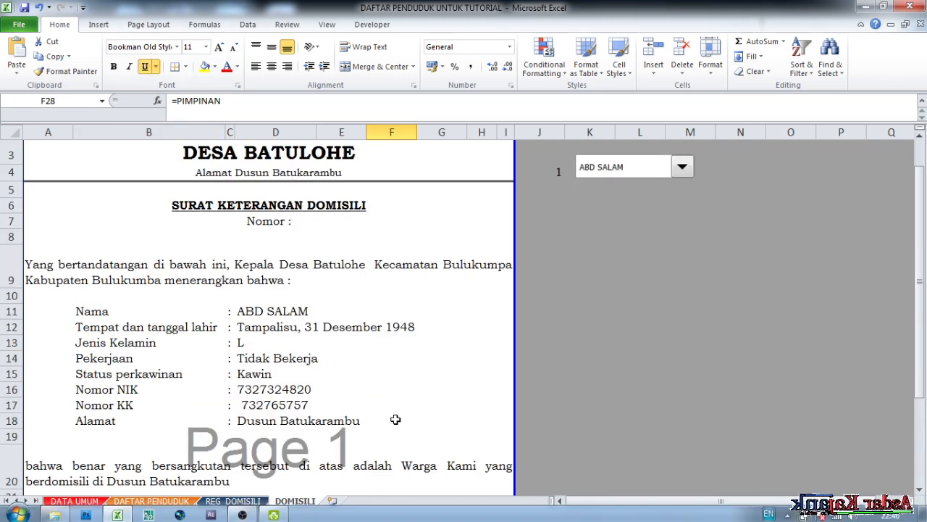
scroll(396, 418, "up", 1)
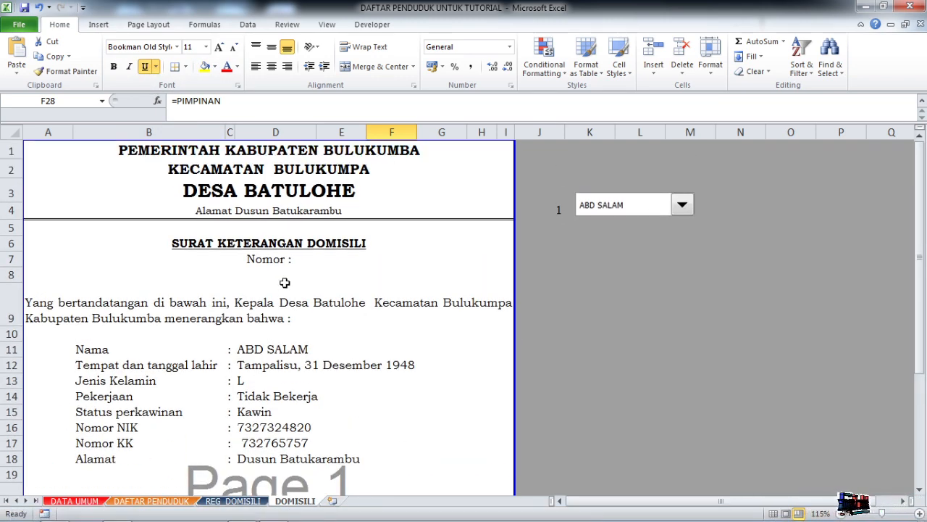
scroll(286, 284, "down", 5)
scroll(381, 308, "up", 2)
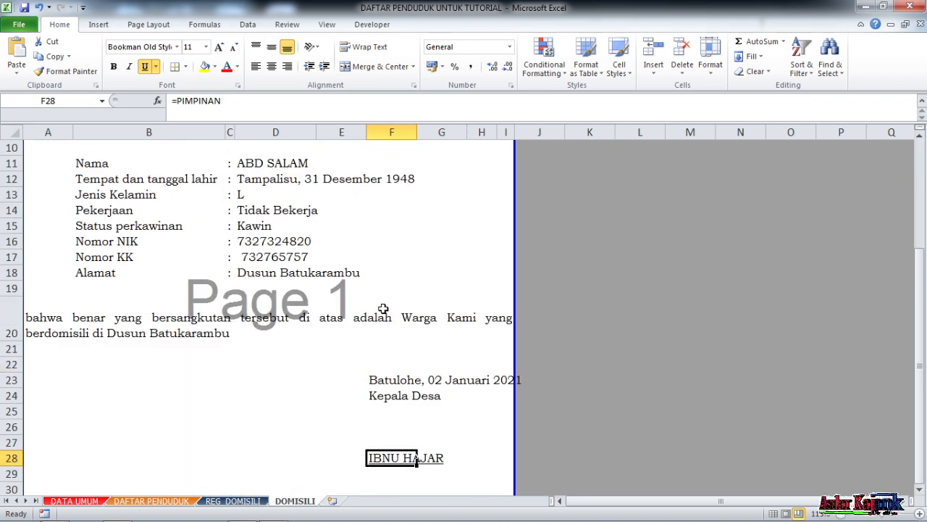
scroll(384, 308, "up", 3)
left_click(263, 259)
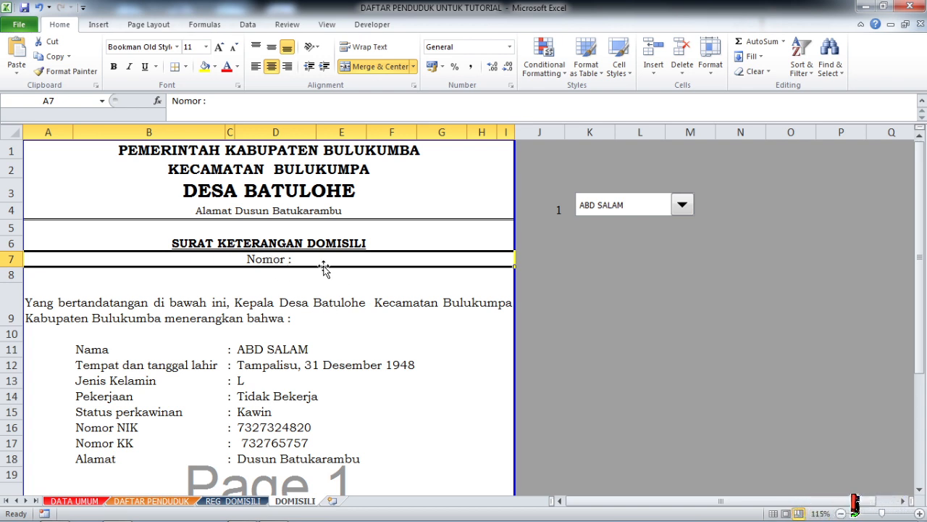
left_click(175, 101)
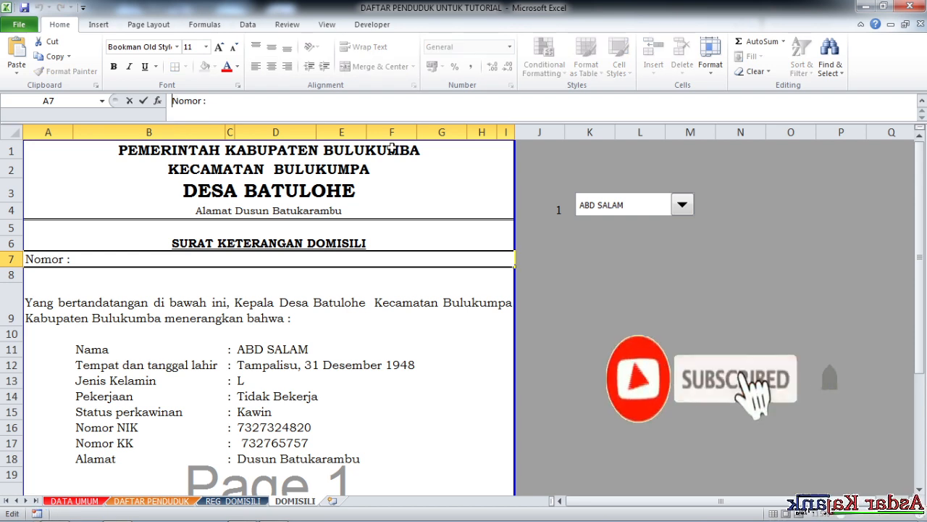
type("=\"")
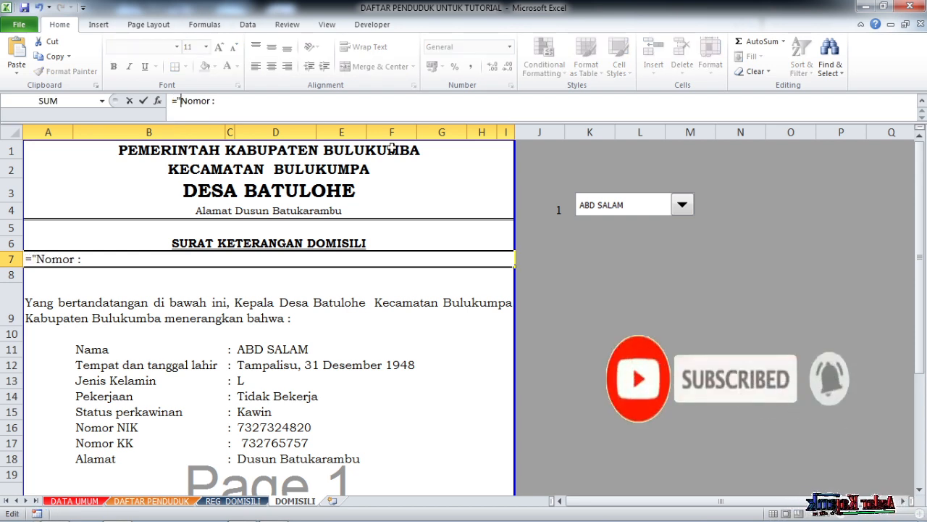
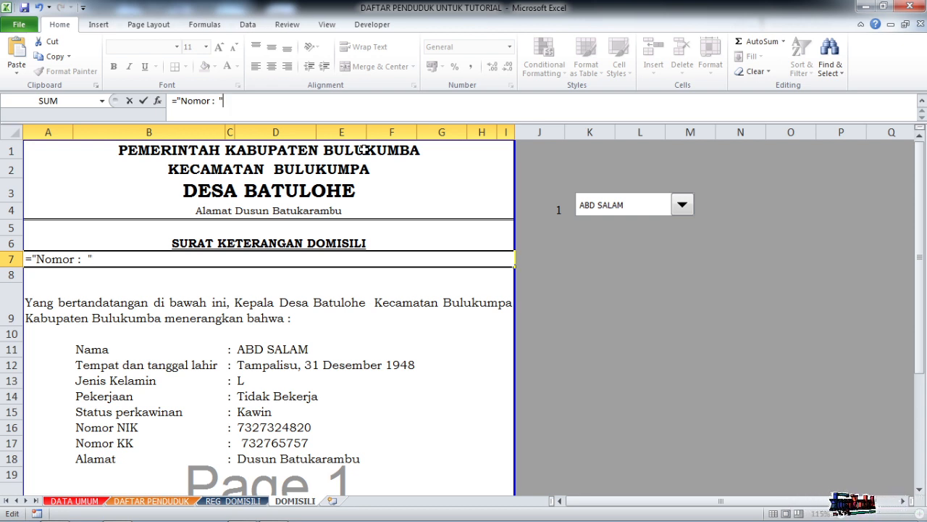
- Widen the gap after "Nomor :" in the A7 formula text and end that text with a slash
type("&")
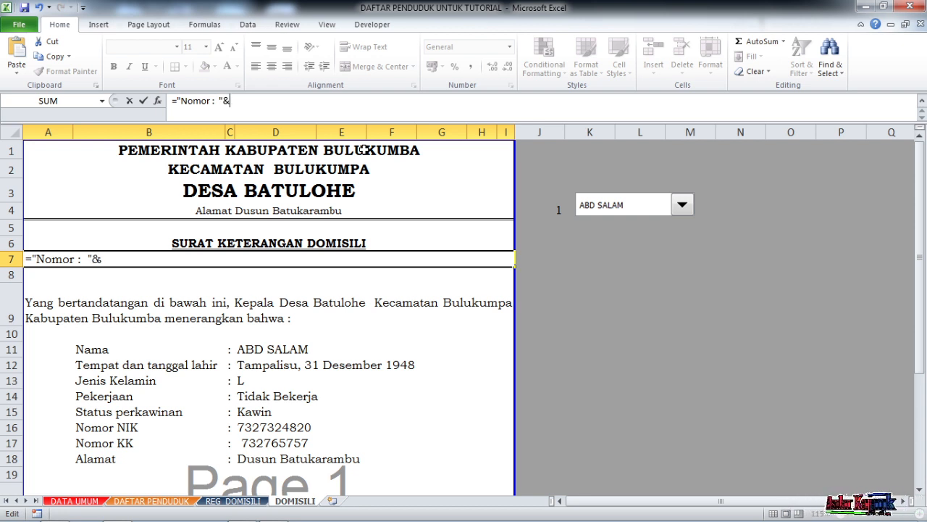
key("BackSpace")
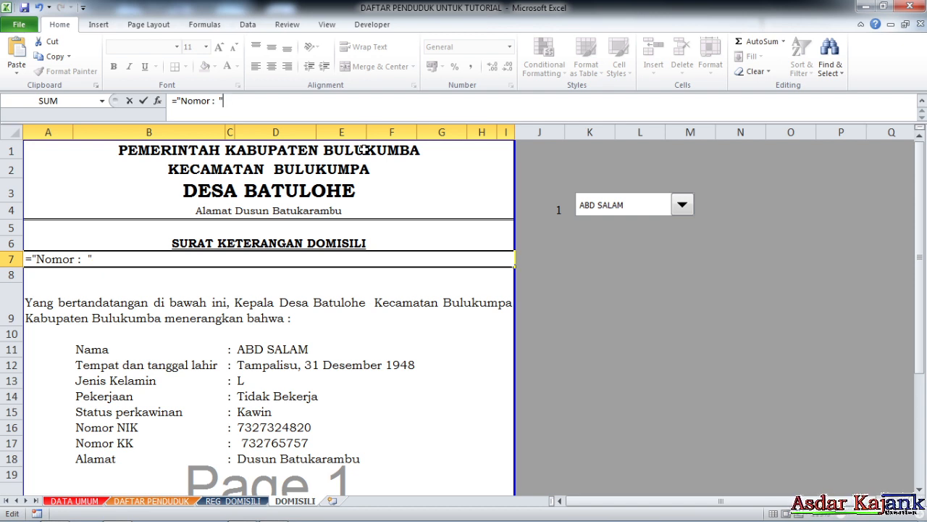
left_click(219, 101)
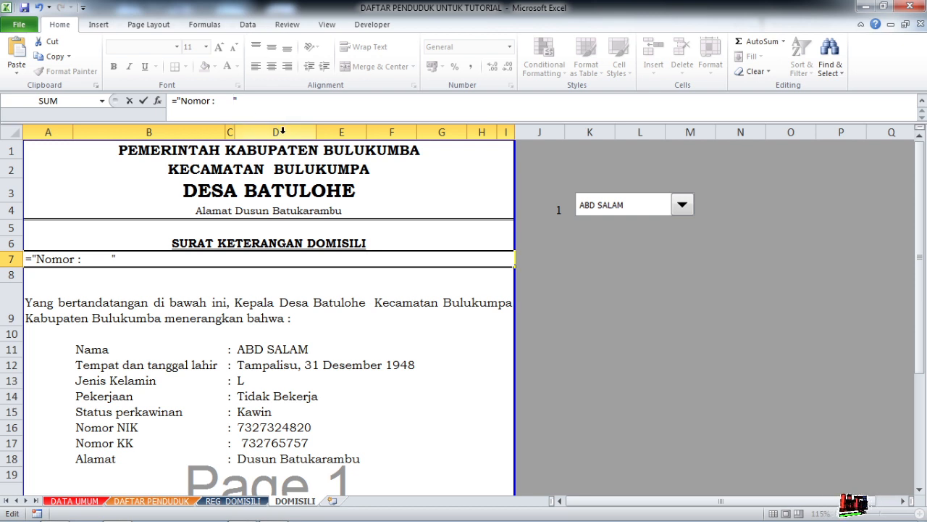
type("/\"")
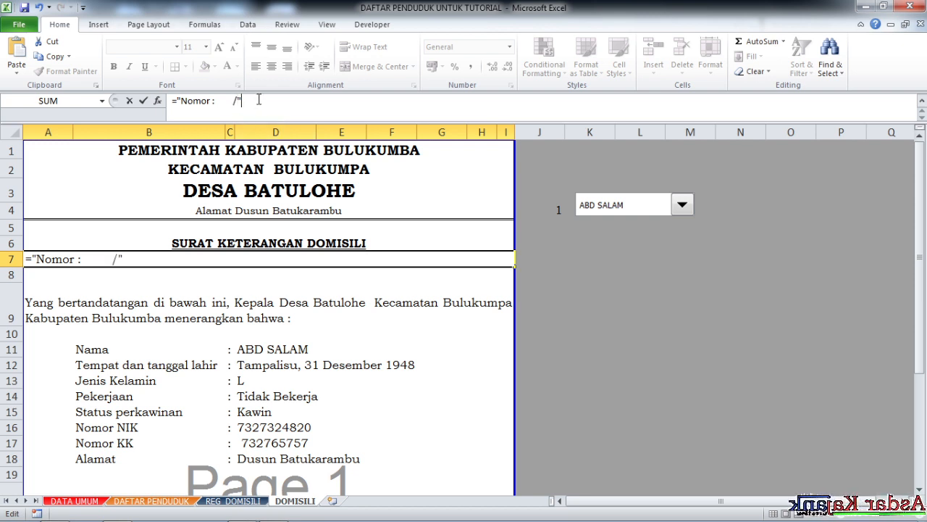
type("&")
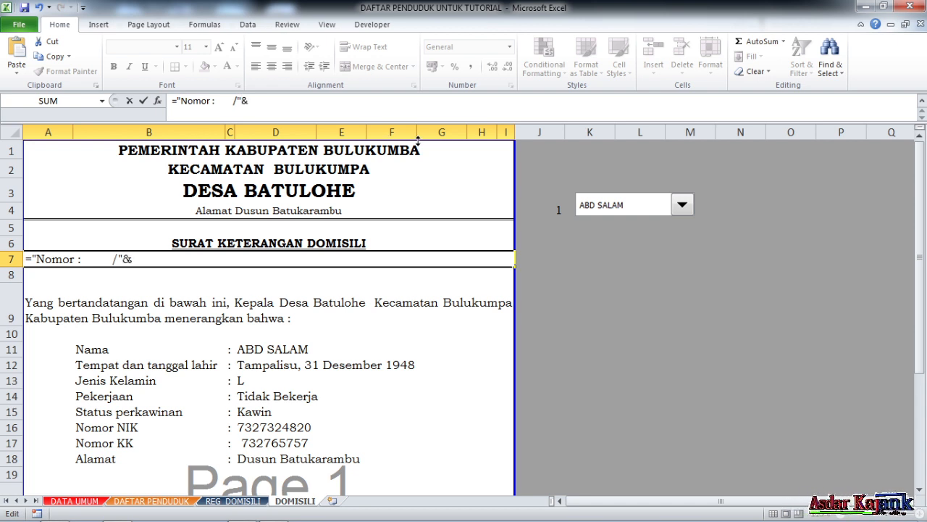
type("TE")
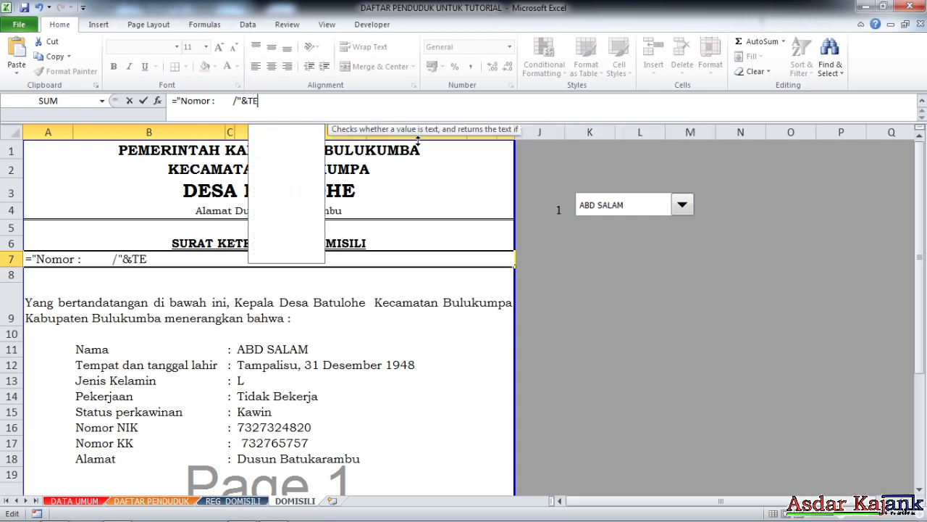
type("X")
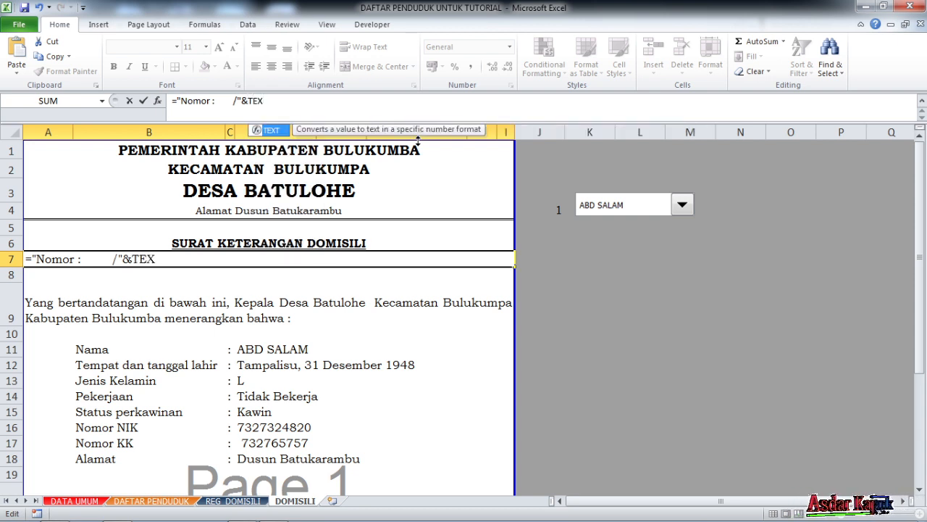
type("T")
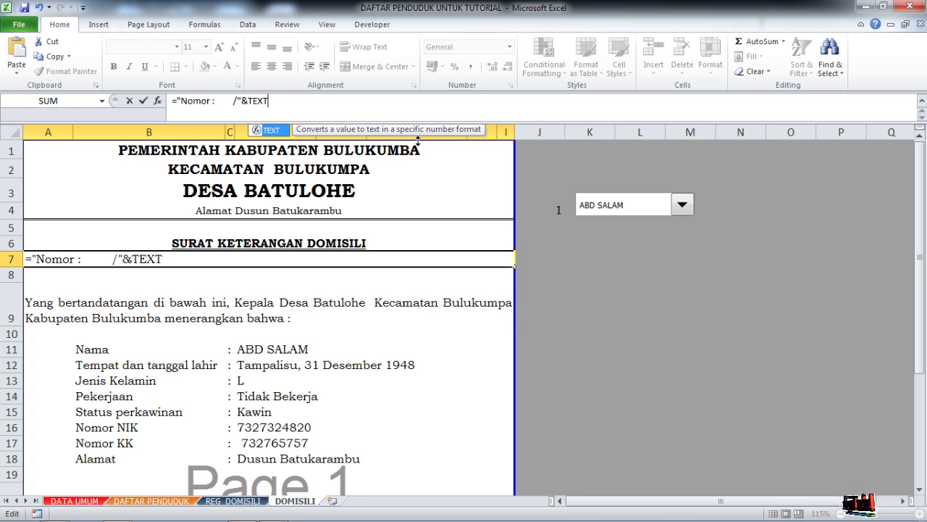
- Join TEXT(J4;00) to the "Nomor :" text in A7 and enter the formula
type("(")
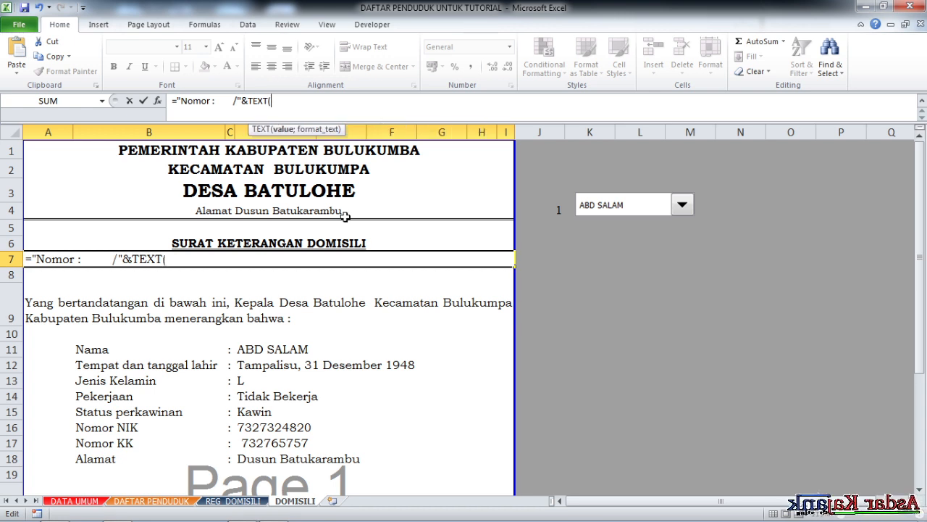
left_click(559, 209)
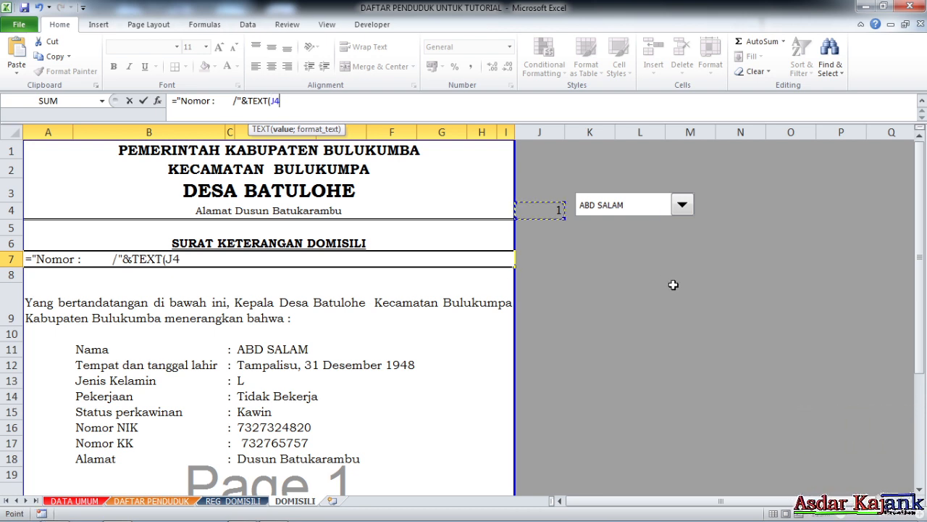
type(";")
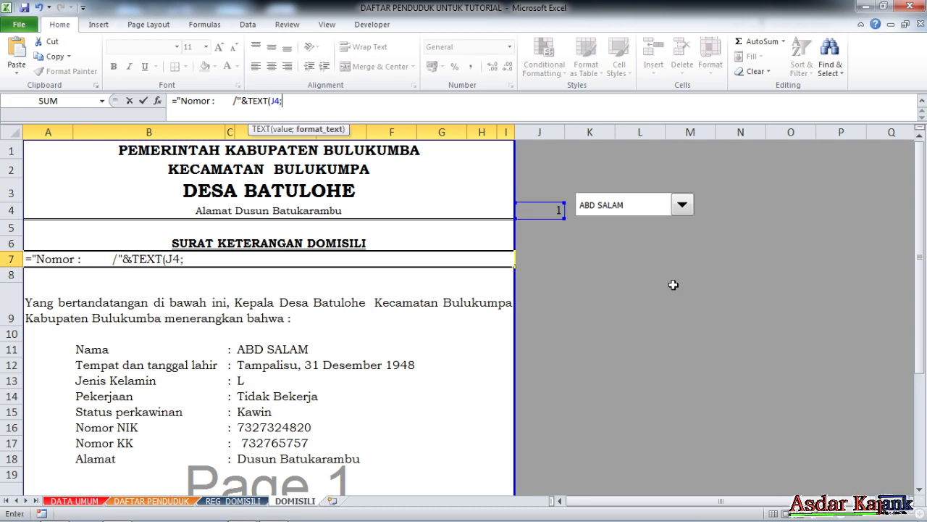
type("00")
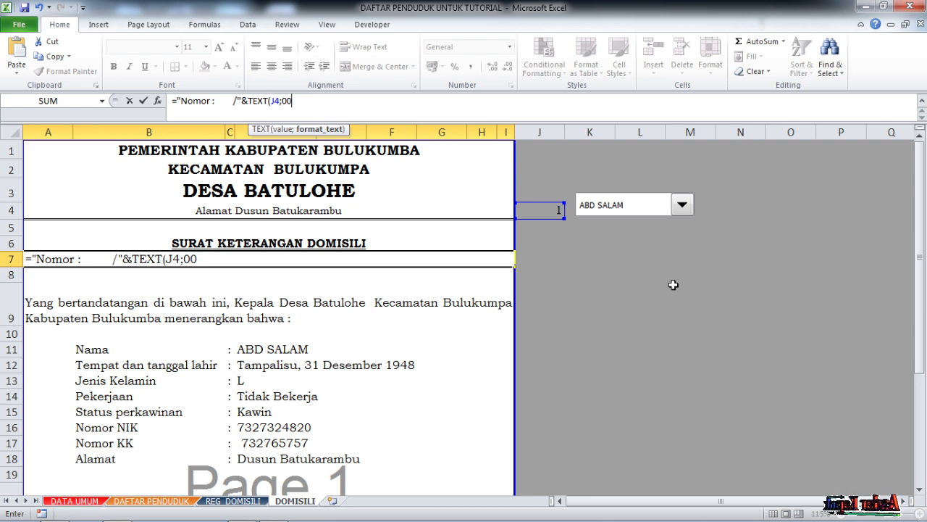
type(")")
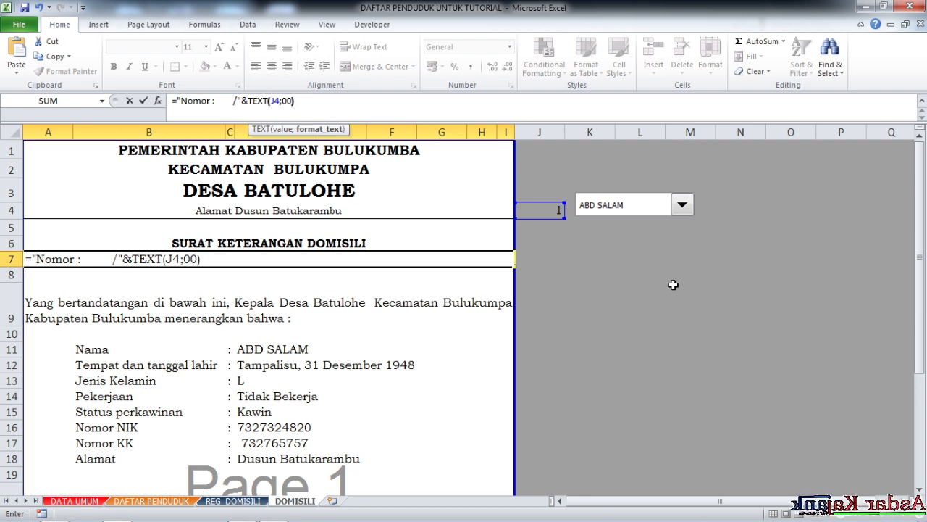
key("Return")
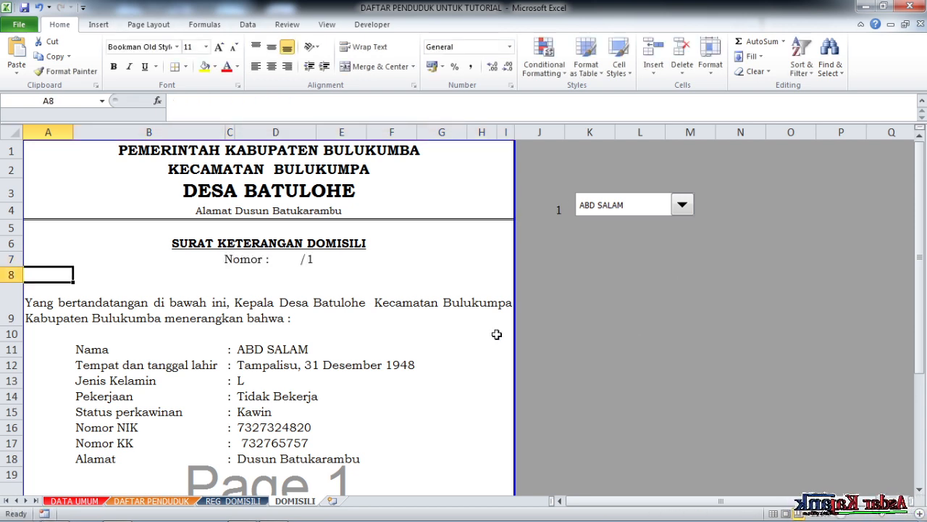
- Try to change the TEXT format in the A7 formula to an unquoted 00
left_click(291, 260)
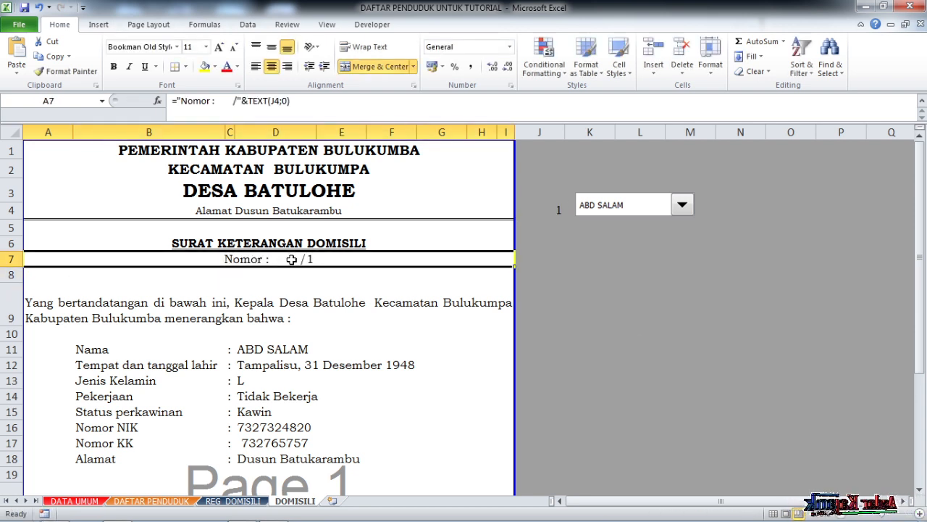
left_click(288, 105)
type("0")
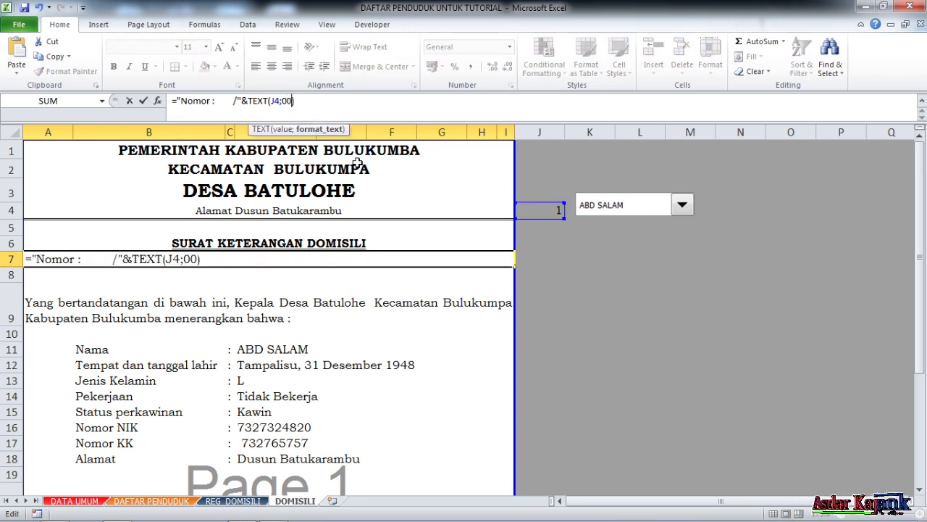
key("Return")
key("Up")
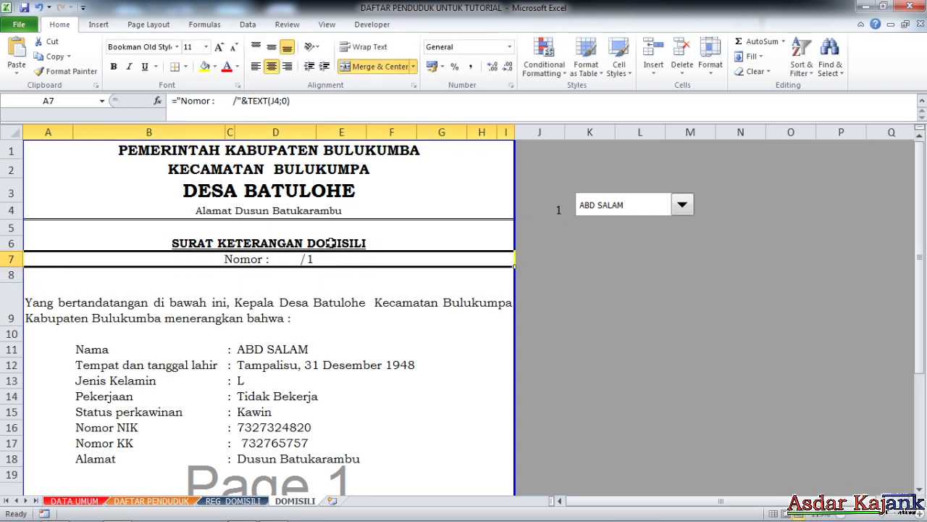
- Set the format argument of the TEXT function in A7 to the quoted string "000"
left_click(285, 101)
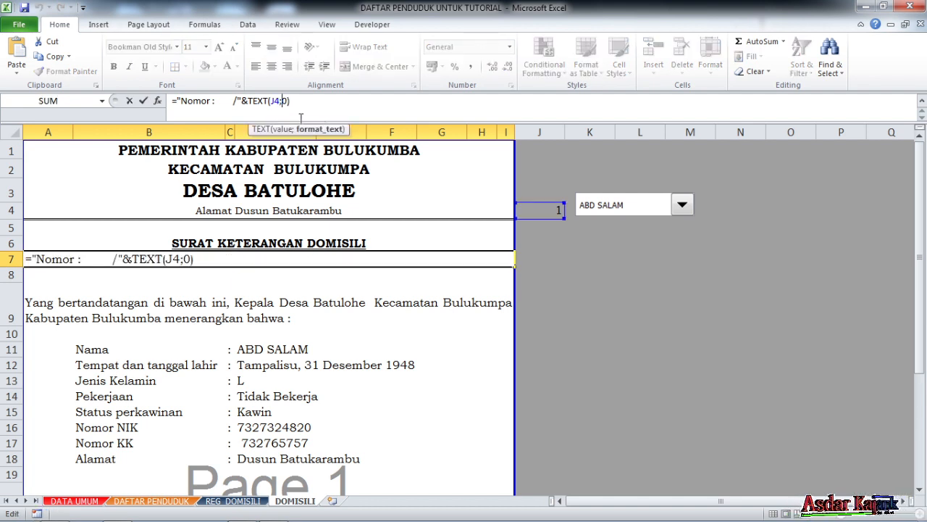
type("\"0")
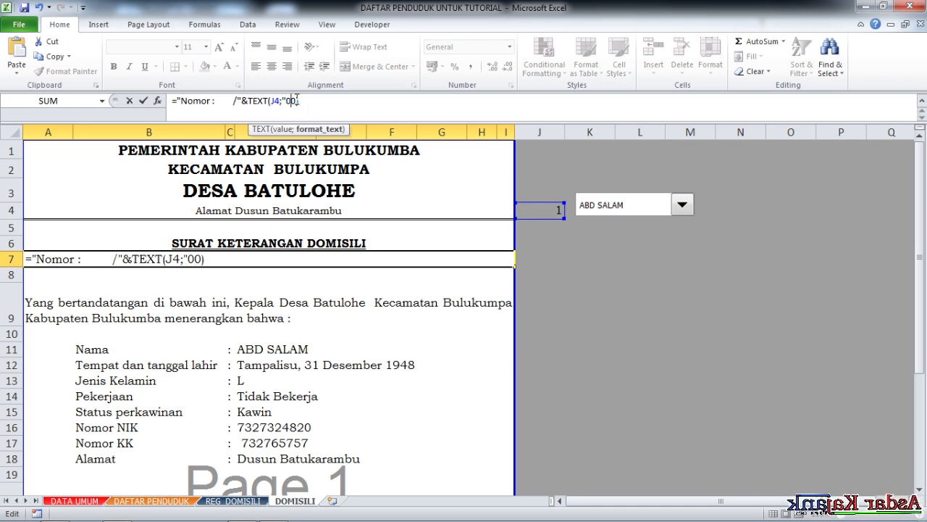
type("00")
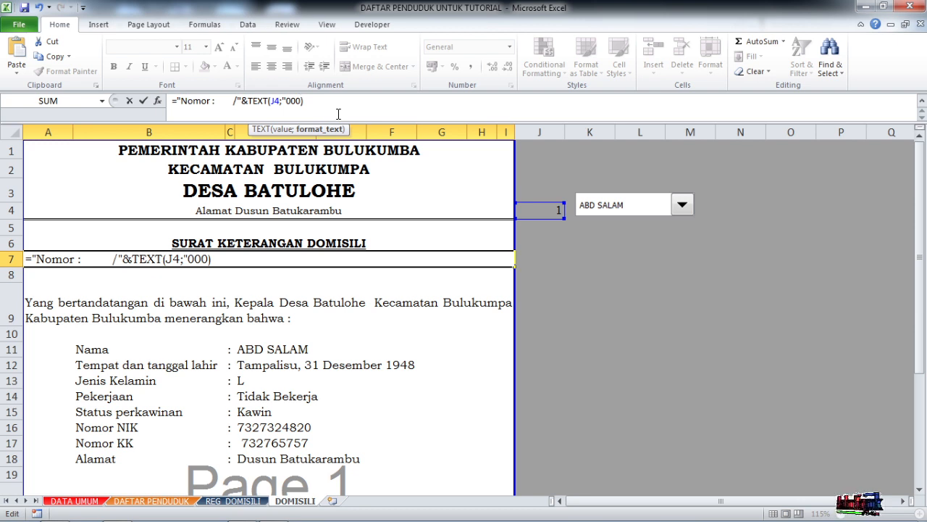
type("\"")
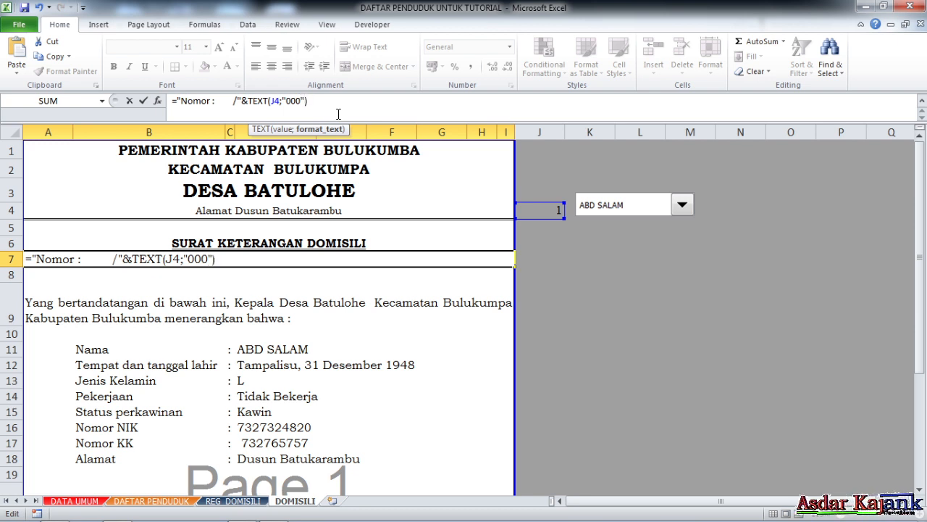
key("Return")
- Extend the A7 formula with a joined "/" text after the TEXT function
left_click(302, 260)
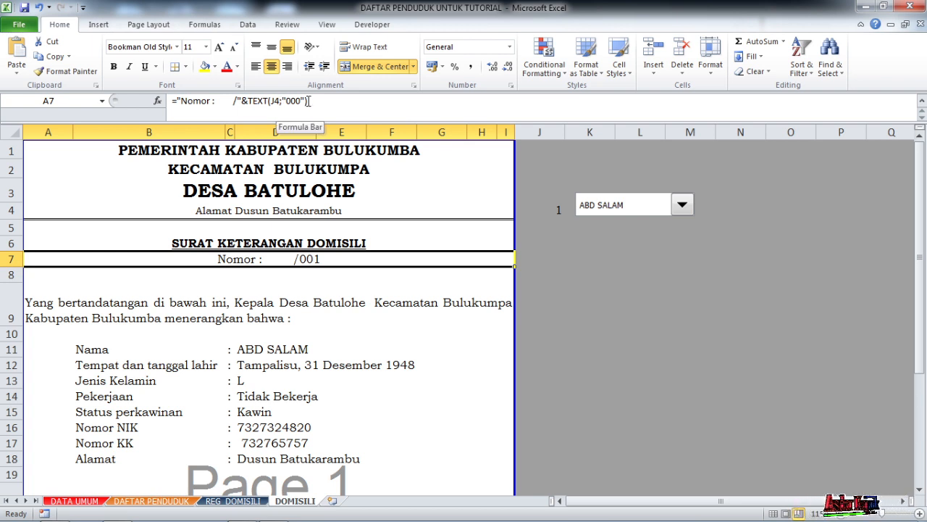
left_click(308, 100)
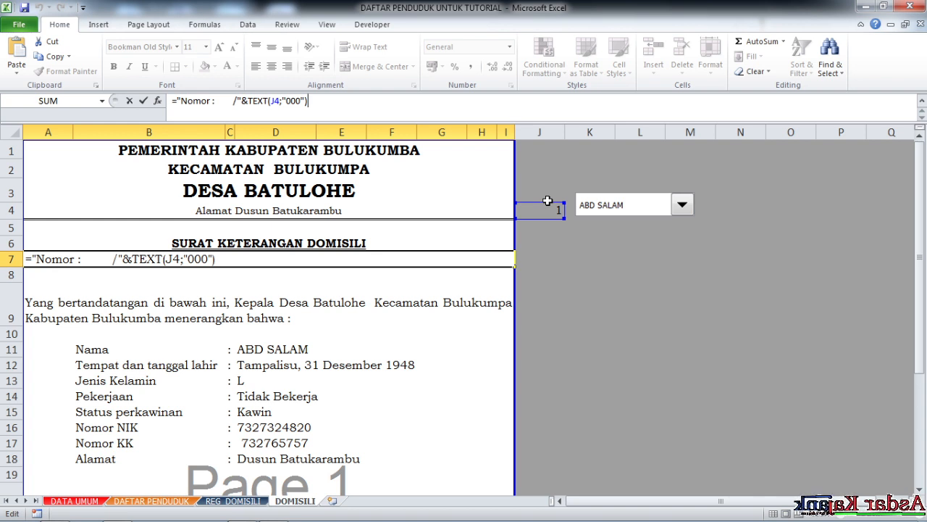
type("&")
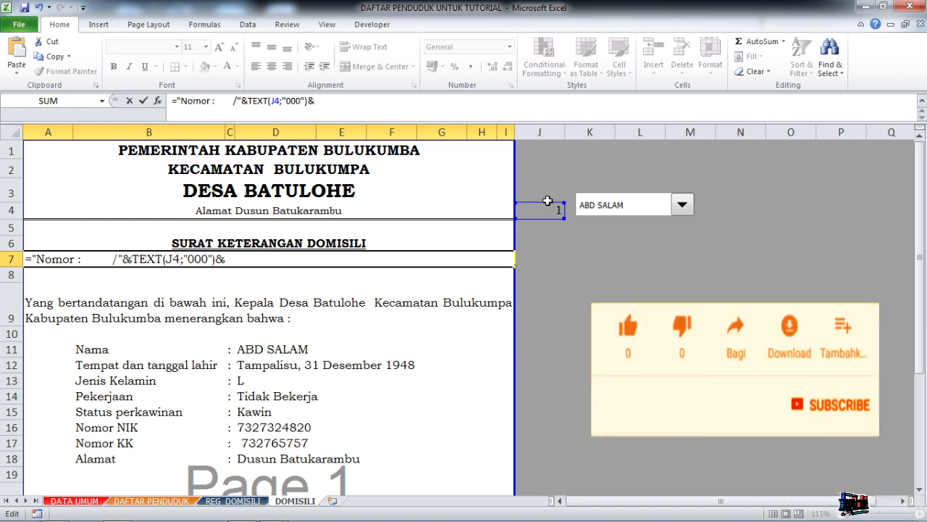
type("\"/\"&")
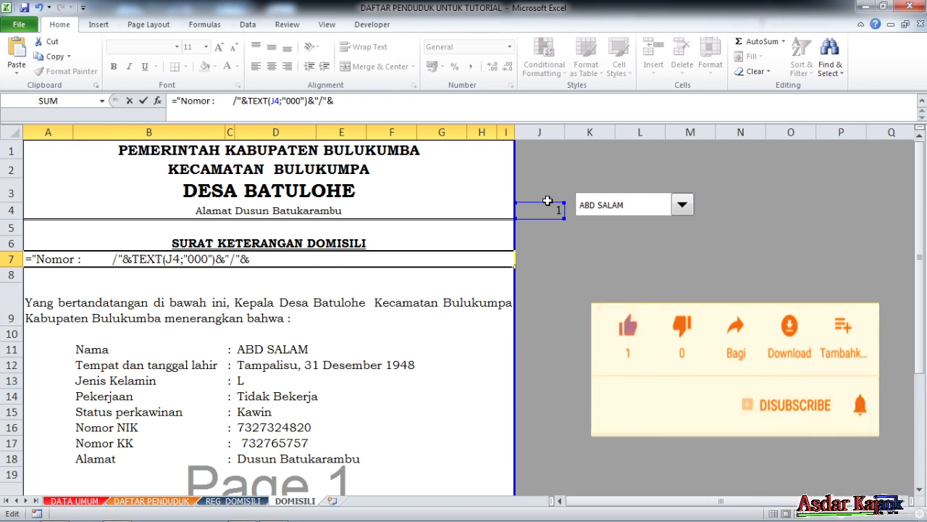
type("K")
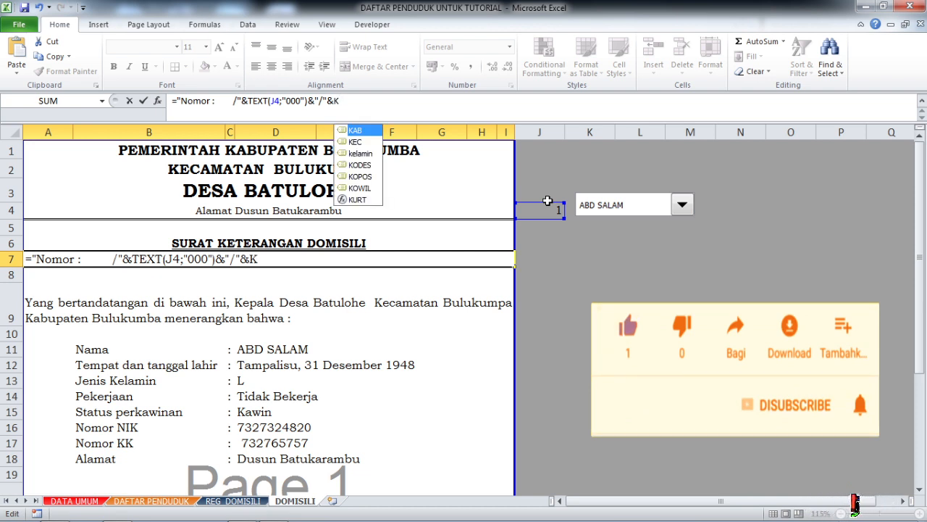
type("O")
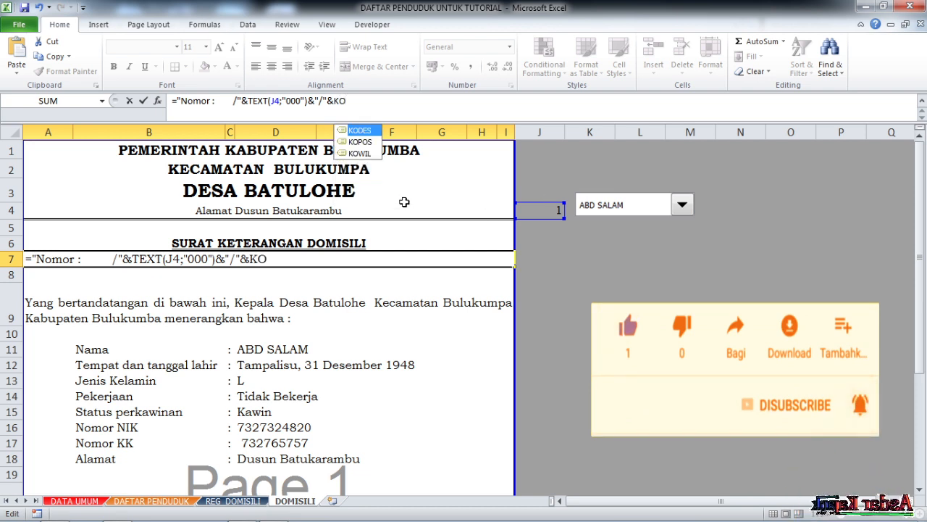
key("BackSpace")
key("BackSpace")
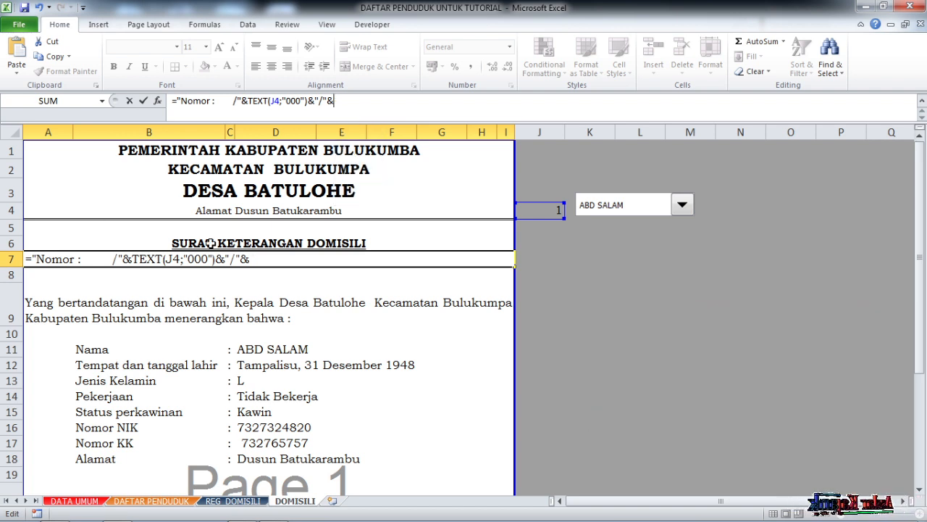
key("BackSpace")
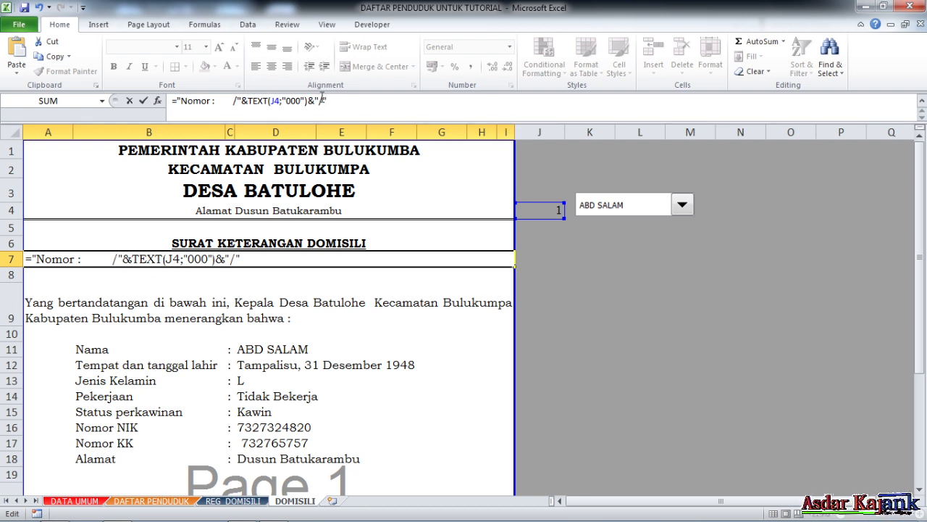
- Expand the closing slash text in the A7 formula to "/SKD/" and follow it with an & operator
type("sk")
type("/")
key("BackSpace")
key("BackSpace")
key("BackSpace")
type("SKD")
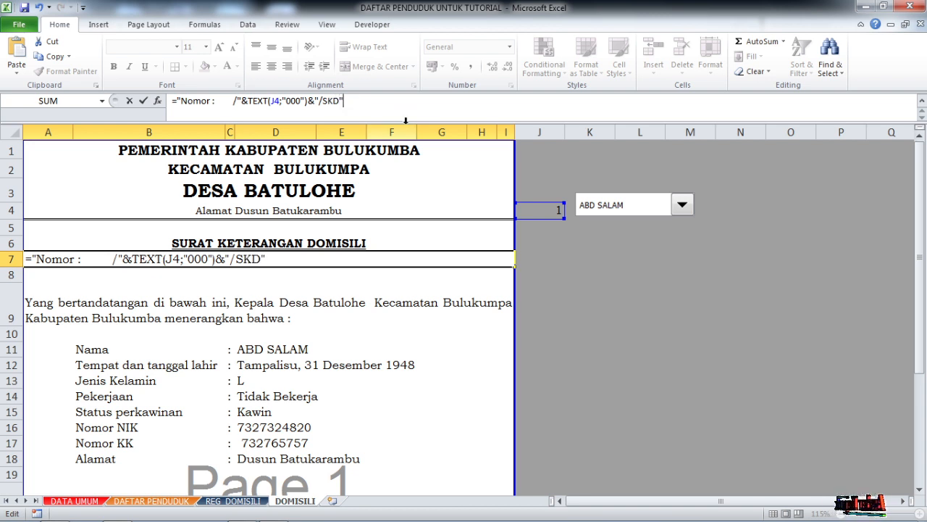
type("\"&")
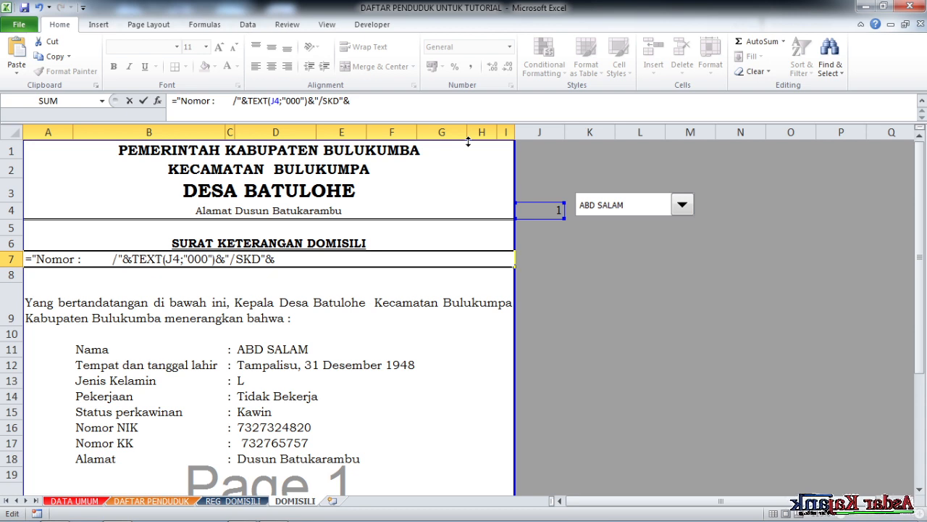
left_click(340, 103)
type("/\"&")
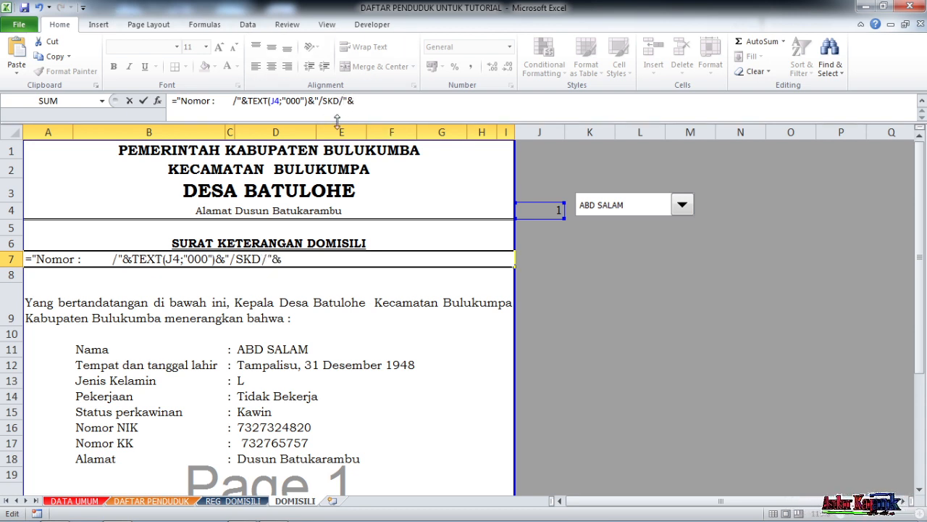
type("KODE")
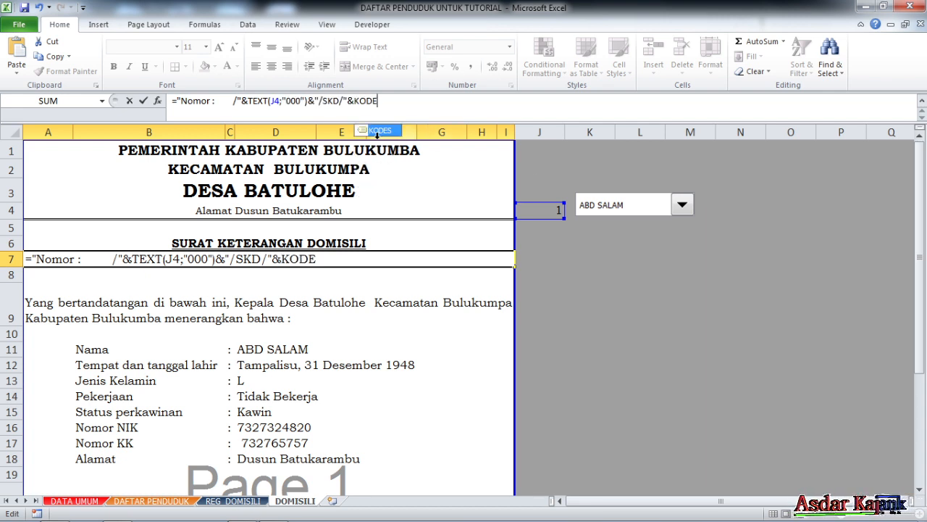
- Append the KODES named range and a joined "/" text to the A7 formula, followed by an & operator
double_click(386, 133)
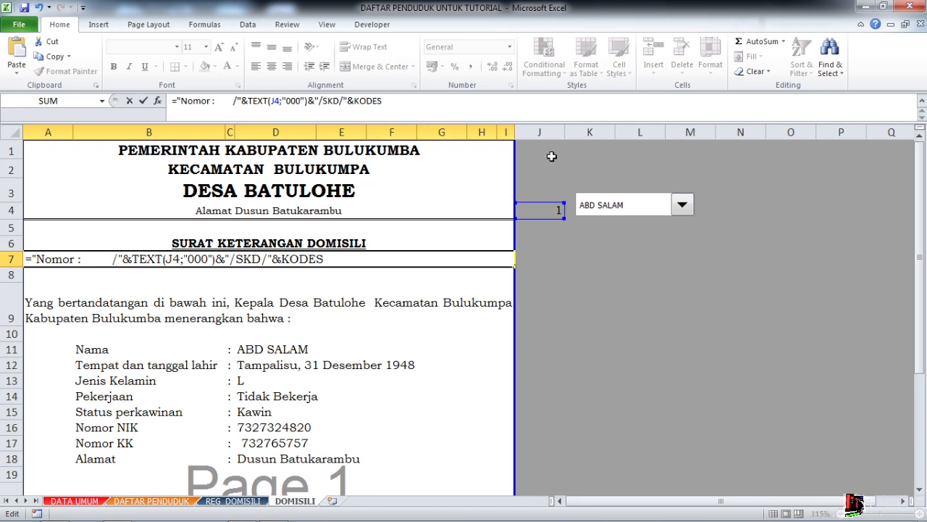
type("&")
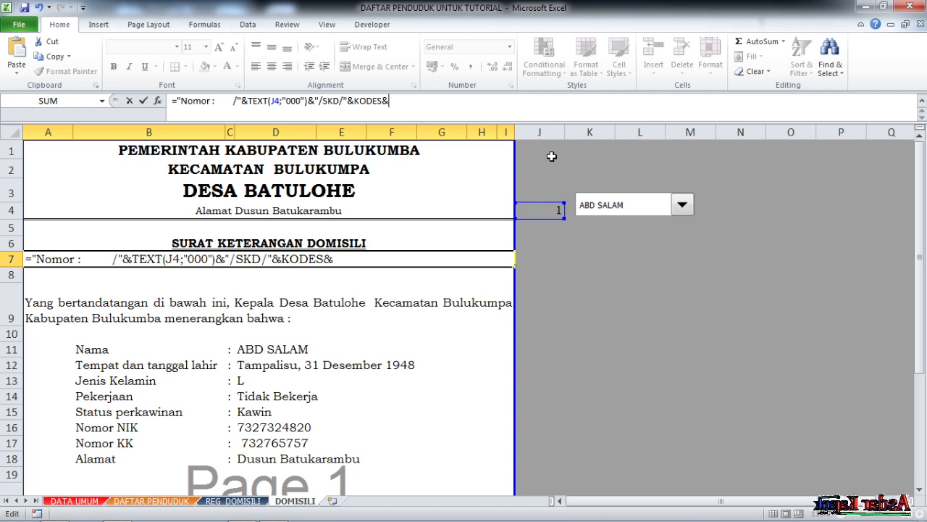
type("\"/")
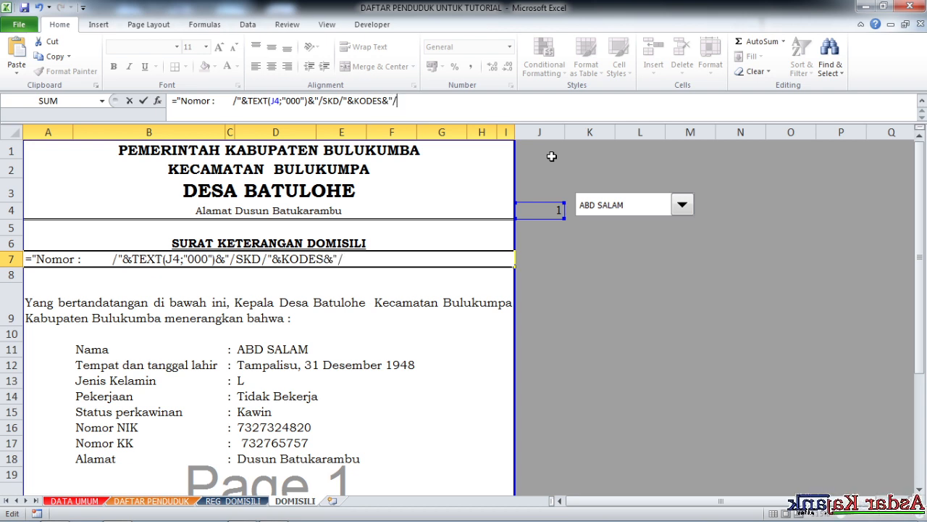
type("\"&")
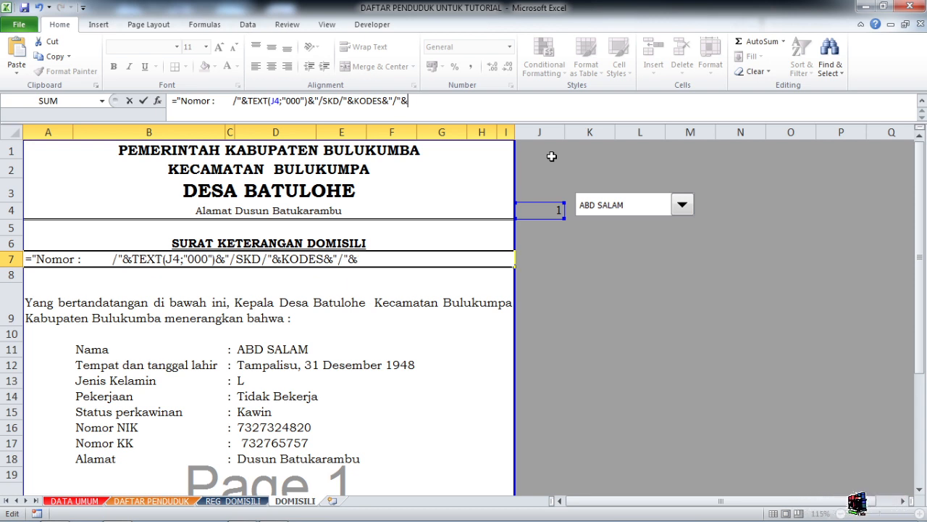
type("ROMAN")
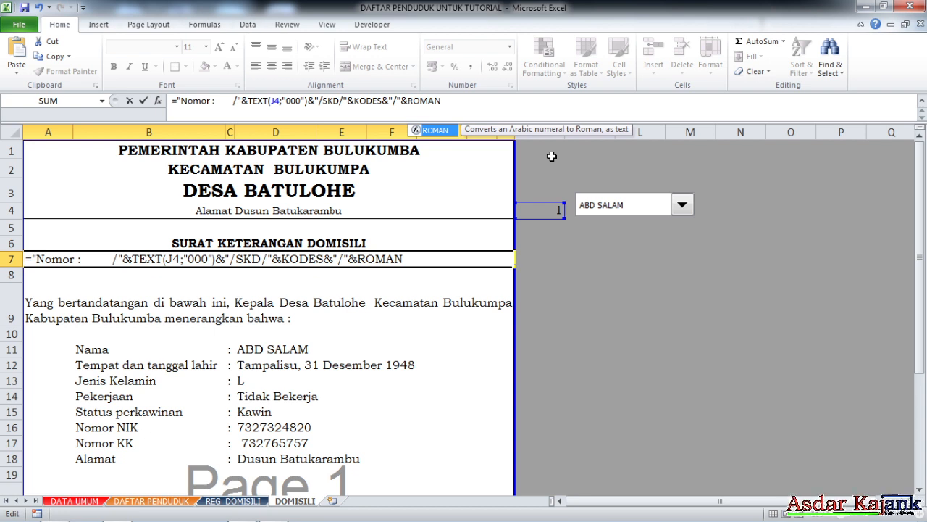
type("(")
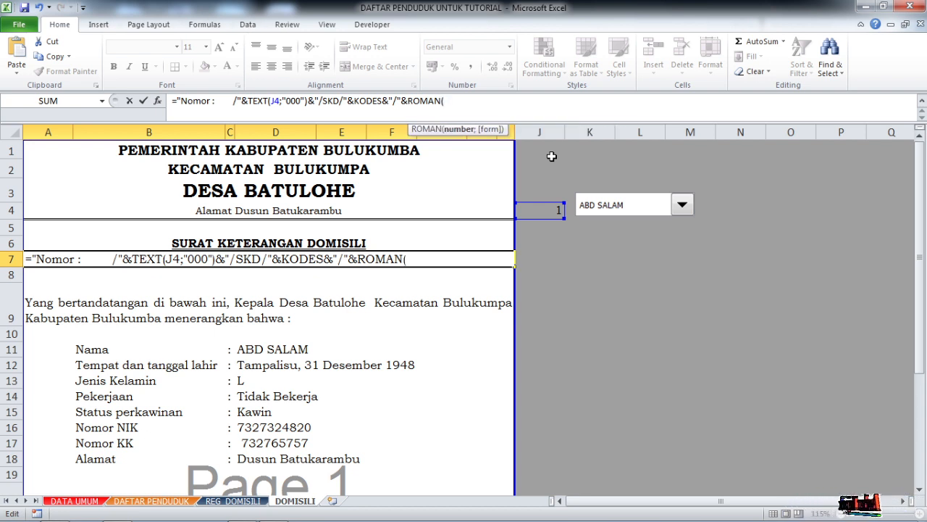
type("MO")
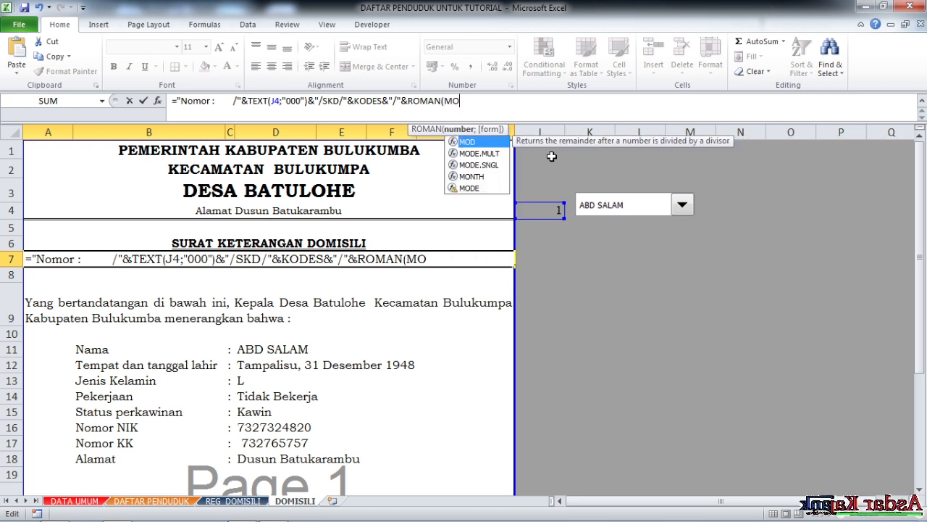
type("NTH(")
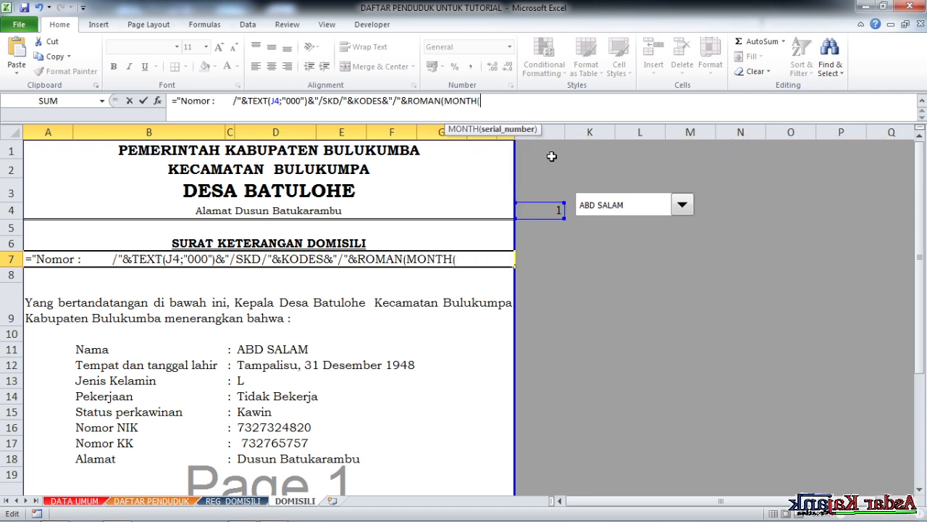
type("IN")
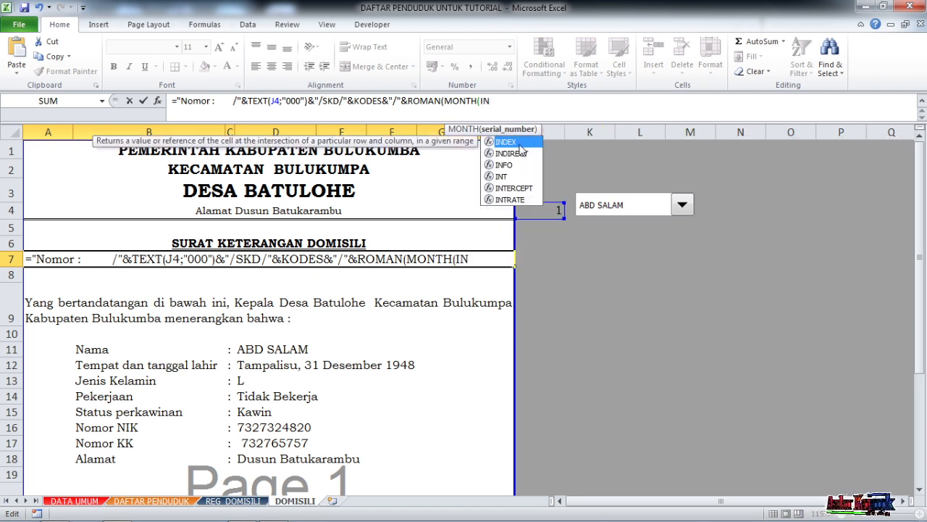
- Fill the MONTH function in A7 with INDEX(TGL;J4;1) and close the INDEX, MONTH and ROMAN functions
double_click(520, 148)
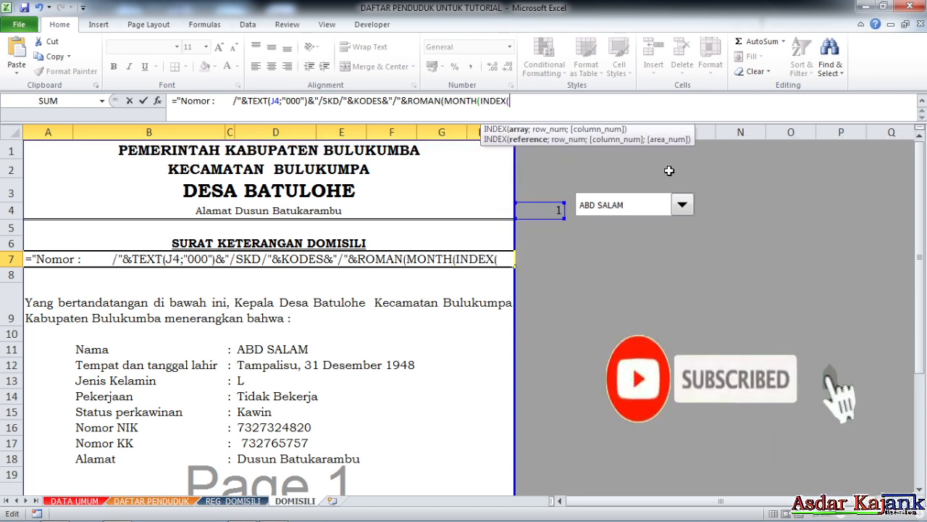
type("TG")
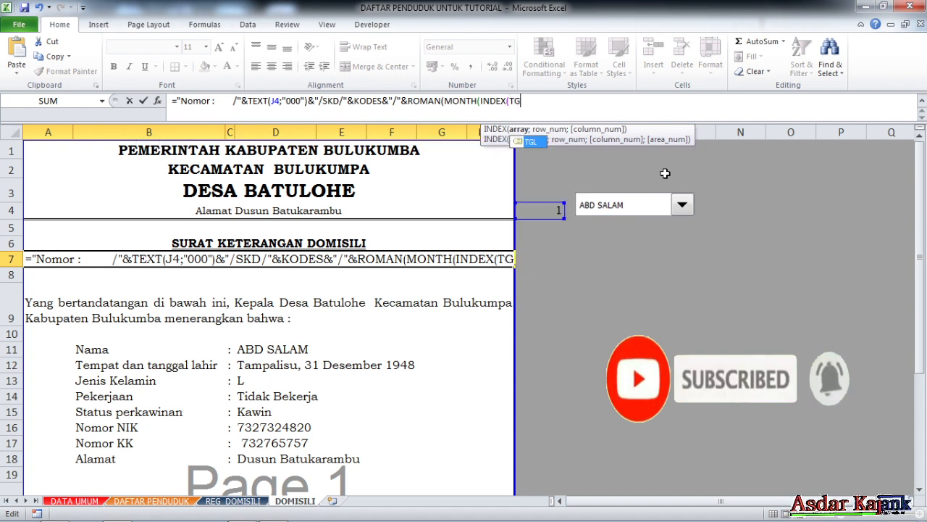
type("L")
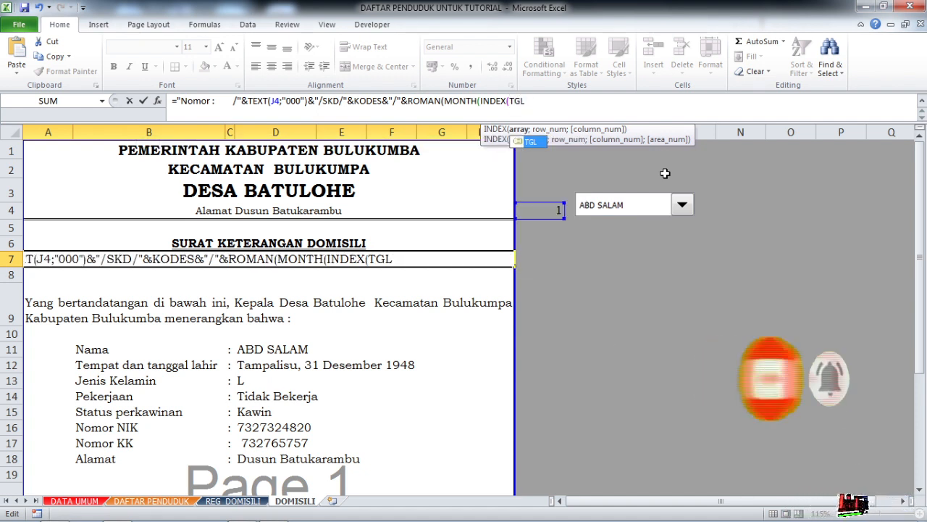
type(";")
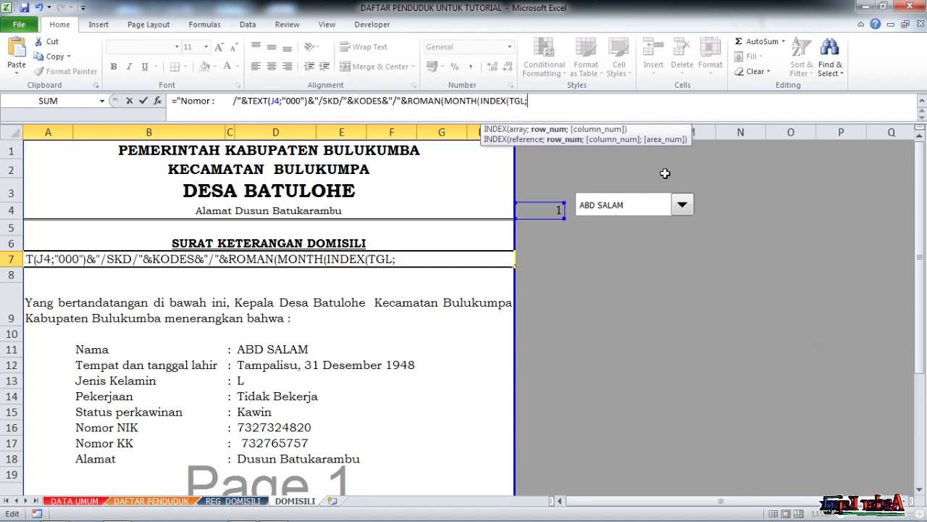
left_click(534, 210)
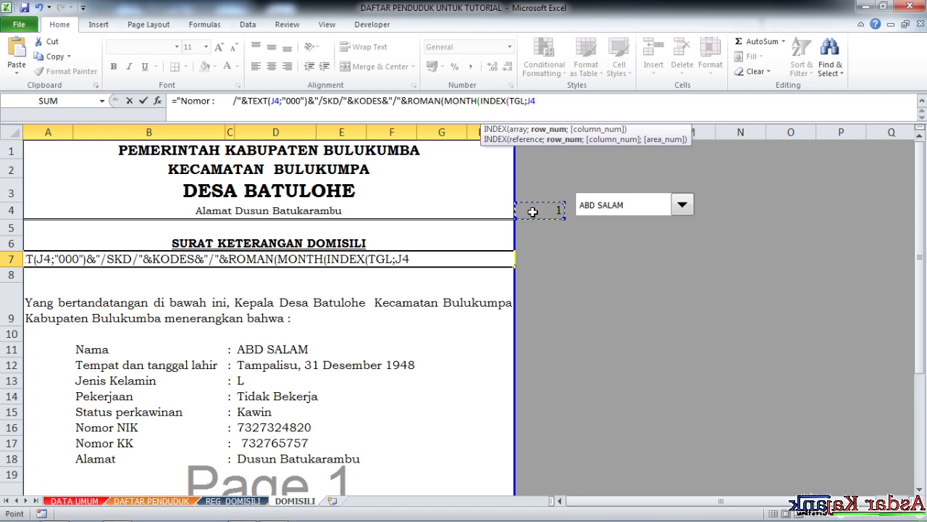
type(";")
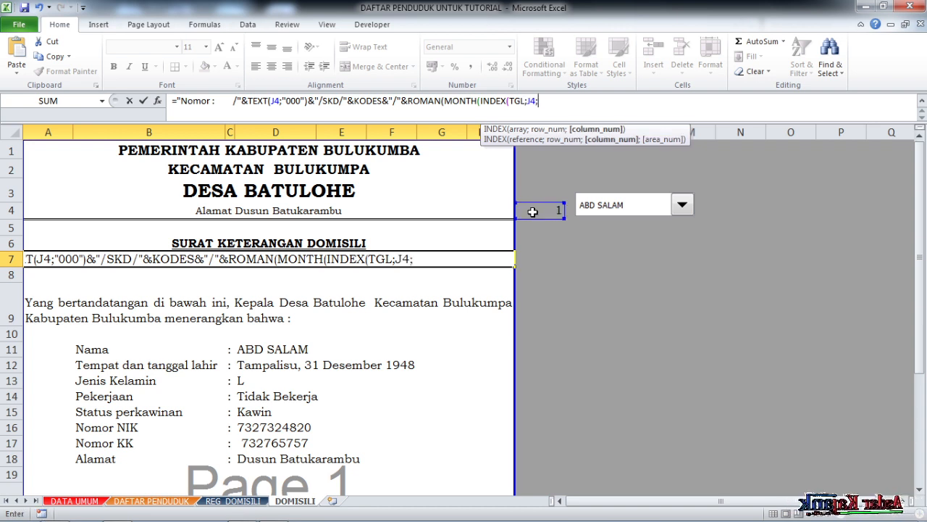
type("1")
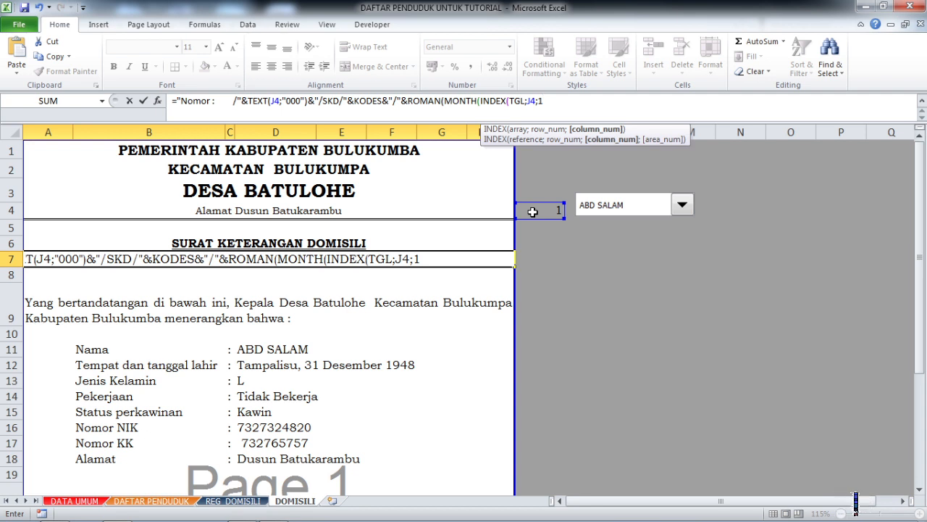
type(")")
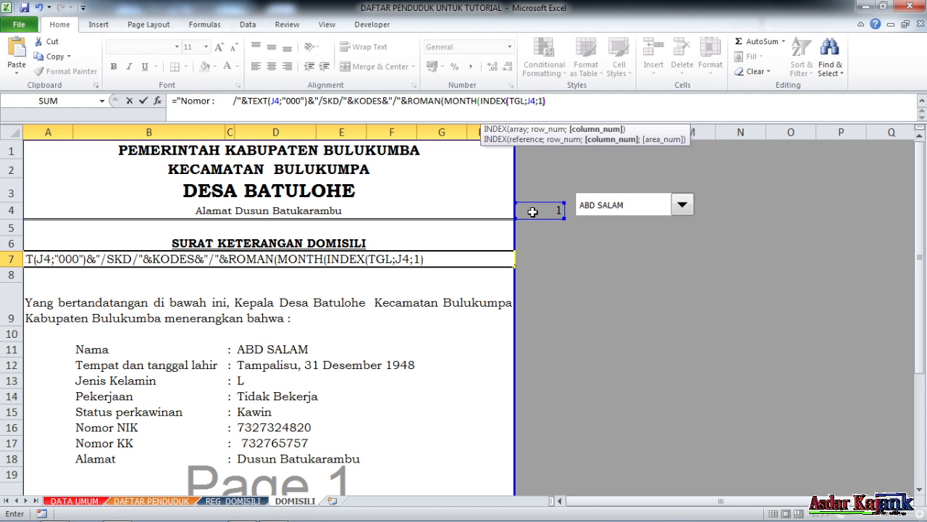
type("))")
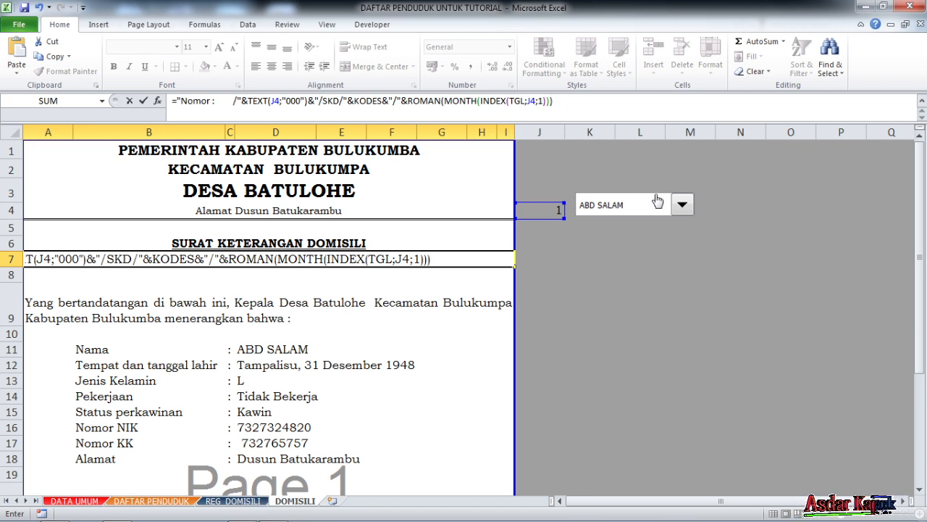
type("&")
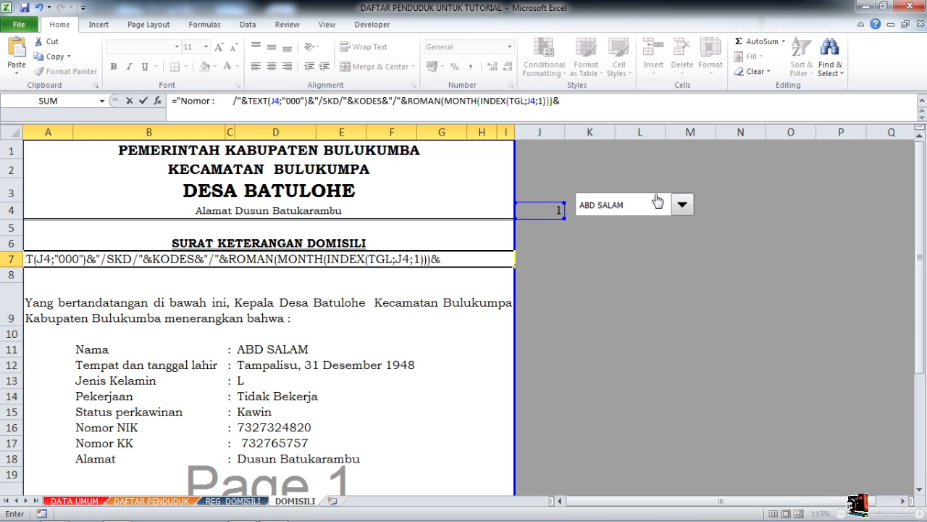
type("\"/")
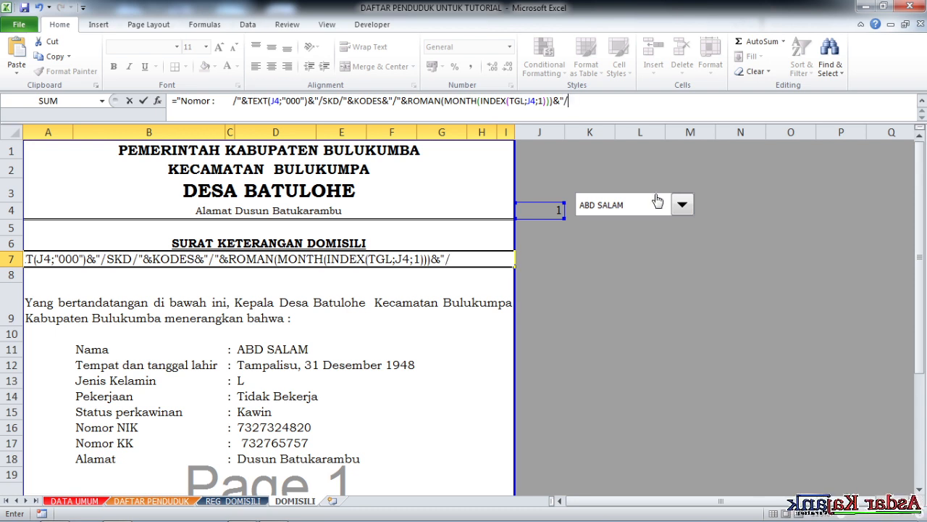
type("\"&")
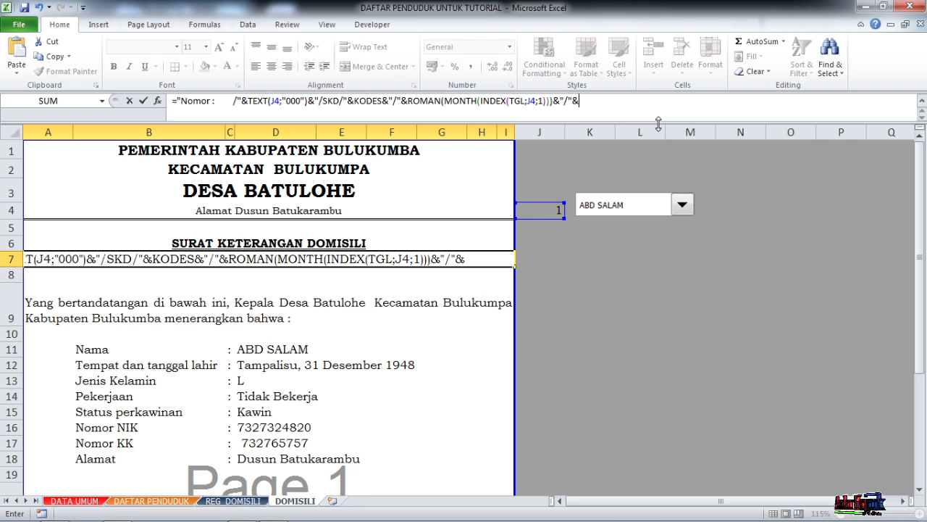
type("YE")
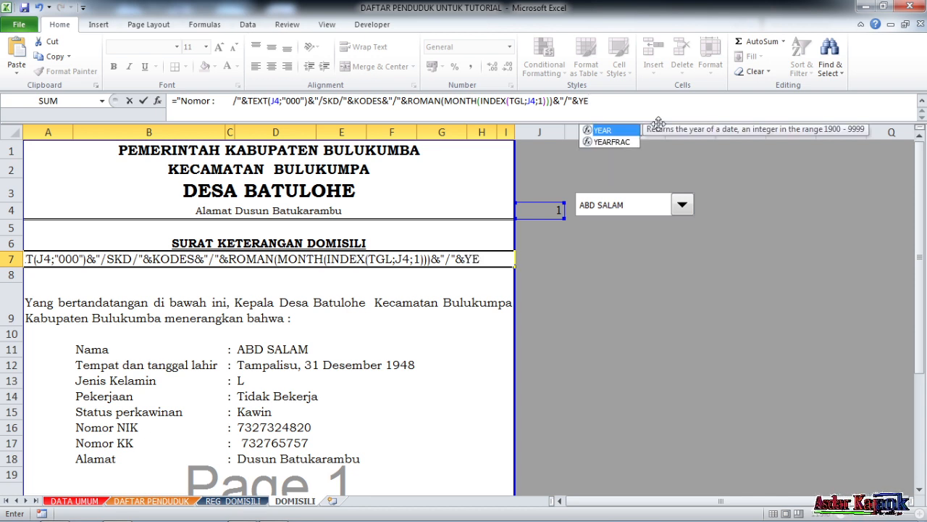
- Join "/" and YEAR(INDEX(TGL;J4;1)) to the end of the A7 formula, reusing the existing INDEX expression, and commit the formula
double_click(602, 130)
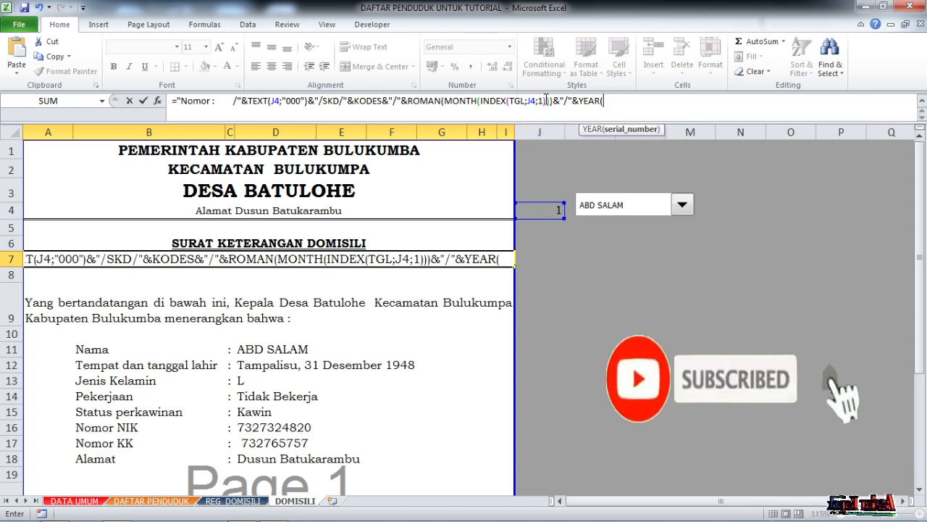
left_click_drag(544, 99, 479, 102)
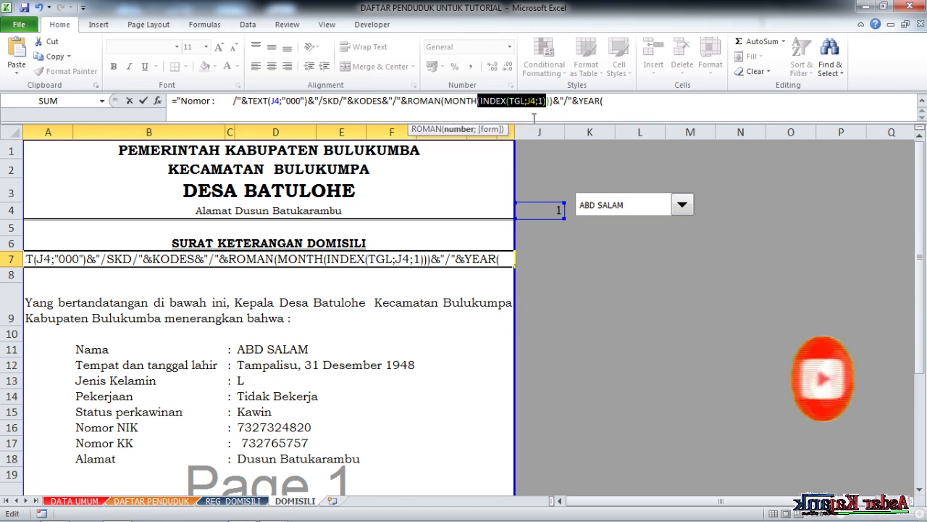
left_click(604, 100)
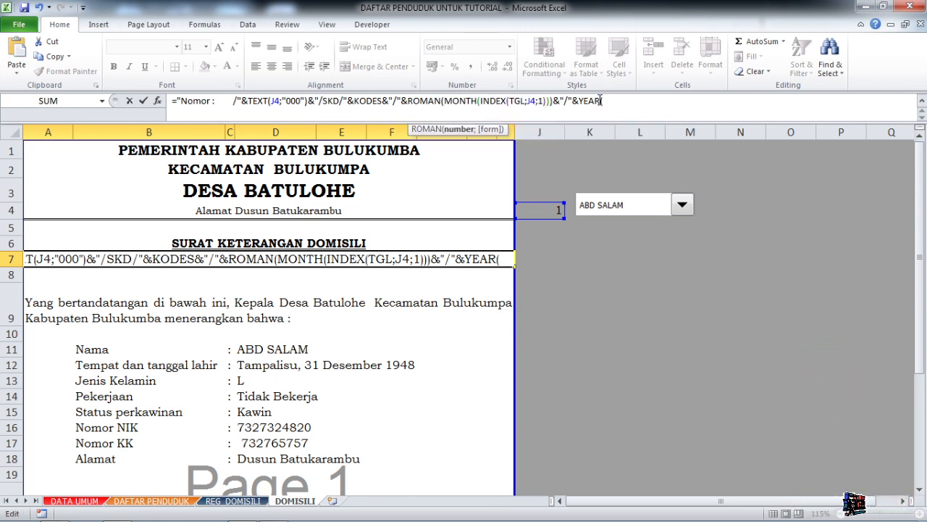
key("ctrl+v")
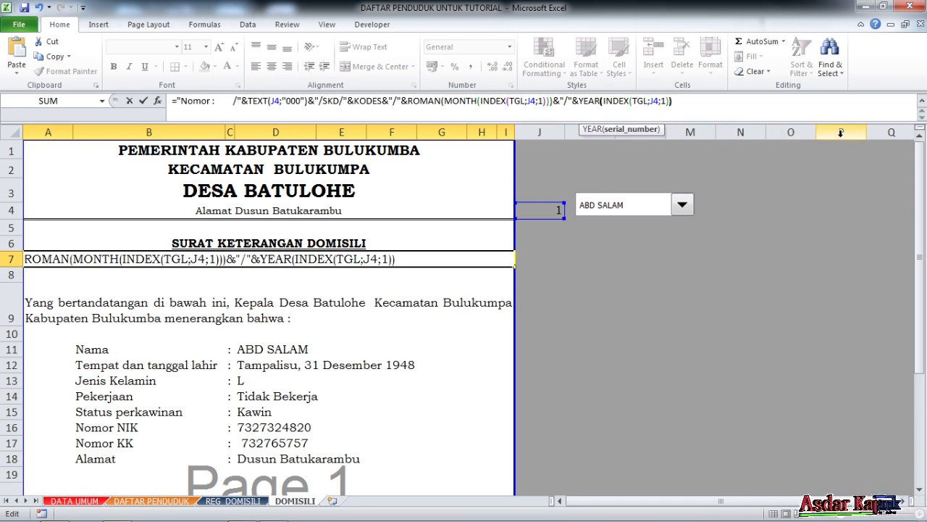
type(")")
key("Return")
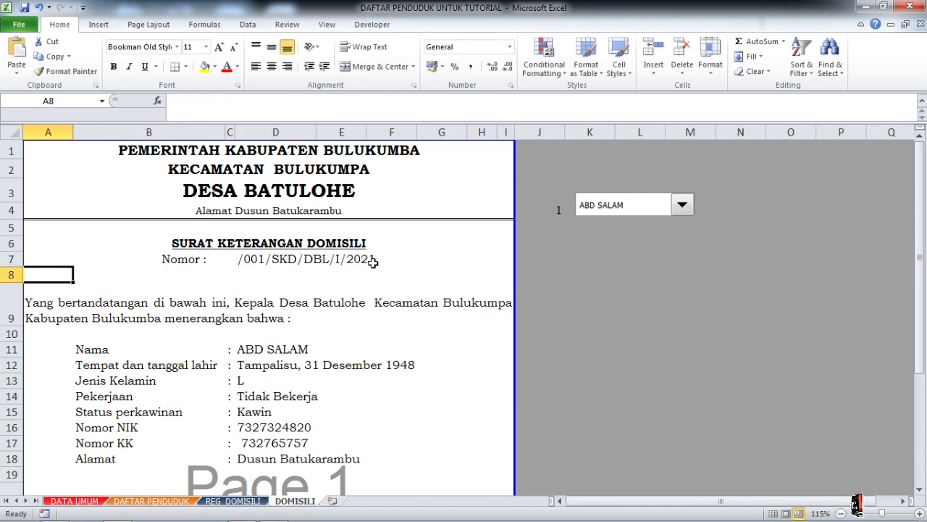
- Review the Nomor formula in A7, the letter down to its signature block, and the opening paragraph in A9
left_click(335, 263)
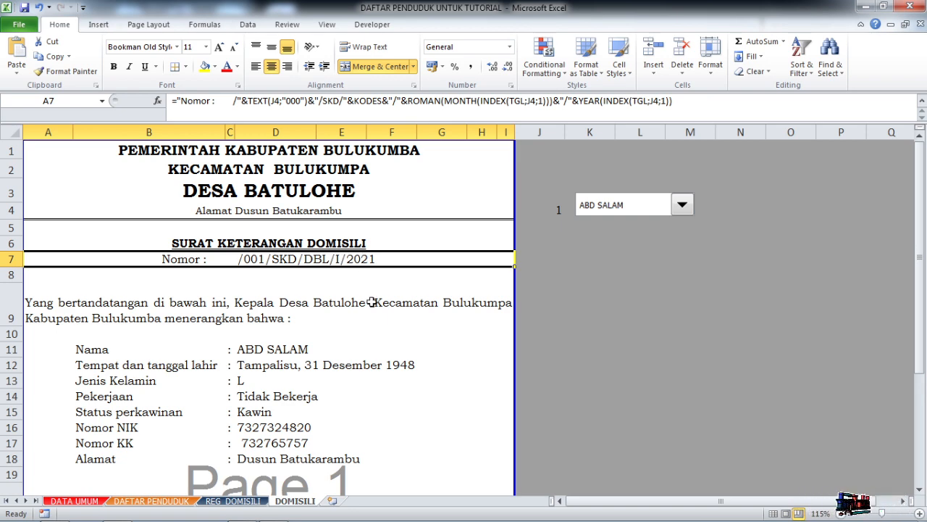
scroll(363, 311, "down", 3)
scroll(362, 315, "up", 3)
scroll(363, 314, "down", 3)
scroll(330, 319, "up", 3)
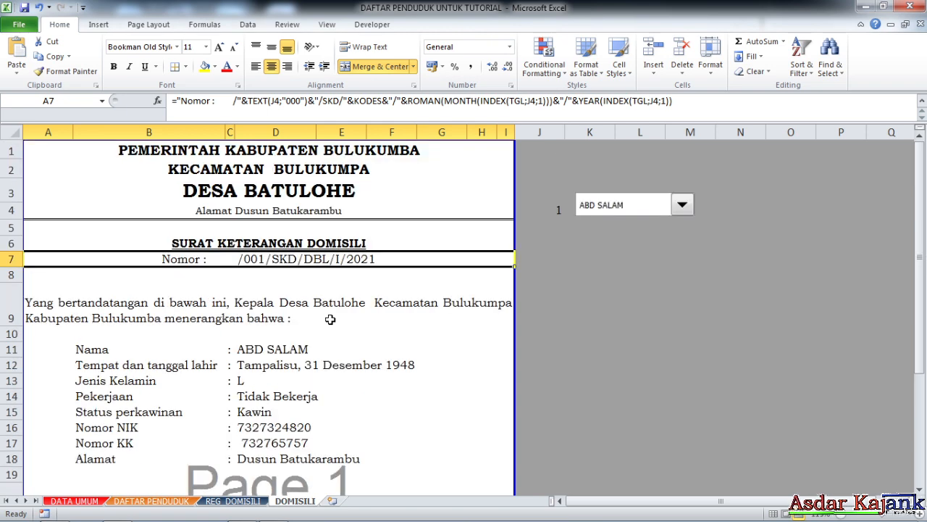
scroll(356, 318, "down", 7)
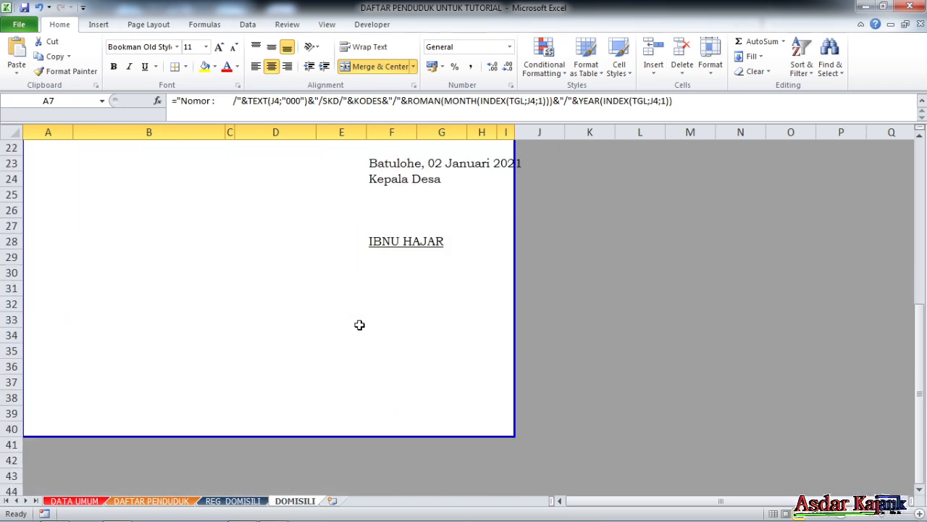
scroll(360, 326, "up", 3)
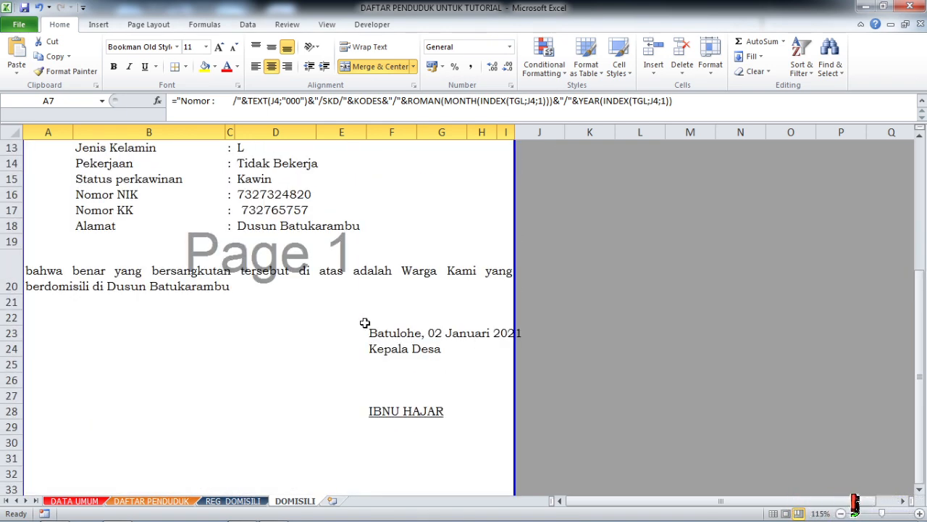
scroll(364, 322, "up", 4)
left_click(356, 291)
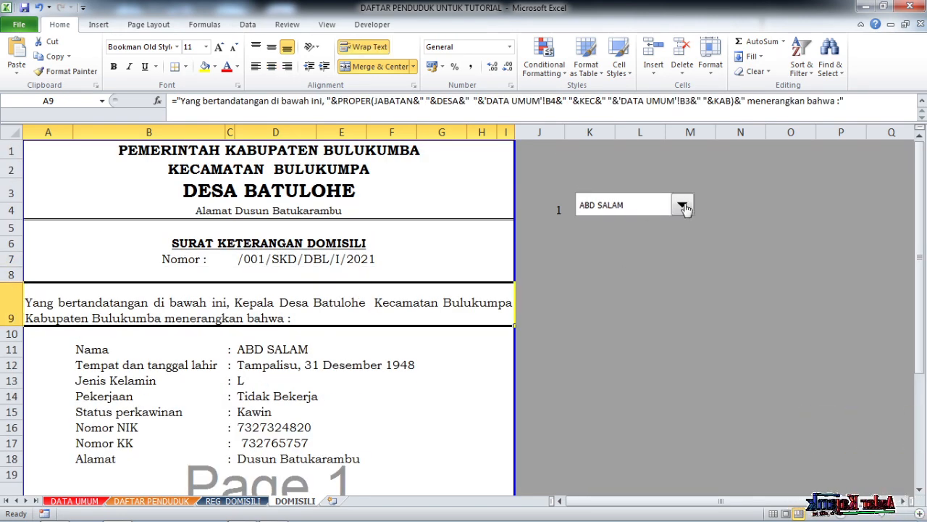
- Enter the date 04/04/2021 in the TANGGAL cell B7 of the REG_DOMISILI sheet
left_click(232, 501)
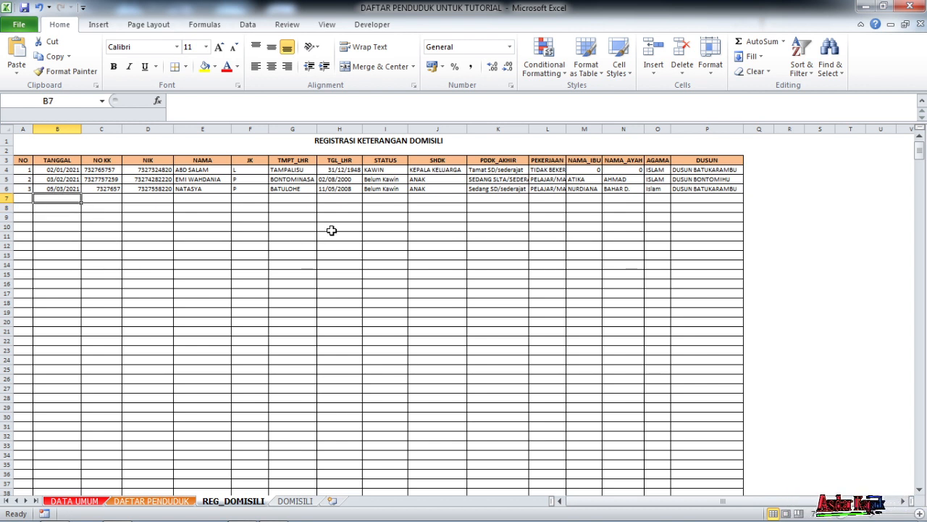
type("4-4-")
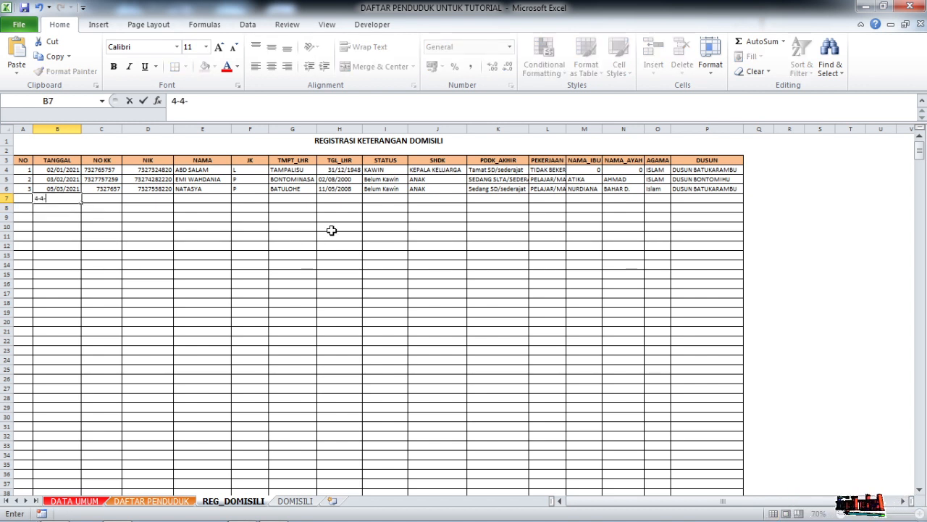
key("Tab")
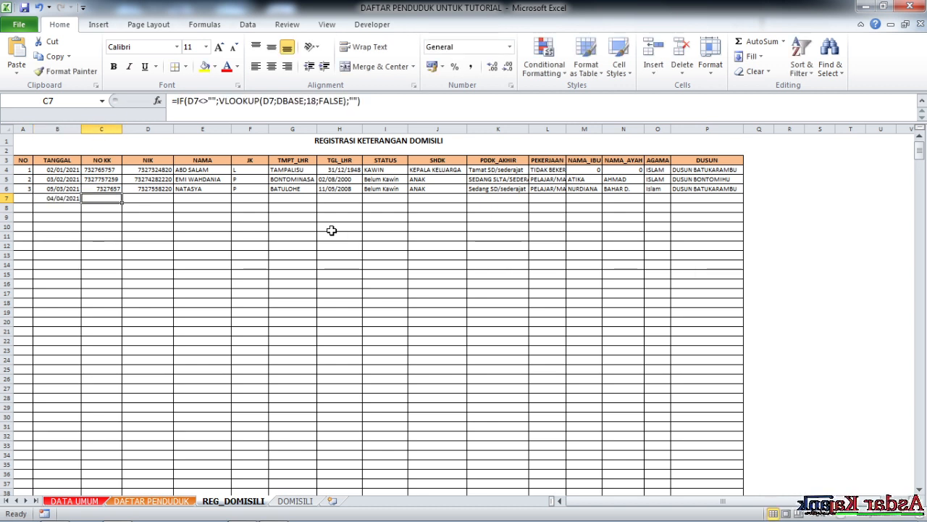
- Copy the NIK text of resident number 40 from C43 of the DAFTAR PENDUDUK sheet for the new register entry
left_click(144, 197)
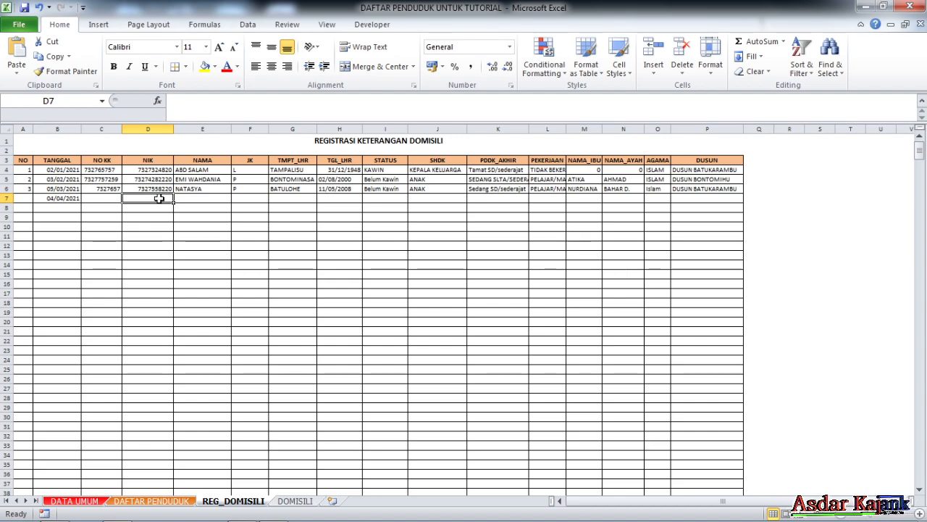
left_click(160, 501)
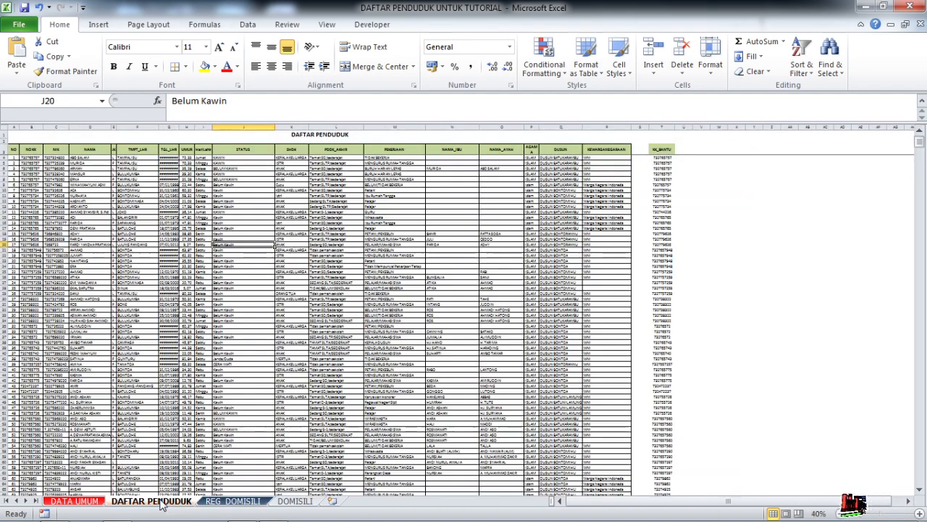
scroll(87, 407, "up", 4)
scroll(87, 407, "down", 8)
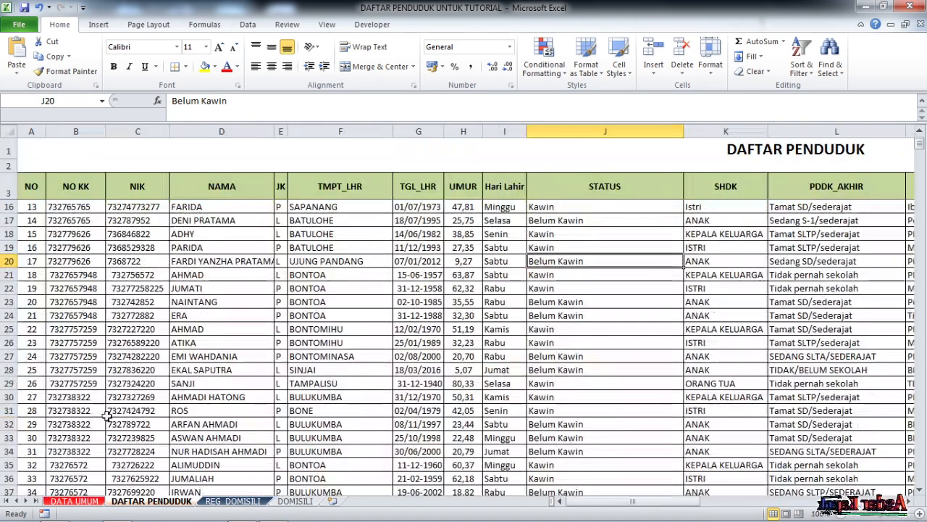
left_click(138, 410)
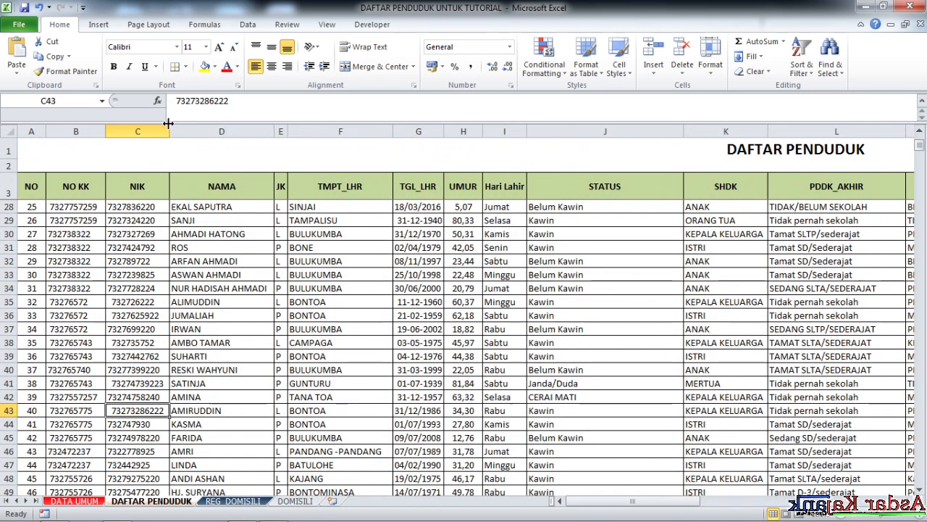
left_click_drag(230, 101, 129, 88)
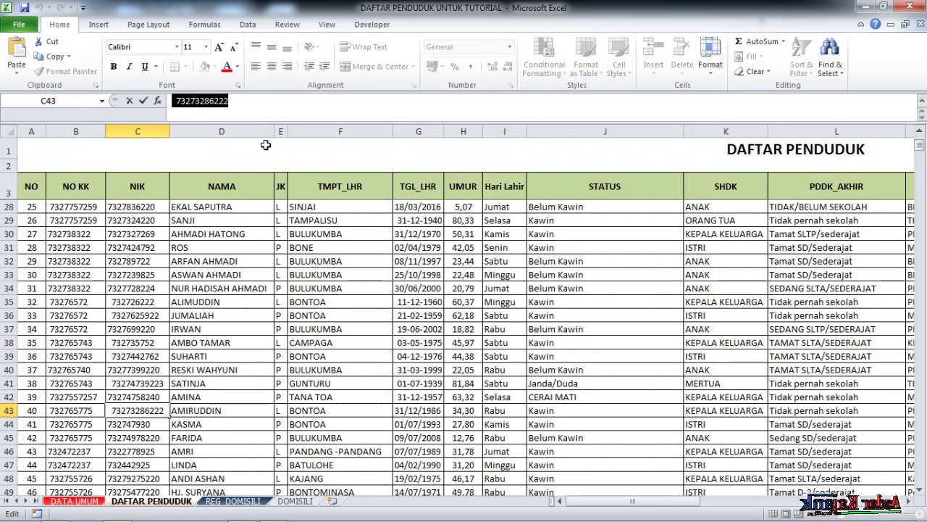
key("Return")
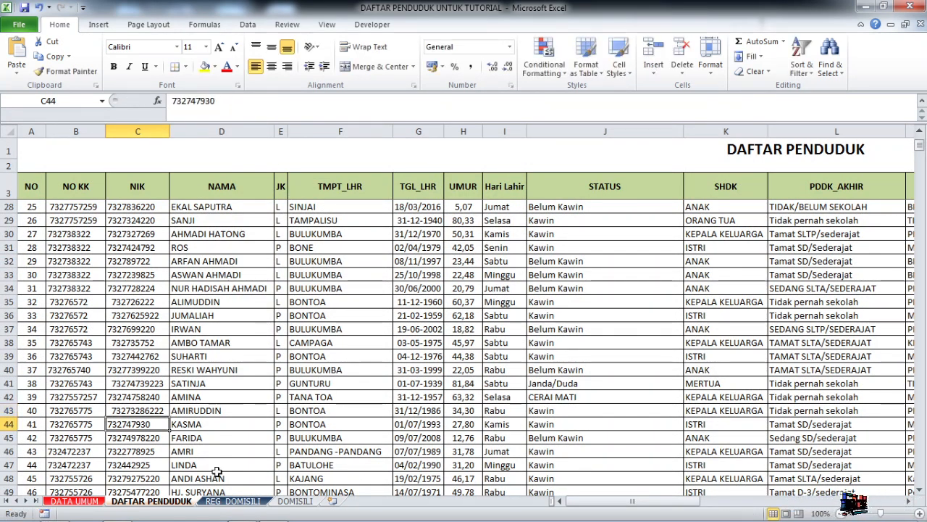
- Enter the copied NIK in cell D7 of the REG_DOMISILI sheet
left_click(297, 501)
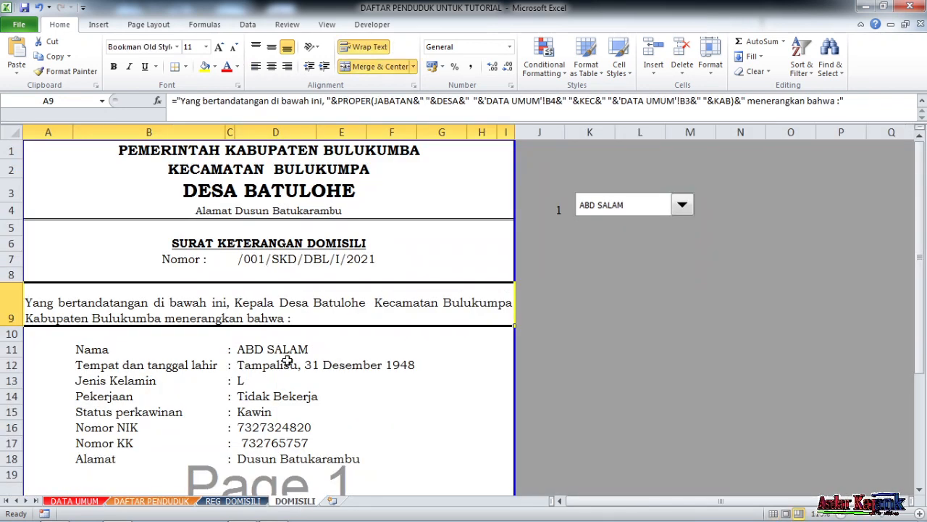
left_click(233, 501)
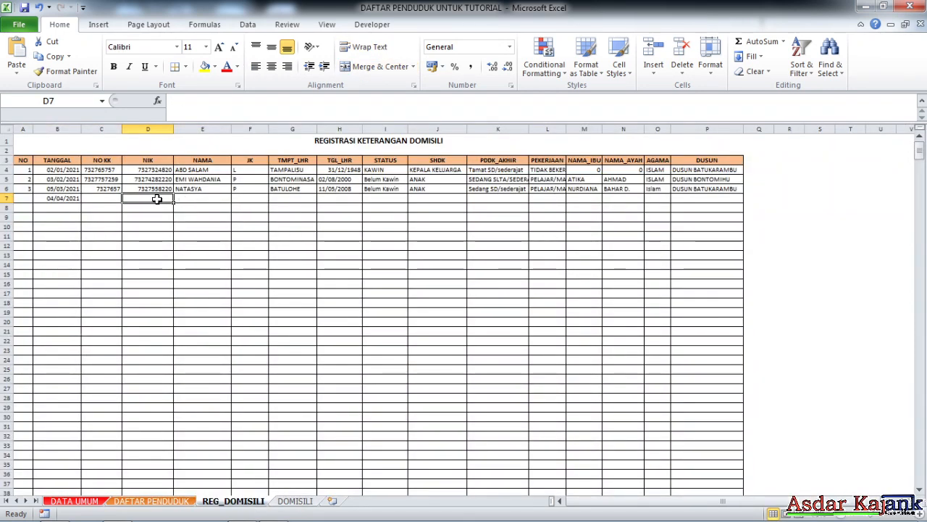
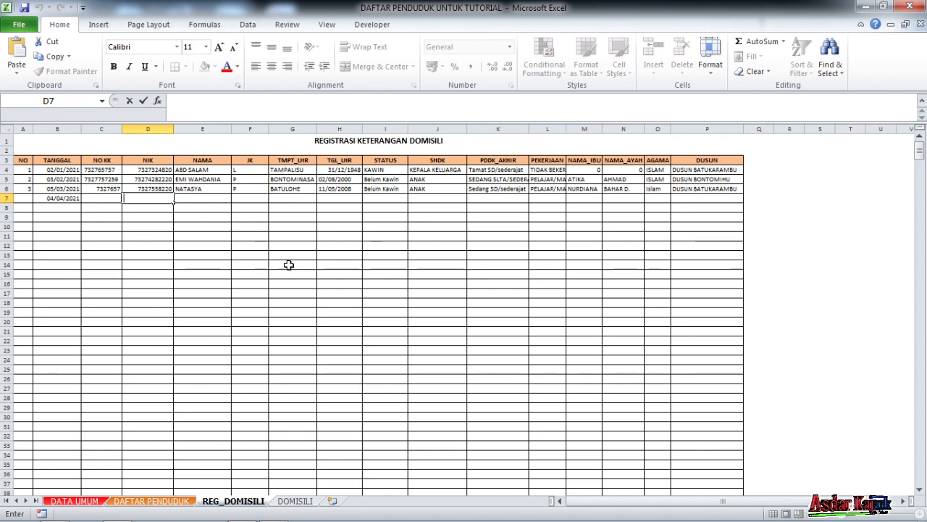
key("Return")
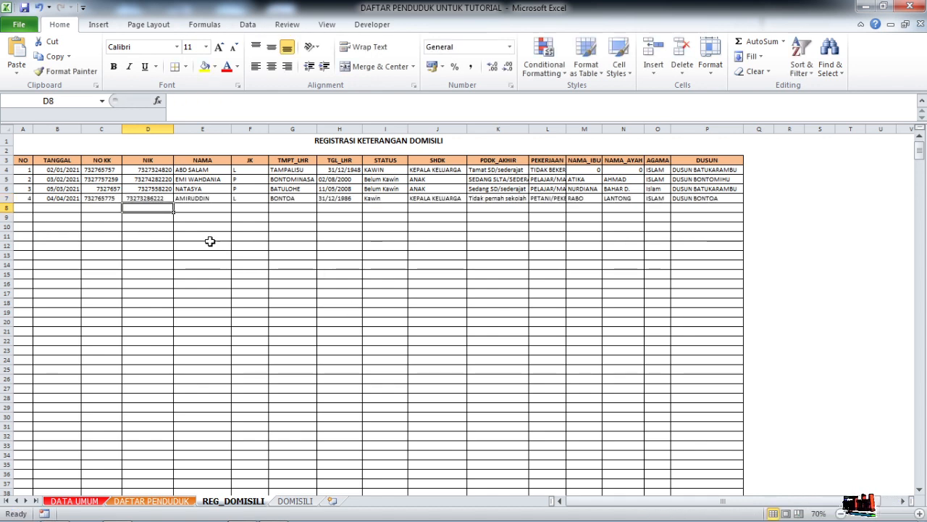
- Choose the newly registered resident in the DOMISILI letter's name selector and check the NIK and KK cells D16 and D17
left_click(311, 501)
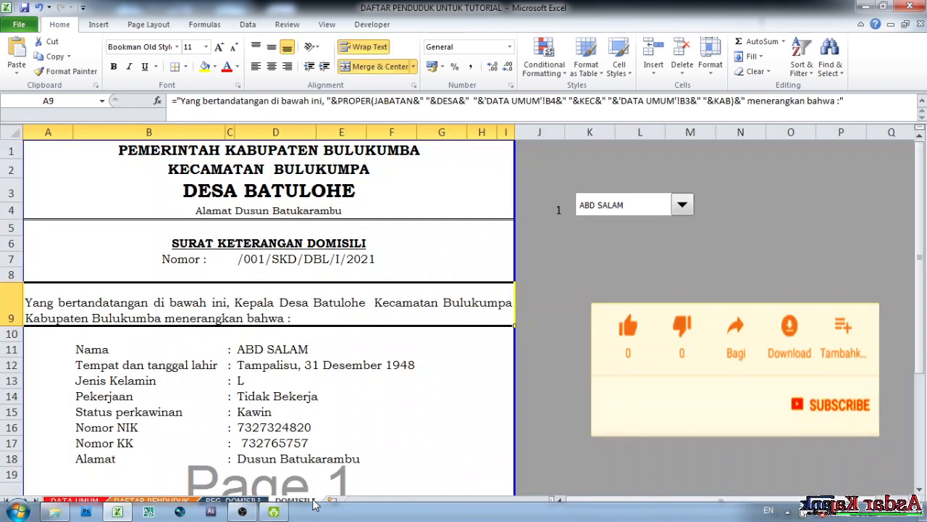
left_click(681, 205)
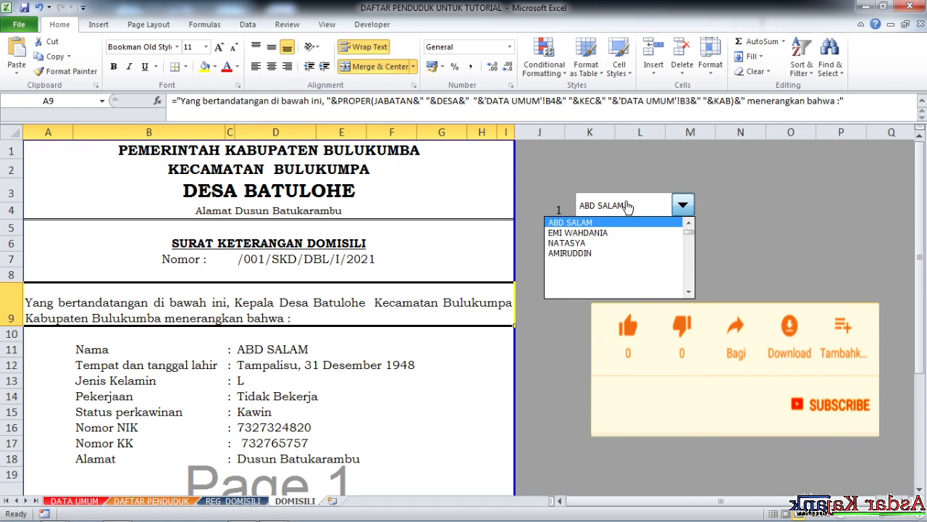
left_click(598, 249)
scroll(290, 299, "down", 1)
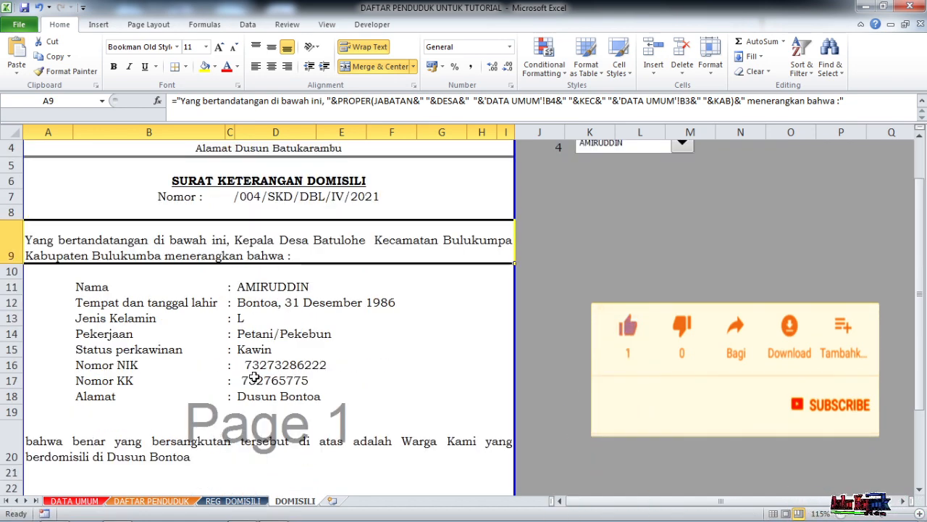
scroll(255, 377, "down", 1)
left_click(255, 319)
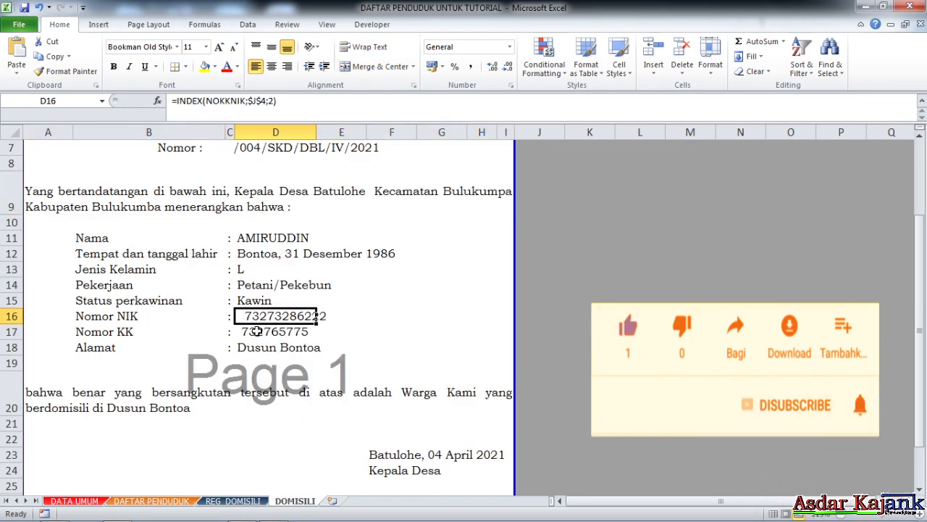
left_click(276, 331)
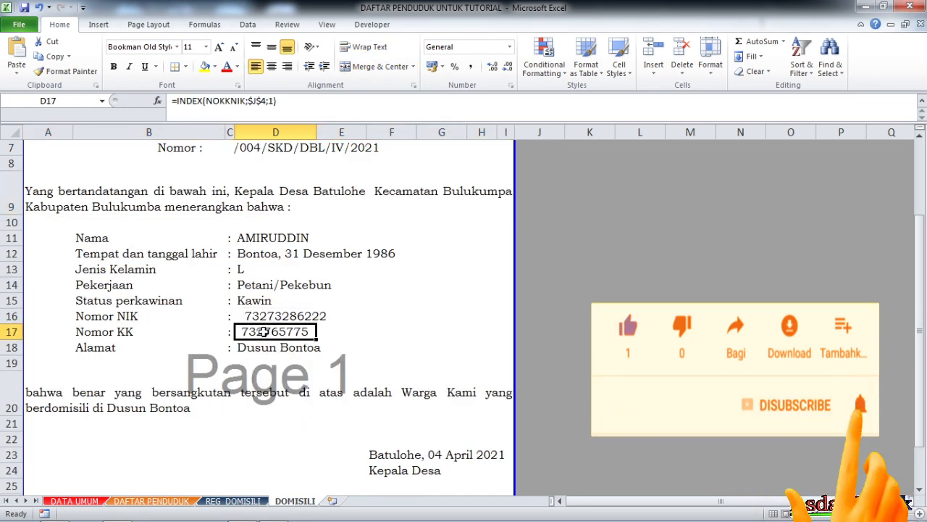
left_click(270, 316)
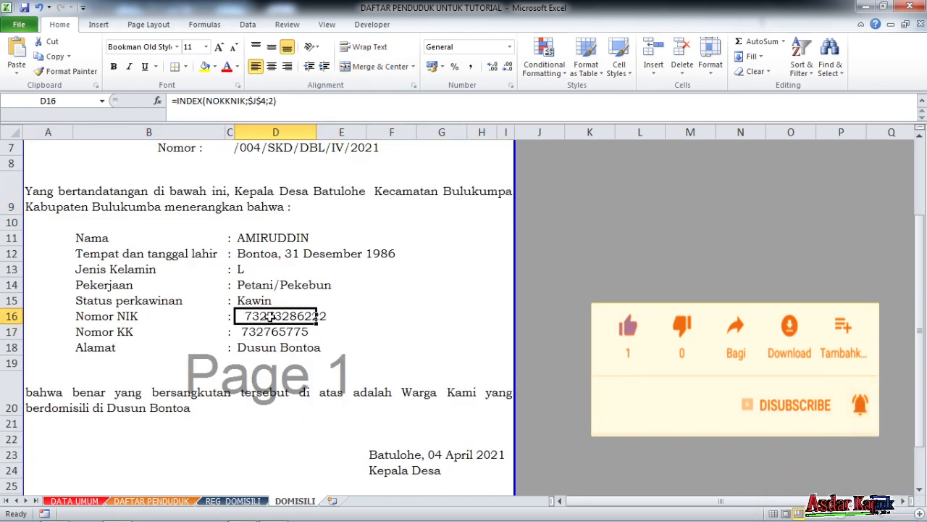
- Remove the leading space from the NIK in C43 of the DAFTAR PENDUDUK sheet
left_click(180, 506)
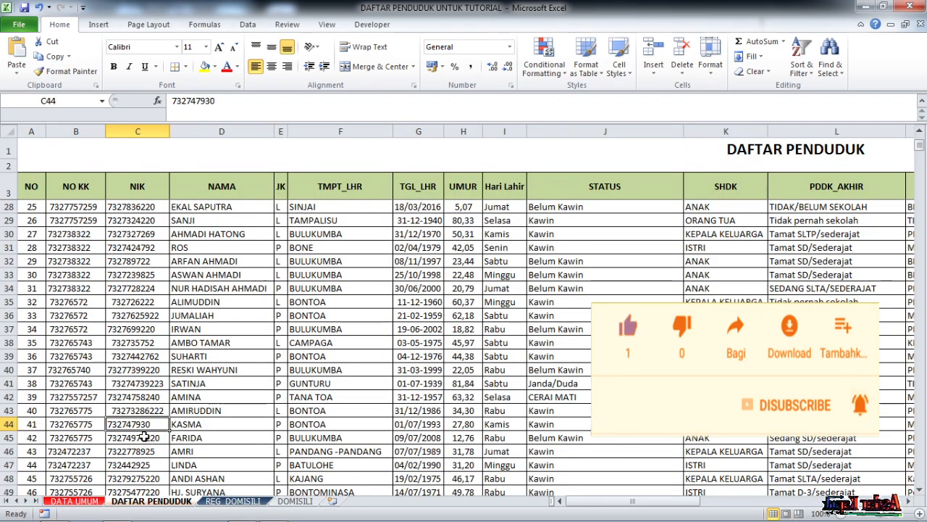
left_click(138, 411)
left_click(172, 101)
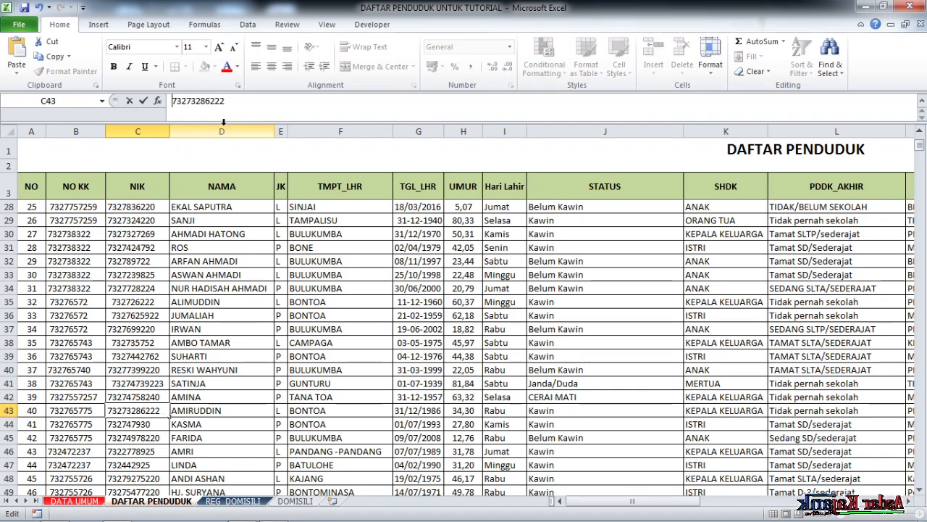
key("Return")
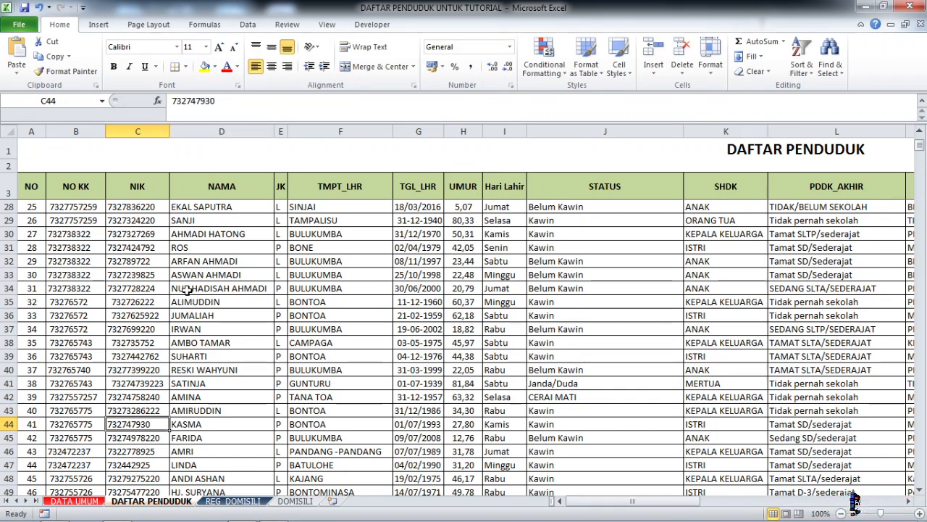
- Examine other entries in the NIK column of DAFTAR PENDUDUK for leading spaces, including C23 and C24
scroll(167, 289, "down", 1)
scroll(150, 337, "up", 9)
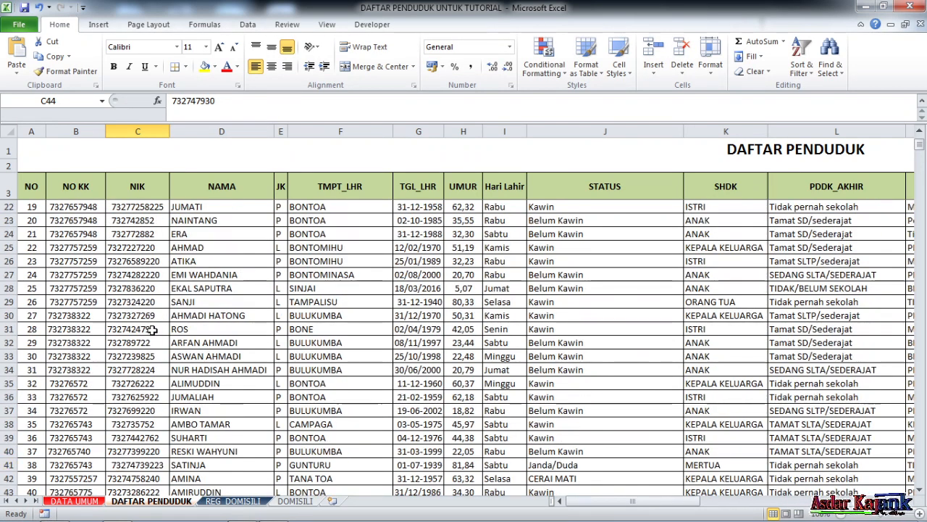
left_click(141, 206)
scroll(129, 379, "down", 3)
left_click(125, 317)
left_click(131, 342)
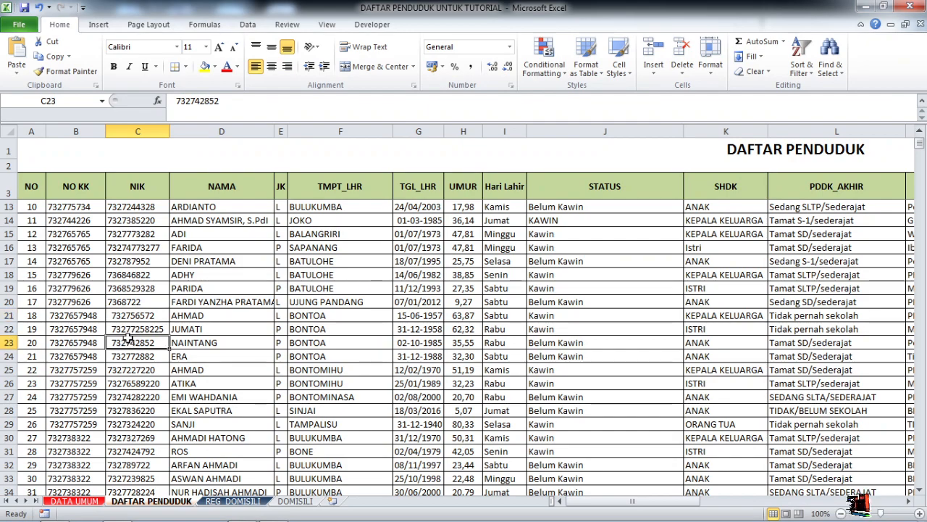
left_click(132, 356)
scroll(147, 323, "up", 3)
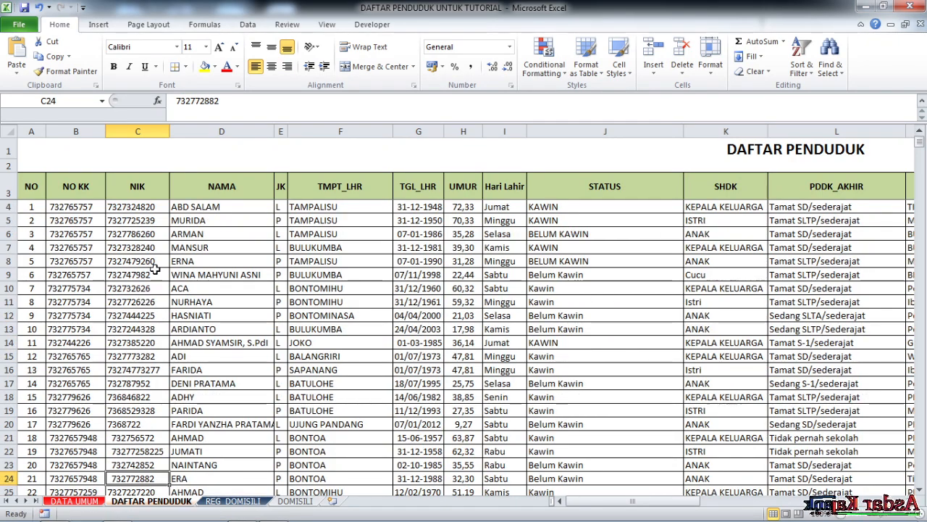
- Replace all spaces in the NIK range C4:C2078 with nothing, and run the replacement once more as a check
left_click_drag(142, 207, 154, 465)
key("ctrl+f")
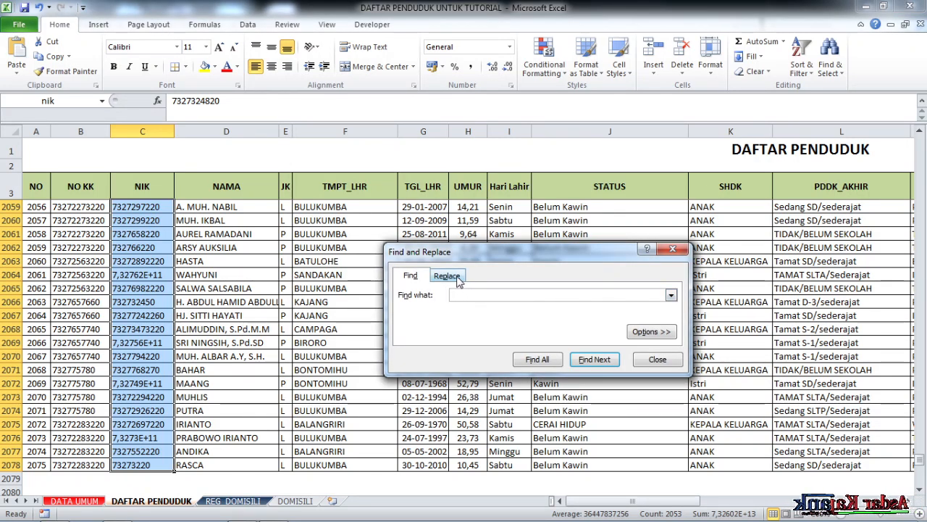
left_click(447, 277)
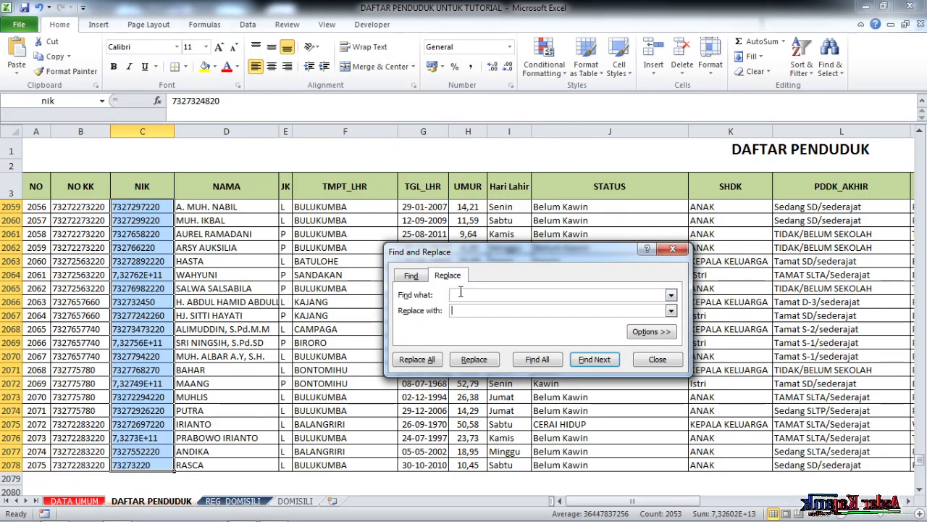
left_click(429, 362)
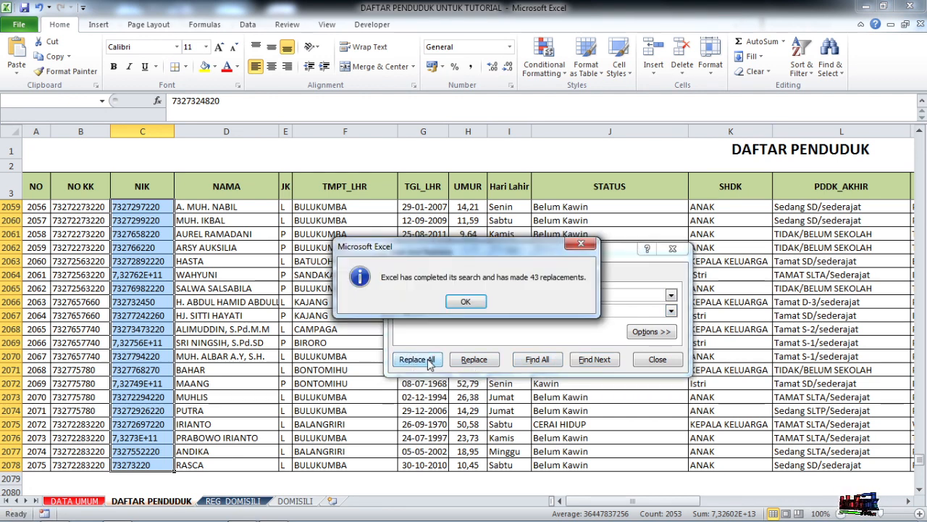
left_click(464, 303)
left_click(472, 295)
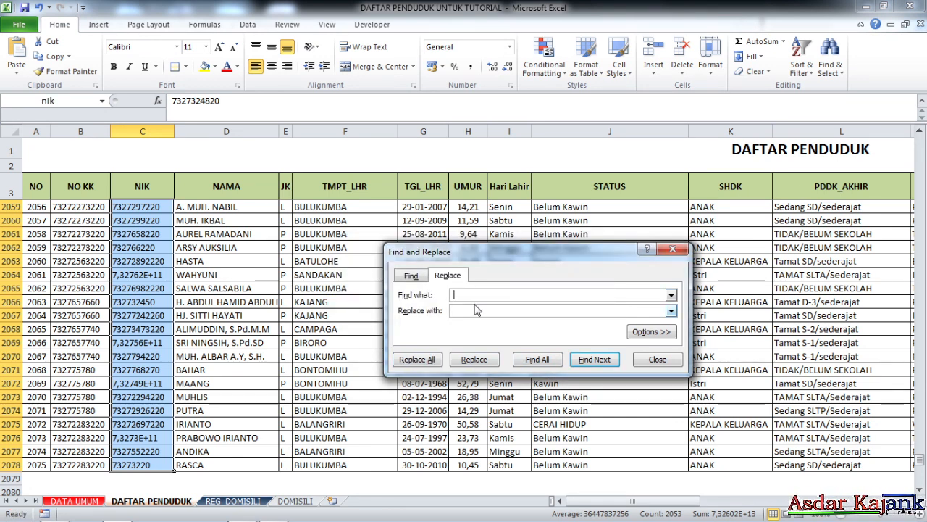
left_click(429, 362)
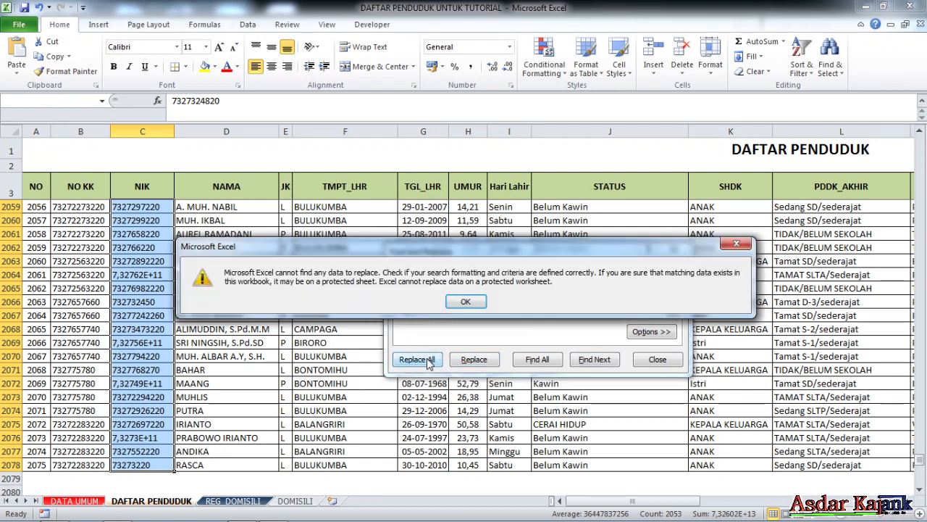
left_click(466, 307)
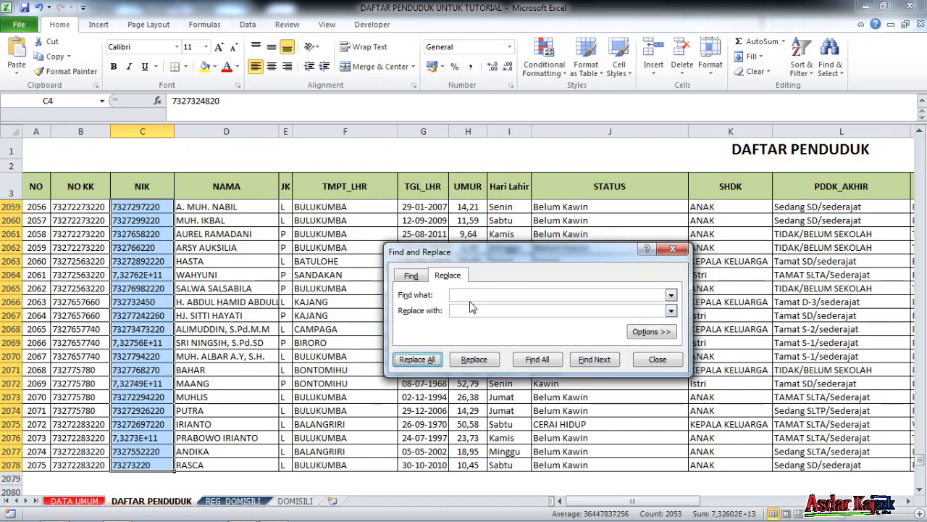
left_click(649, 362)
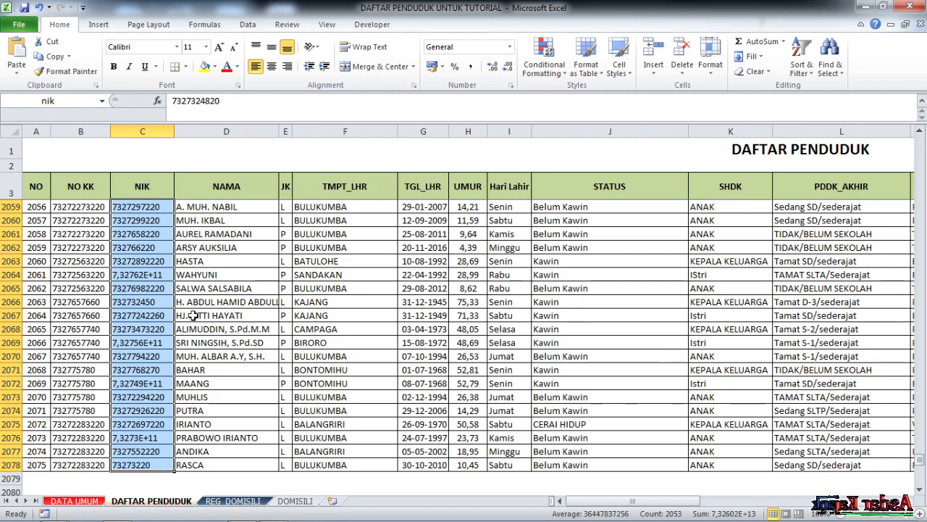
- Examine the NIK column of DAFTAR PENDUDUK from the last rows back to the first ones for remaining leading spaces
scroll(147, 292, "up", 13)
scroll(147, 292, "up", 19)
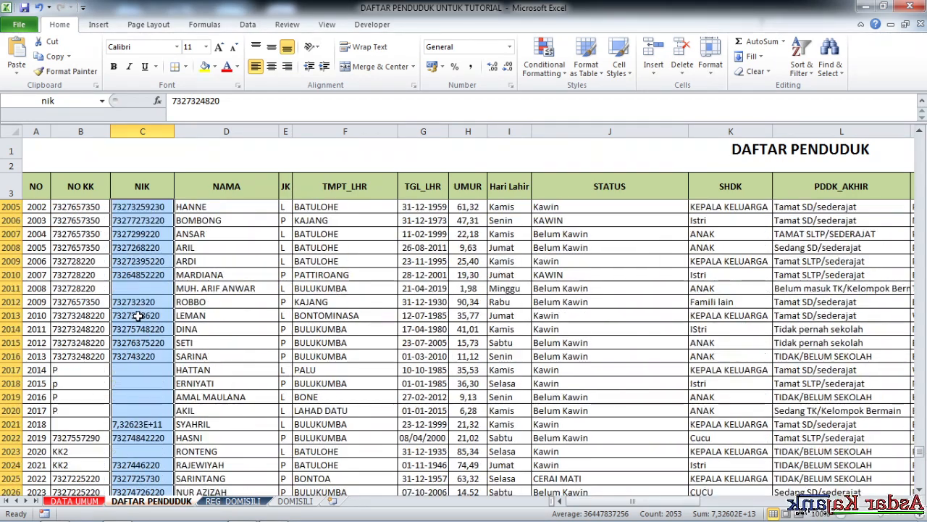
scroll(138, 316, "up", 20)
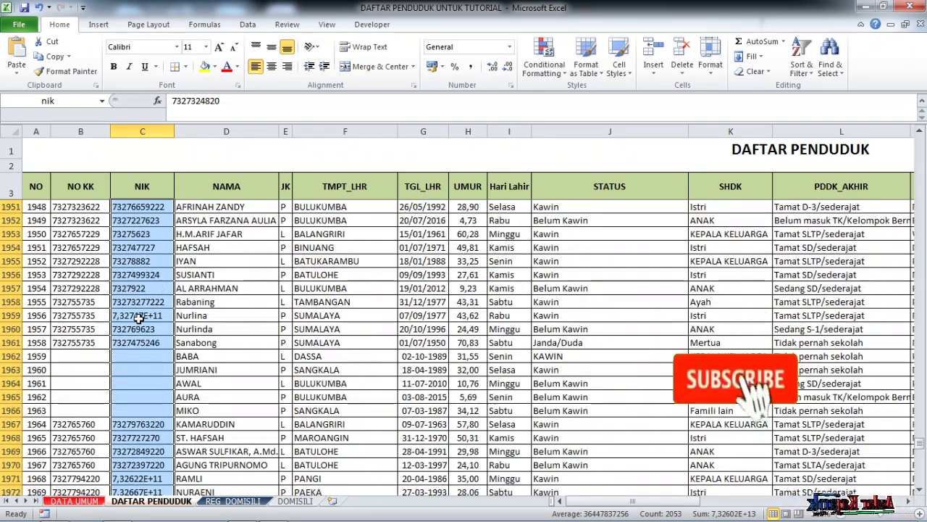
scroll(137, 317, "up", 20)
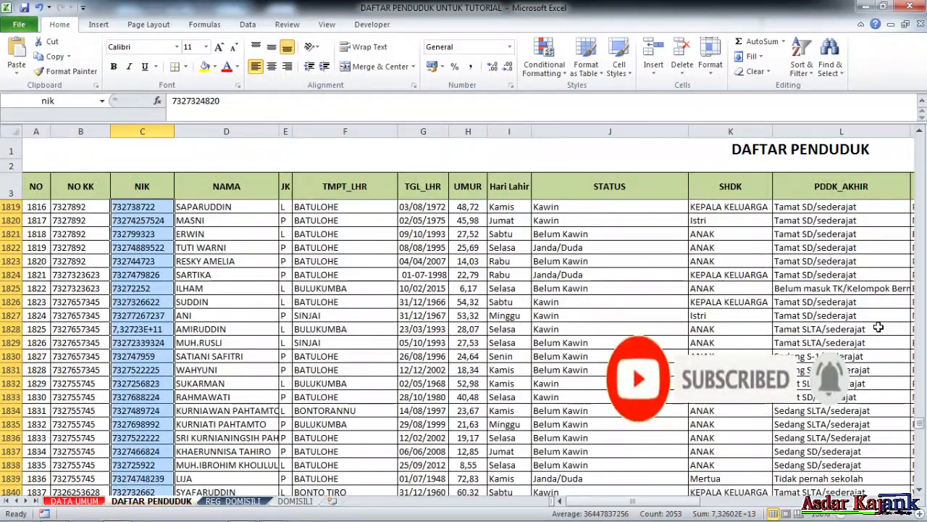
left_click_drag(919, 428, 918, 166)
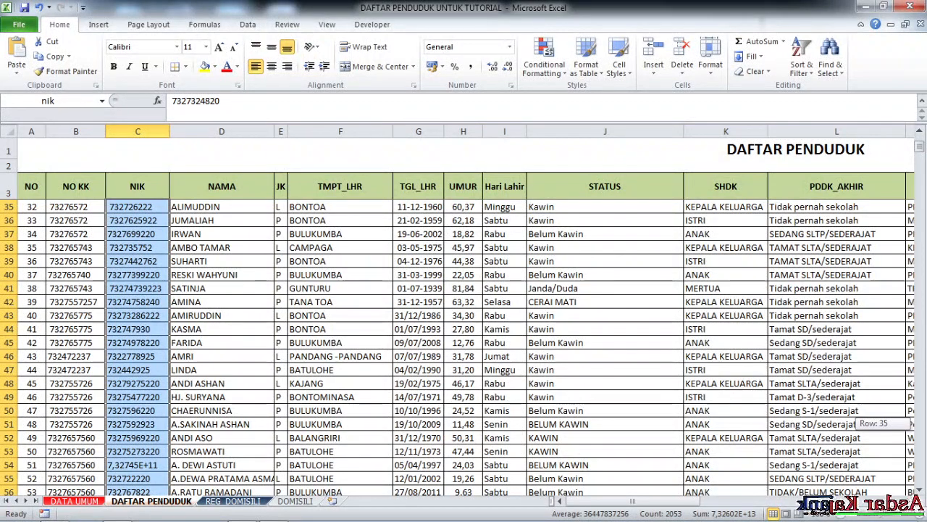
left_click(121, 248)
scroll(137, 257, "up", 7)
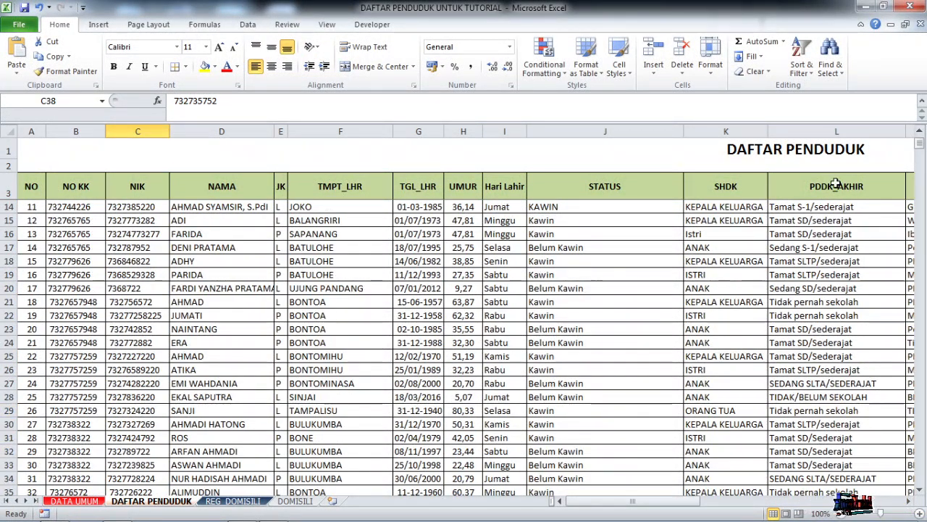
scroll(214, 230, "up", 4)
- Try once more to replace all spaces with nothing in the NIK range C4:C2078
left_click(147, 209)
key("ctrl+shift+Down")
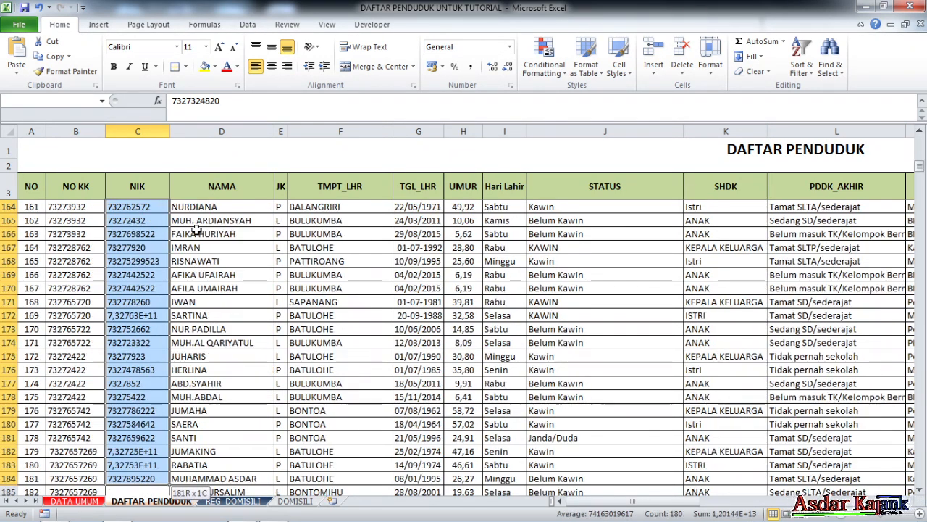
key("ctrl+shift+Down")
key("ctrl+shift+Down")
key("ctrl+shift+Down")
key("ctrl+shift+Down")
key("ctrl+shift+Down")
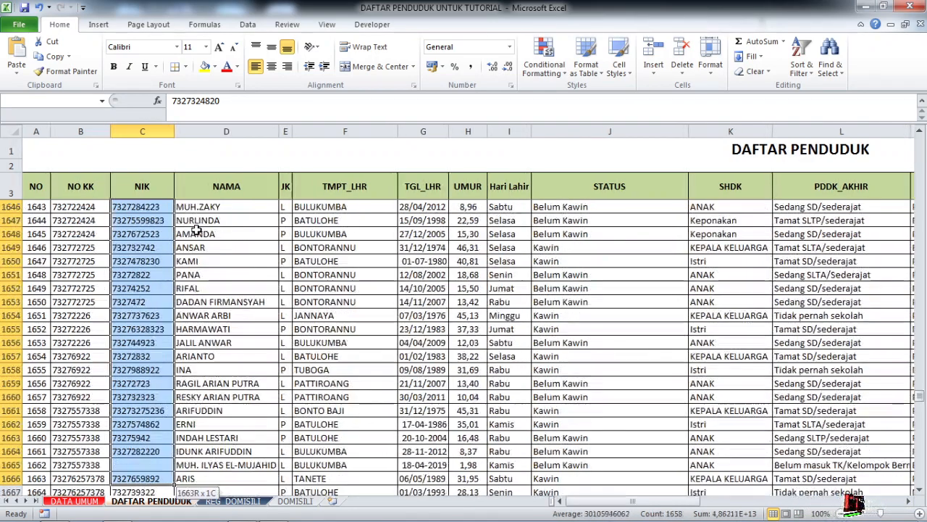
key("ctrl+shift+Down")
key("ctrl+shift+Down")
key("ctrl+shift+Down")
key("ctrl+shift+Down")
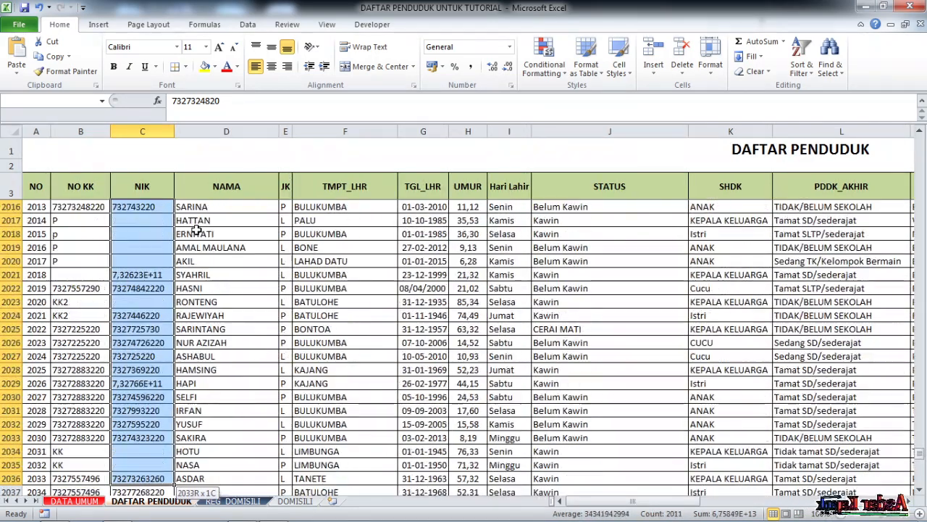
key("ctrl+shift+Down")
key("ctrl+shift+Down")
key("ctrl+shift+Up")
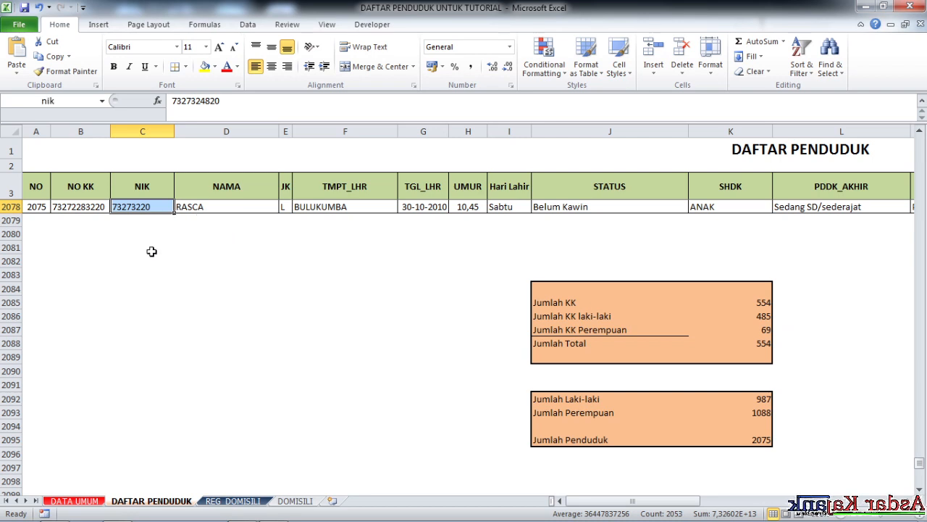
key("ctrl+f")
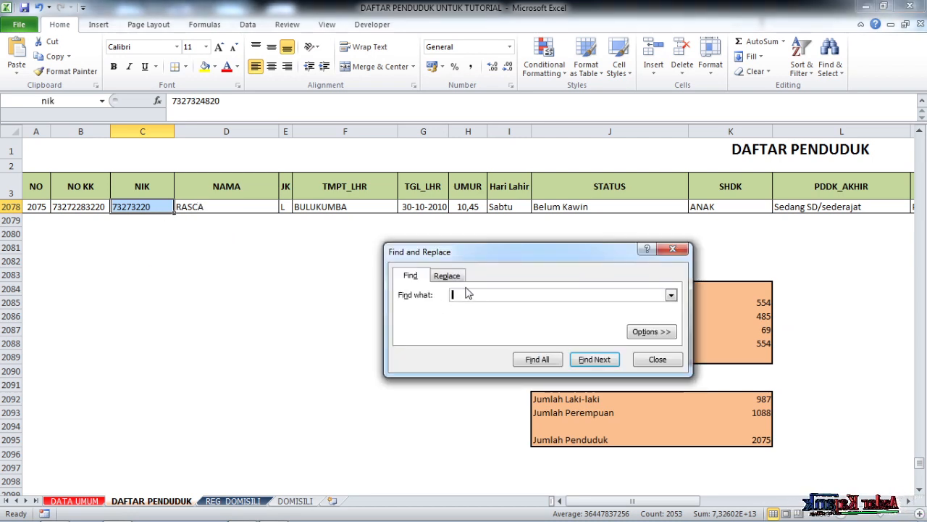
left_click(447, 276)
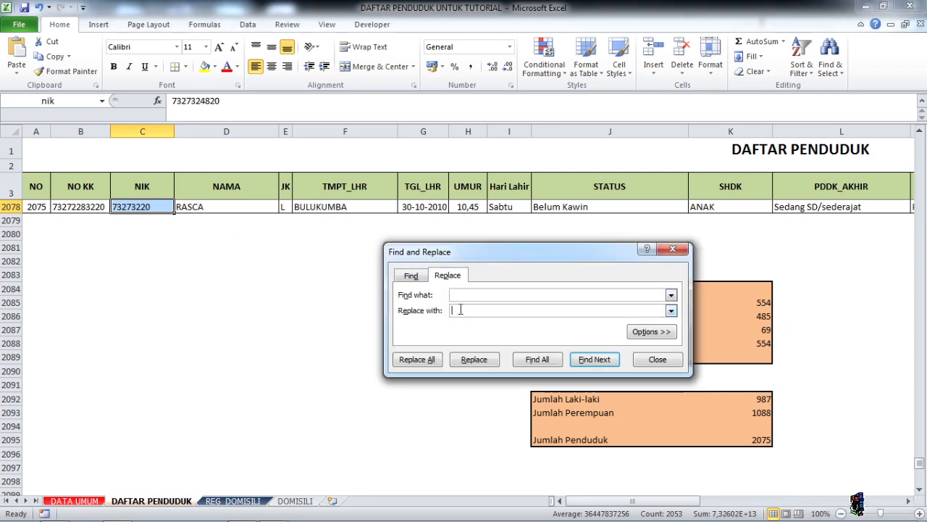
left_click(418, 362)
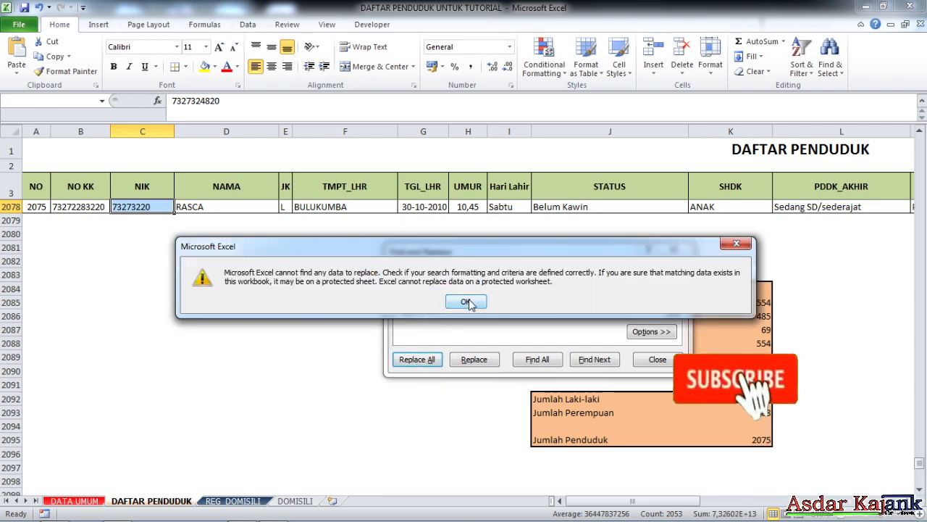
left_click(467, 303)
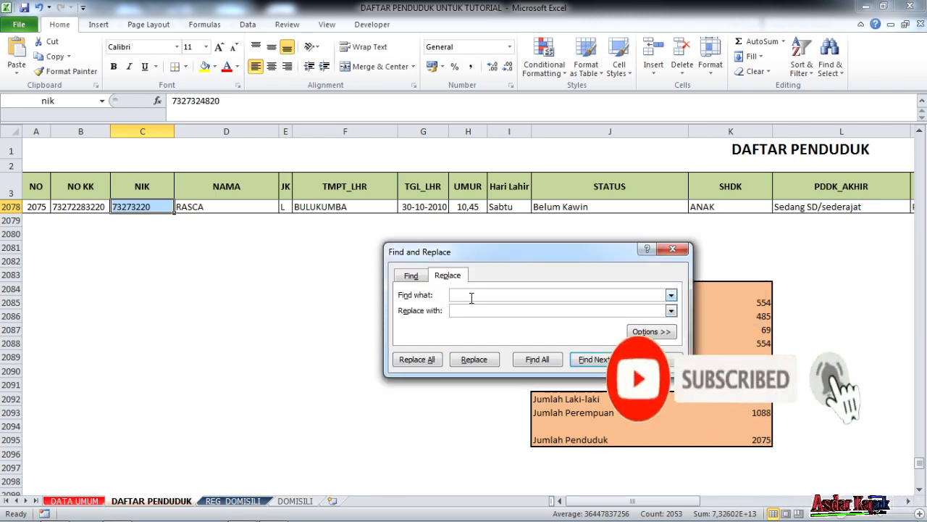
- Repeat the space replacement twice on the selected NIK range with the search text re-entered, and close Find and Replace
left_click(458, 295)
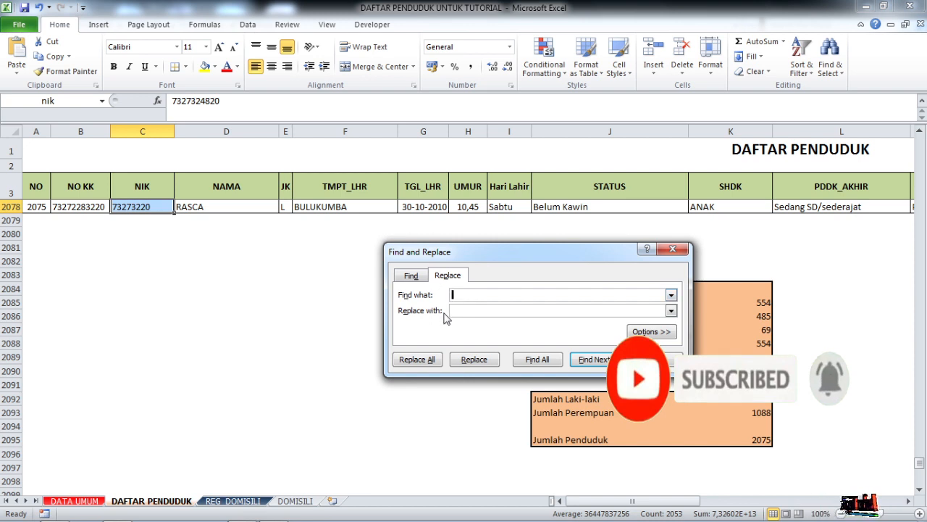
left_click(427, 361)
left_click(468, 302)
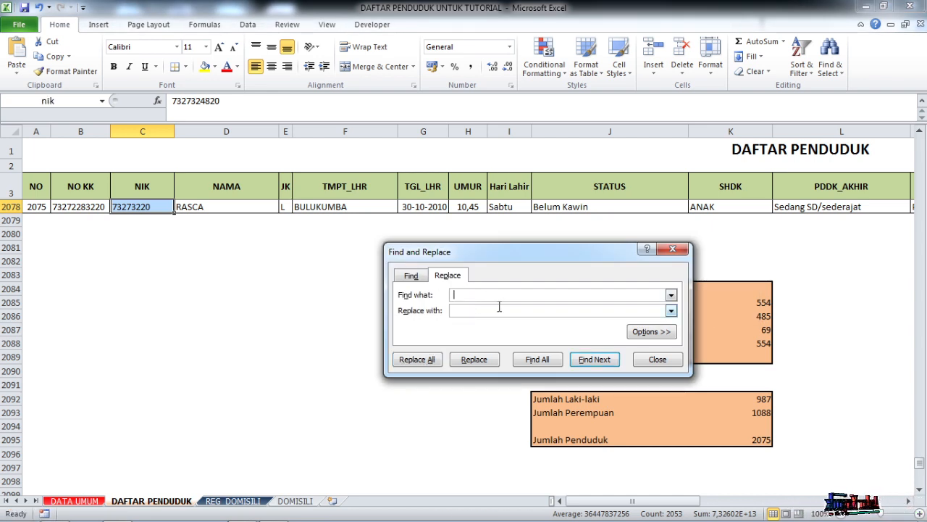
left_click(432, 360)
left_click(467, 302)
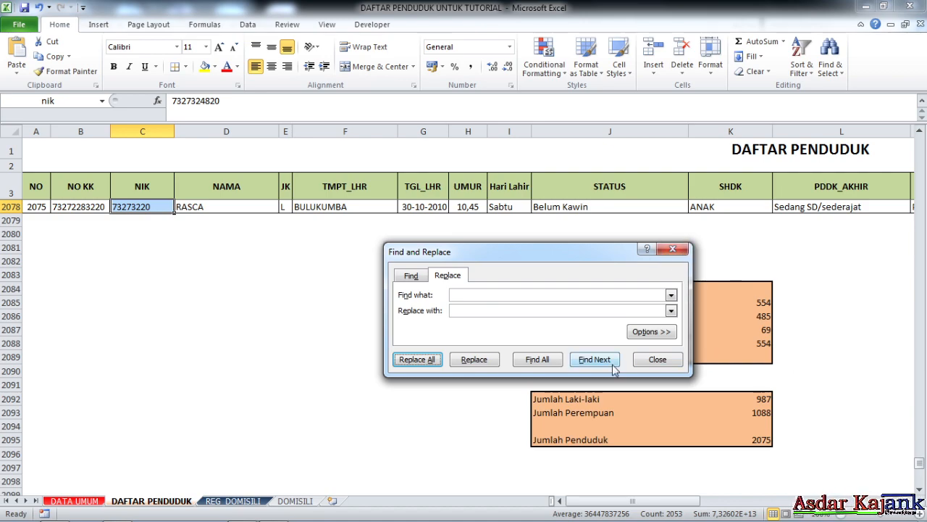
left_click(663, 362)
- Return to the DOMISILI letter and examine its resident data fields in D11:D18 and the rest of the page
left_click_drag(920, 465, 920, 218)
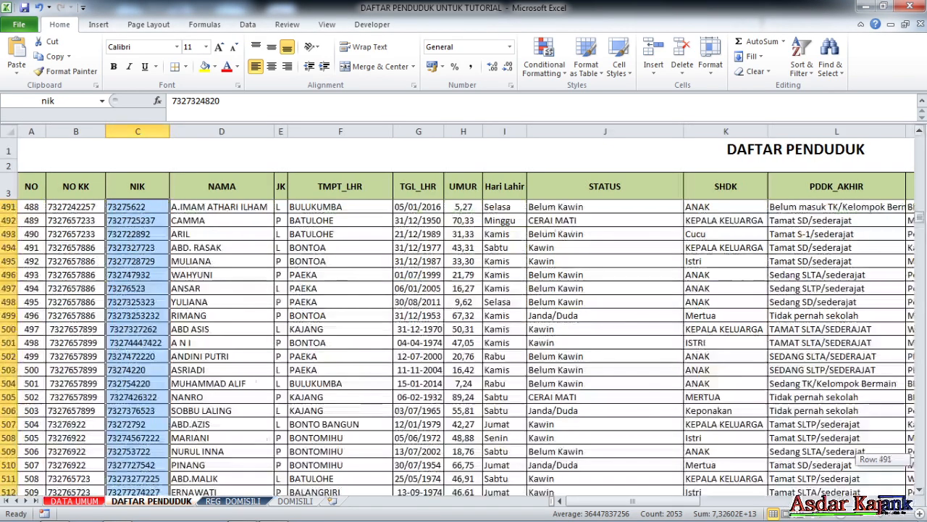
left_click(289, 501)
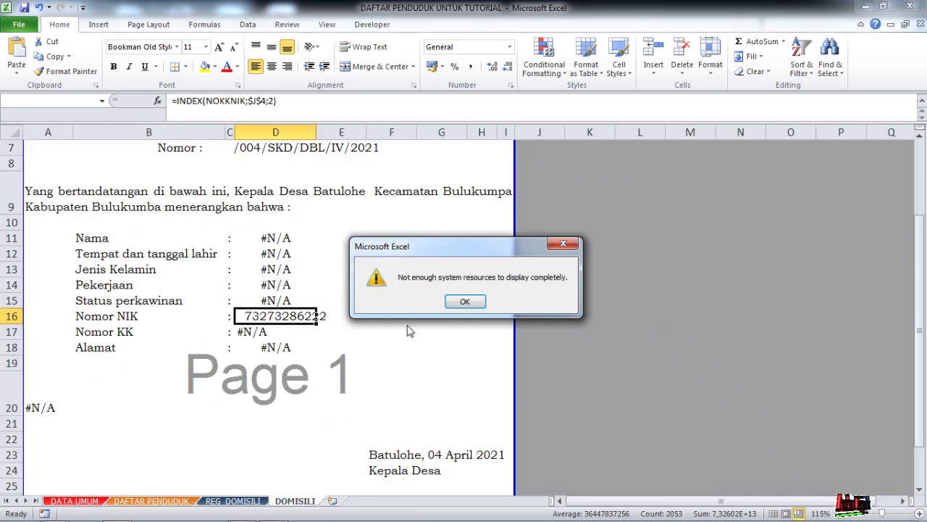
left_click(448, 302)
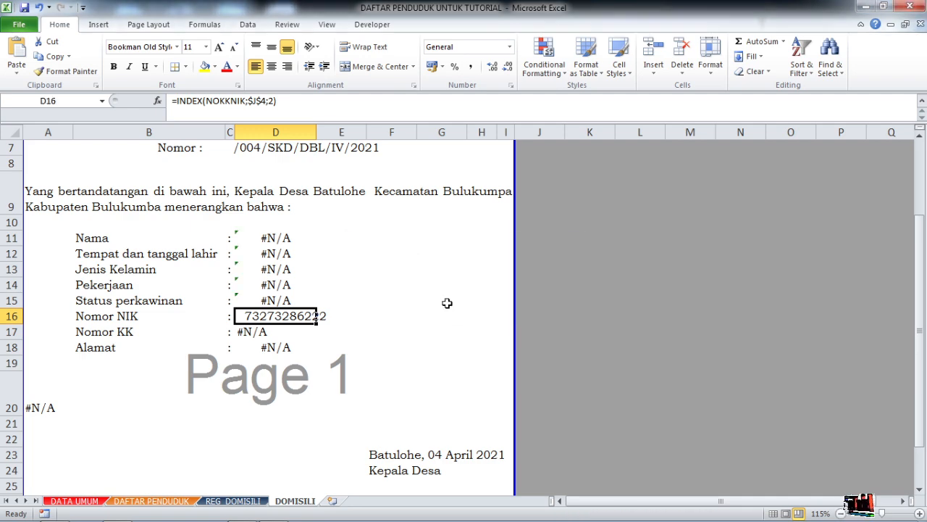
left_click(278, 243)
scroll(274, 305, "up", 2)
scroll(325, 313, "down", 2)
scroll(299, 361, "up", 2)
scroll(295, 366, "down", 1)
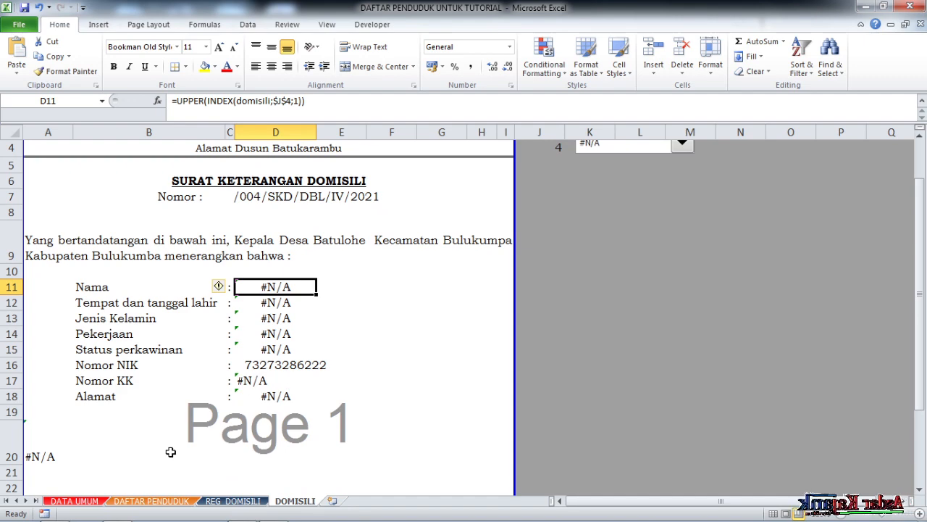
scroll(130, 464, "down", 2)
scroll(217, 464, "up", 2)
scroll(239, 442, "up", 1)
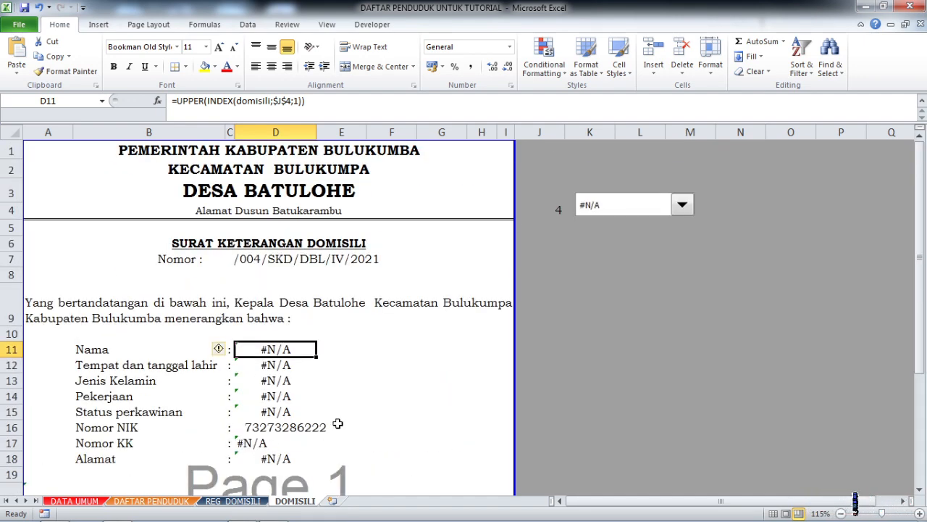
- Choose the first registered resident in the DOMISILI letter's name selector and check the filled-in letter
left_click(682, 206)
scroll(685, 228, "up", 3)
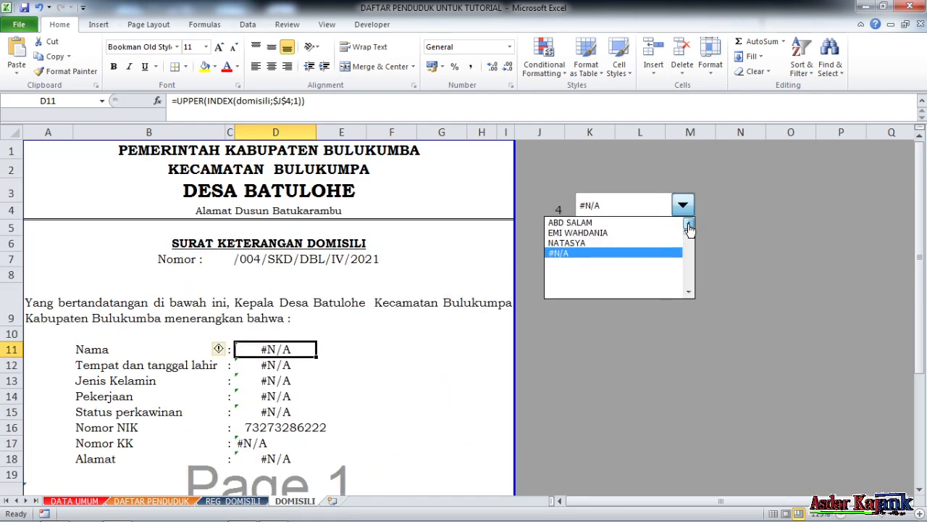
left_click(624, 223)
scroll(632, 233, "down", 1)
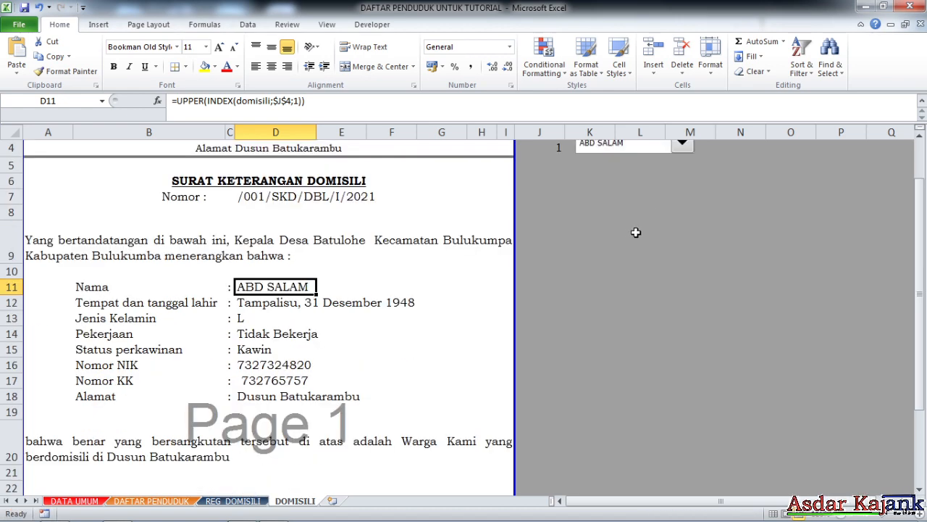
scroll(647, 171, "up", 1)
- Remove the leading space from the NIK in D7 of the REG_DOMISILI sheet
left_click(232, 500)
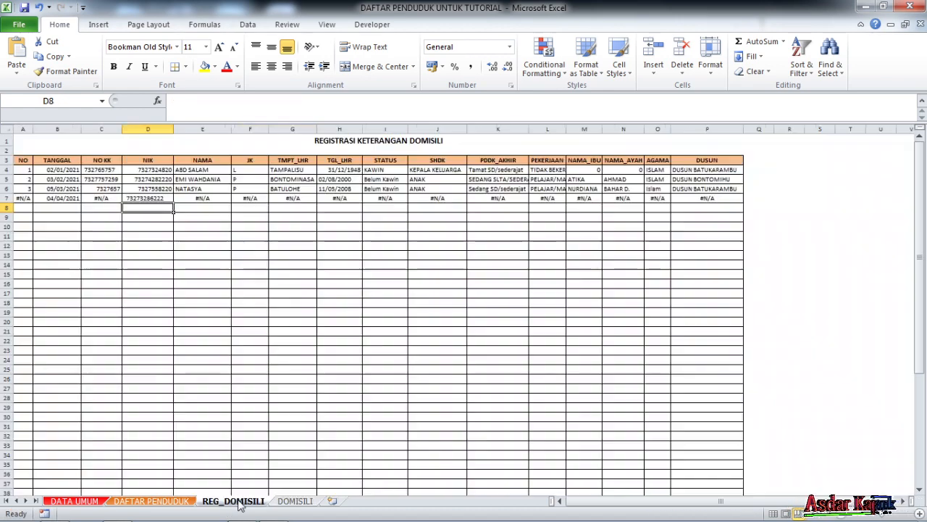
left_click(158, 199)
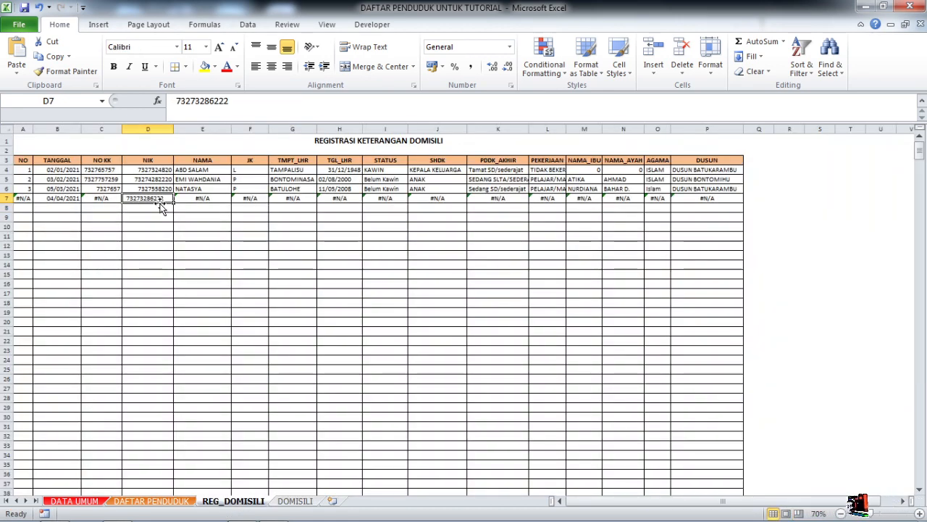
left_click(176, 101)
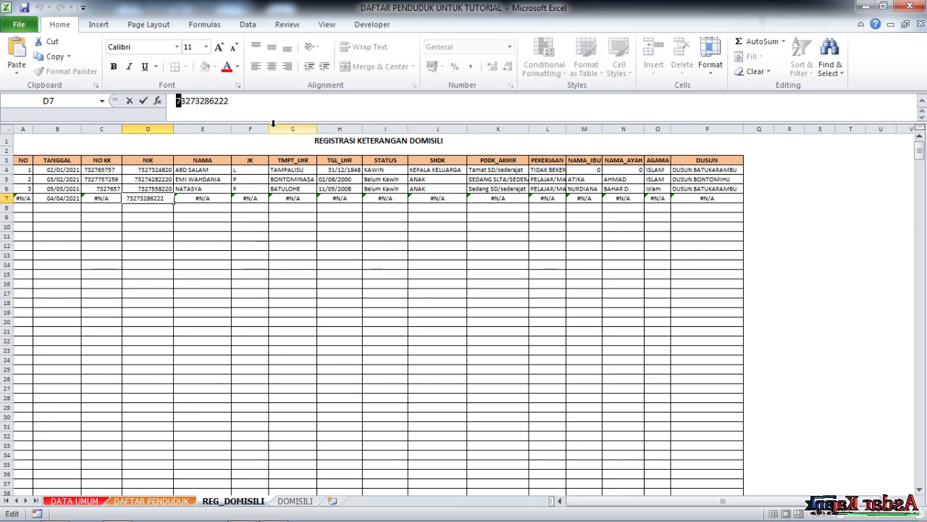
type("'")
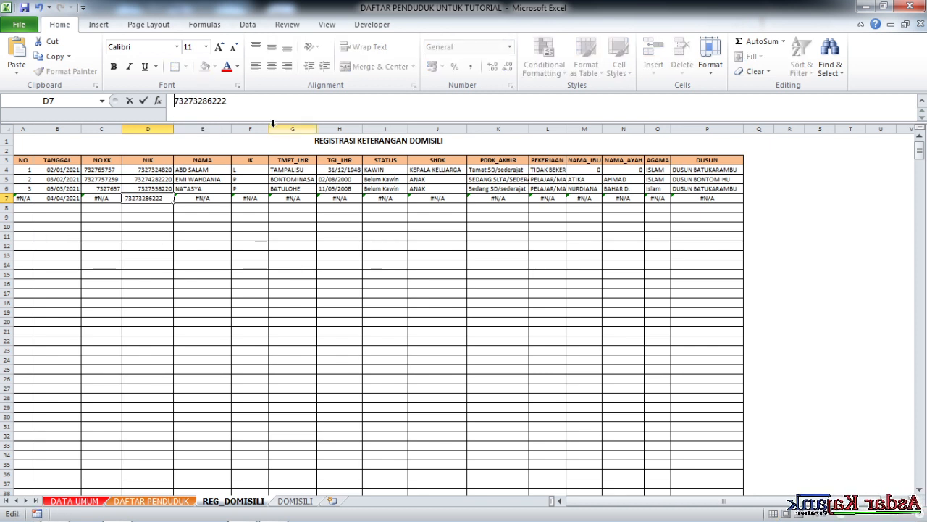
key("Return")
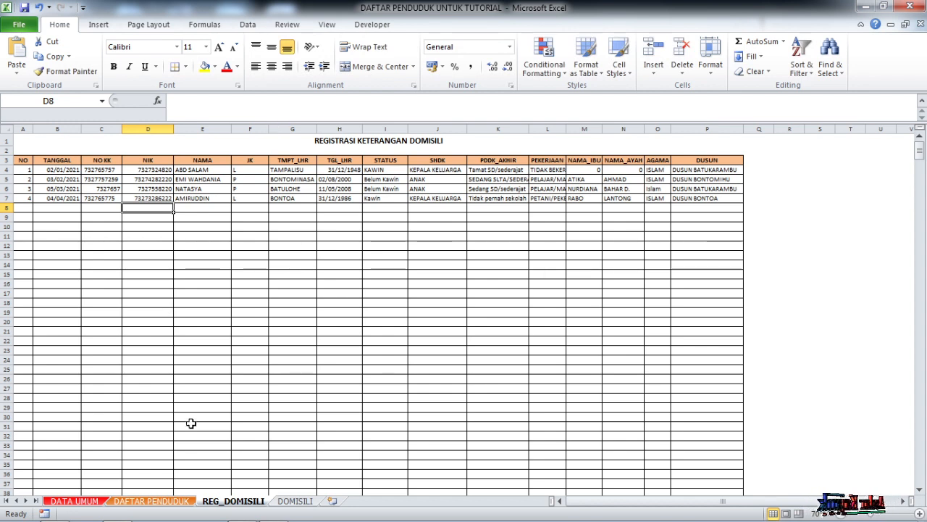
- Test the DOMISILI letter's name selector with the second and third registered residents
left_click(301, 501)
left_click(630, 205)
left_click(612, 229)
scroll(612, 229, "down", 1)
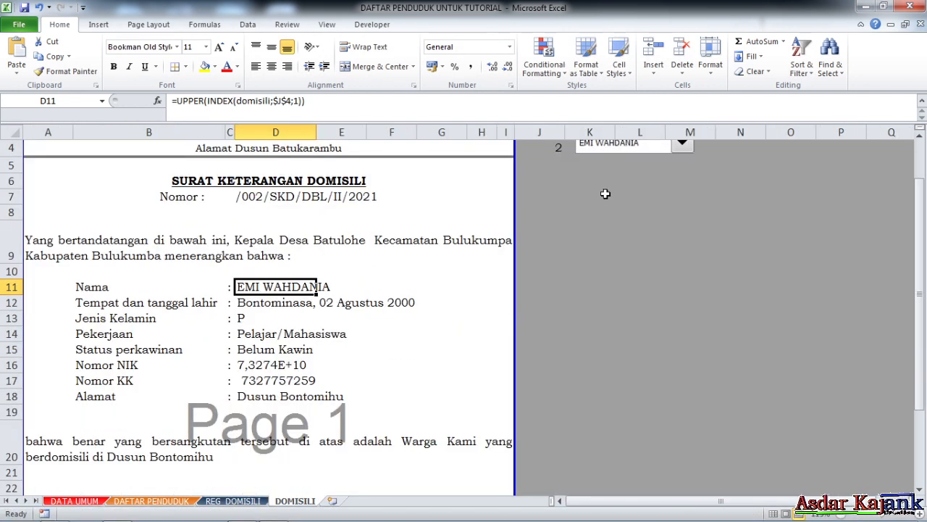
left_click(629, 160)
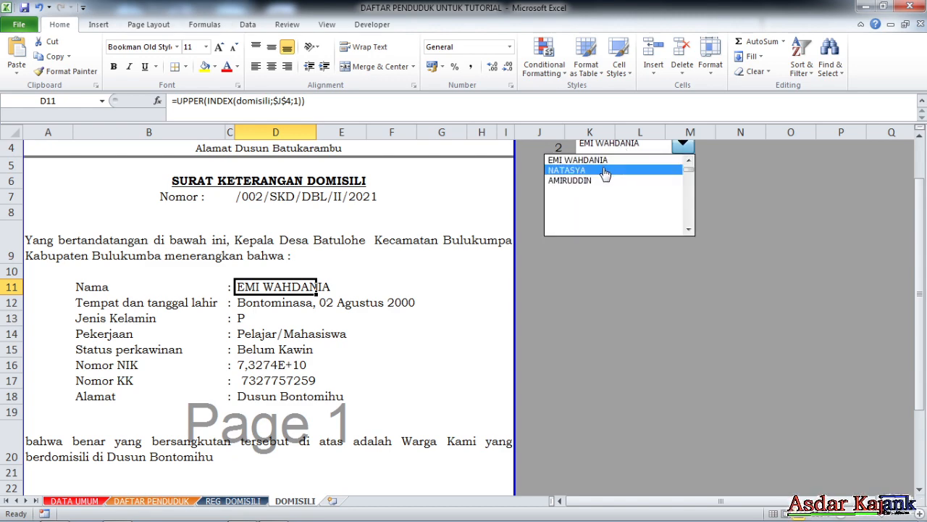
left_click(604, 172)
- Choose the fourth registered resident in the name selector and check the whole letter down to the signature
left_click(612, 151)
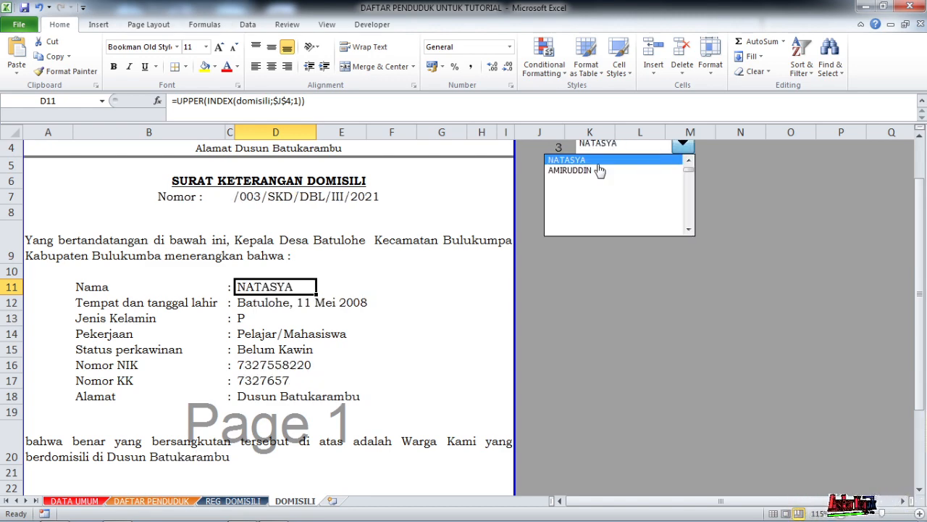
left_click(600, 171)
scroll(364, 284, "down", 3)
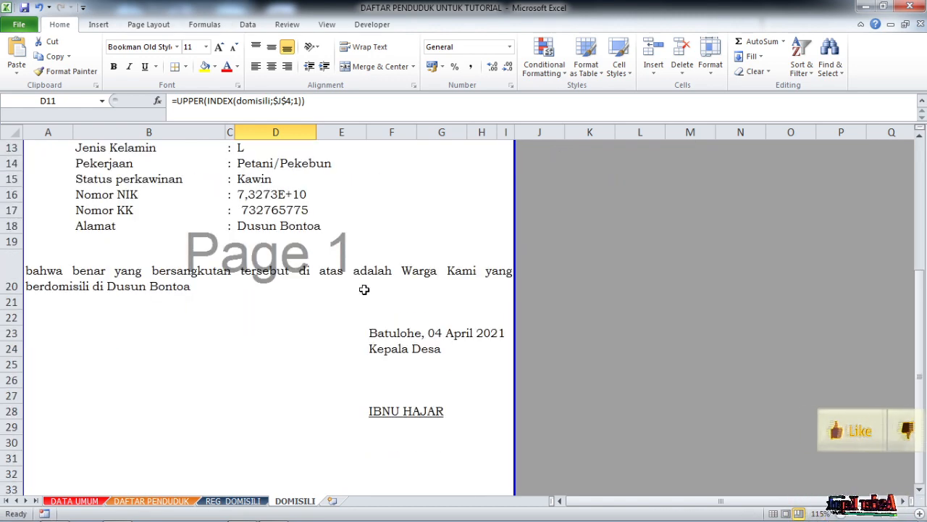
scroll(379, 309, "up", 4)
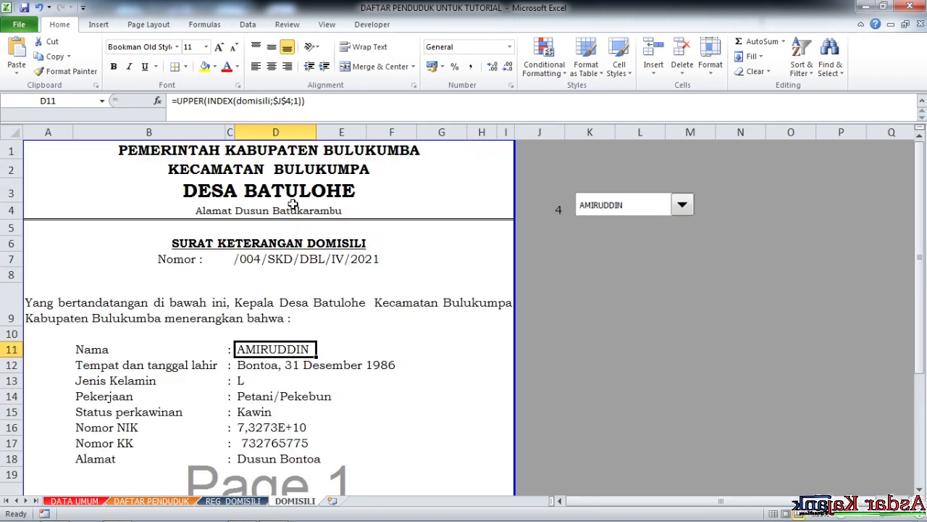
- Insert the picture garda from the Pictures library at cell A1 of the DOMISILI letter
left_click(292, 193)
left_click(80, 154)
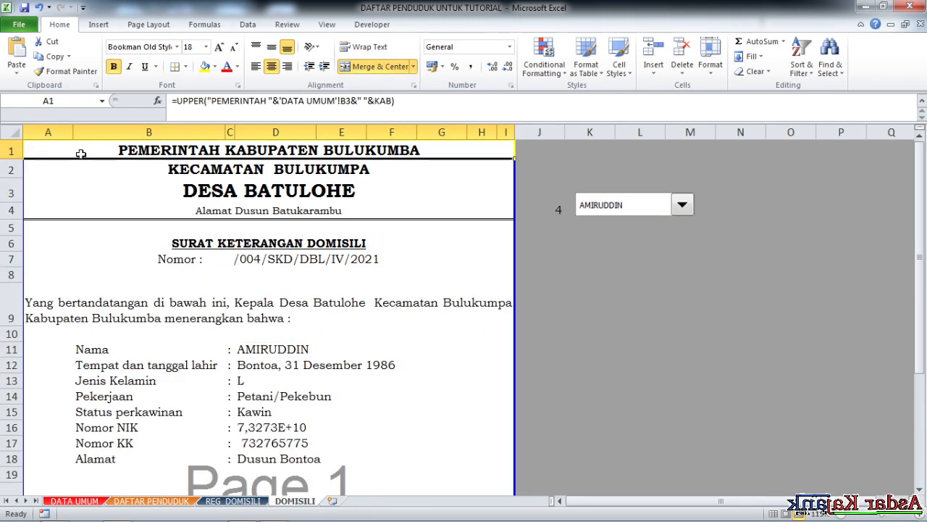
left_click(99, 23)
left_click(92, 64)
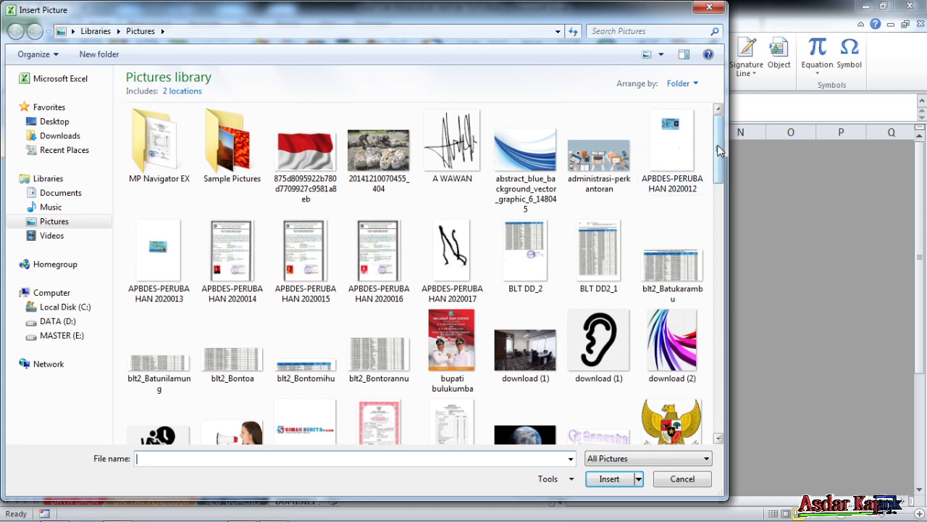
scroll(720, 150, "down", 3)
left_click(692, 257)
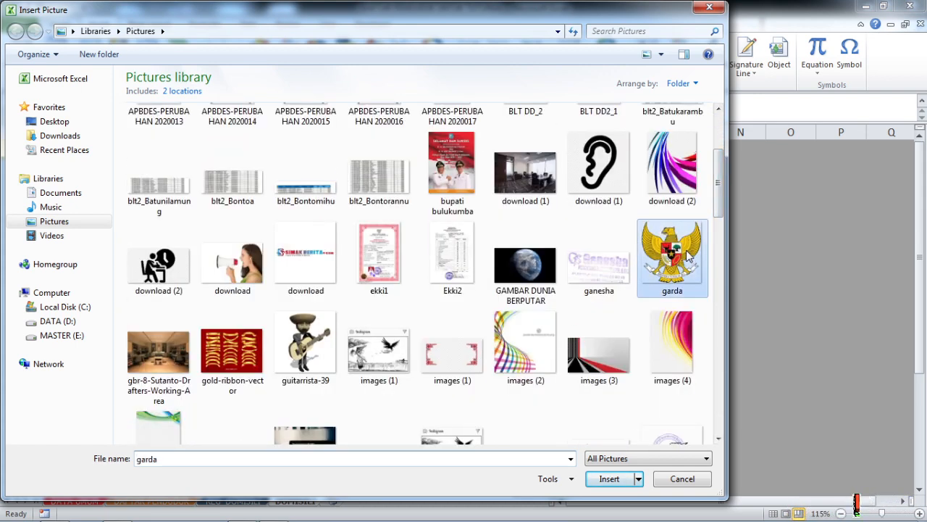
double_click(688, 255)
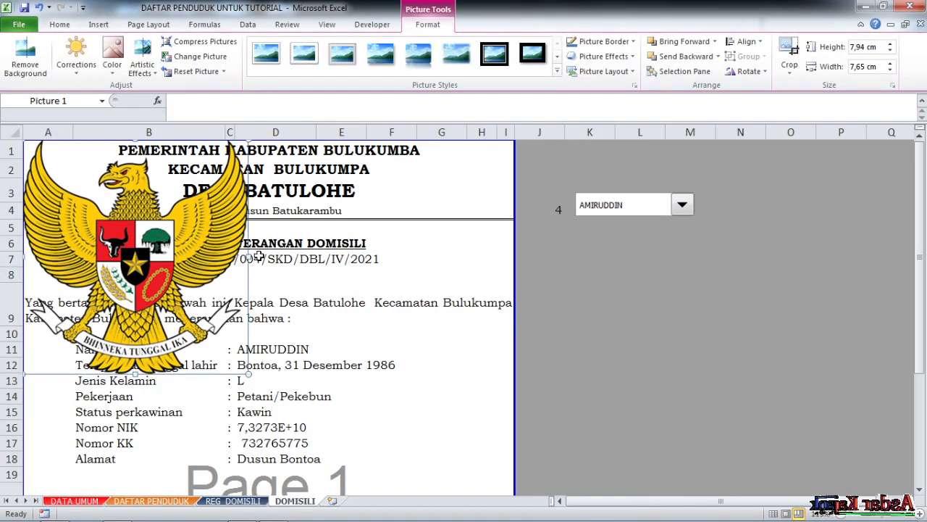
- Shrink the garda emblem to the letterhead's height and place it to the left of the heading text
left_click_drag(247, 373, 91, 183)
left_click(69, 242)
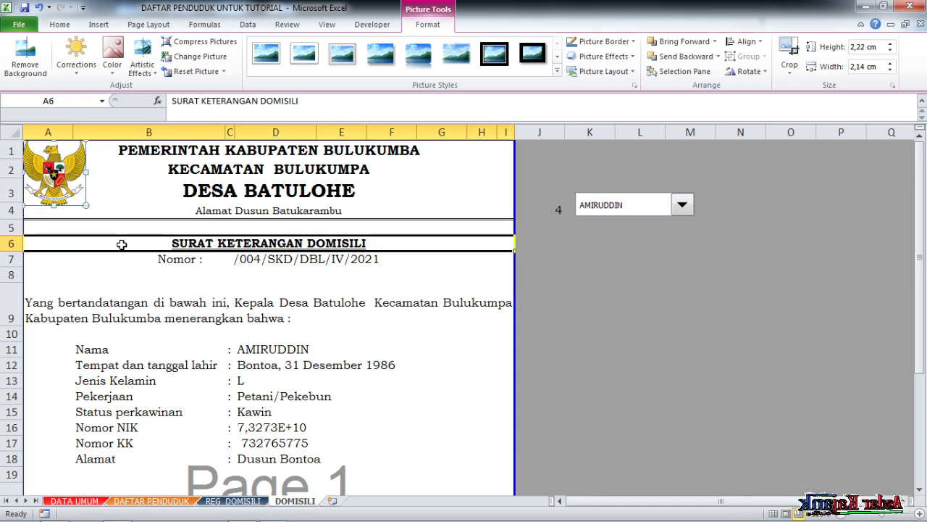
left_click(76, 185)
left_click(161, 193)
- Review the letter down to the signature and inspect the Nomor NIK cell D16
scroll(348, 292, "down", 1)
scroll(369, 215, "up", 1)
scroll(311, 274, "down", 1)
scroll(310, 274, "down", 1)
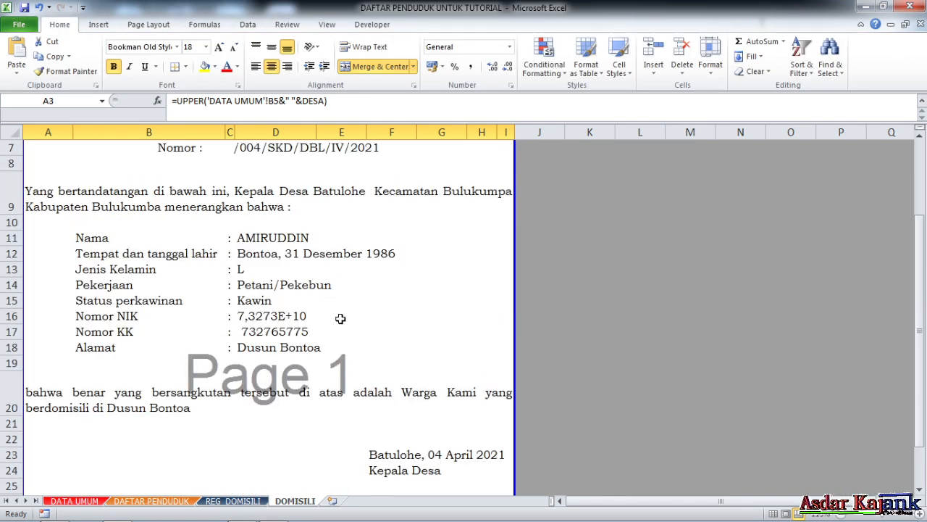
left_click(337, 312)
scroll(367, 311, "down", 3)
scroll(367, 312, "up", 3)
left_click(292, 322)
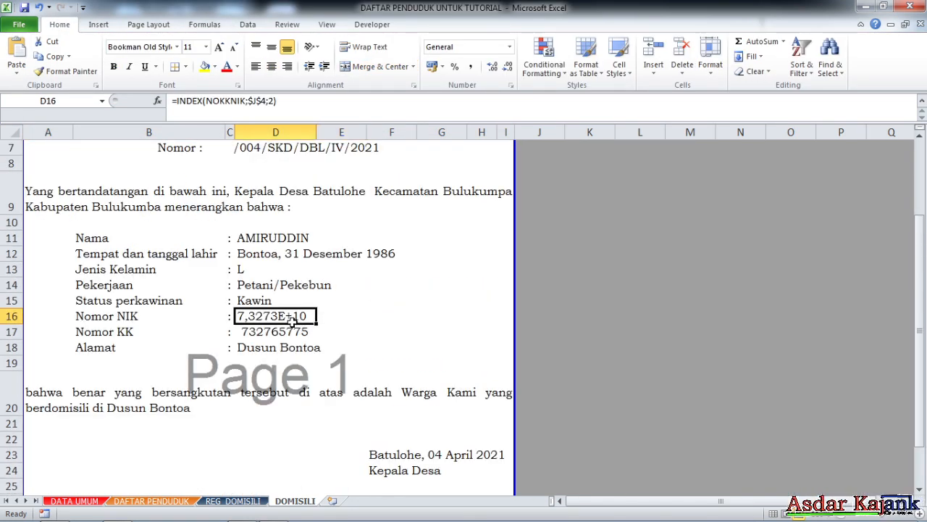
left_click(397, 281)
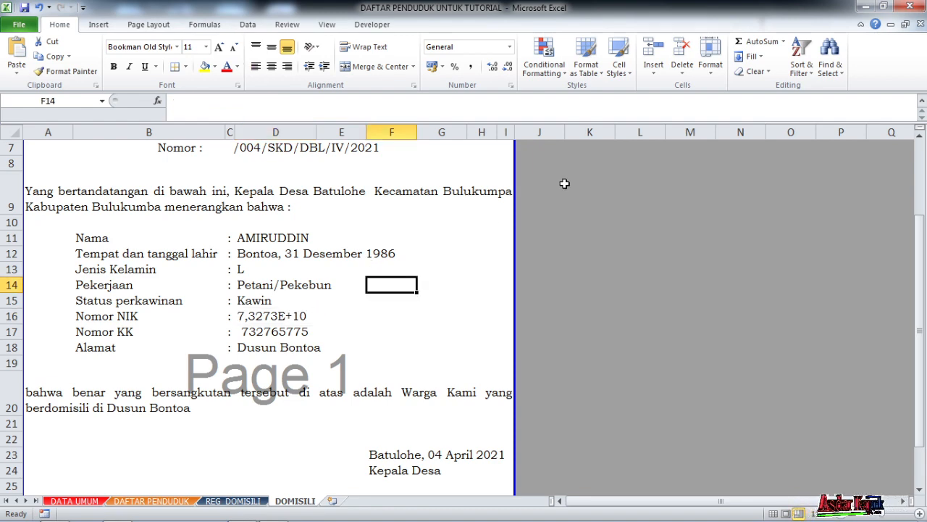
- Test the name selector with the first and second registered residents and inspect the Nomor NIK cell
scroll(492, 226, "up", 2)
left_click(602, 206)
scroll(616, 230, "up", 3)
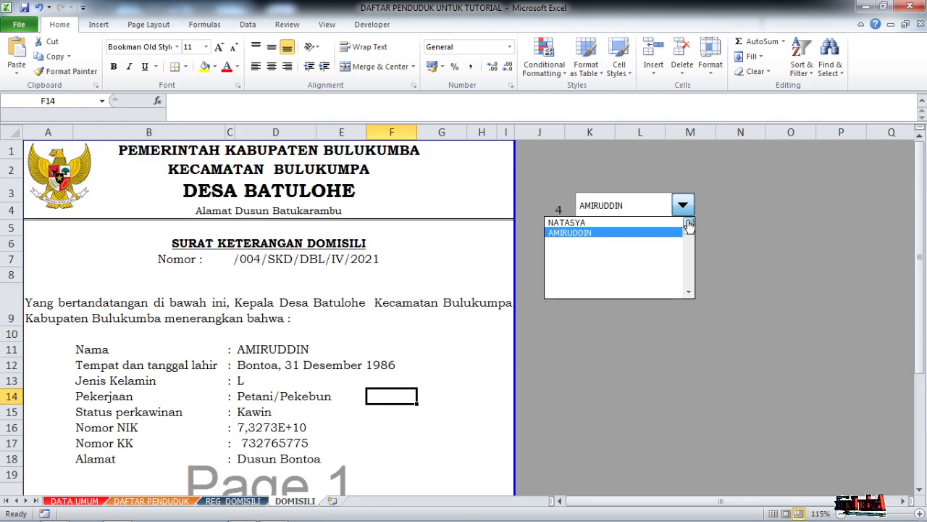
left_click(634, 224)
left_click(648, 207)
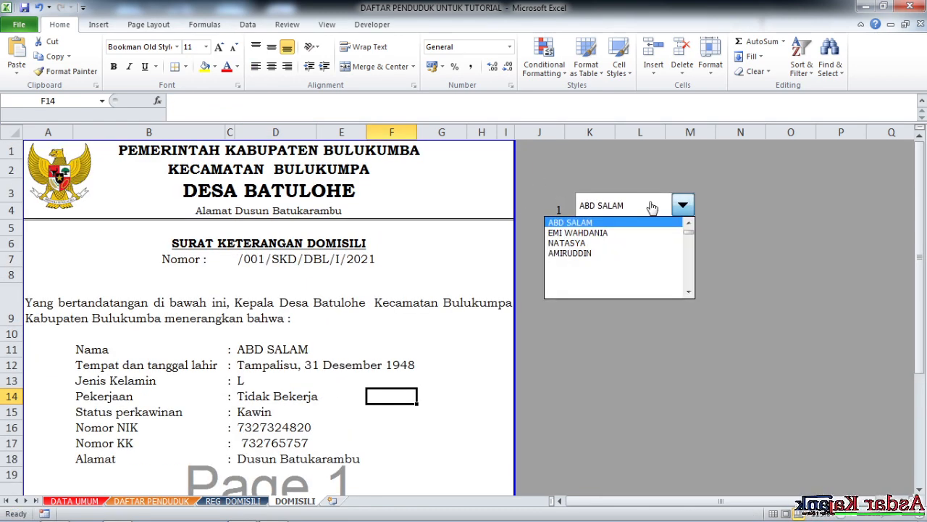
left_click(624, 230)
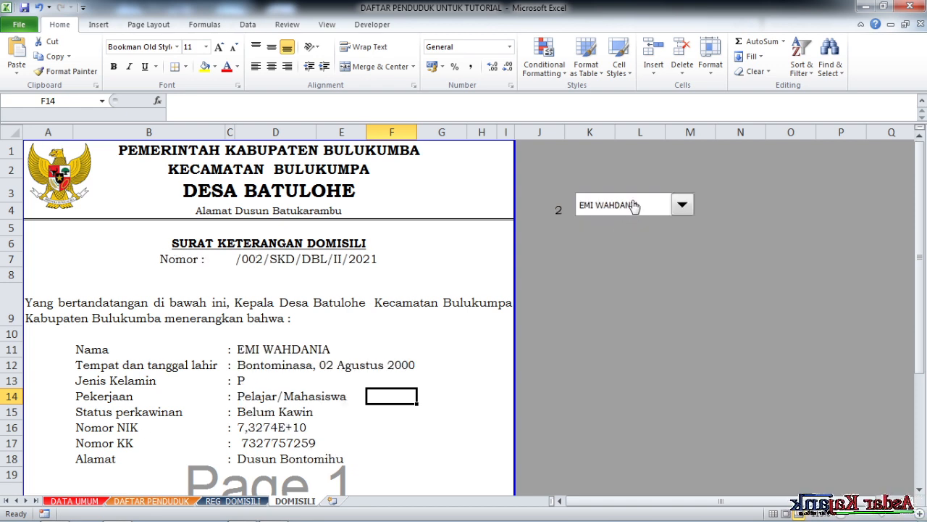
left_click(297, 422)
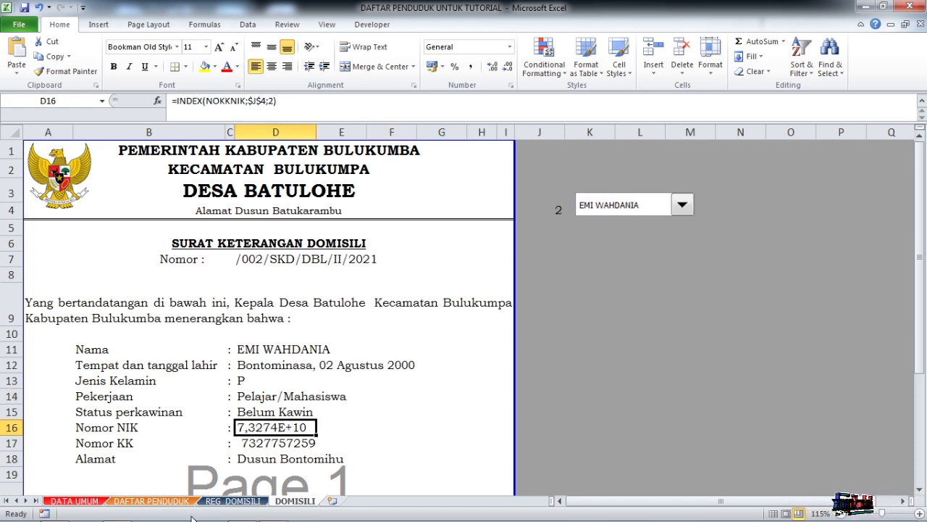
- Widen the NIK column D slightly in the REG_DOMISILI sheet
left_click(230, 501)
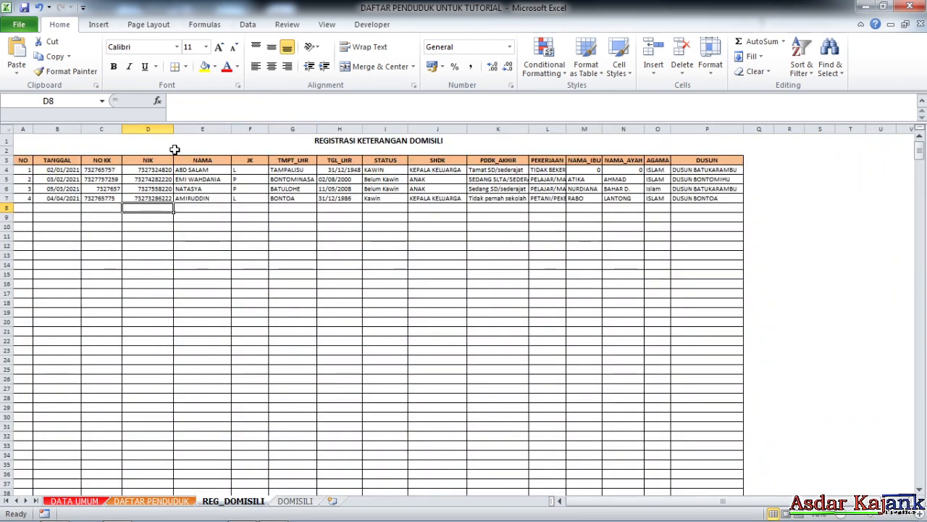
left_click_drag(174, 129, 183, 129)
left_click(210, 264)
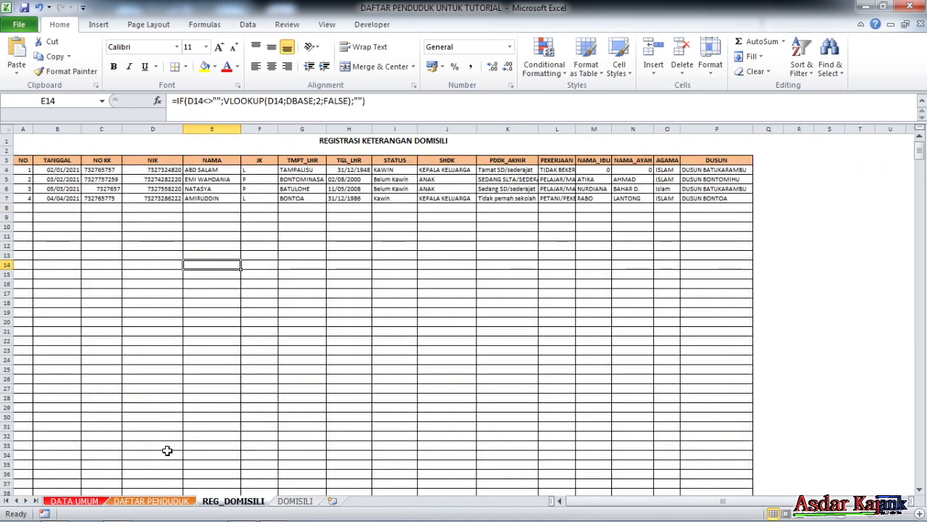
- Widen column D of the DOMISILI letter enough for the full NIK number to fit
left_click(152, 500)
left_click(290, 500)
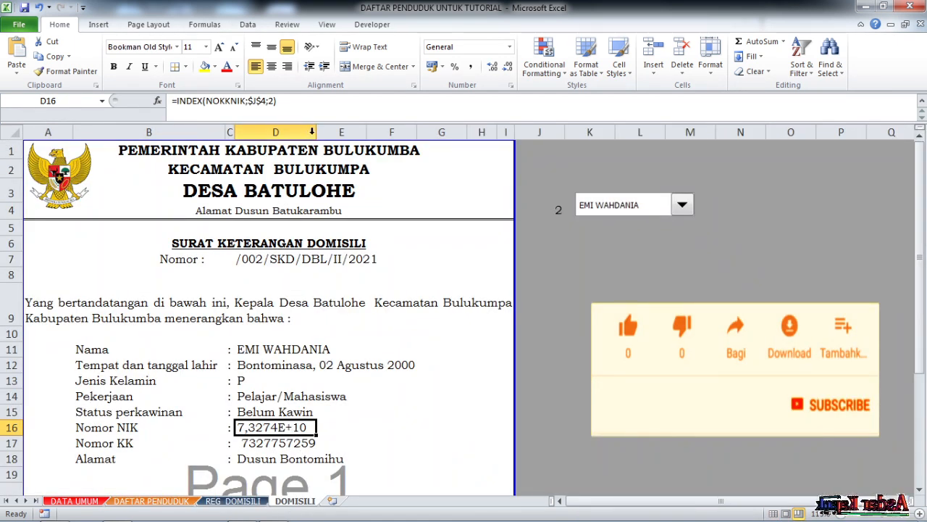
left_click_drag(312, 131, 322, 136)
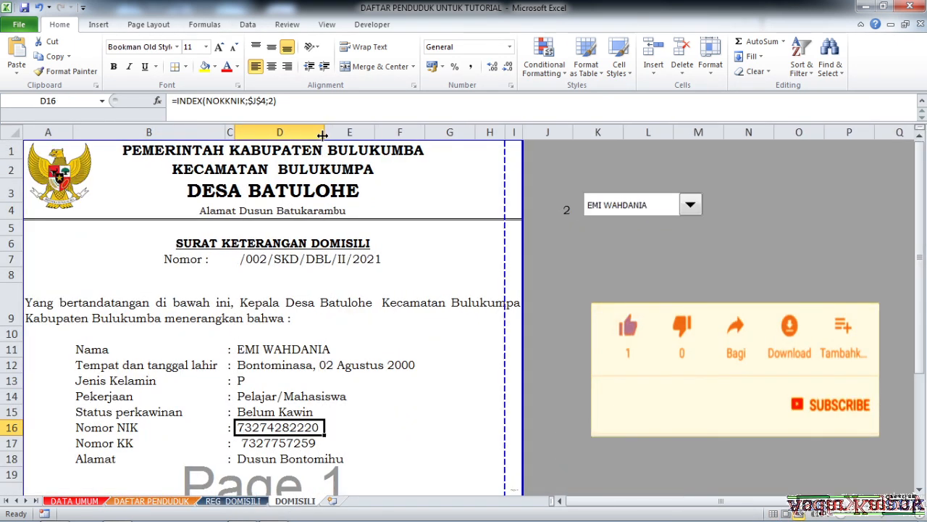
left_click(420, 397)
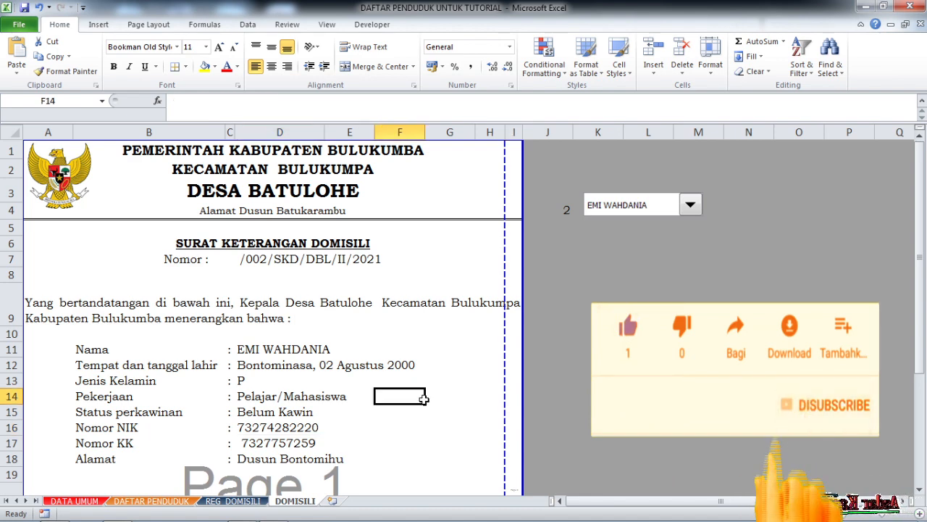
- Merge the Nomor NIK and Nomor KK values each across columns D to I and left-align them
scroll(318, 432, "down", 2)
left_click_drag(249, 317, 516, 316)
left_click_drag(245, 333, 514, 329)
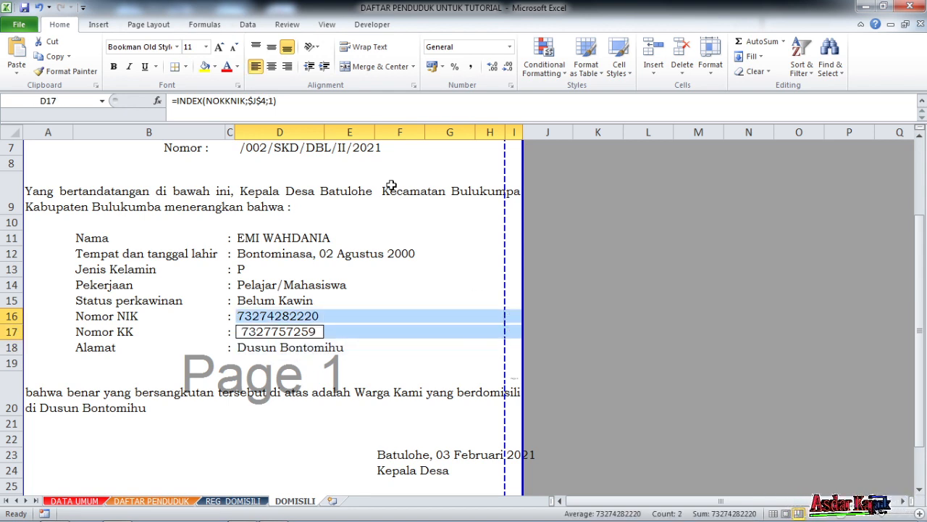
left_click(382, 67)
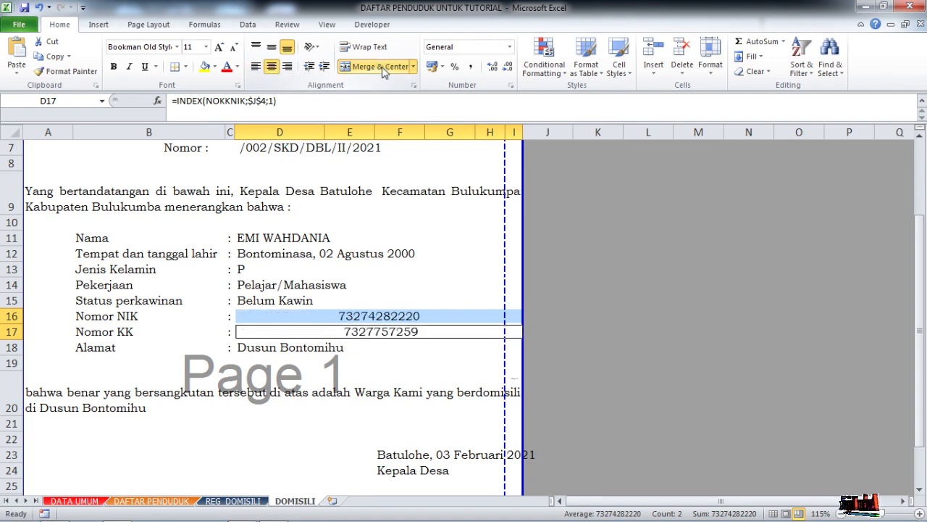
left_click(256, 66)
left_click(366, 269)
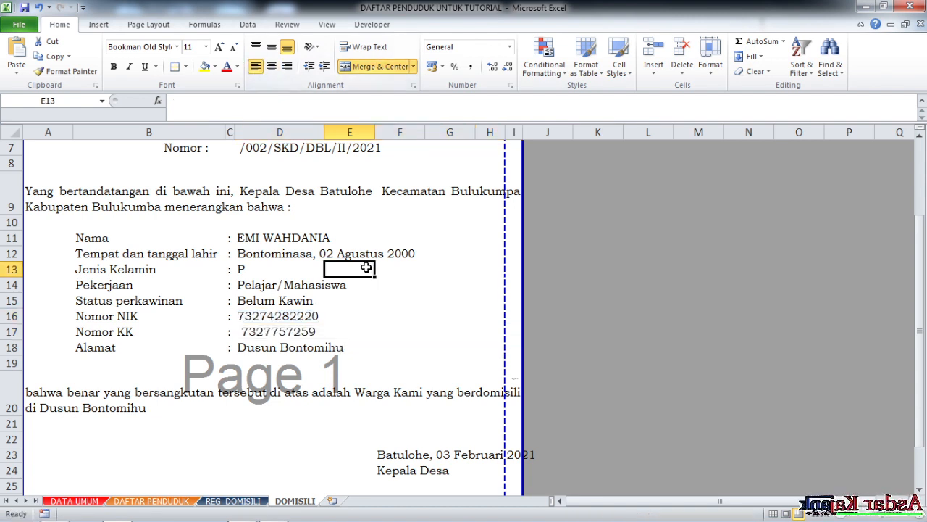
left_click(279, 320)
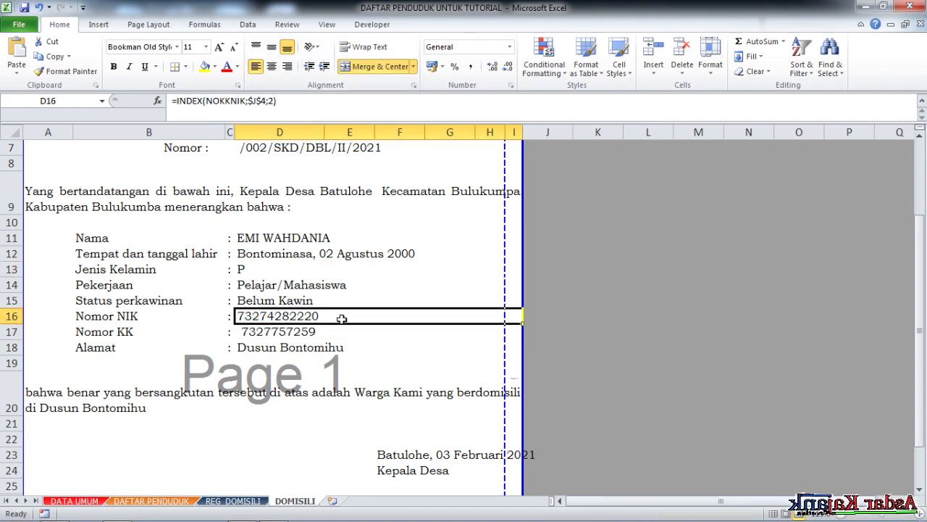
- Narrow column H of the DOMISILI letter to pull the letter back within the page width
scroll(356, 339, "up", 1)
left_click_drag(507, 133, 498, 132)
left_click(403, 272)
scroll(379, 292, "down", 3)
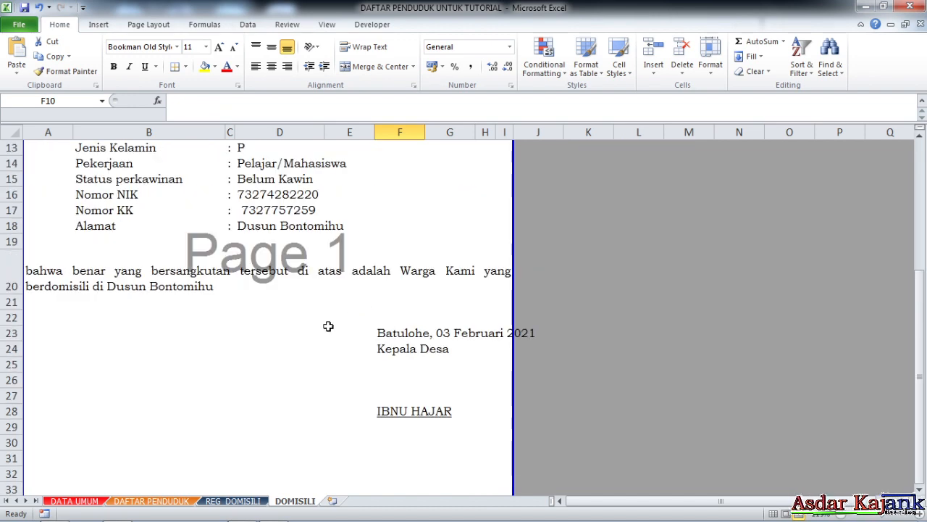
- Widen column I and narrow column E so the signature date line fits inside the page edge
left_click(395, 335)
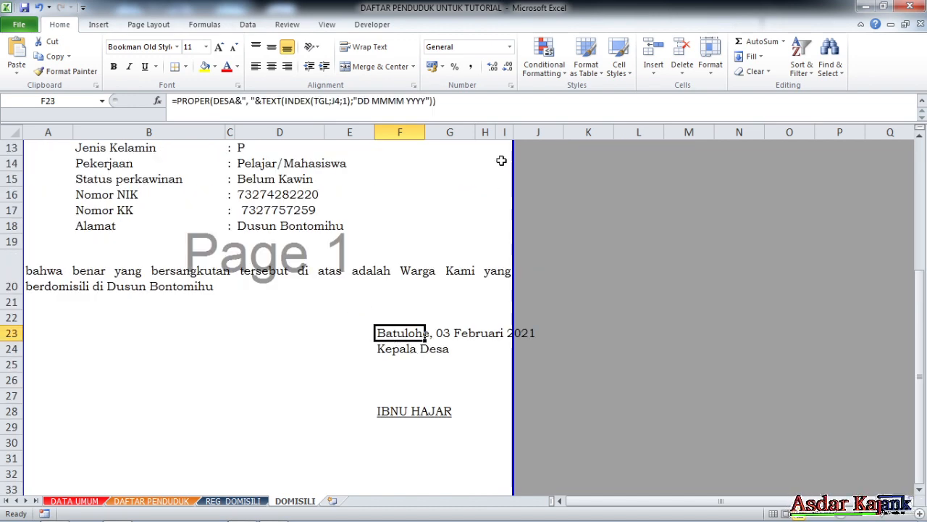
left_click_drag(517, 135, 541, 135)
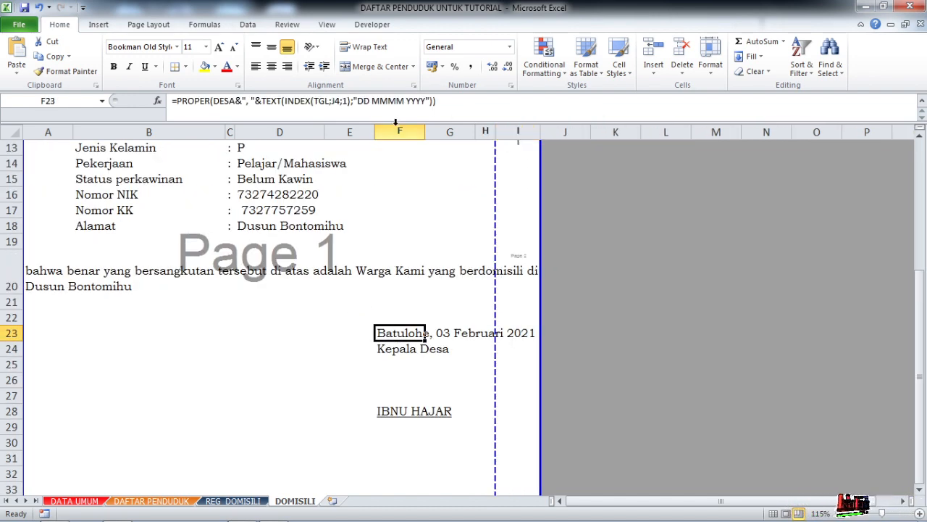
left_click_drag(378, 128, 351, 131)
left_click(468, 299)
left_click(402, 208)
scroll(433, 286, "up", 4)
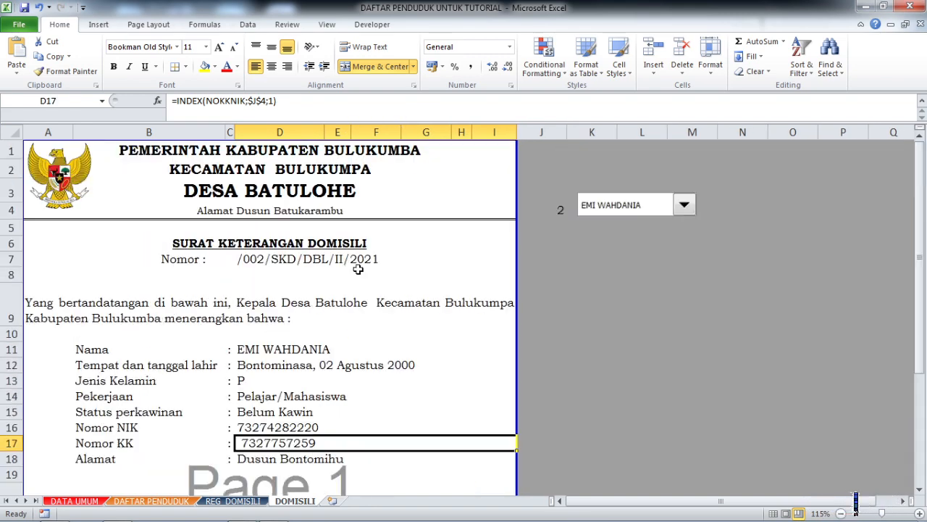
- Review the DOMISILI letter's layout from the letterhead down to the signature and the page's lower edge
scroll(424, 289, "down", 1)
scroll(422, 289, "up", 1)
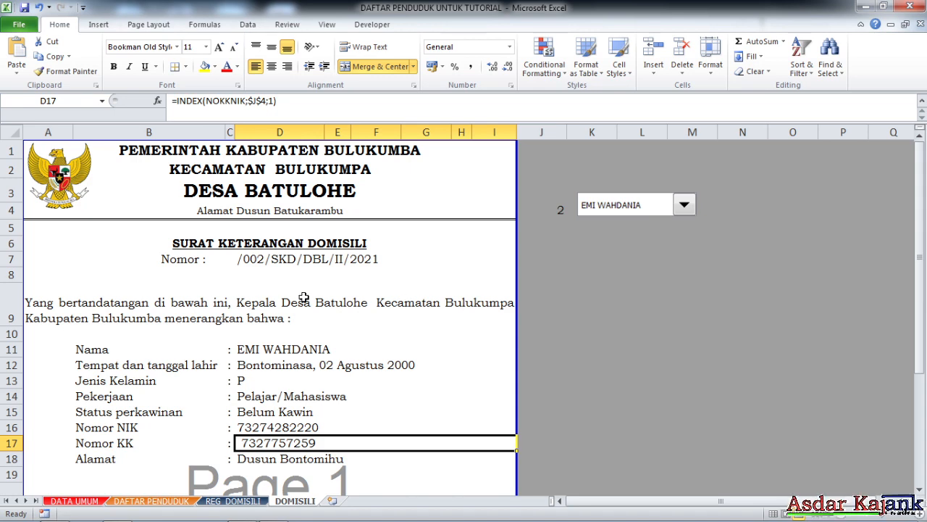
scroll(355, 313, "down", 4)
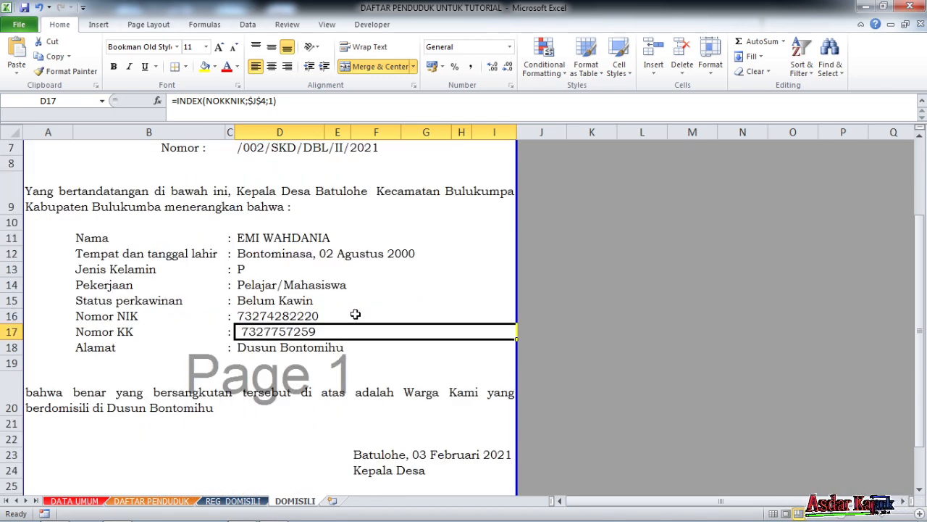
scroll(326, 335, "down", 4)
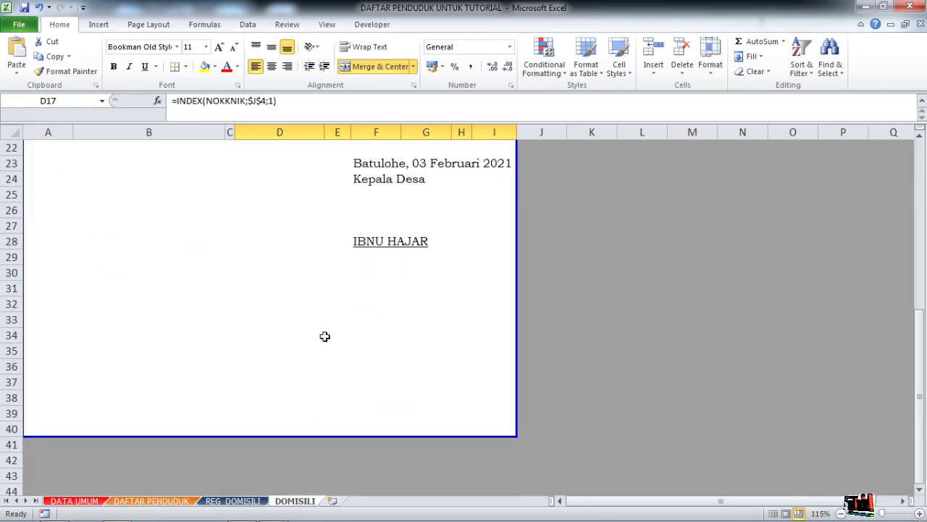
scroll(327, 341, "up", 8)
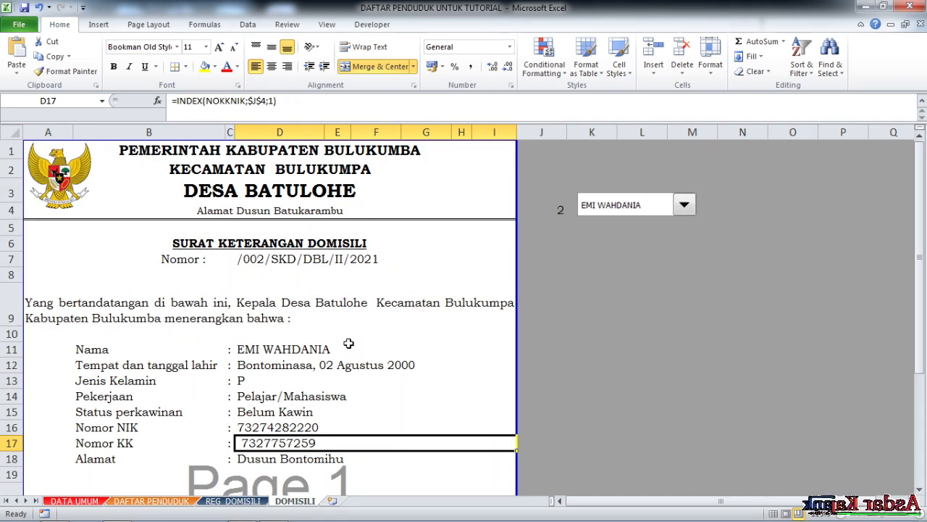
scroll(348, 344, "down", 2)
scroll(326, 327, "up", 2)
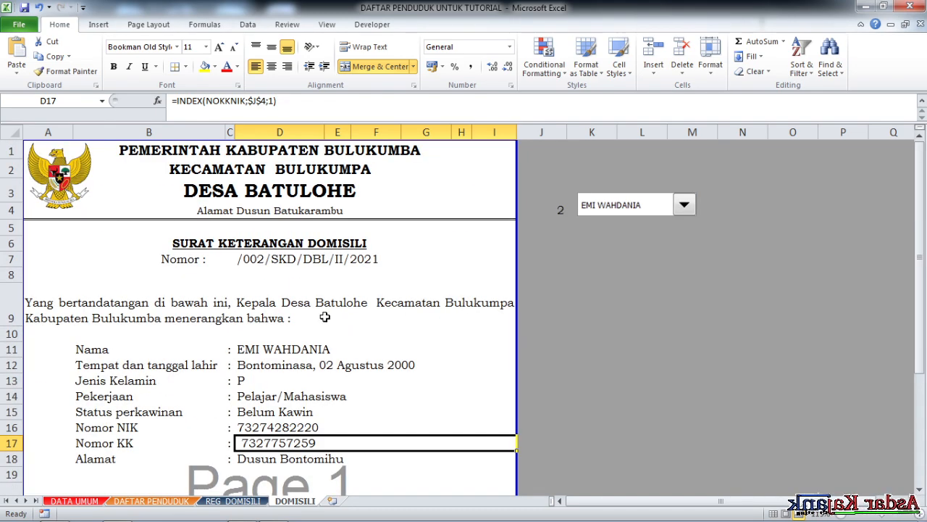
left_click_drag(678, 501, 623, 505)
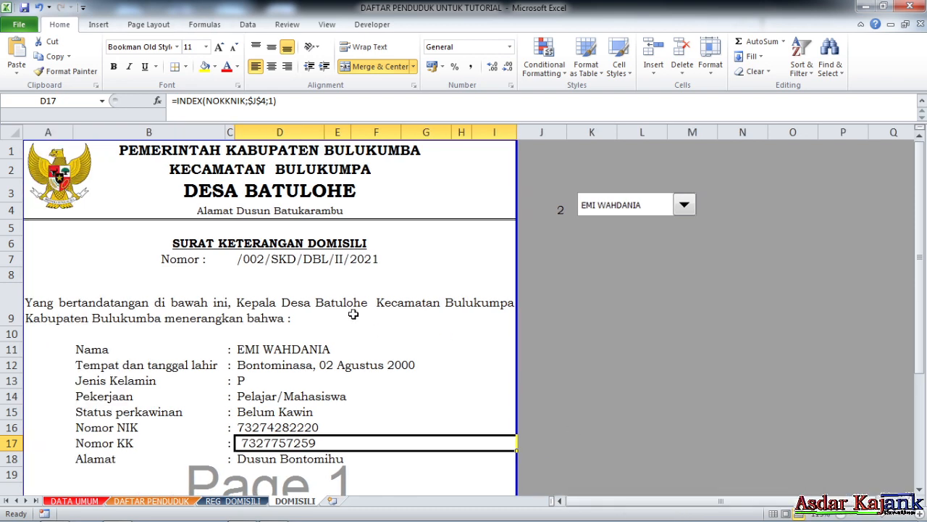
- Set the protection of every cell on the DOMISILI sheet to both Locked and Hidden
left_click(389, 306)
left_click(16, 133)
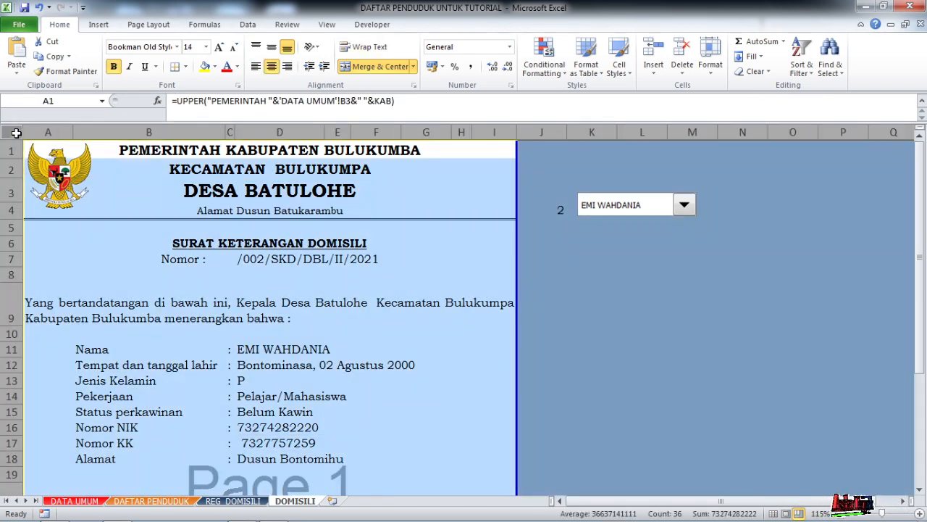
right_click(119, 231)
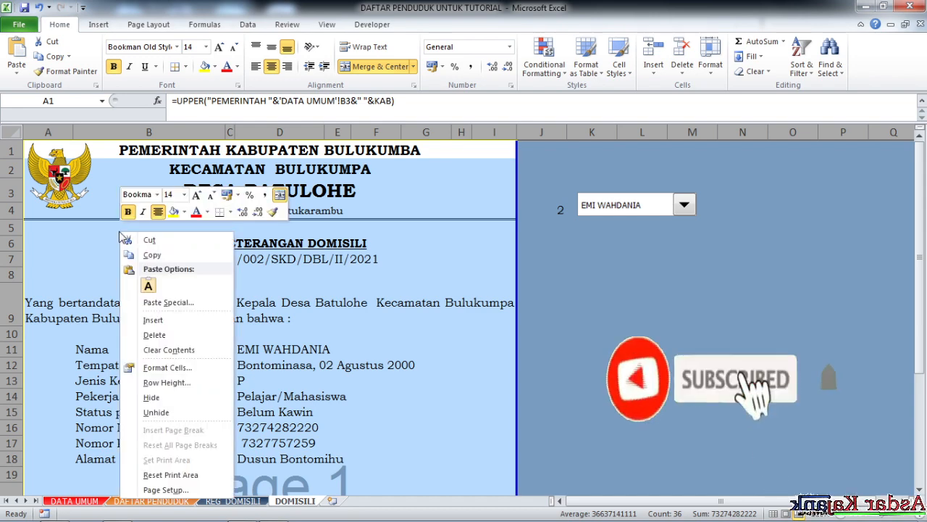
left_click(167, 368)
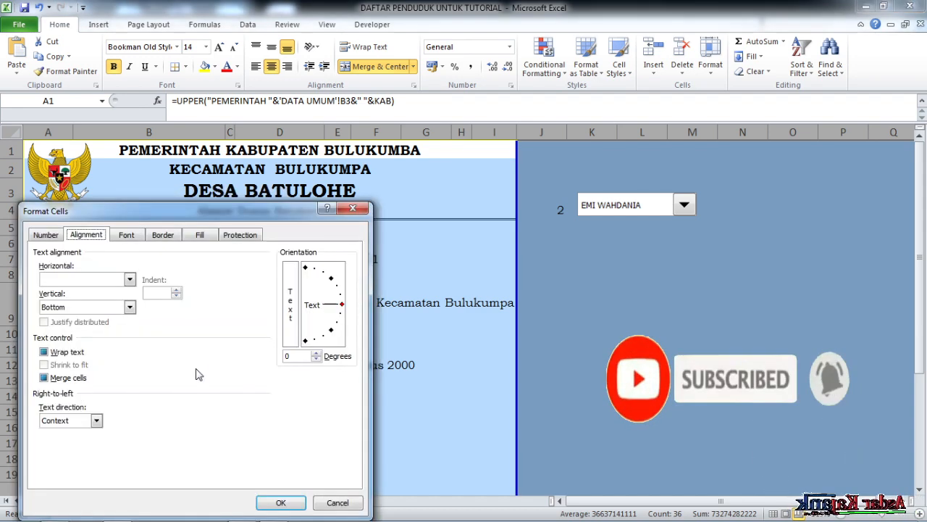
left_click(240, 235)
left_click(44, 266)
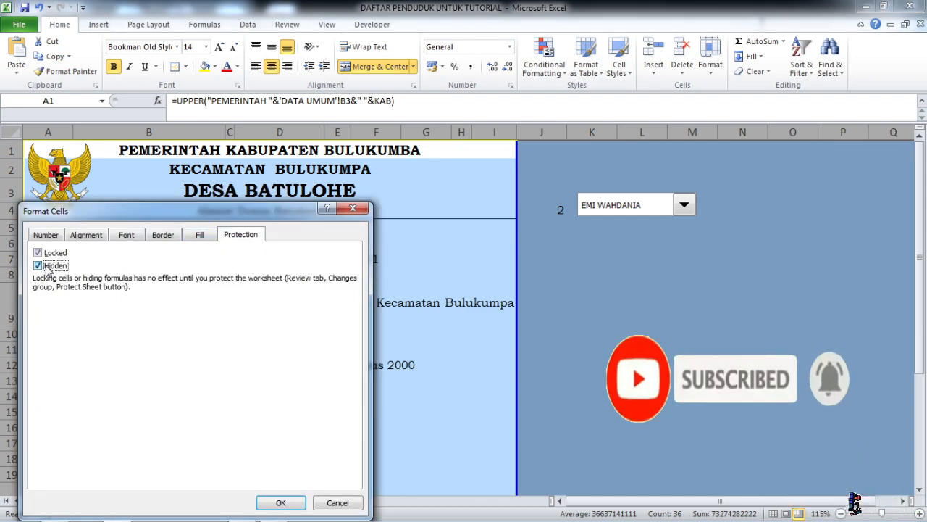
left_click(39, 254)
left_click(39, 253)
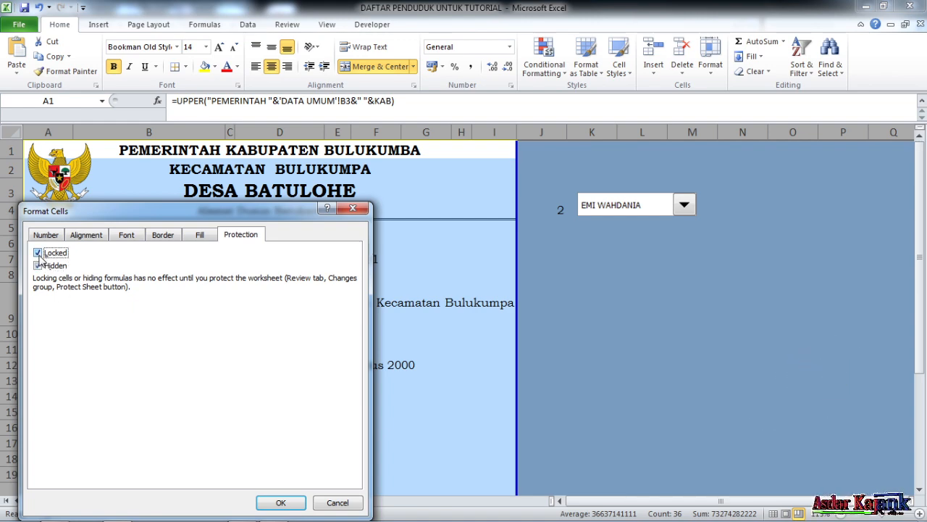
left_click(38, 265)
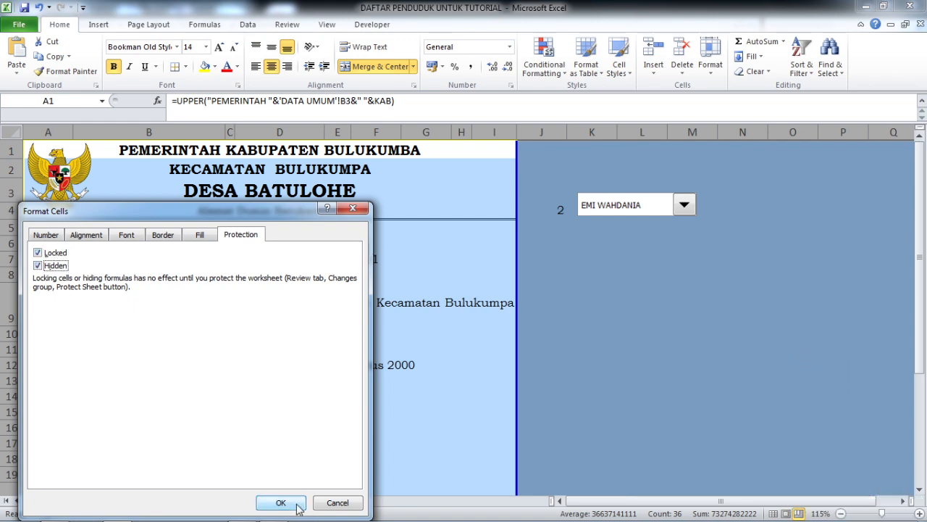
left_click(297, 504)
left_click(411, 324)
- Turn off Locked and Hidden for cell J4, the number cell linked to the name selector
left_click(563, 207)
right_click(559, 208)
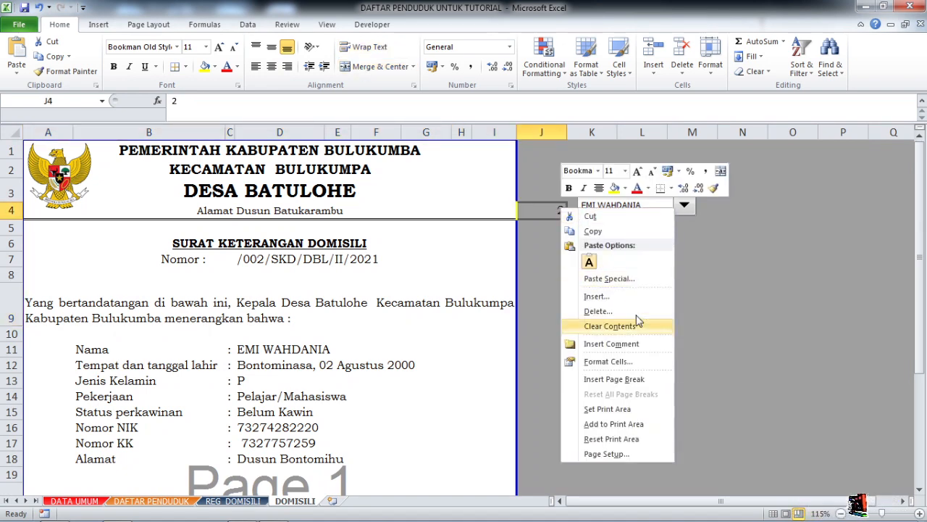
left_click(620, 363)
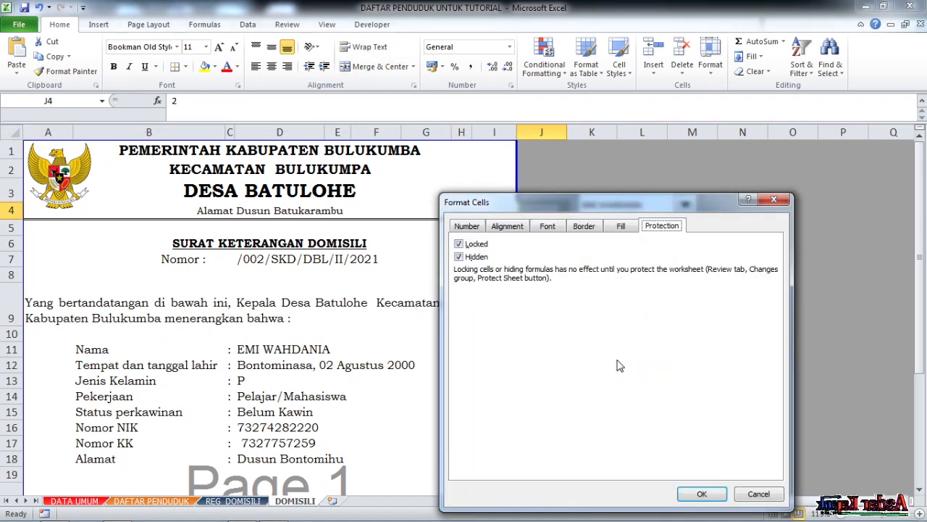
left_click(460, 257)
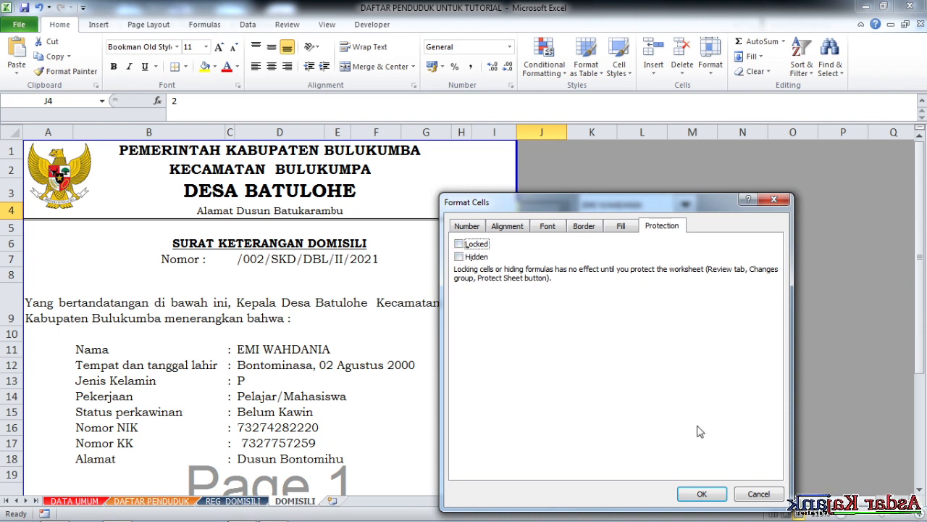
left_click(704, 493)
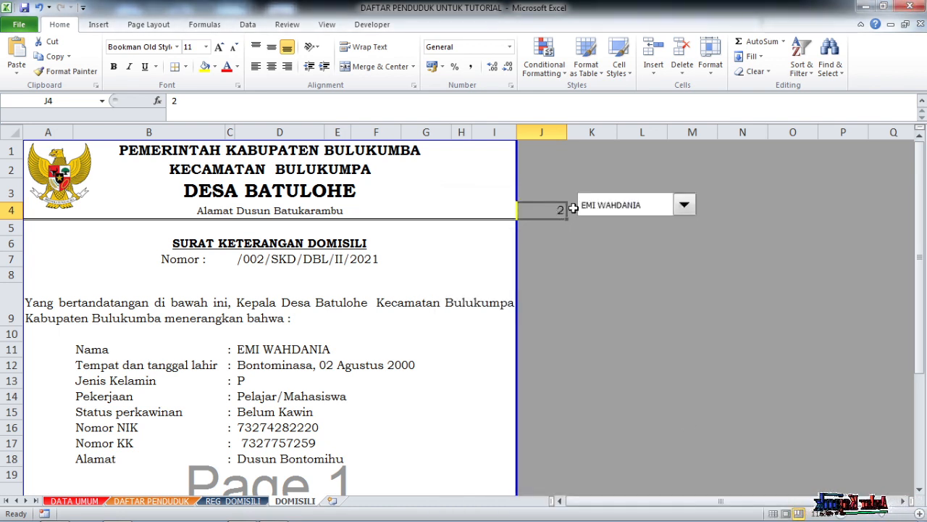
left_click(572, 323)
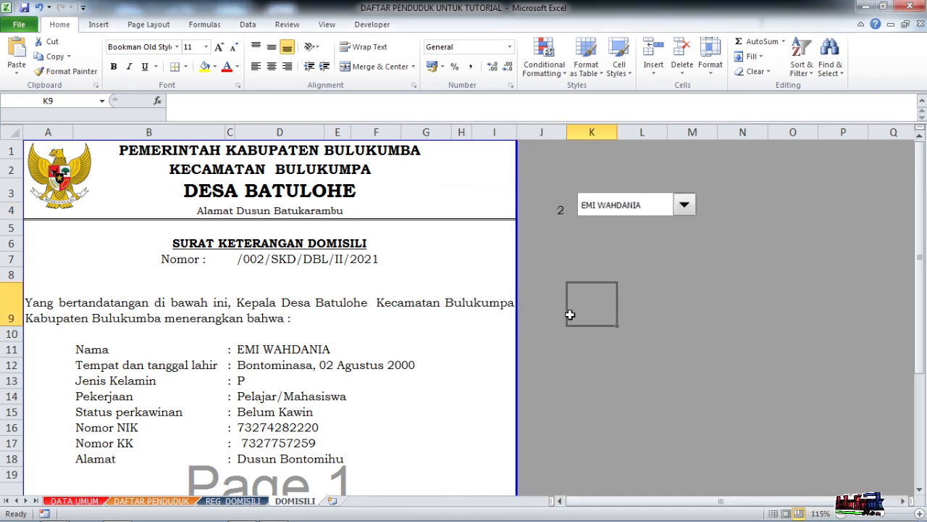
- Protect the DOMISILI sheet with a password entered and confirmed, allowing users to select only unlocked cells
left_click(289, 24)
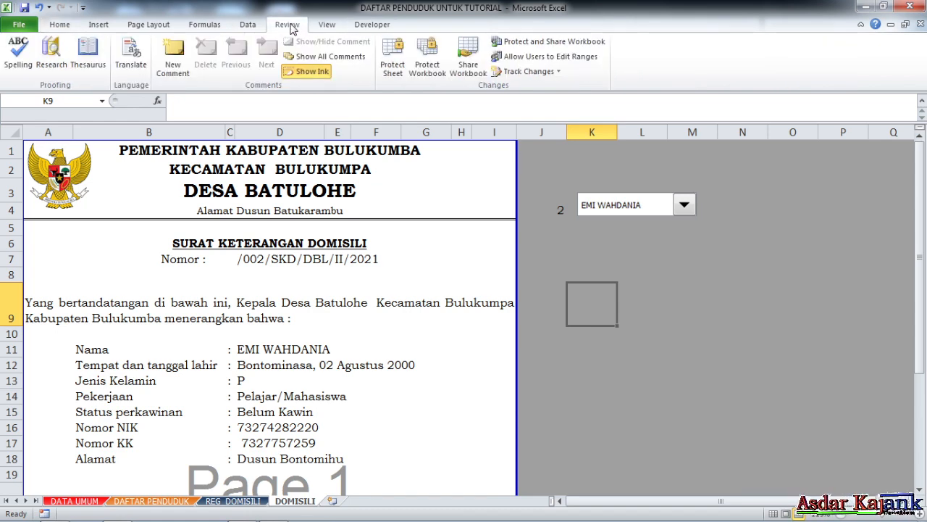
left_click(394, 64)
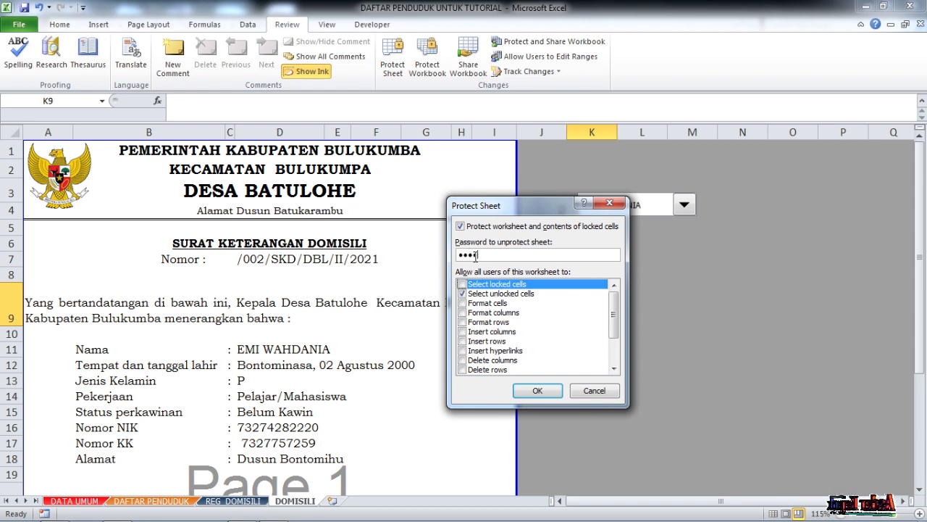
key("Return")
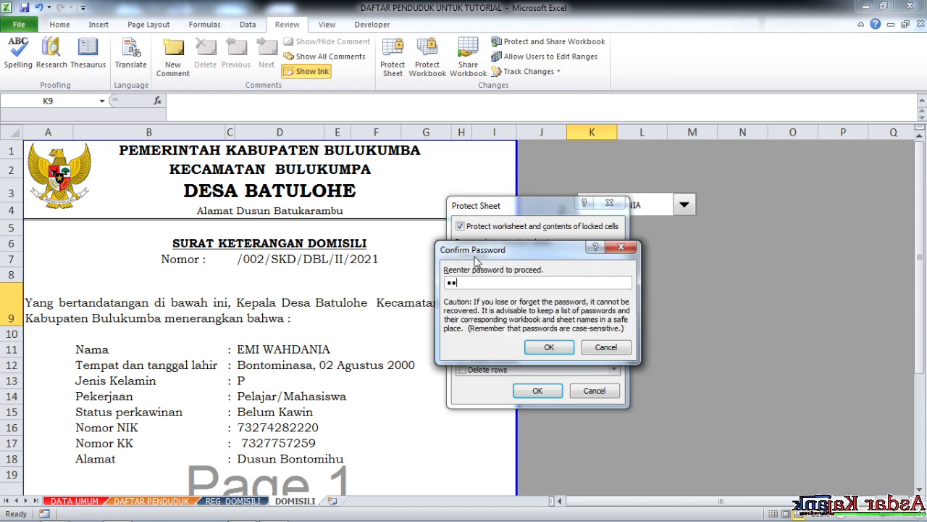
key("Return")
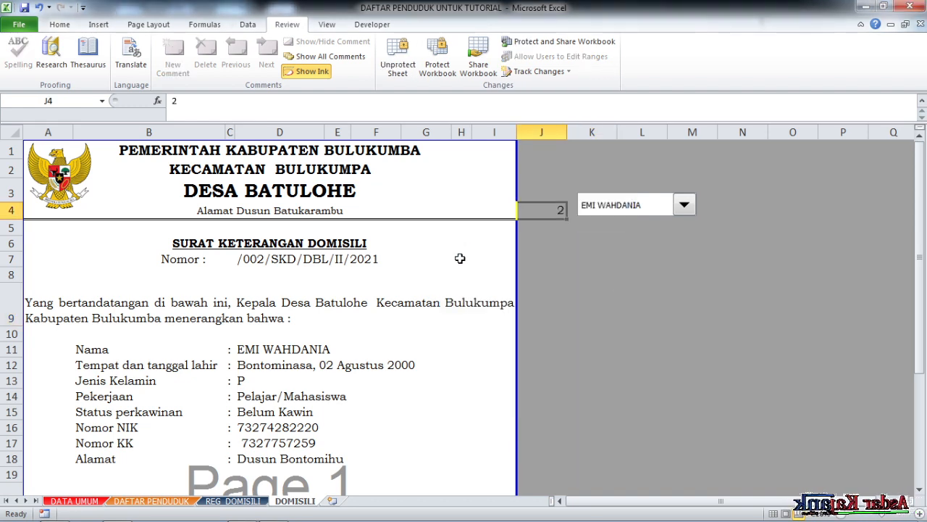
- Test the protected letter by choosing the third and then the fourth registered resident in the name selector
scroll(419, 277, "down", 4)
scroll(276, 262, "up", 4)
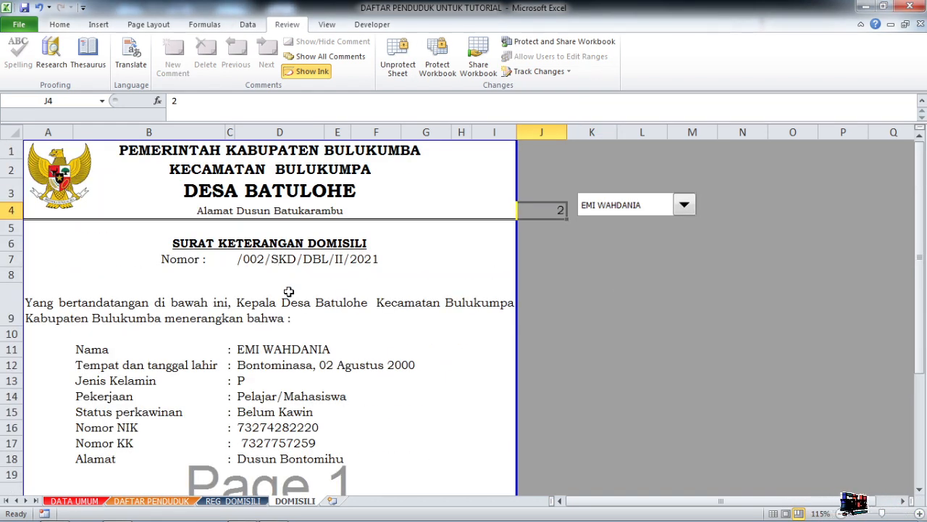
scroll(275, 297, "down", 6)
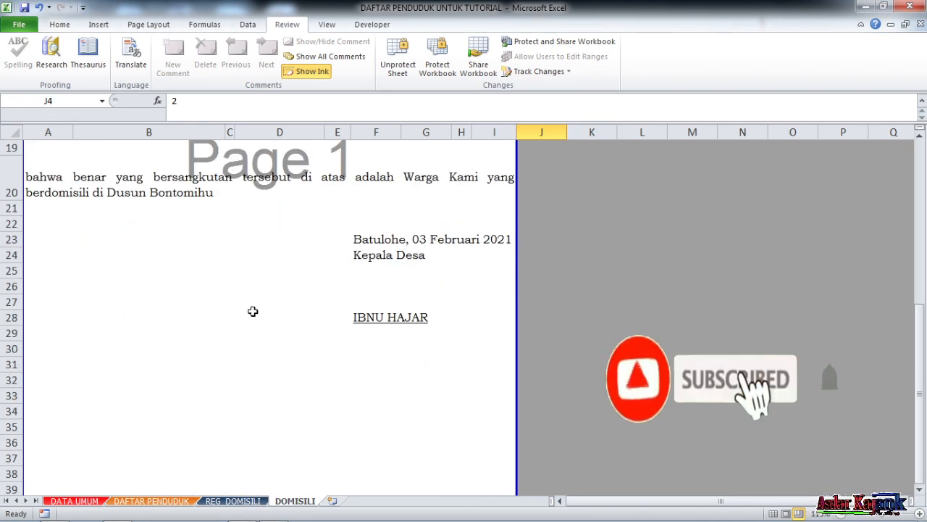
scroll(250, 308, "up", 6)
left_click(646, 205)
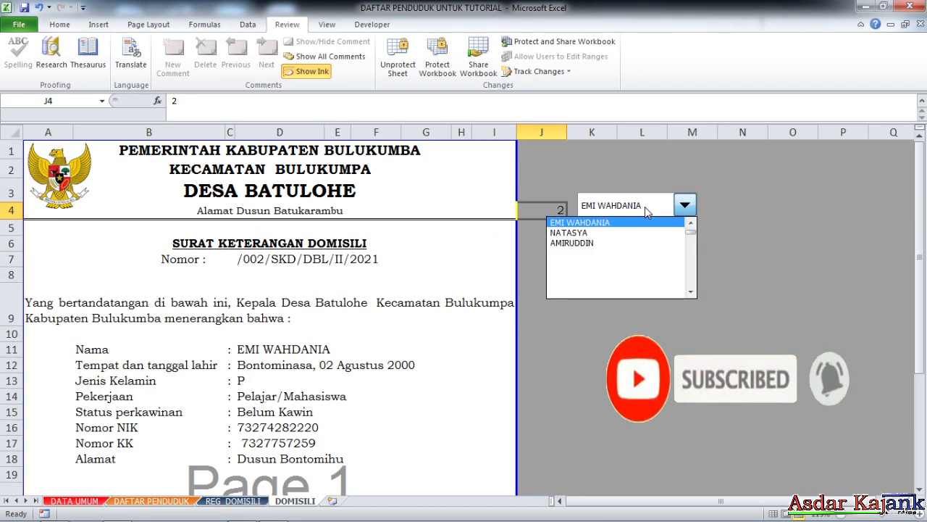
left_click(596, 233)
scroll(607, 210, "down", 1)
left_click(613, 143)
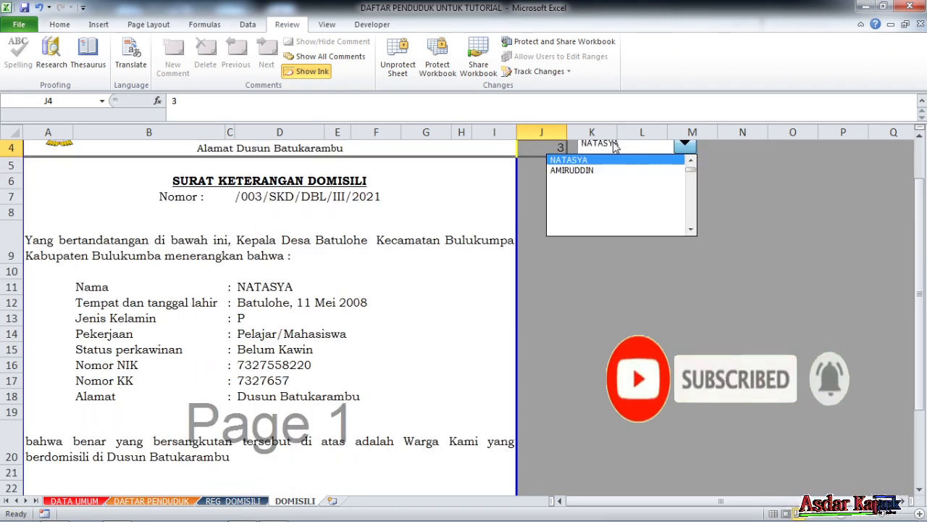
left_click(595, 173)
scroll(345, 292, "up", 1)
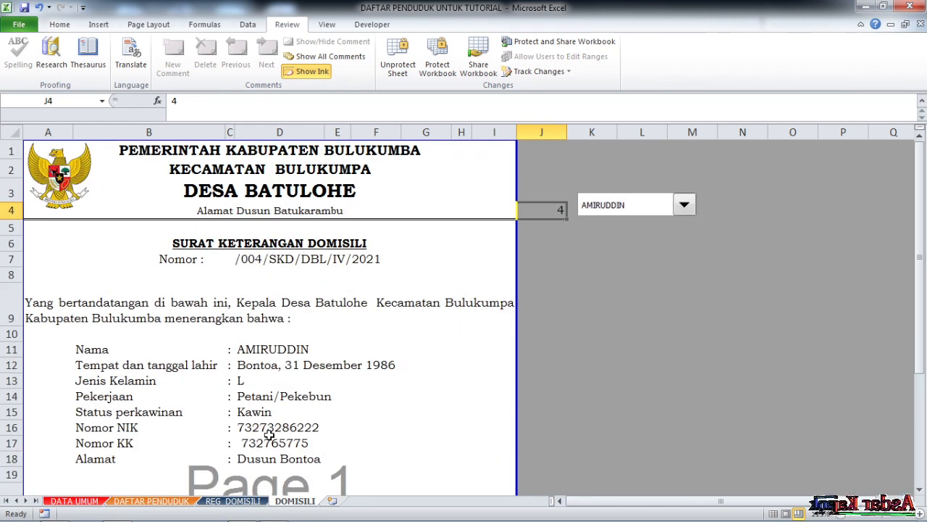
- Check the cell protection settings of the TANGGAL column from B4 downward on the REG_DOMISILI sheet
left_click(232, 501)
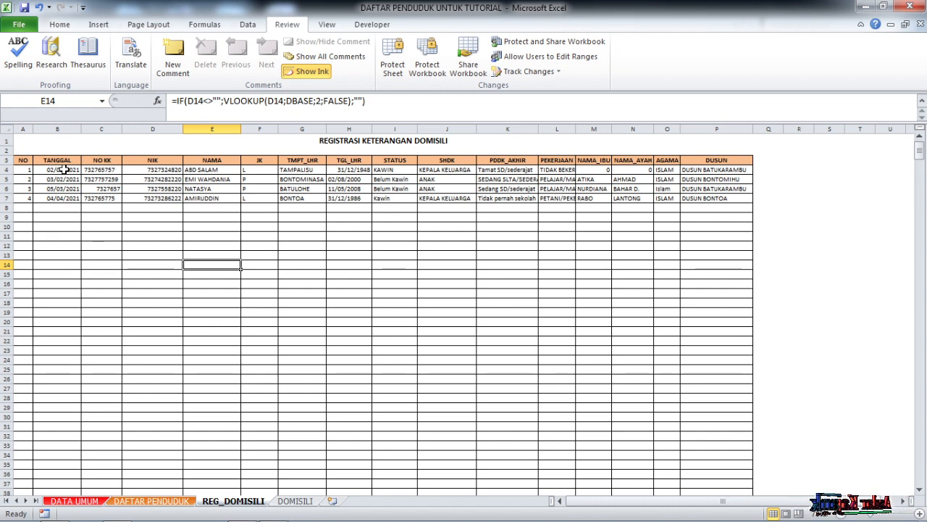
left_click(65, 170)
key("ctrl+shift+Down")
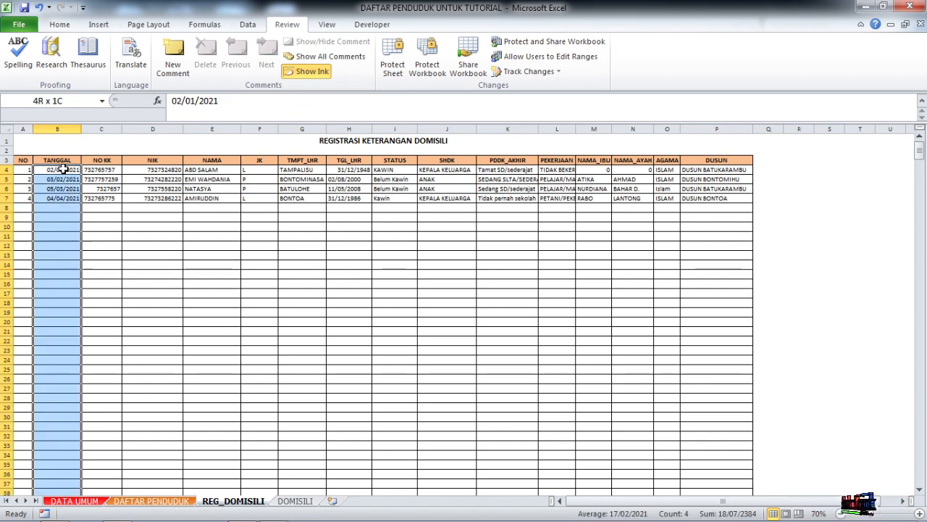
key("ctrl+shift+Down")
right_click(83, 174)
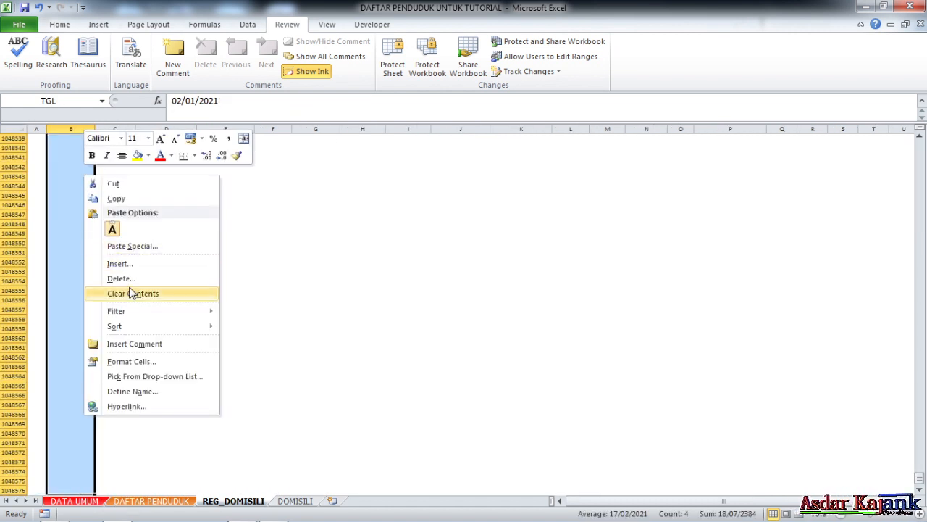
left_click(138, 360)
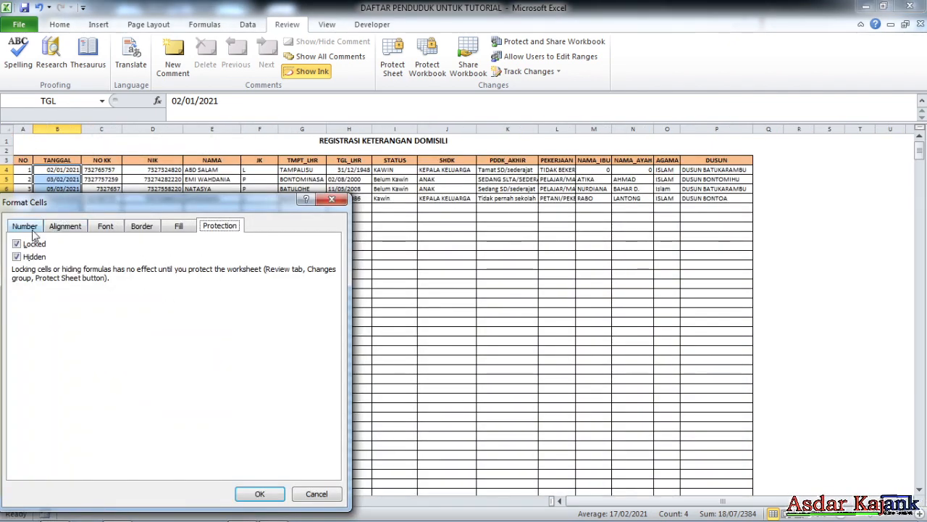
left_click(317, 493)
left_click(396, 276)
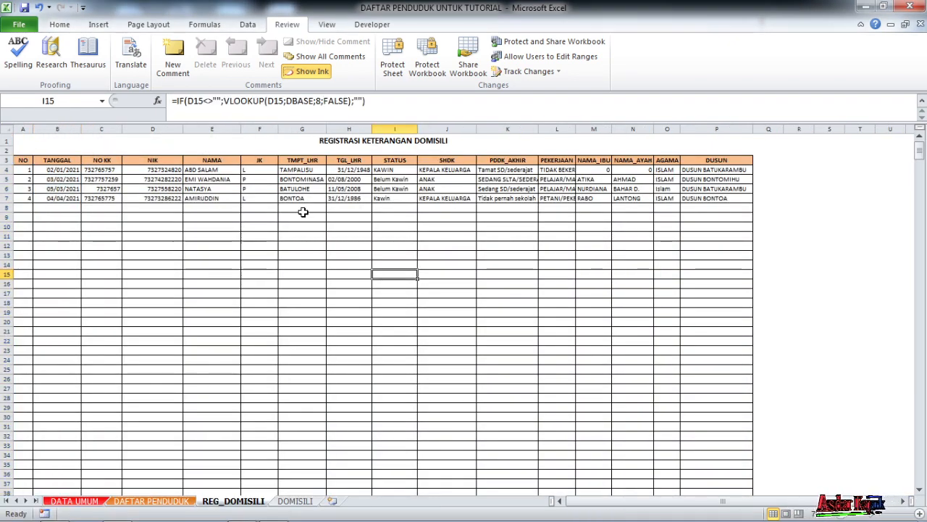
- Protect the REG_DOMISILI sheet with a password entered and confirmed, allowing users to select only unlocked cells
left_click(393, 57)
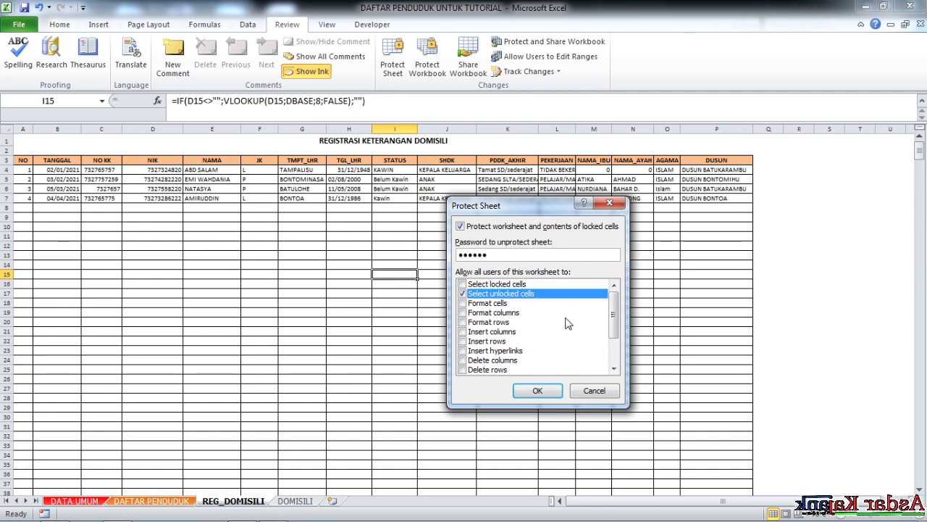
key("Return")
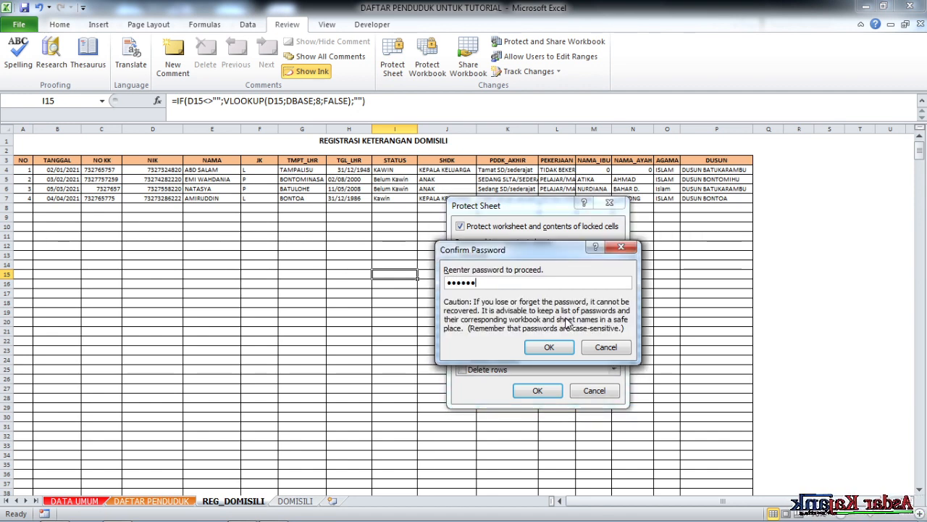
key("Return")
- Test cell selection in the empty NIK rows of the protected register and look through its remaining rows
scroll(151, 272, "down", 4)
left_click(150, 281)
scroll(236, 244, "up", 4)
left_click(172, 245)
scroll(209, 271, "down", 12)
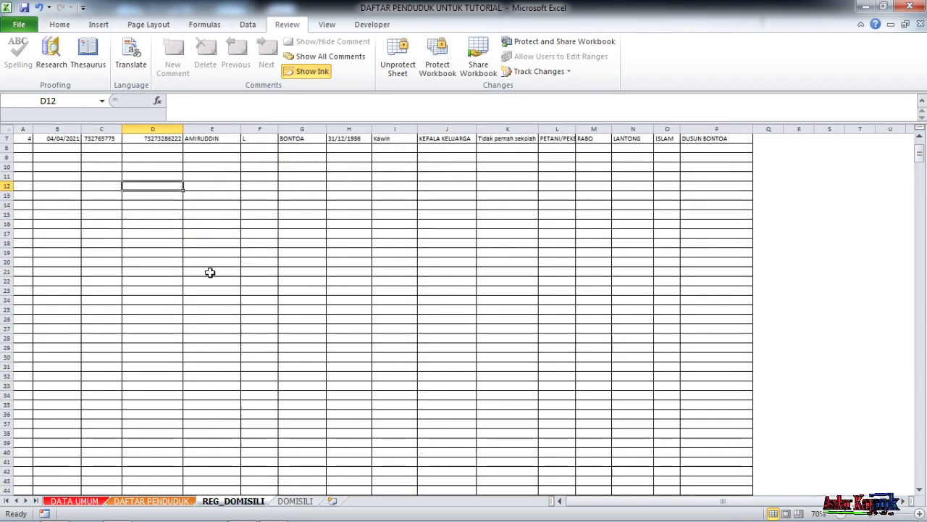
scroll(247, 386, "up", 10)
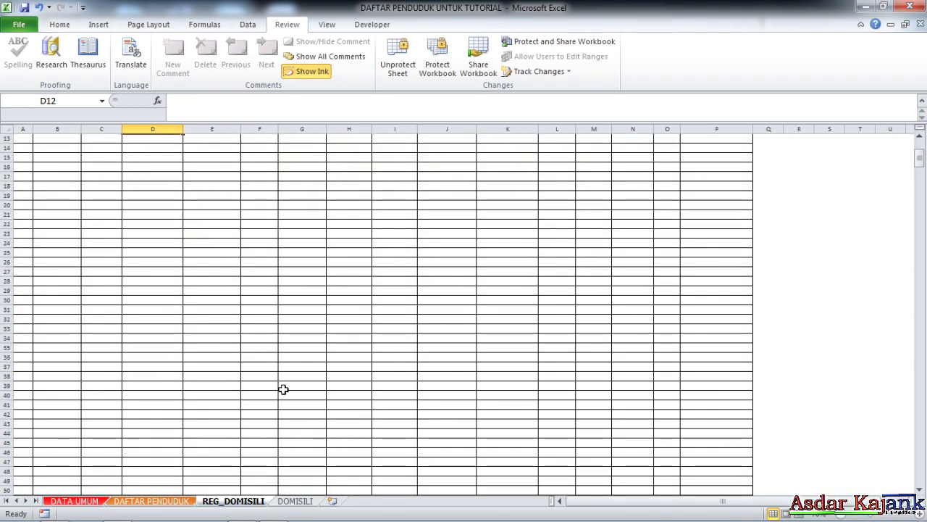
- Review the protected DOMISILI letter from the letterhead down to the closing statement
left_click(296, 501)
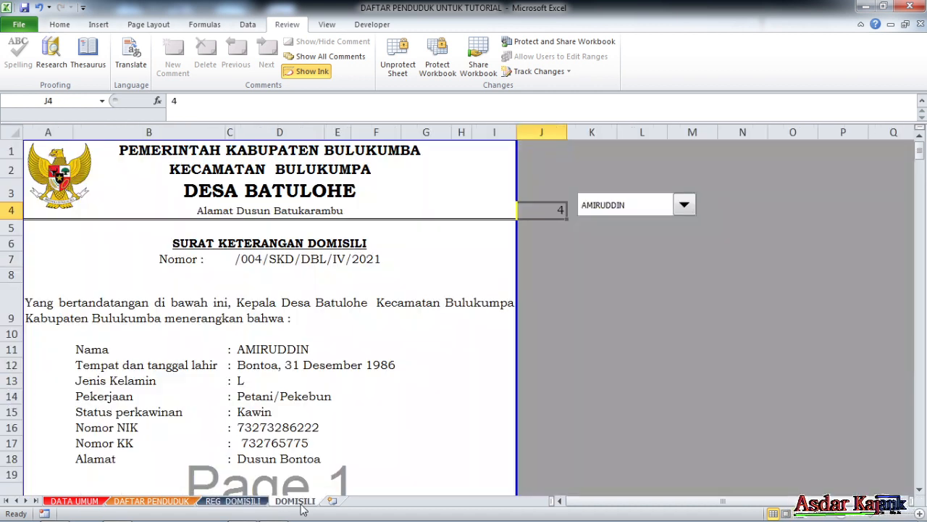
scroll(275, 399, "down", 3)
scroll(285, 427, "up", 3)
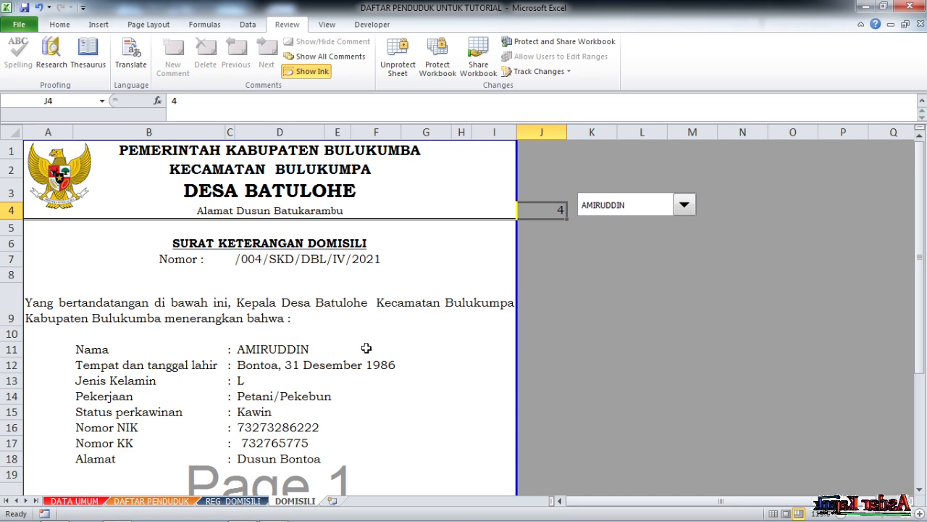
scroll(371, 343, "down", 1)
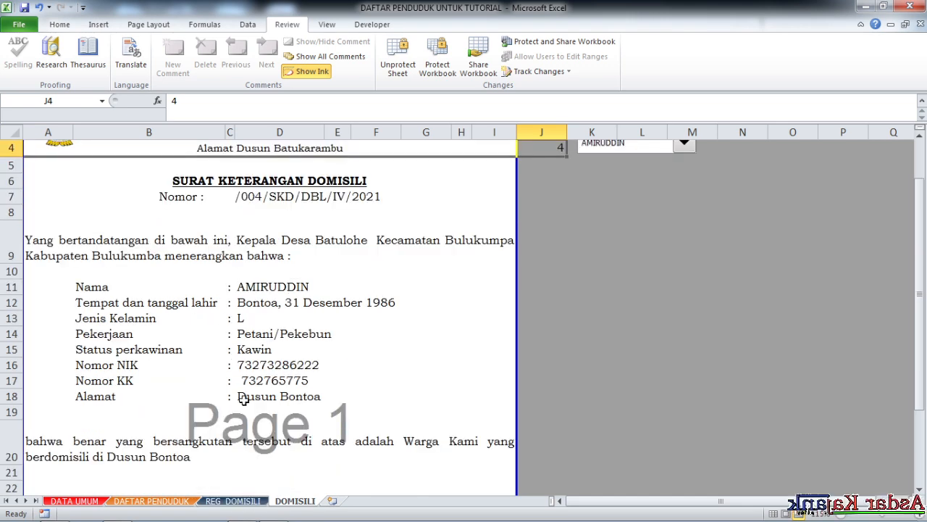
mouse_move(248, 507)
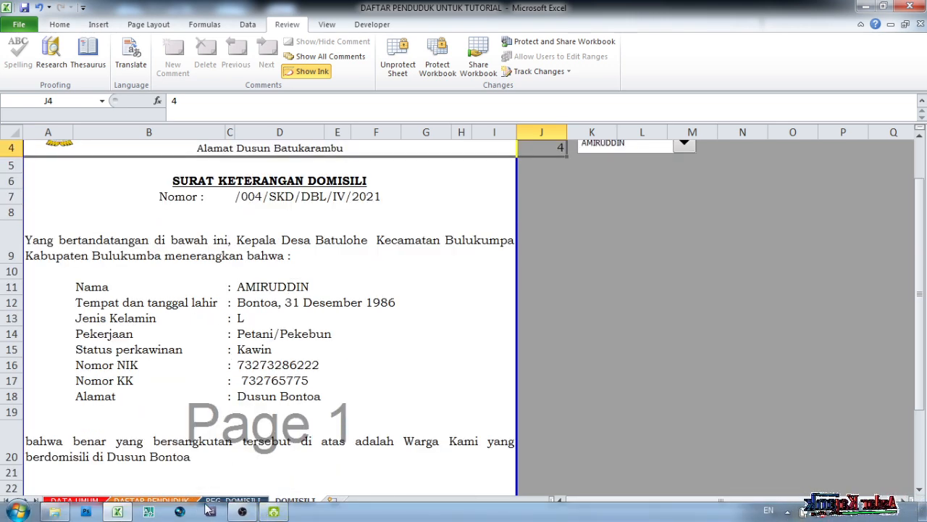
left_click(245, 512)
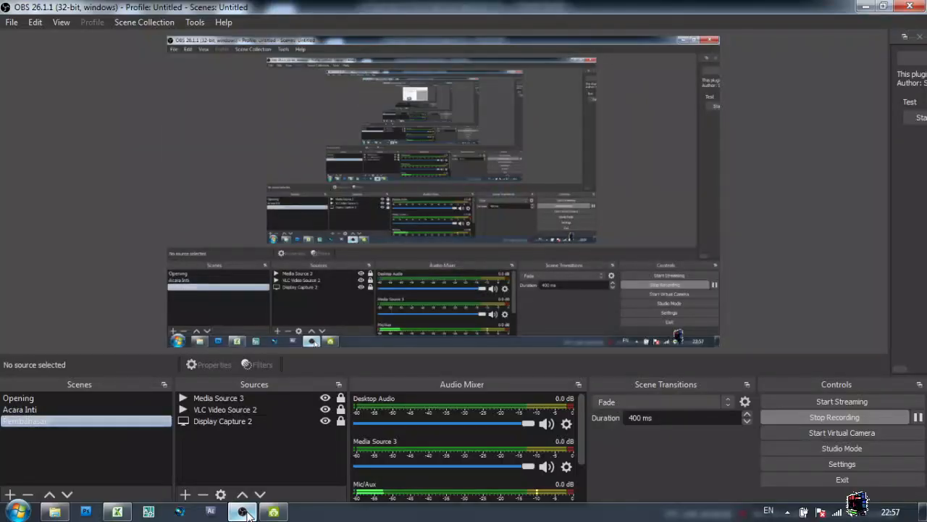
left_click(87, 408)
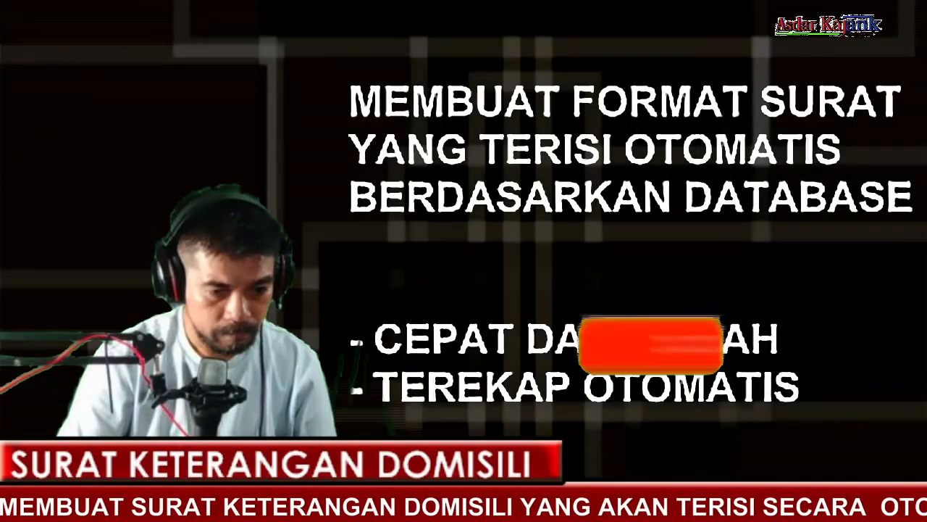